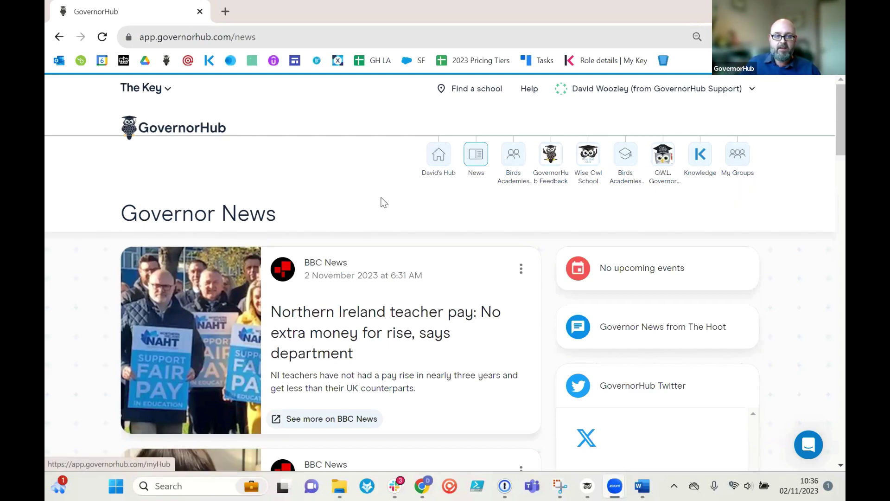
# - Look through the Governor News feed, from the latest BBC News articles down to the GOV.UK items
pyautogui.scroll(-2, 372, 224)
pyautogui.scroll(1, 404, 199)
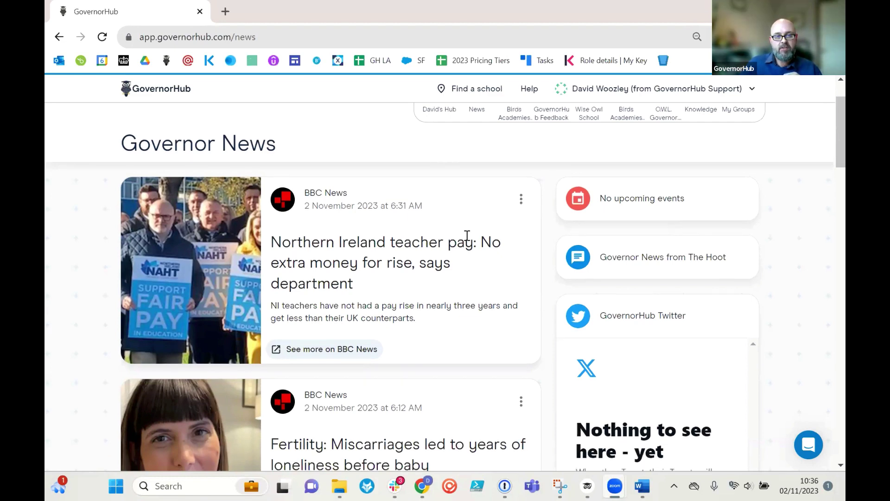
pyautogui.scroll(-2, 467, 235)
pyautogui.scroll(-3, 467, 235)
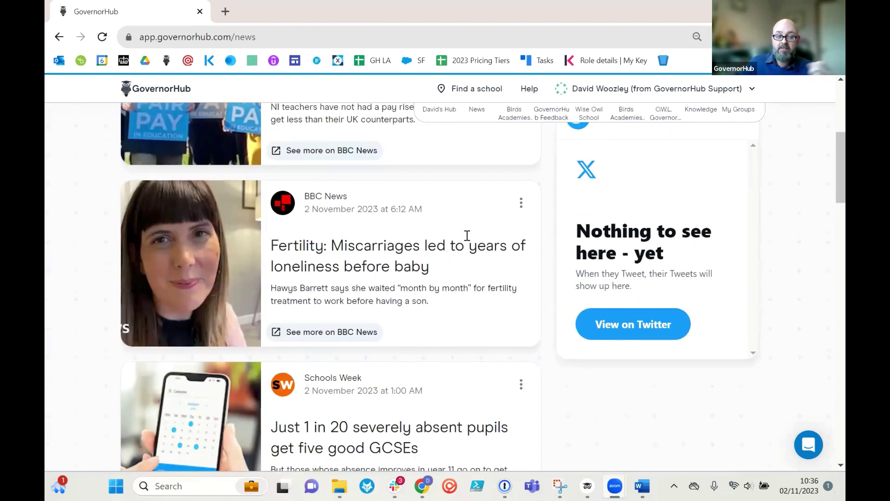
pyautogui.scroll(-6, 466, 235)
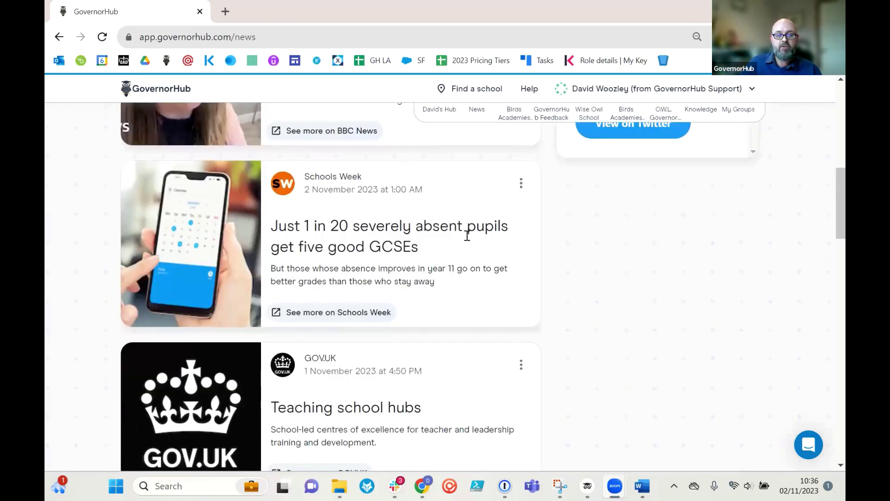
pyautogui.scroll(-5, 467, 235)
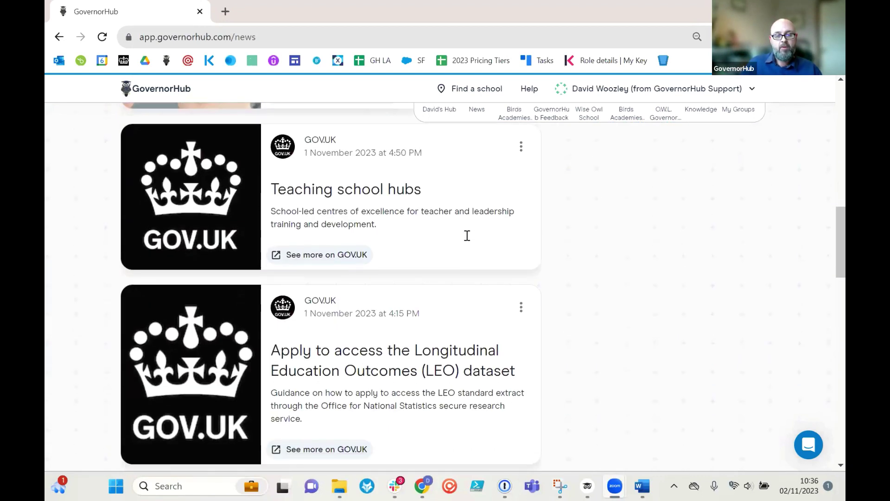
pyautogui.scroll(-4, 466, 236)
pyautogui.scroll(1, 467, 235)
pyautogui.scroll(15, 467, 235)
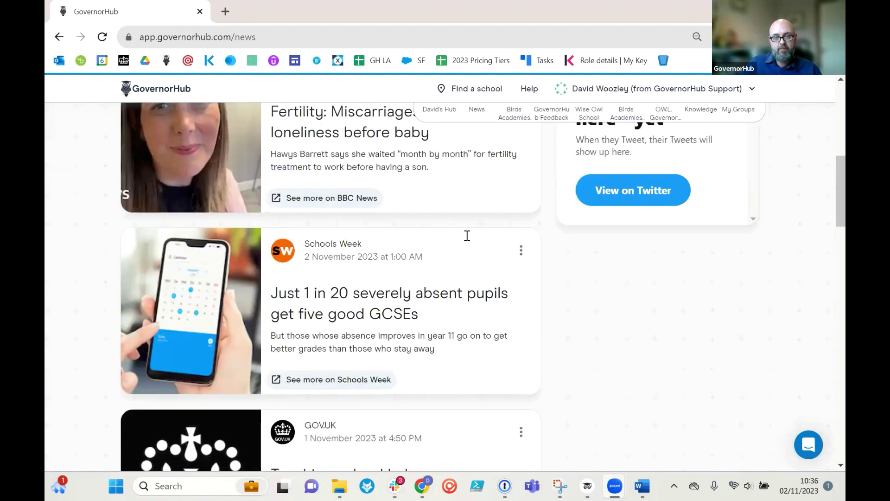
pyautogui.scroll(5, 467, 236)
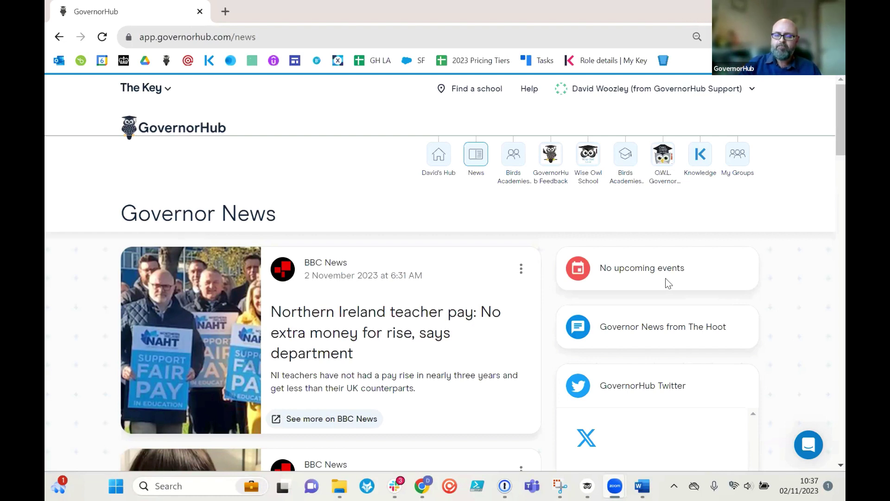
# - Open Governor News from The Hoot, browse its home page articles, and return to the GovernorHub news page
pyautogui.click(662, 334)
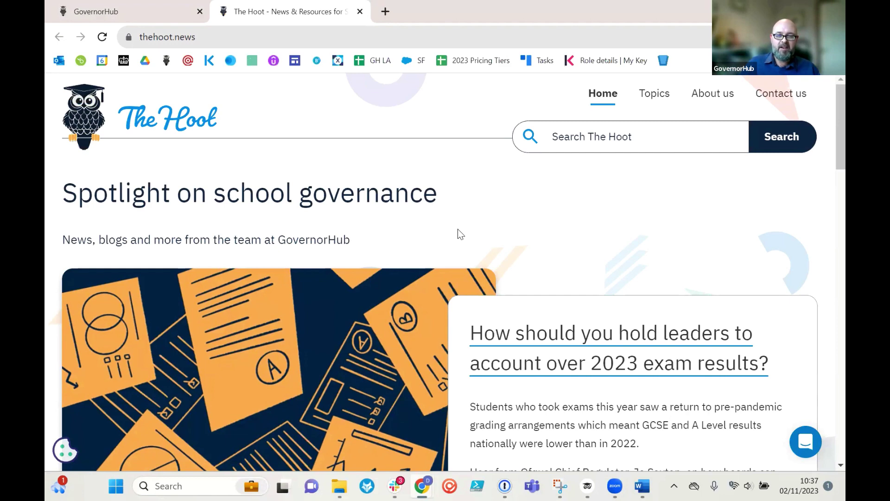
pyautogui.scroll(-4, 460, 234)
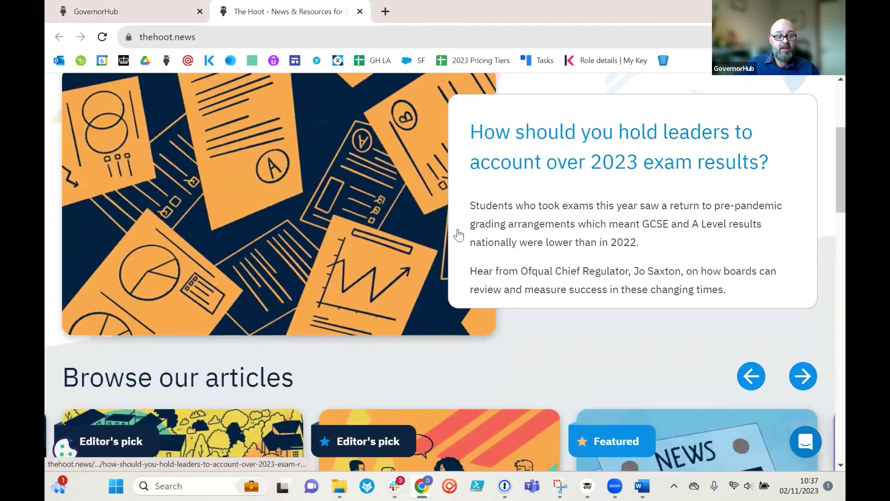
pyautogui.scroll(-4, 458, 234)
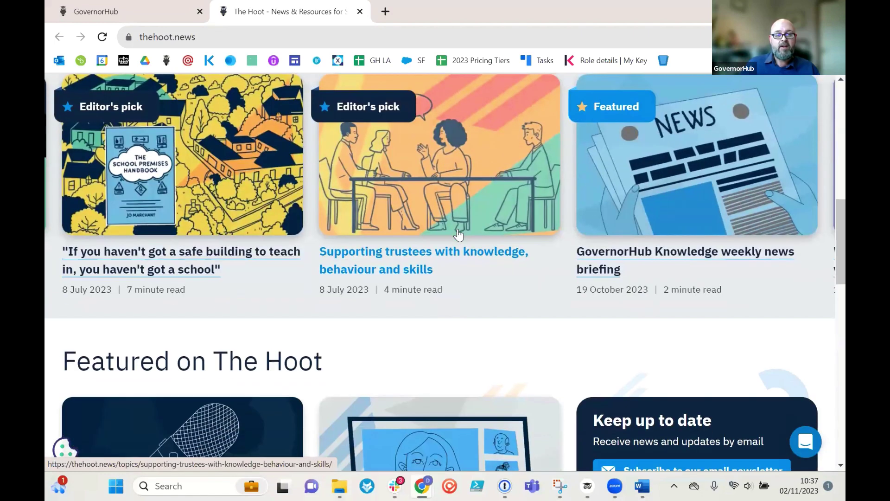
pyautogui.scroll(9, 458, 232)
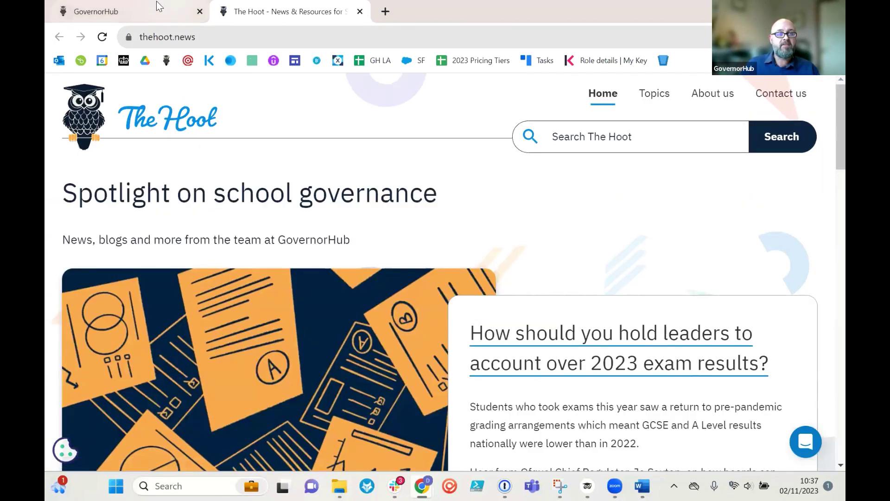
pyautogui.click(155, 7)
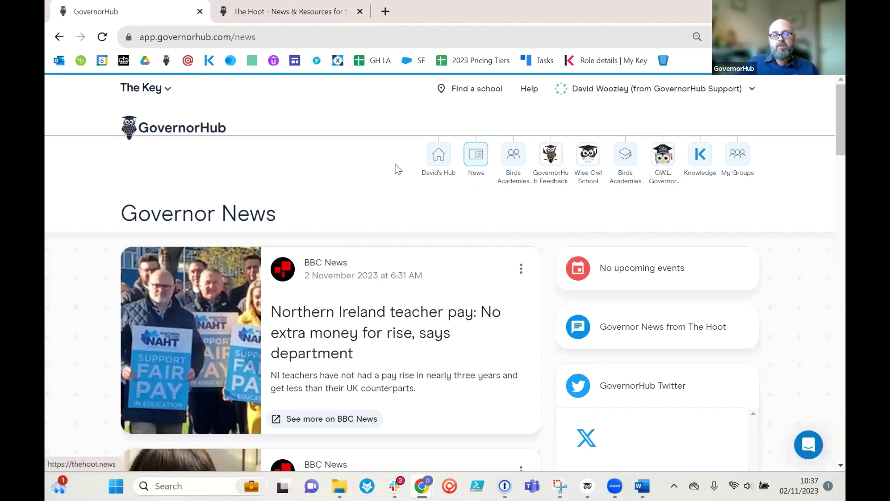
# - Open the Wise Owl School page and review the messages and comments on its Noticeboard
pyautogui.click(596, 164)
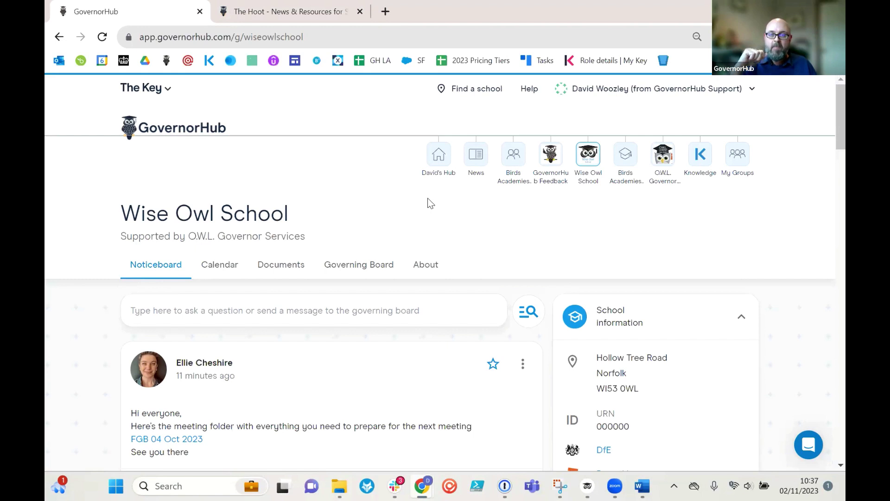
pyautogui.scroll(-2, 480, 234)
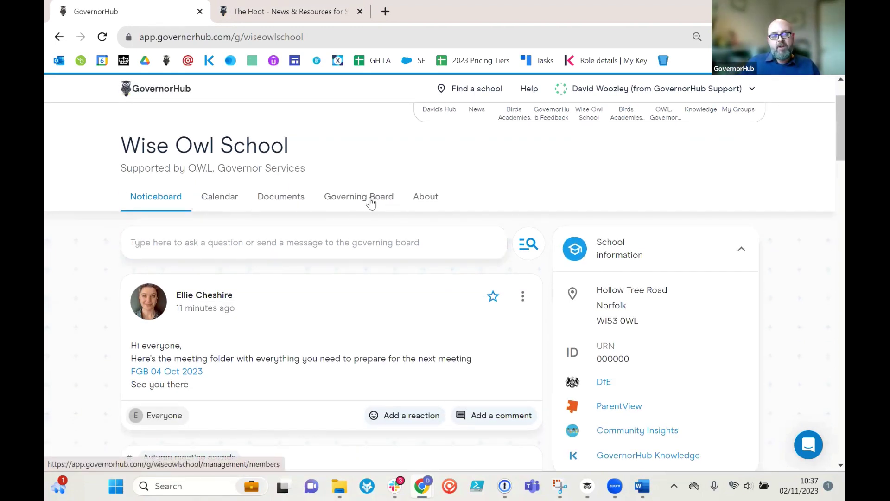
pyautogui.scroll(2, 279, 204)
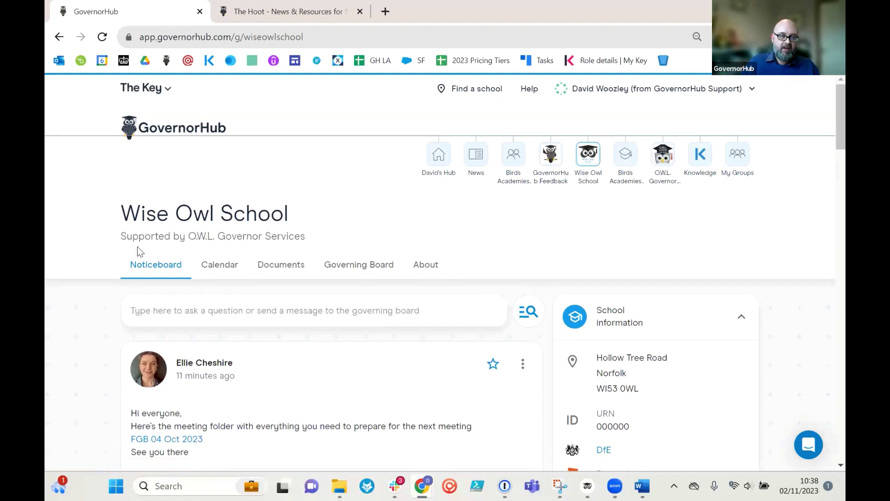
pyautogui.scroll(-2, 175, 259)
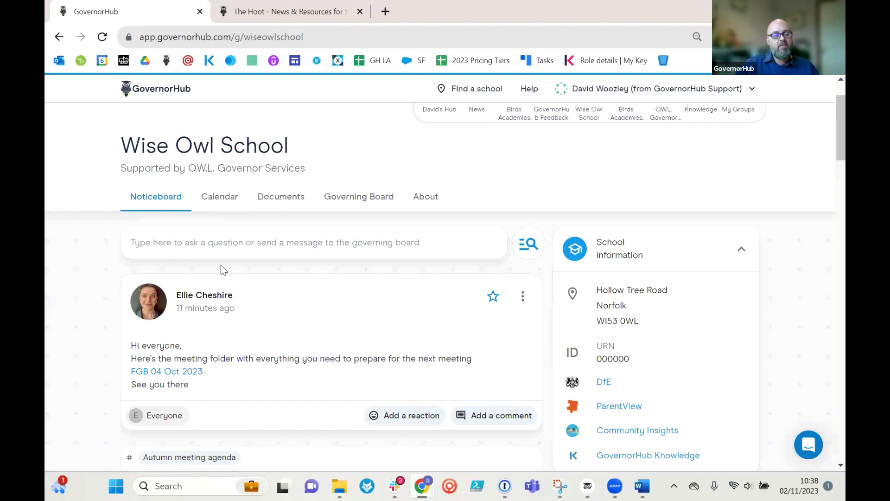
pyautogui.scroll(-1, 221, 266)
pyautogui.scroll(-5, 305, 302)
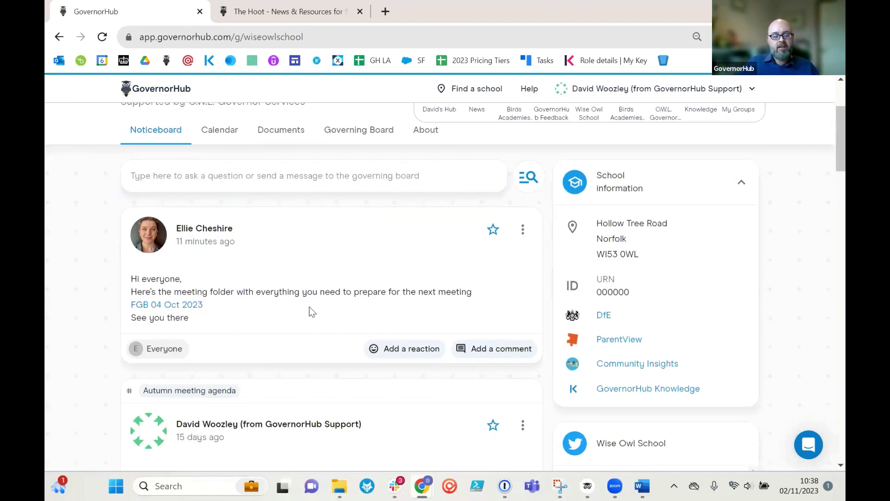
pyautogui.scroll(-2, 311, 310)
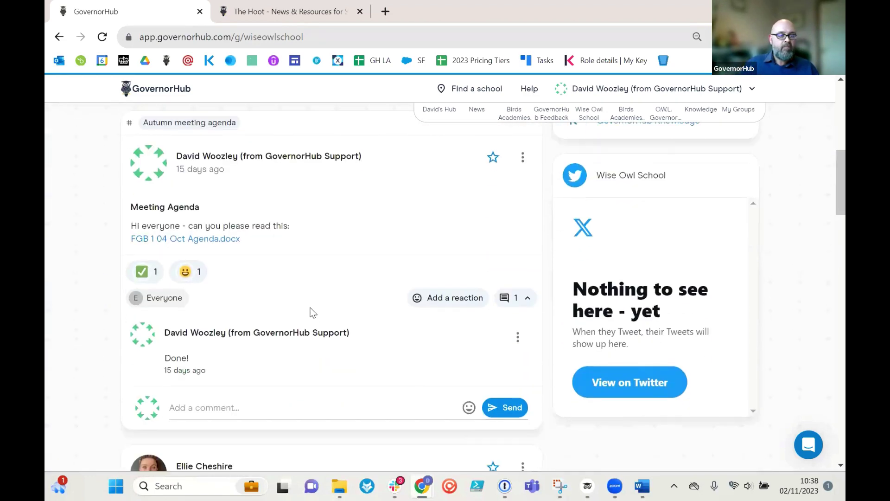
# - Open Wise Owl School's Calendar and look over the current week's view
pyautogui.scroll(3, 310, 308)
pyautogui.scroll(5, 311, 311)
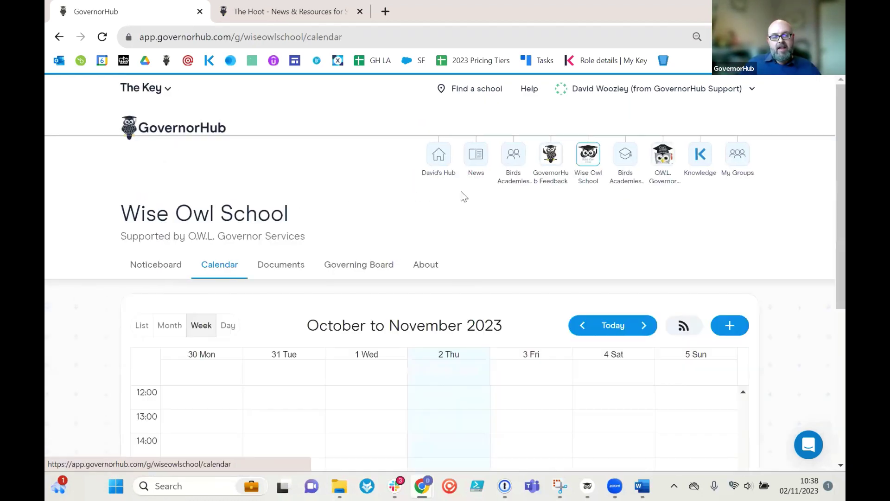
pyautogui.scroll(-2, 449, 191)
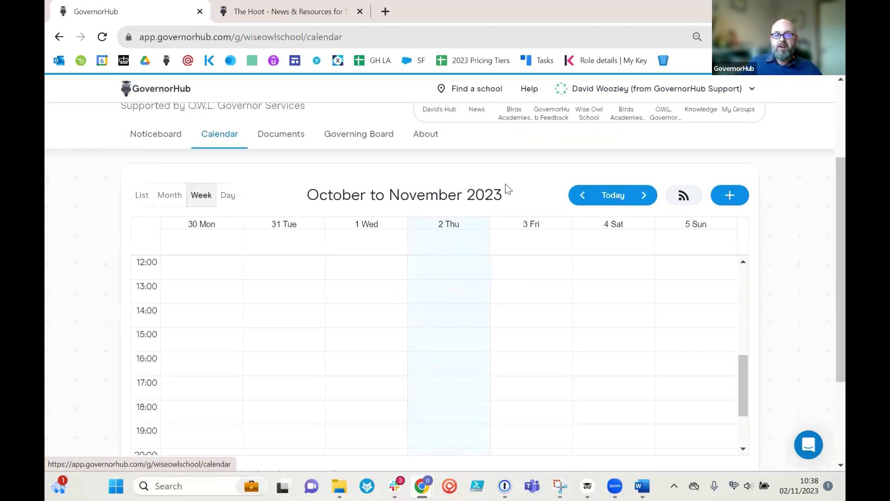
pyautogui.scroll(2, 418, 176)
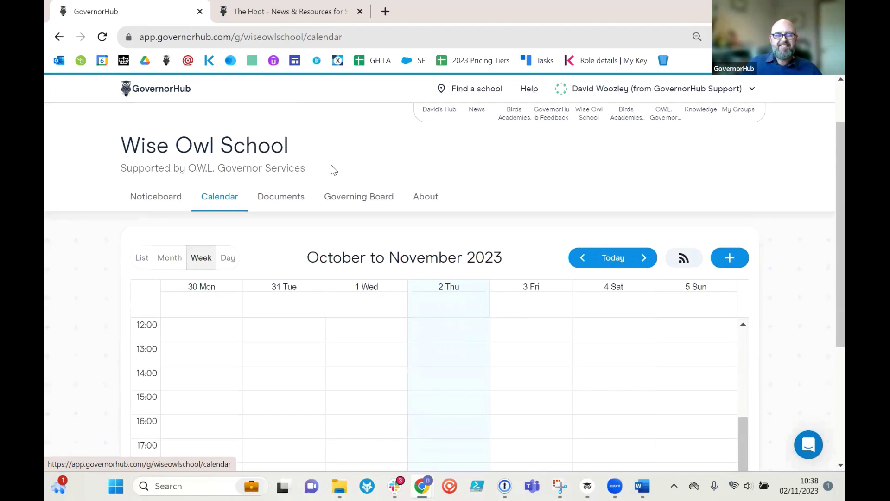
# - Open Wise Owl School's Documents and review the pinned items, folders and their visibility settings
pyautogui.click(291, 201)
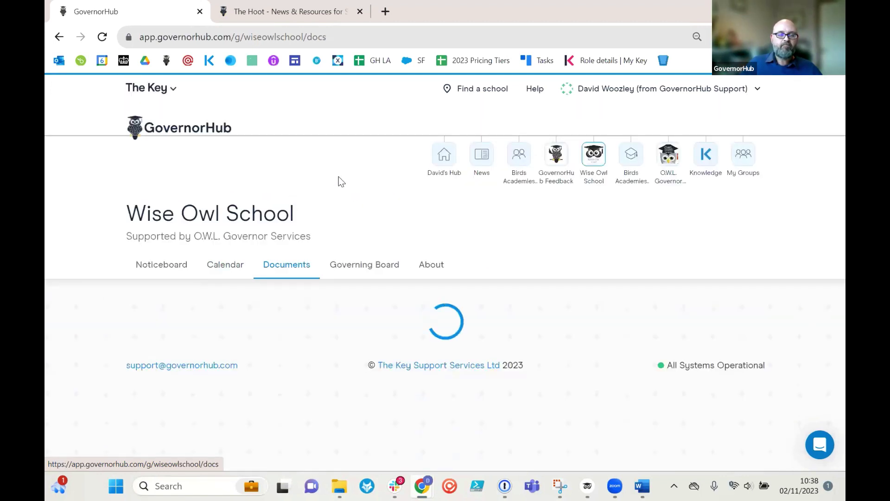
pyautogui.scroll(-1, 341, 180)
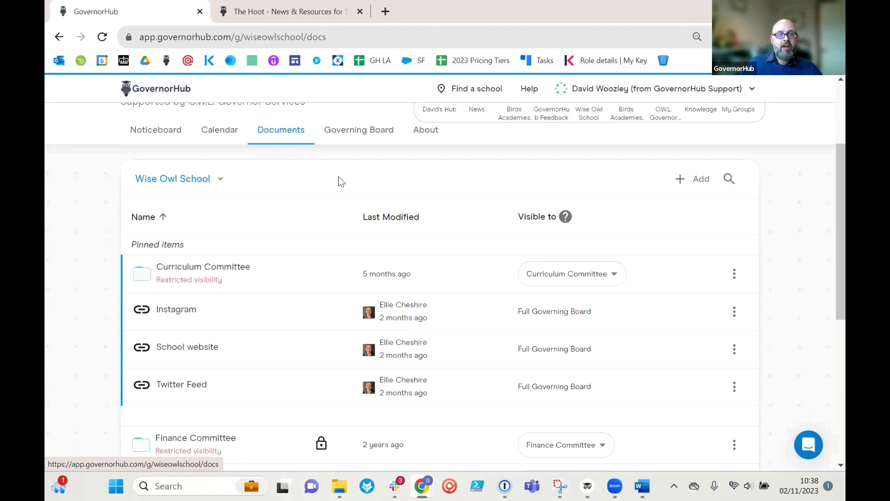
pyautogui.scroll(-1, 341, 181)
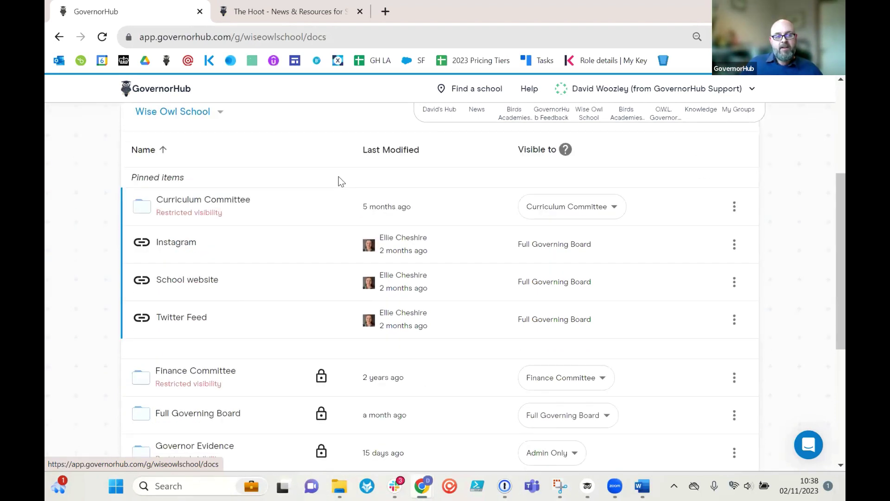
pyautogui.scroll(-3, 341, 181)
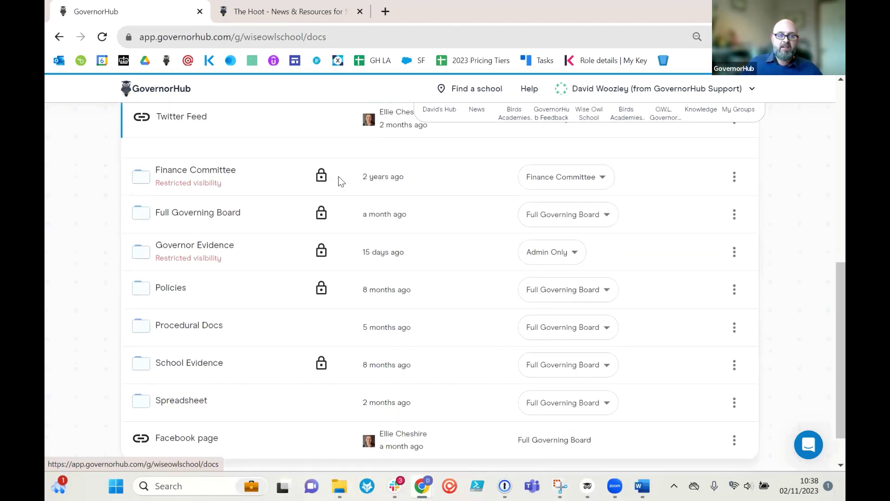
pyautogui.scroll(-1, 340, 180)
pyautogui.scroll(2, 341, 192)
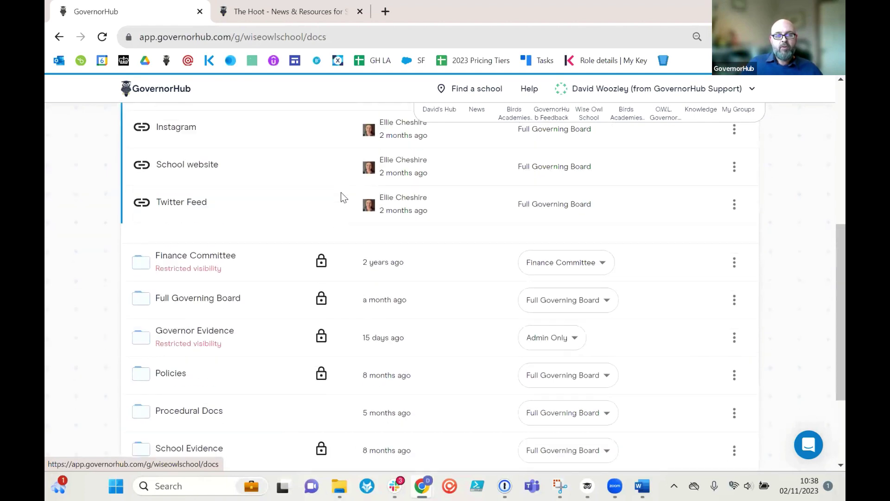
pyautogui.scroll(4, 341, 192)
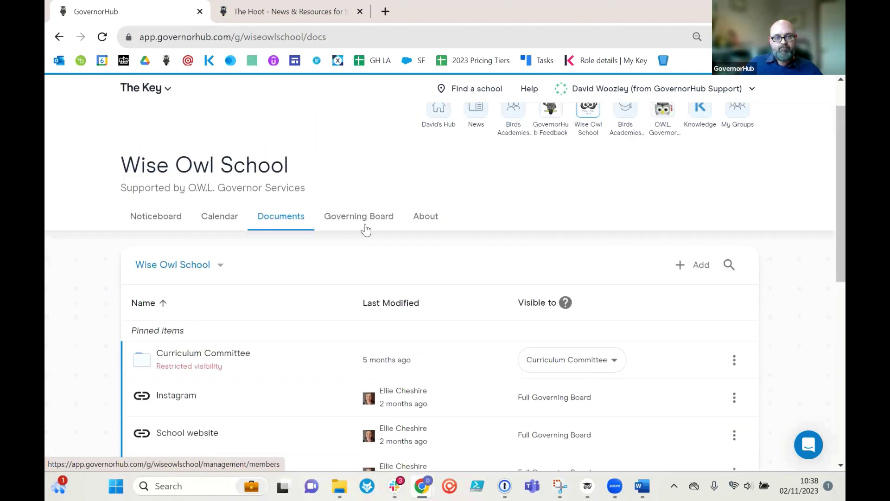
# - Open Wise Owl School's Governing Board section and review the current members with their roles and committees
pyautogui.click(363, 220)
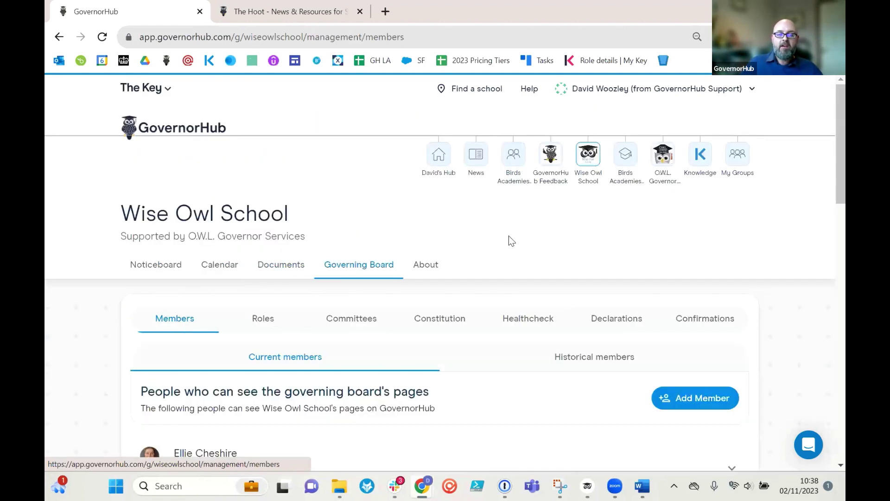
pyautogui.scroll(-5, 510, 240)
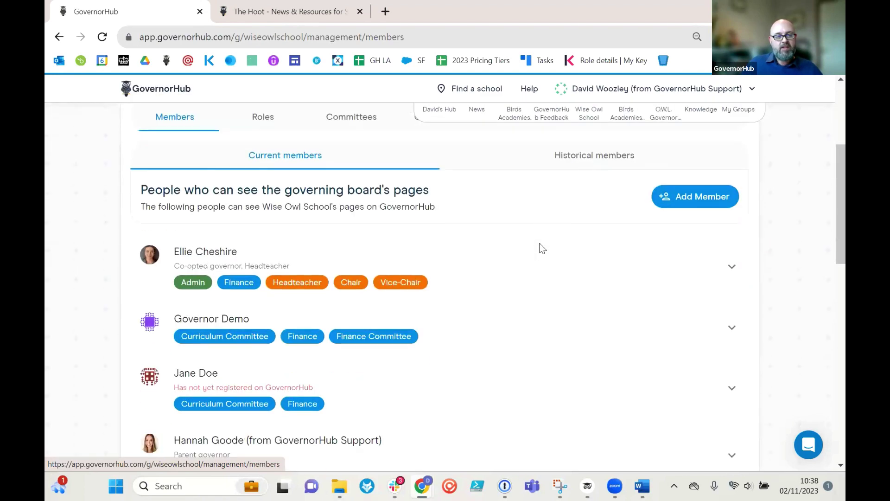
pyautogui.scroll(-1, 541, 249)
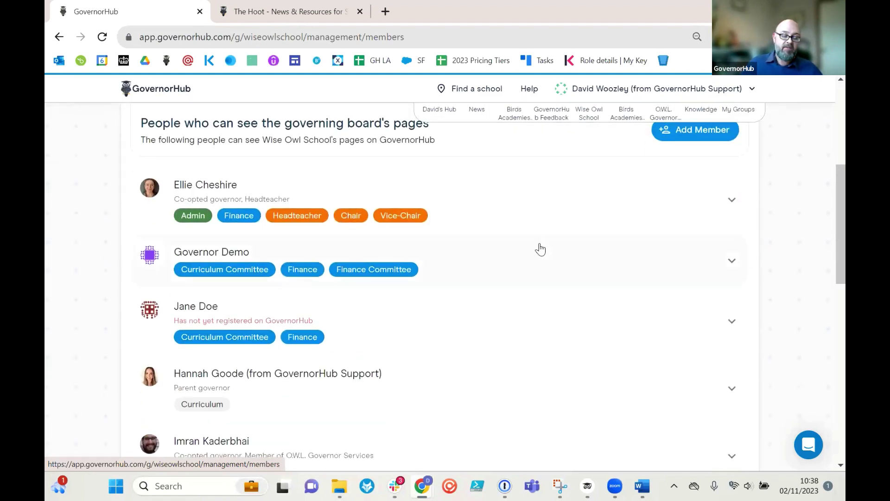
pyautogui.scroll(1, 540, 249)
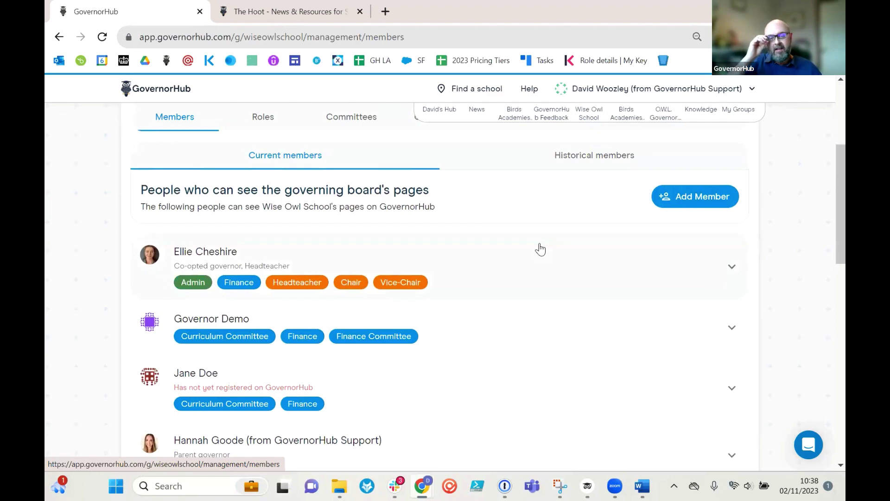
pyautogui.scroll(1, 539, 249)
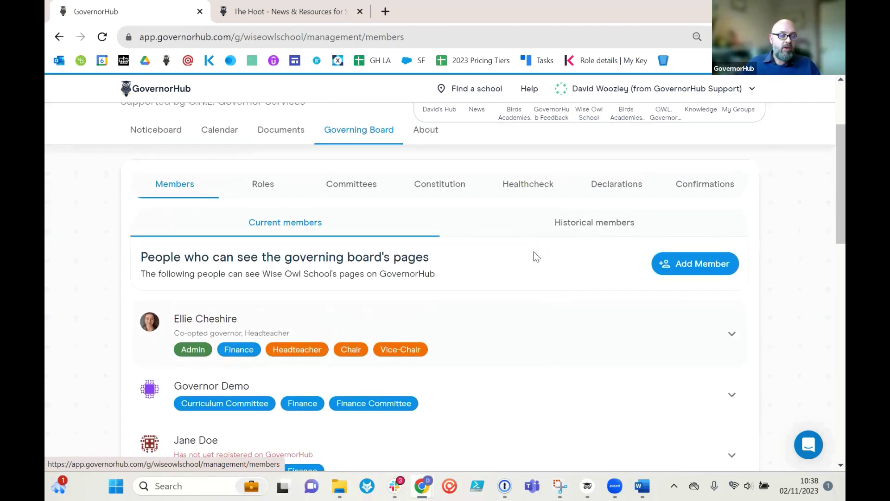
pyautogui.scroll(2, 504, 275)
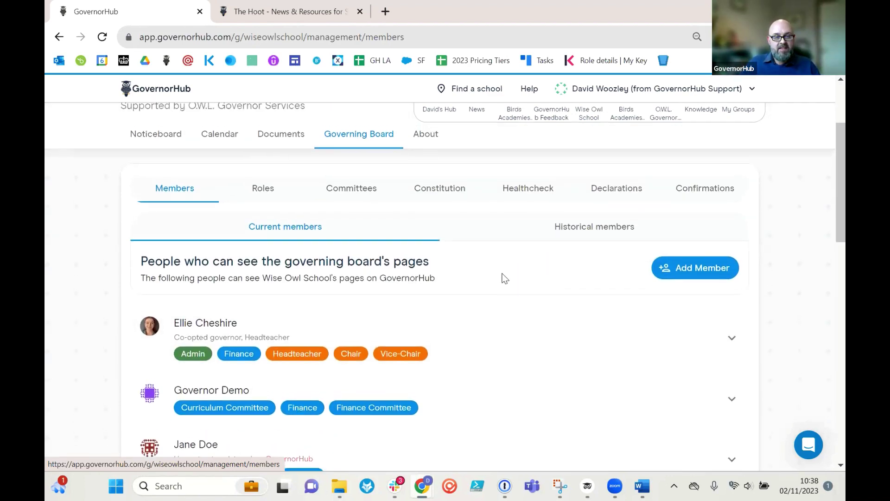
pyautogui.scroll(-1, 503, 301)
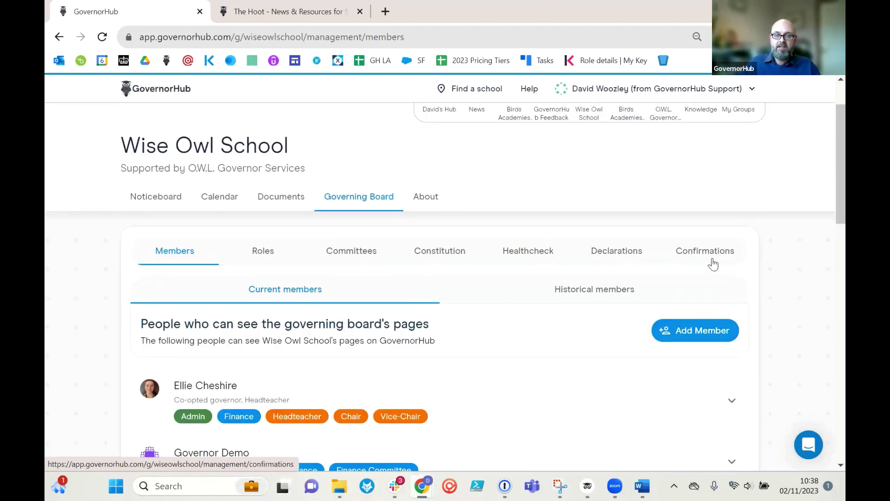
# - Open Wise Owl School's About section and view its logo, Twitter and group type settings
pyautogui.click(428, 198)
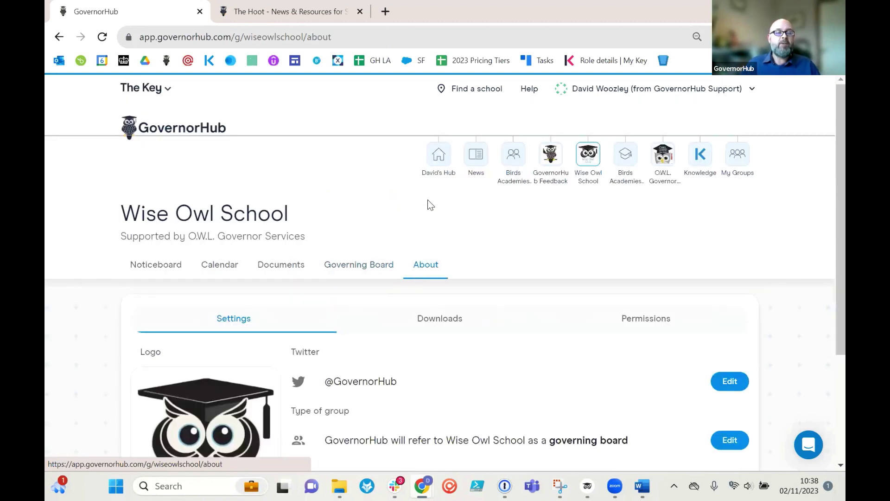
pyautogui.scroll(-3, 599, 241)
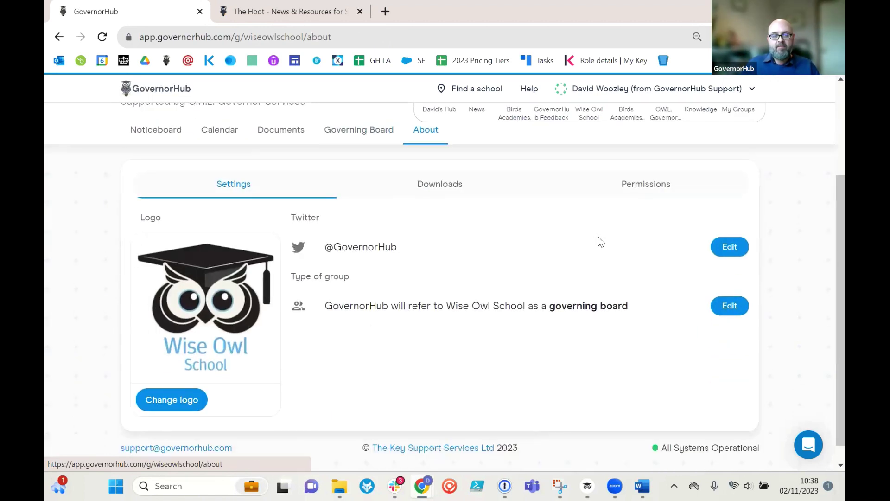
# - Open the Downloads part of Wise Owl School's About section and look over the membership exports on offer
pyautogui.scroll(2, 566, 246)
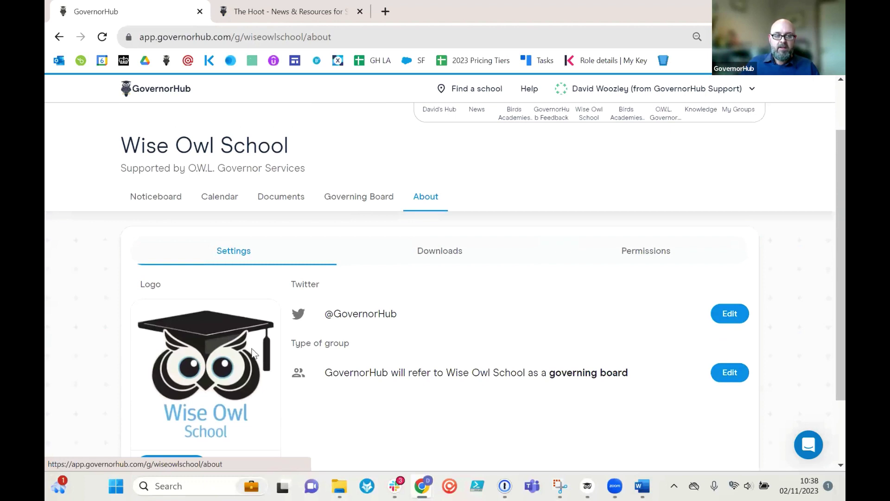
pyautogui.scroll(2, 423, 322)
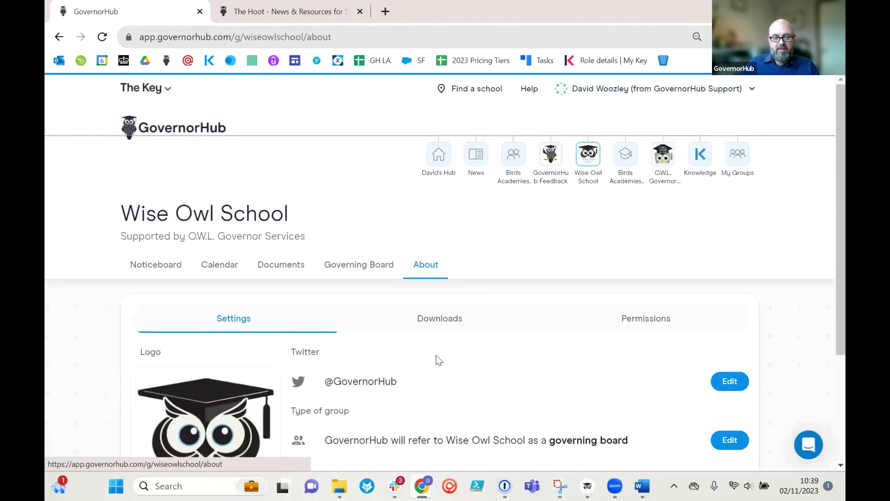
pyautogui.click(438, 323)
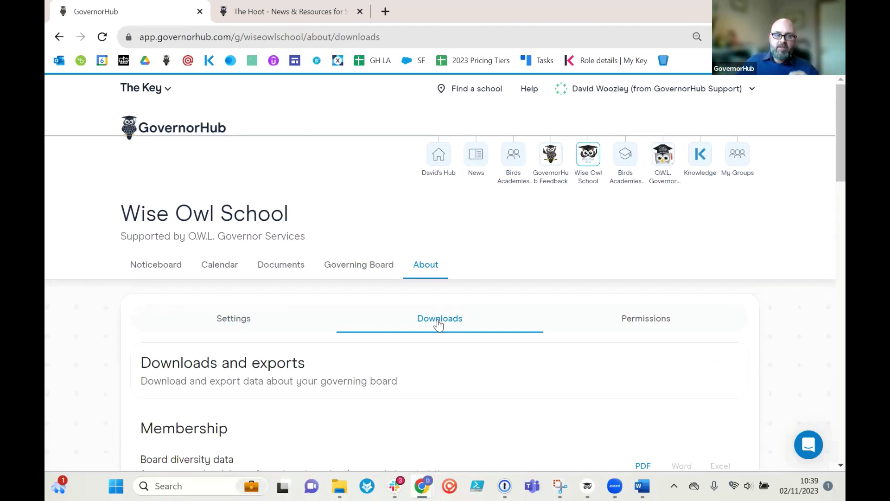
pyautogui.scroll(-2, 438, 325)
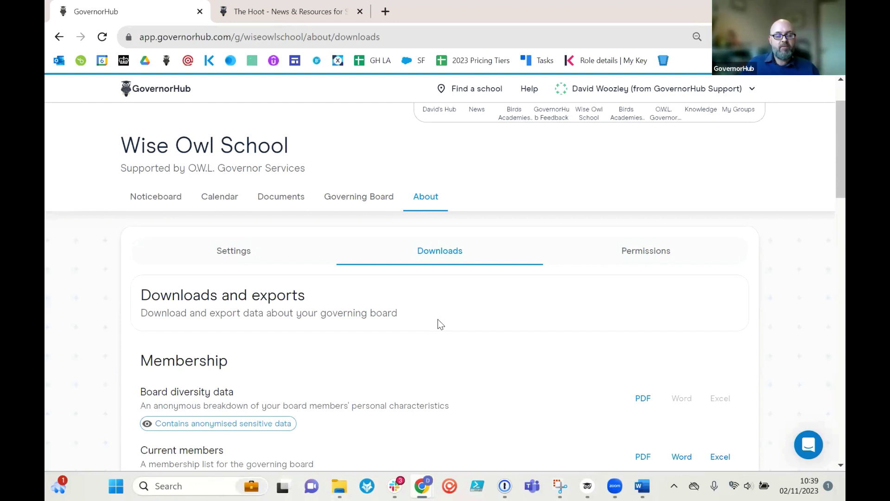
pyautogui.scroll(2, 439, 324)
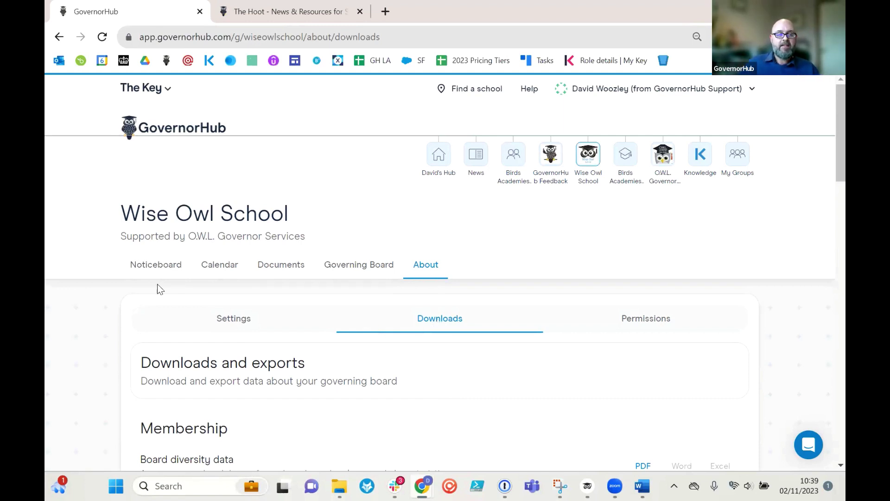
# - Go back to the Noticeboard, open the Governing Board section and read through the full list of current members
pyautogui.click(160, 272)
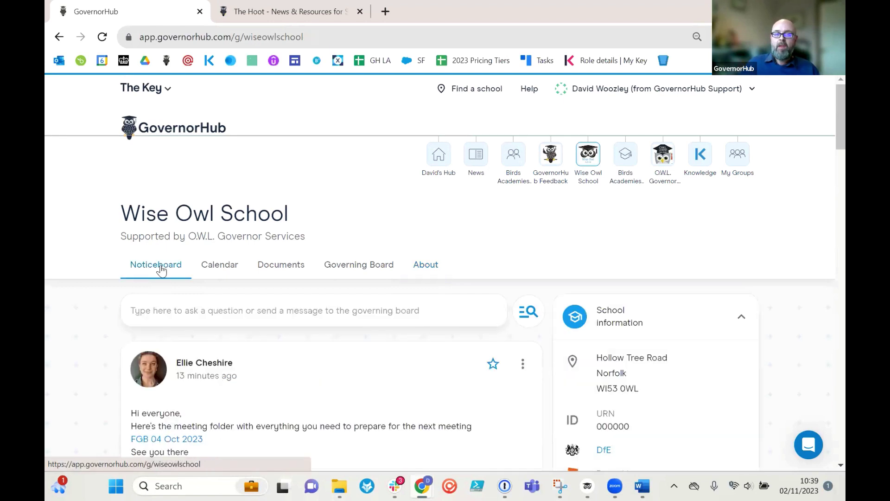
pyautogui.click(334, 272)
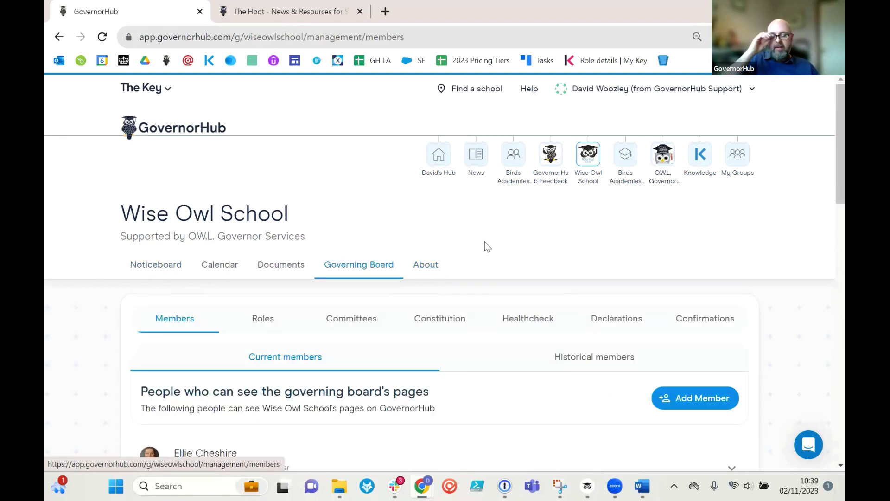
pyautogui.scroll(-2, 484, 243)
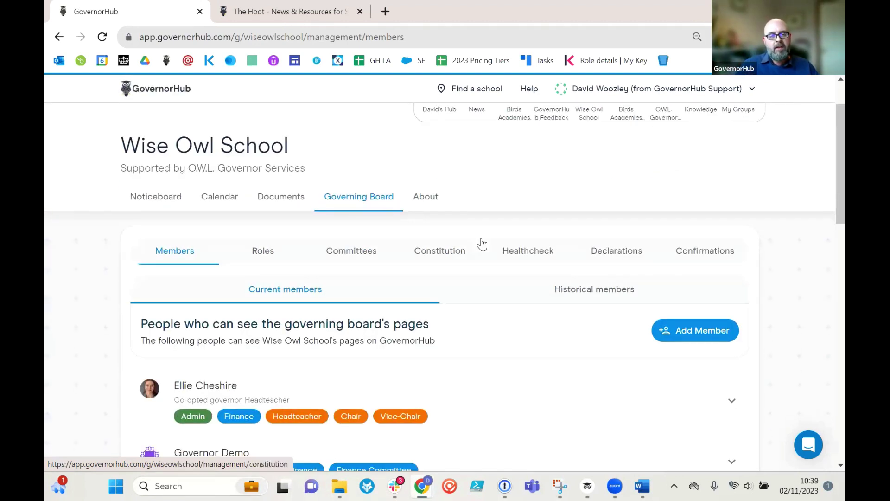
pyautogui.scroll(-4, 497, 237)
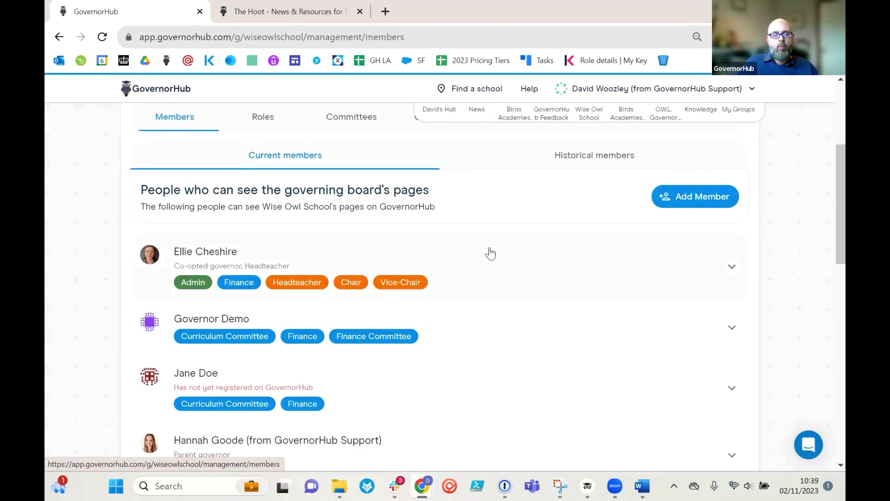
pyautogui.scroll(-2, 490, 252)
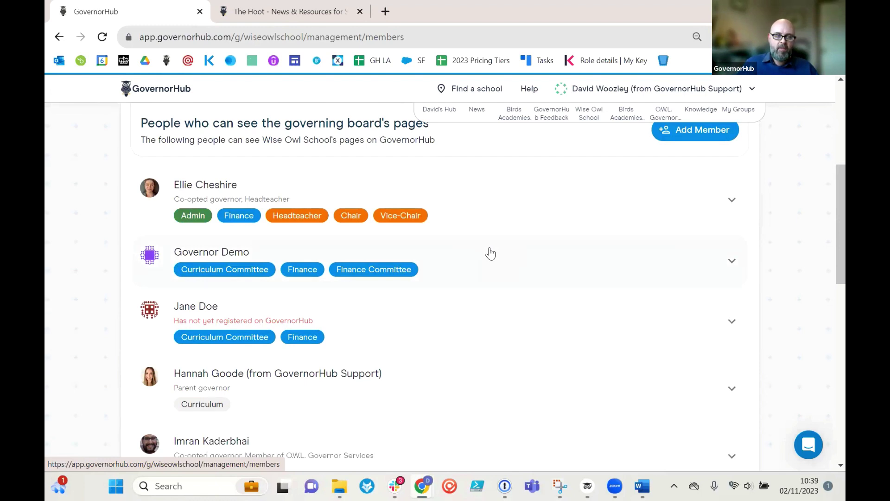
pyautogui.scroll(-2, 489, 253)
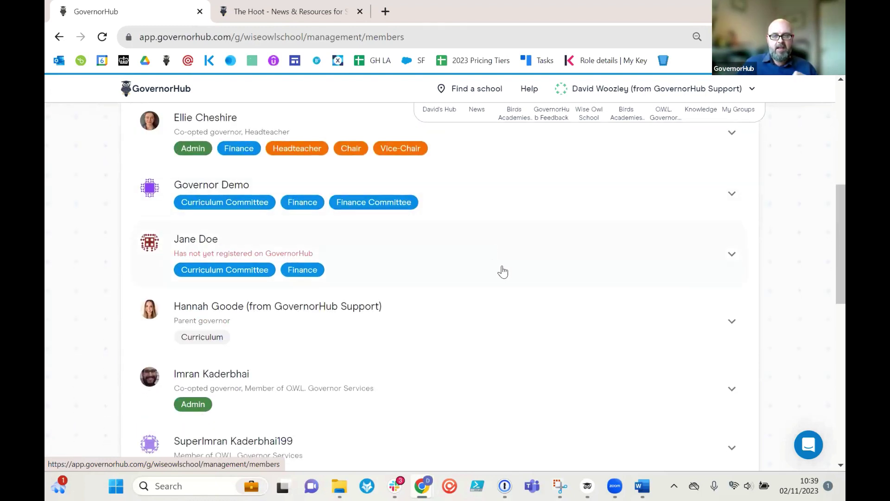
pyautogui.scroll(-2, 502, 272)
pyautogui.scroll(-6, 502, 272)
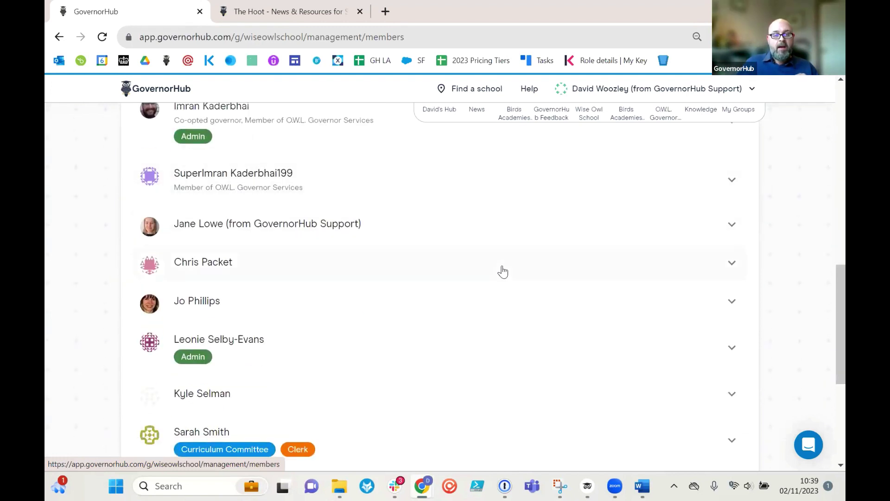
pyautogui.scroll(-4, 502, 272)
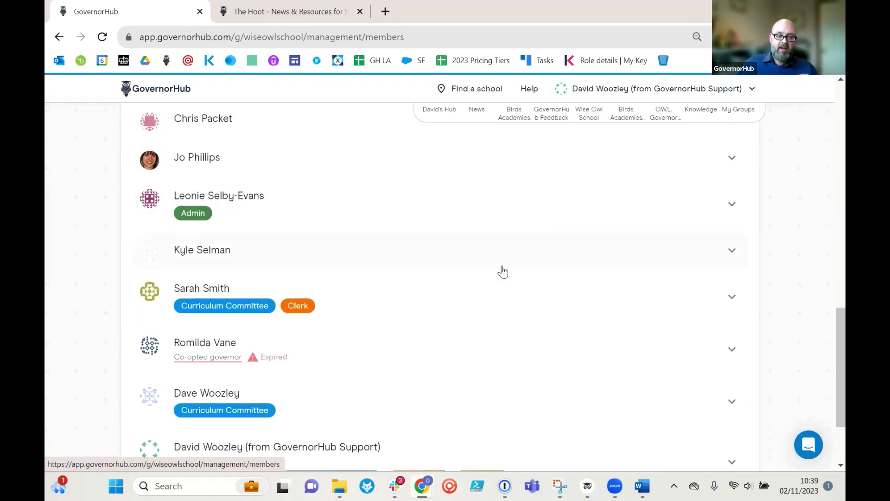
pyautogui.scroll(-2, 503, 272)
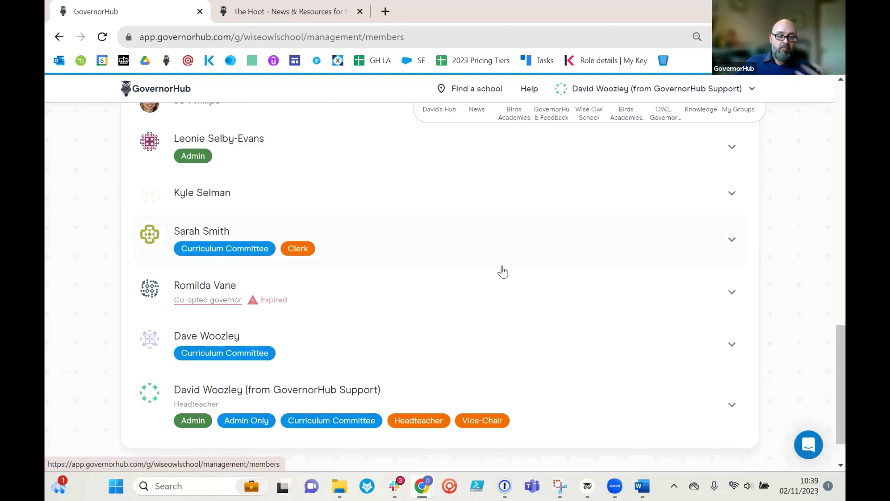
pyautogui.scroll(10, 502, 272)
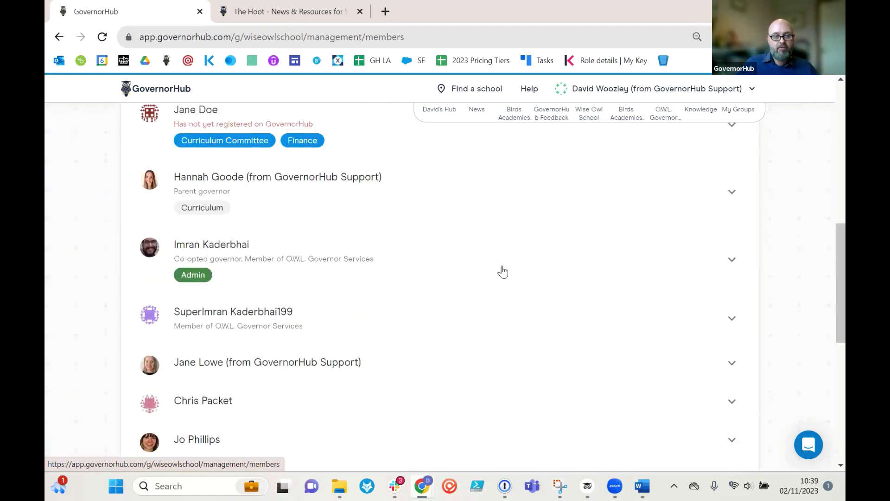
pyautogui.scroll(4, 502, 272)
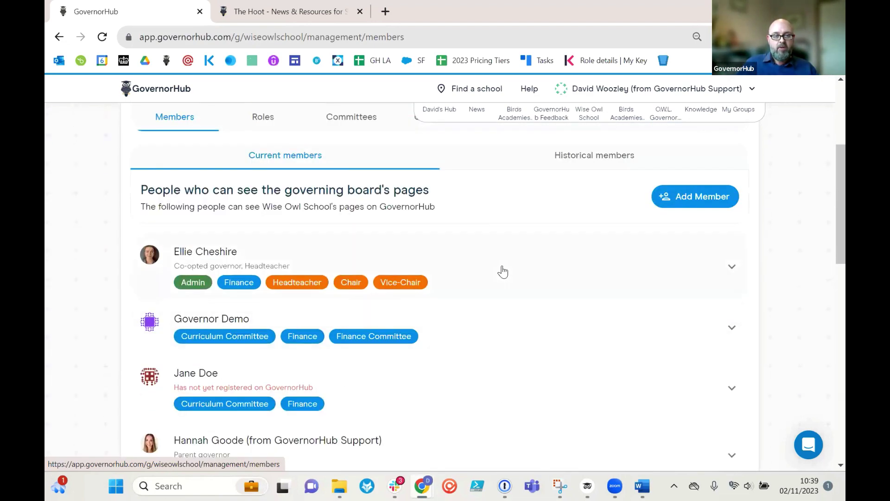
# - Examine the current members' registration status, governor types and committee and role tags in the upper part of the list
pyautogui.scroll(-3, 209, 259)
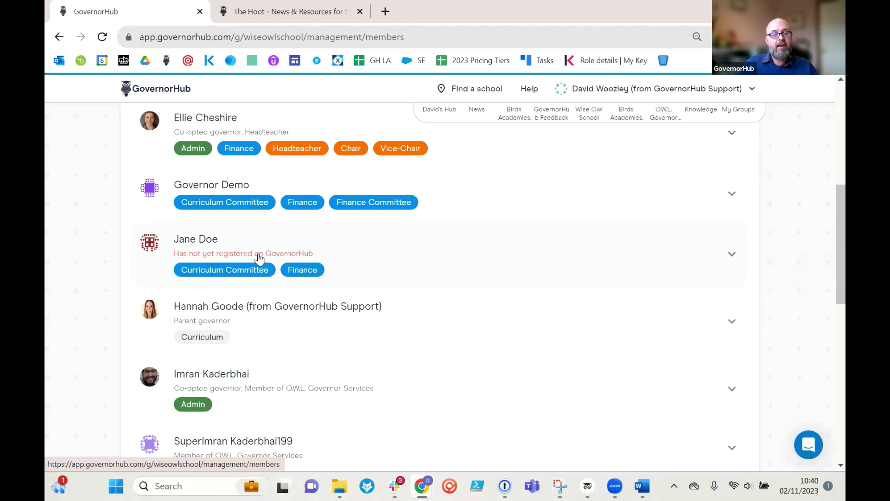
pyautogui.scroll(2, 259, 258)
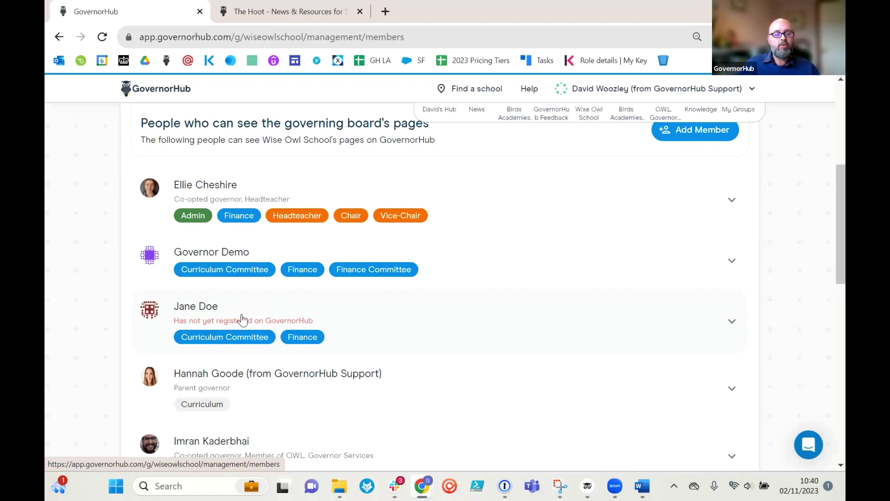
pyautogui.scroll(-2, 378, 334)
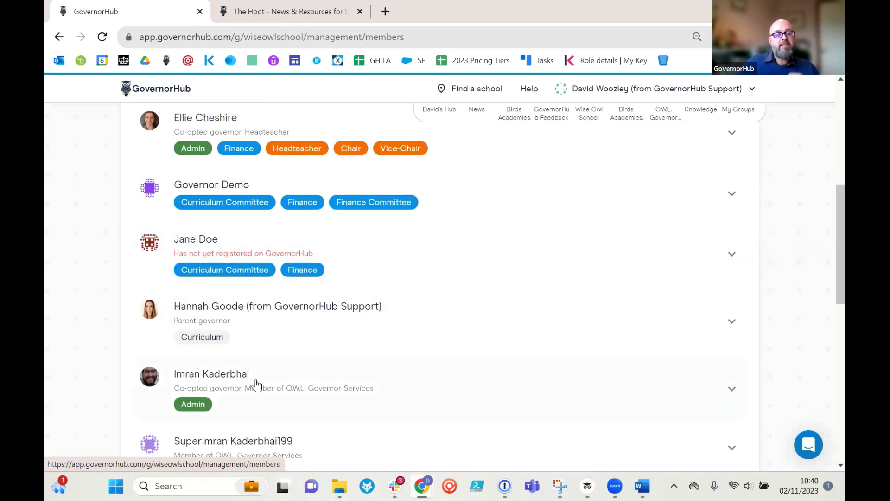
pyautogui.scroll(-2, 487, 353)
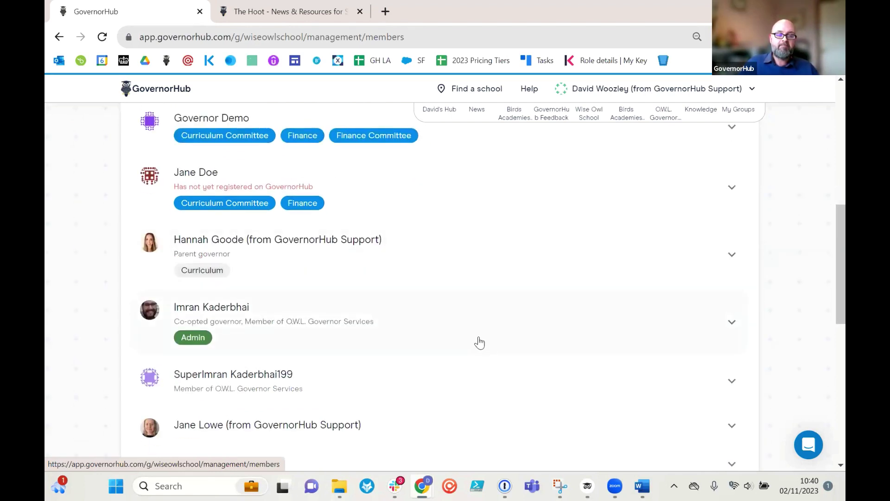
pyautogui.scroll(5, 480, 342)
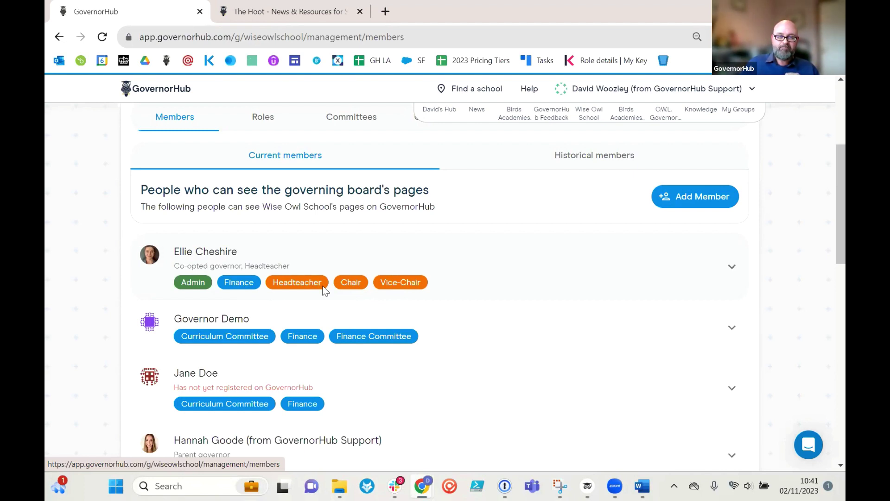
pyautogui.scroll(-1, 323, 288)
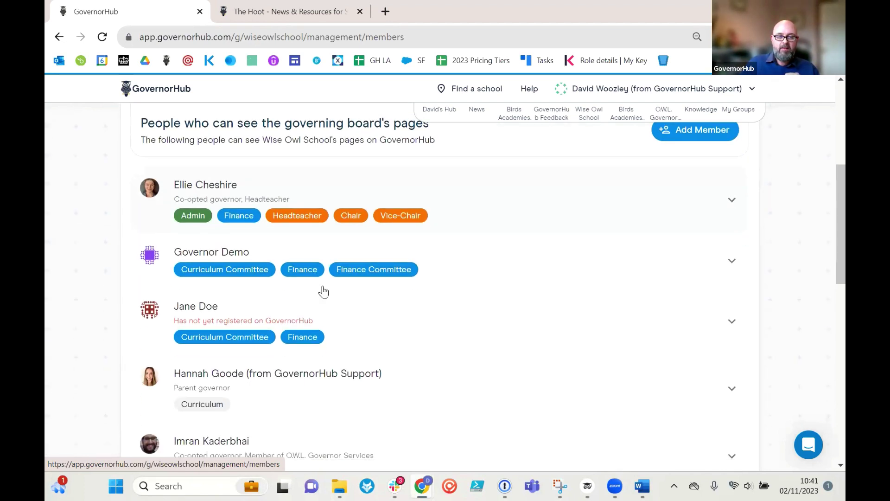
# - Expand the first member's entry, review the appointment details and highlight the Co-opted Governor title
pyautogui.click(552, 214)
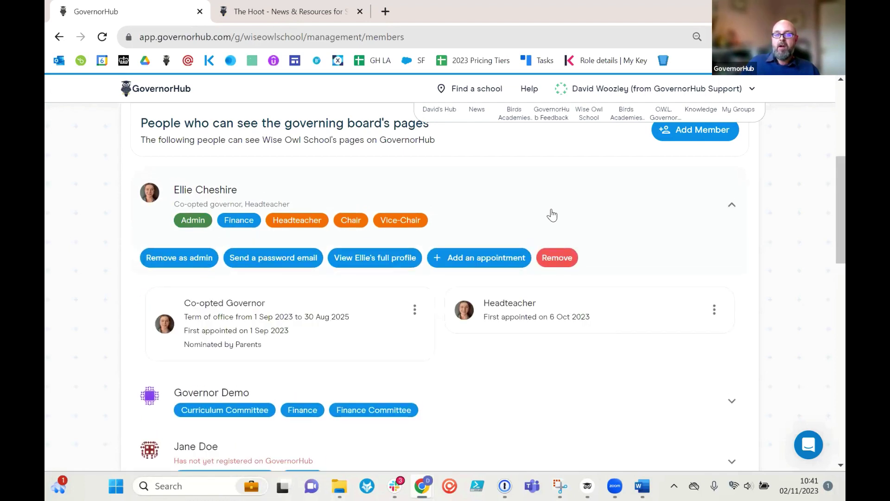
pyautogui.click(552, 215)
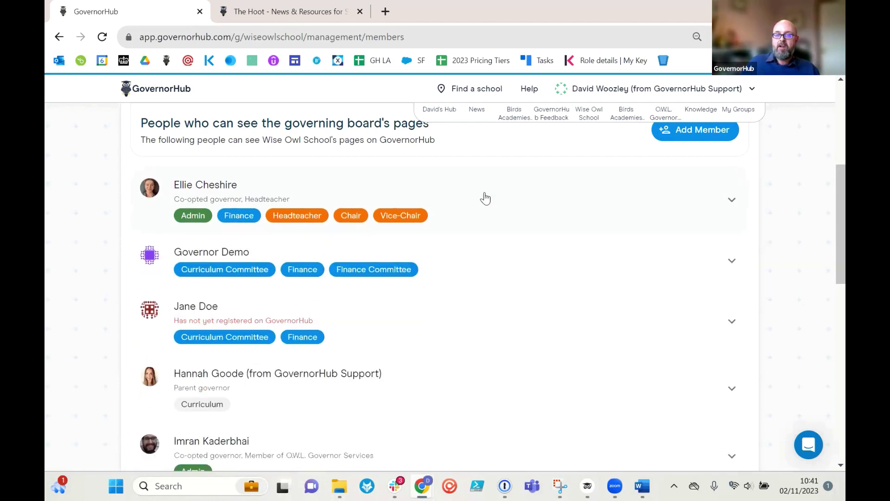
pyautogui.click(732, 204)
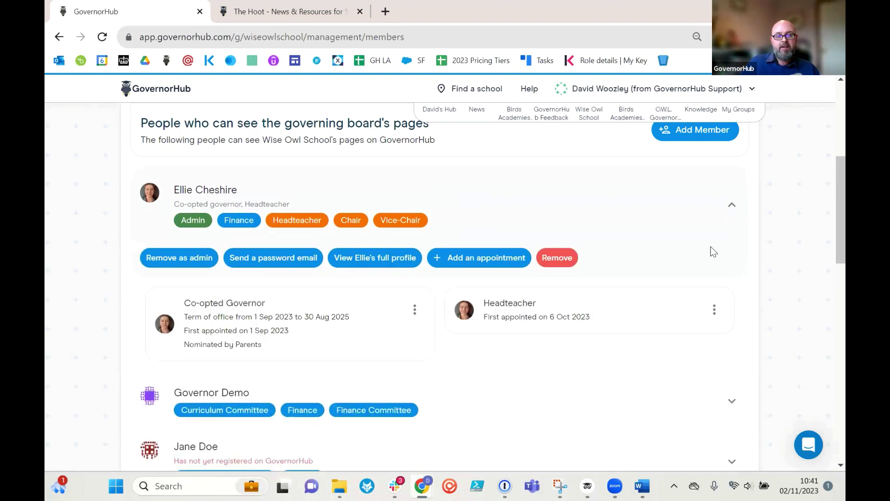
pyautogui.scroll(-2, 713, 252)
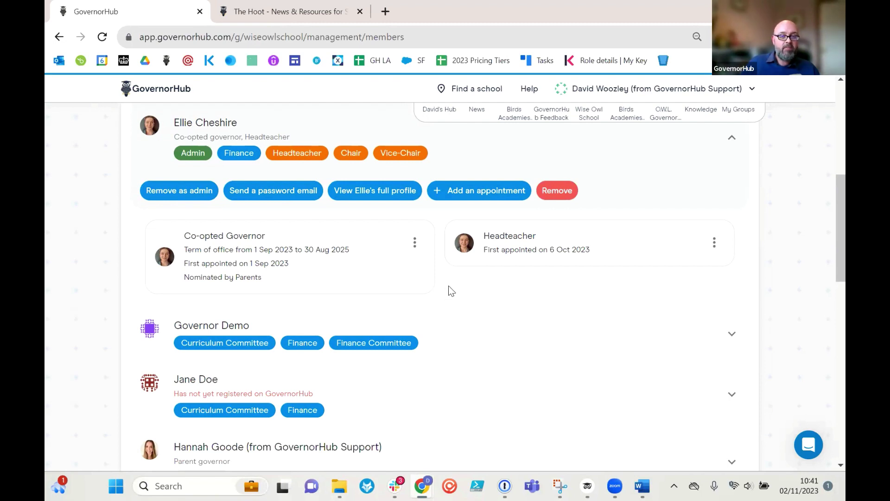
pyautogui.moveTo(265, 233); pyautogui.dragTo(184, 235)
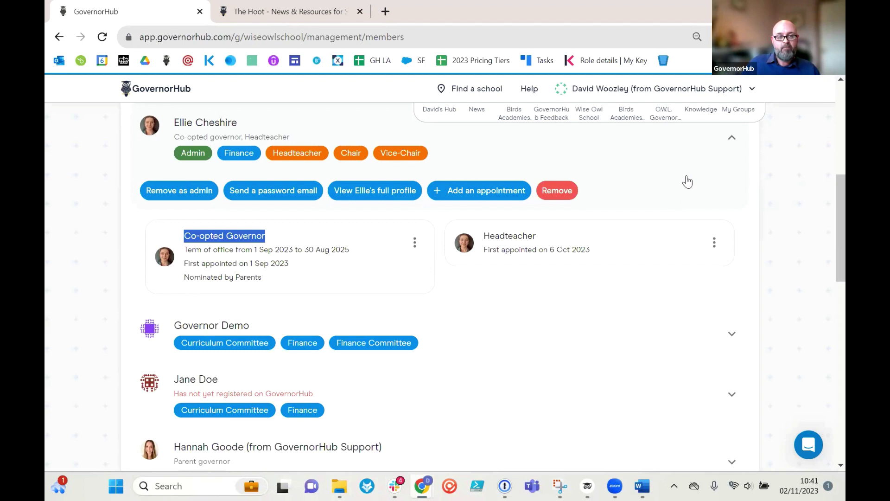
# - Expand the entries of the parent governor and the unregistered member and compare their available management actions
pyautogui.scroll(-4, 686, 186)
pyautogui.click(662, 254)
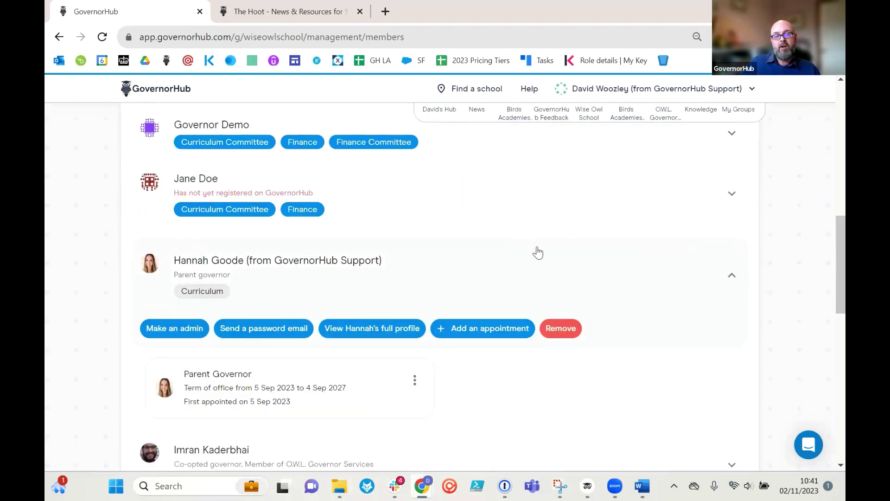
pyautogui.click(433, 202)
pyautogui.click(461, 204)
pyautogui.click(447, 194)
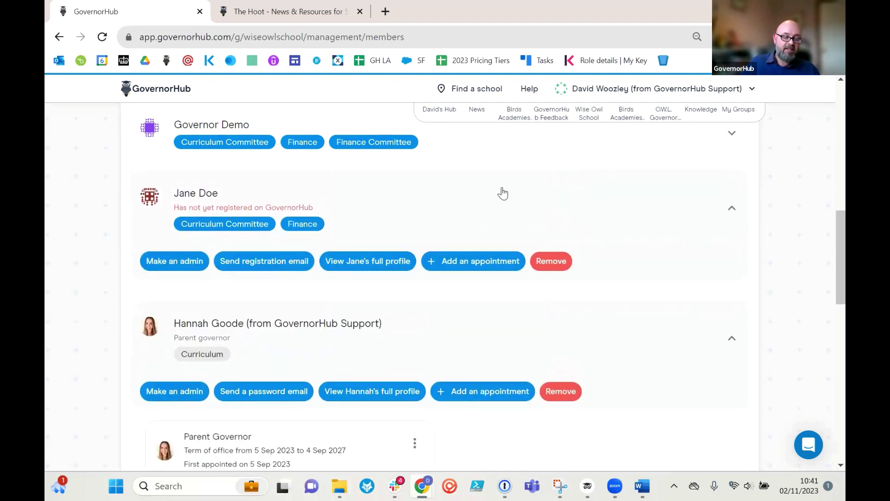
pyautogui.scroll(3, 589, 206)
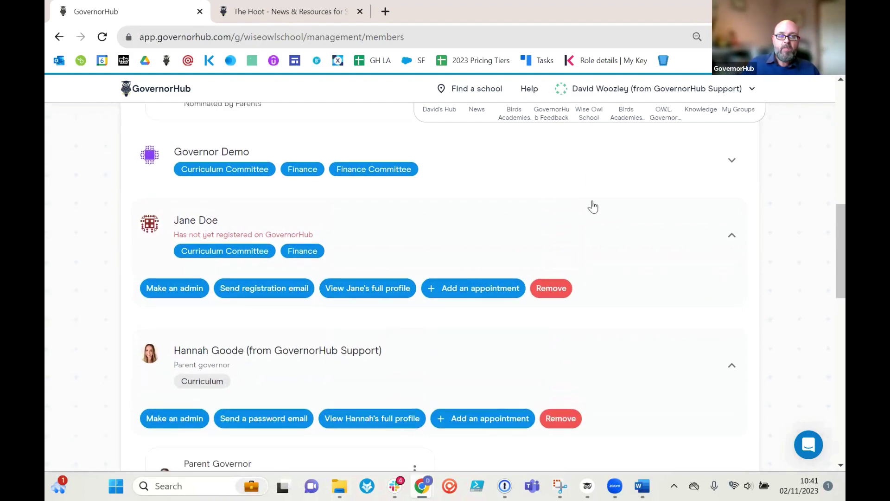
pyautogui.scroll(-3, 561, 225)
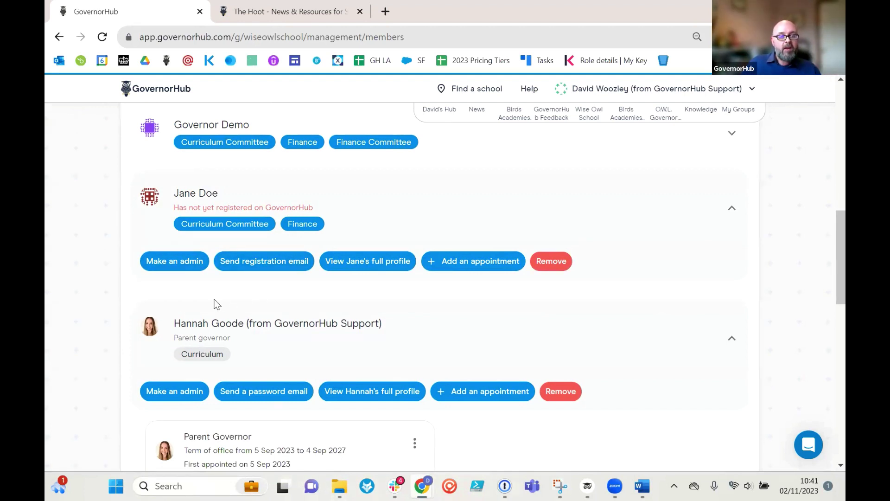
# - Return to the first member's expanded entry and review its profile and appointment options and the Current members heading
pyautogui.scroll(4, 233, 280)
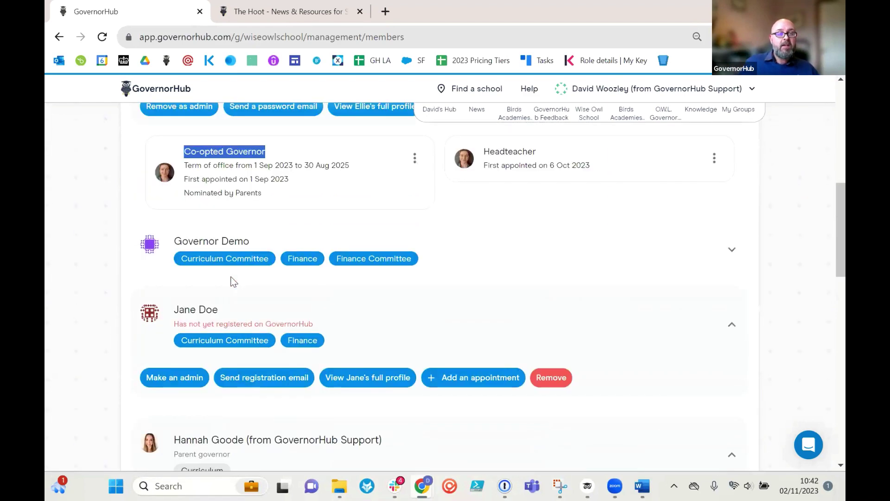
pyautogui.scroll(2, 277, 260)
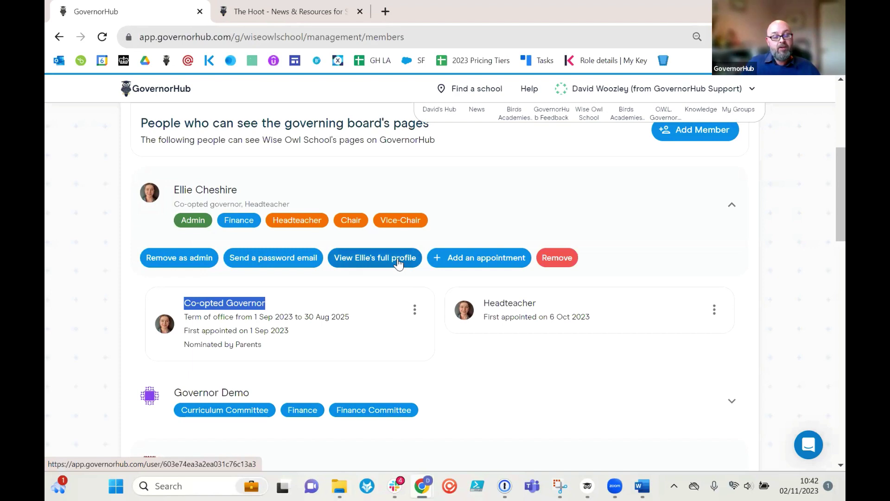
pyautogui.scroll(1, 442, 239)
pyautogui.scroll(-3, 422, 309)
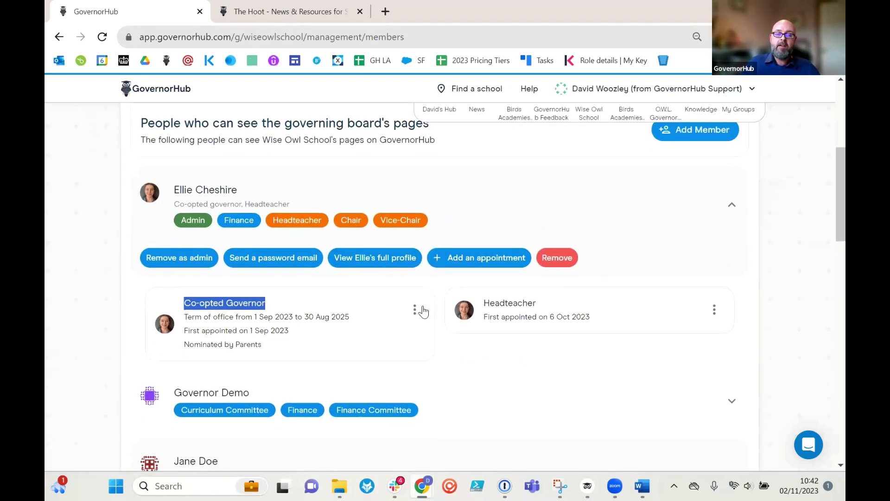
pyautogui.scroll(-1, 423, 311)
pyautogui.scroll(6, 422, 312)
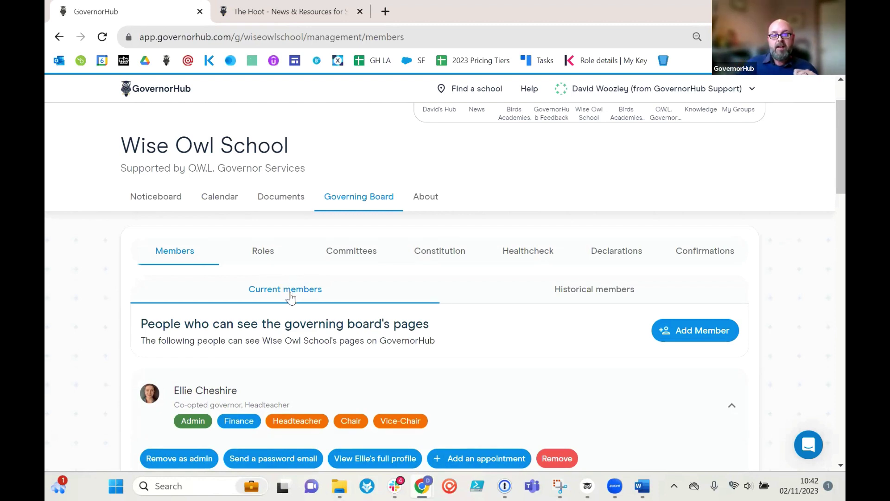
# - Open the historical members and examine the 2023 timeline of past appointments and the option to add a record
pyautogui.click(588, 296)
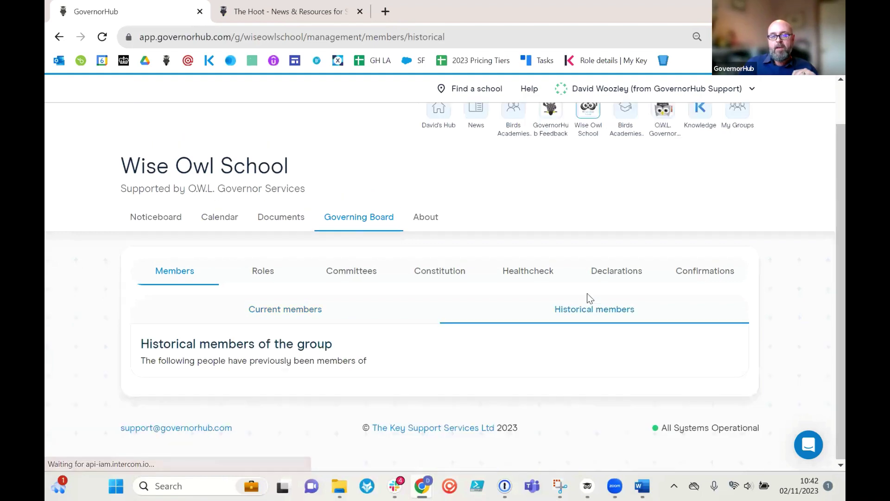
pyautogui.scroll(-6, 559, 362)
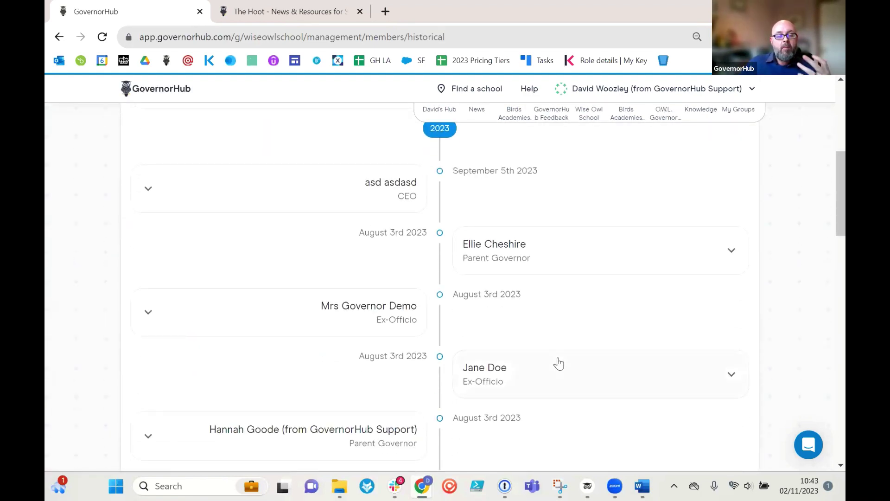
pyautogui.scroll(-2, 558, 363)
pyautogui.scroll(3, 560, 363)
pyautogui.scroll(3, 559, 363)
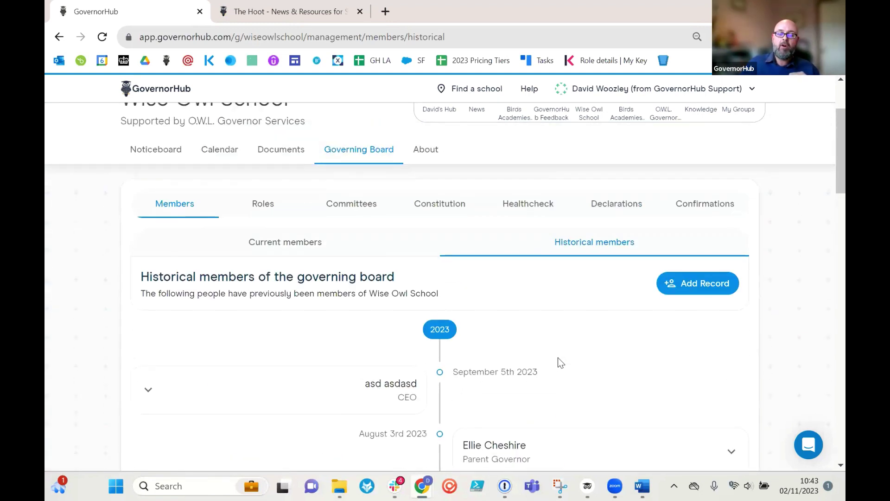
pyautogui.scroll(-2, 560, 363)
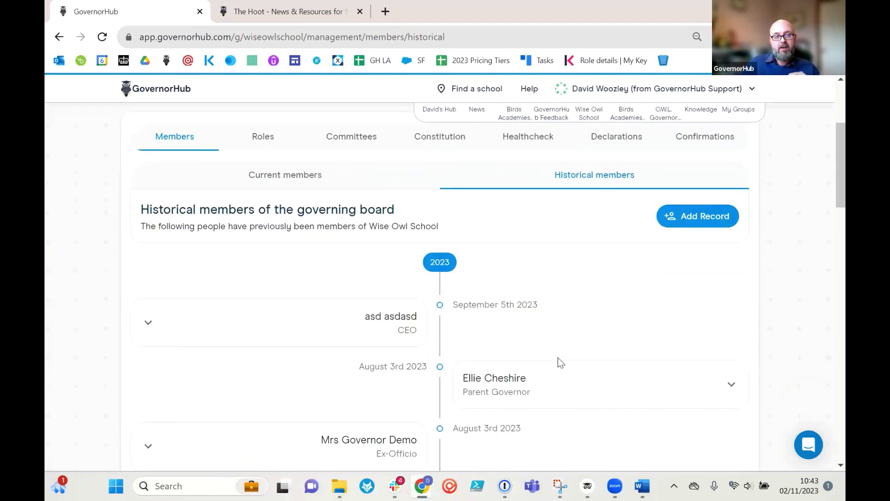
pyautogui.scroll(-2, 559, 363)
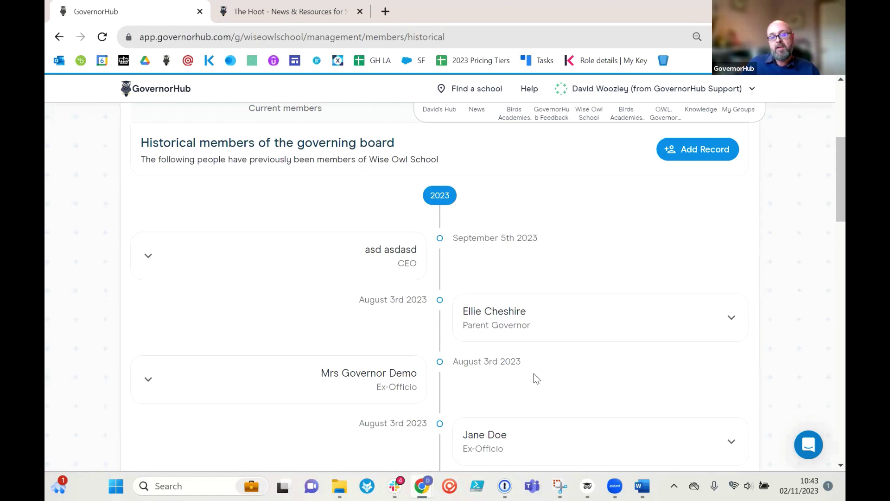
pyautogui.scroll(-2, 533, 374)
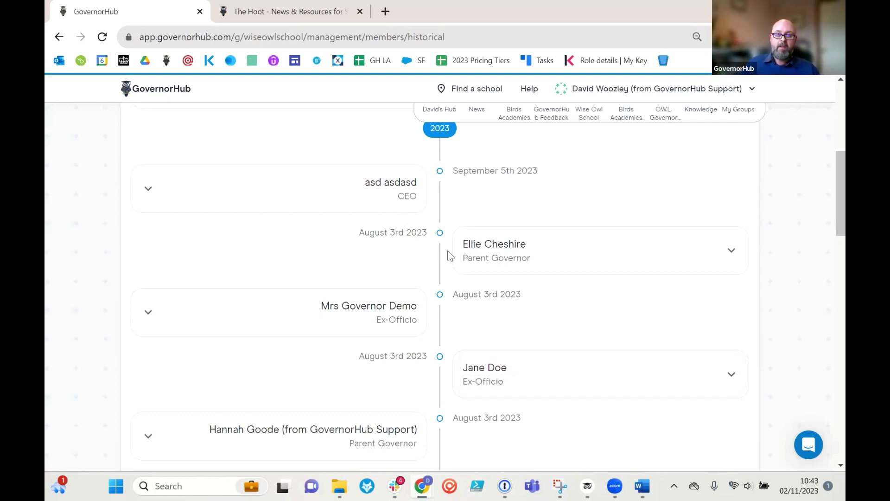
pyautogui.scroll(3, 538, 316)
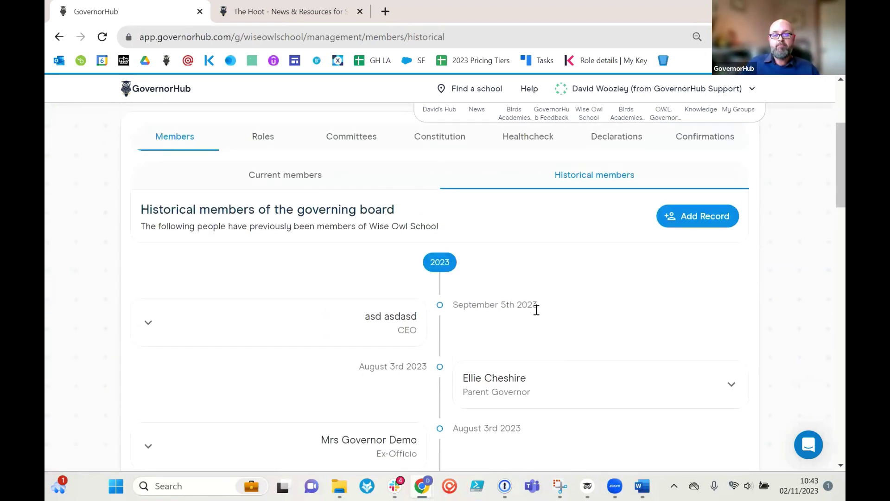
# - Return to the current members list and review its heading and the first member's entry
pyautogui.click(356, 187)
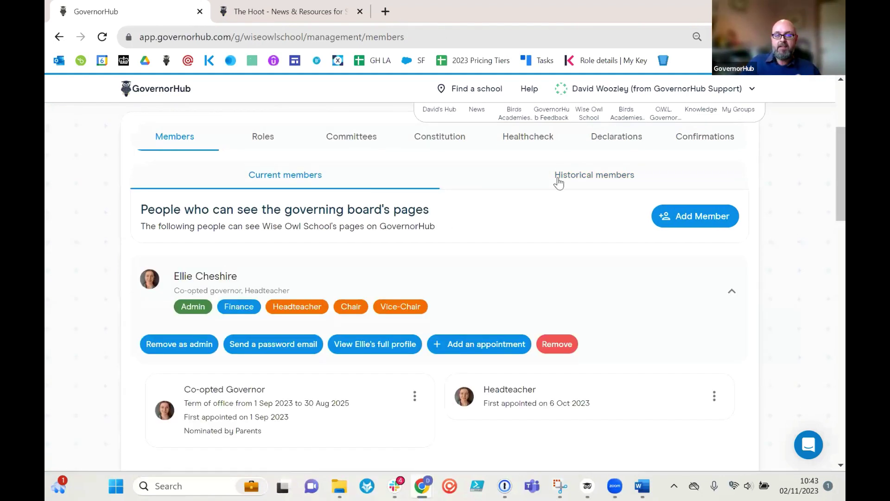
pyautogui.scroll(2, 399, 296)
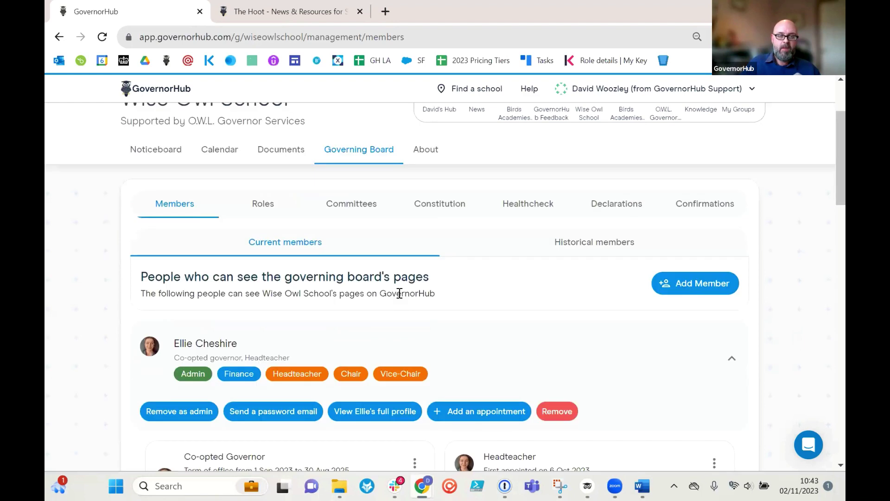
pyautogui.scroll(2, 399, 293)
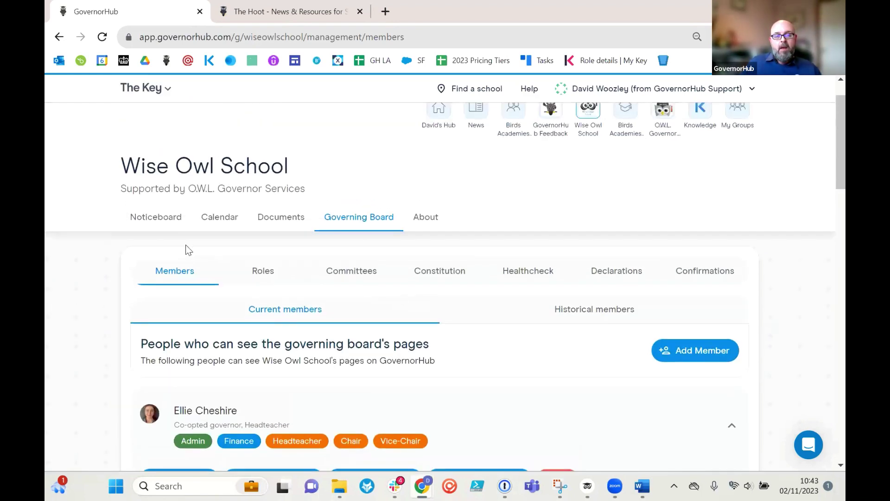
# - Open the governing board roles and review who holds each standard and custom role, from Chair to Vice-Chair
pyautogui.click(271, 277)
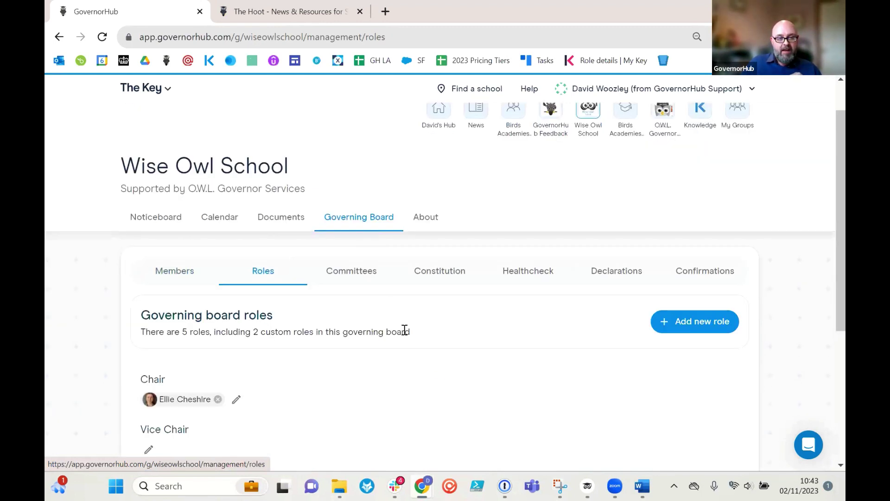
pyautogui.scroll(-2, 379, 296)
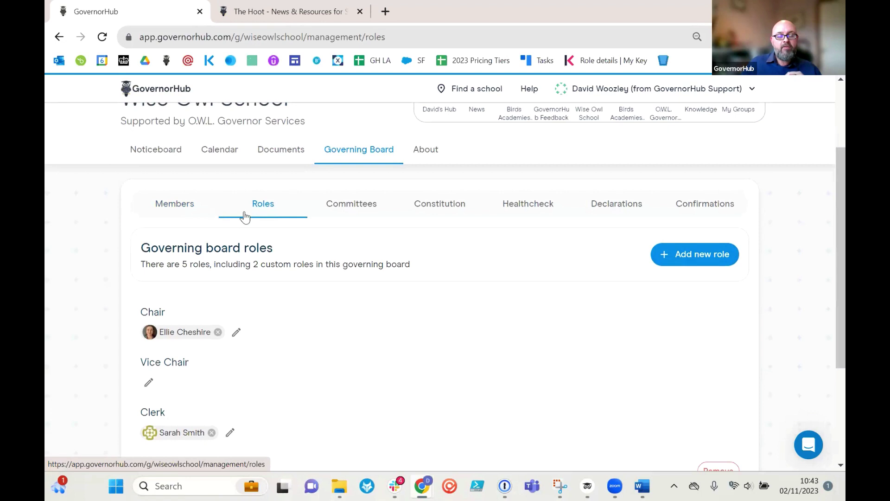
pyautogui.scroll(-4, 338, 267)
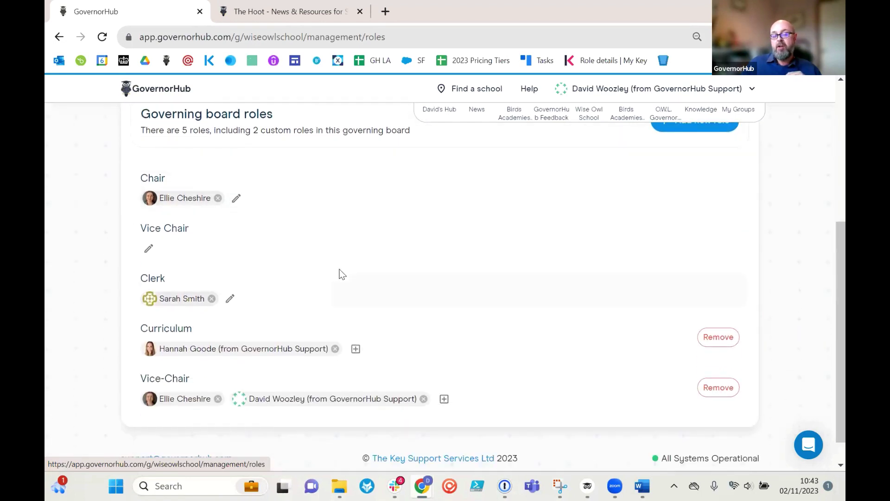
pyautogui.scroll(2, 341, 274)
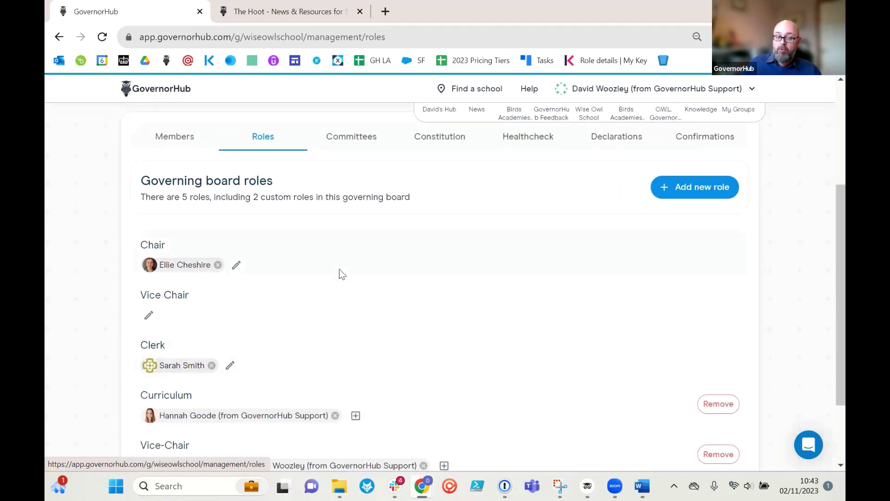
# - Check the role tags on the first entry in the members list, and return to the governing board roles
pyautogui.click(178, 138)
pyautogui.scroll(-6, 348, 328)
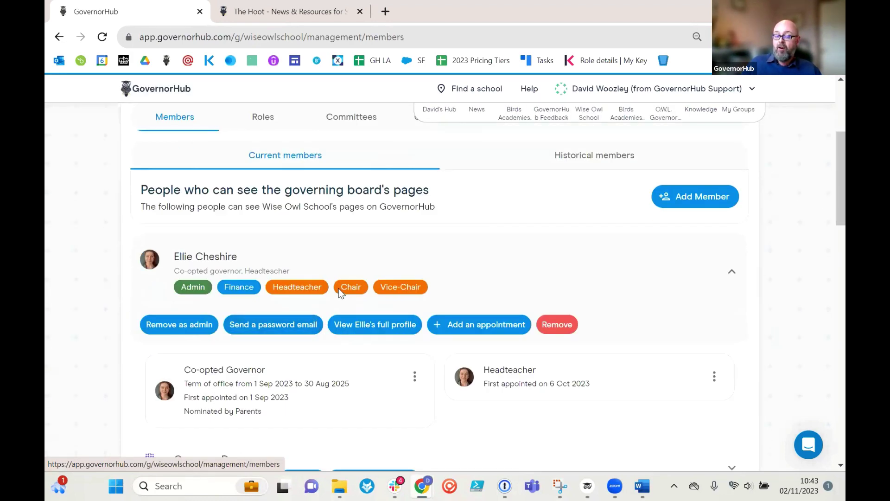
pyautogui.scroll(4, 337, 288)
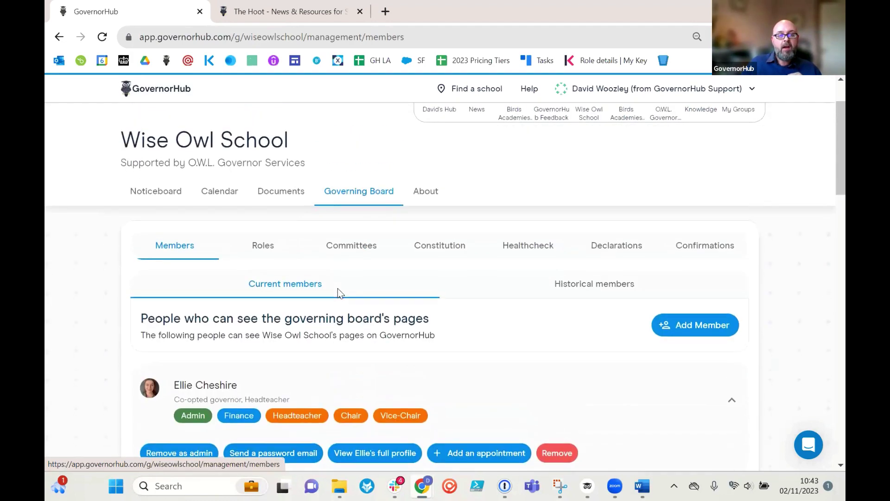
pyautogui.click(278, 257)
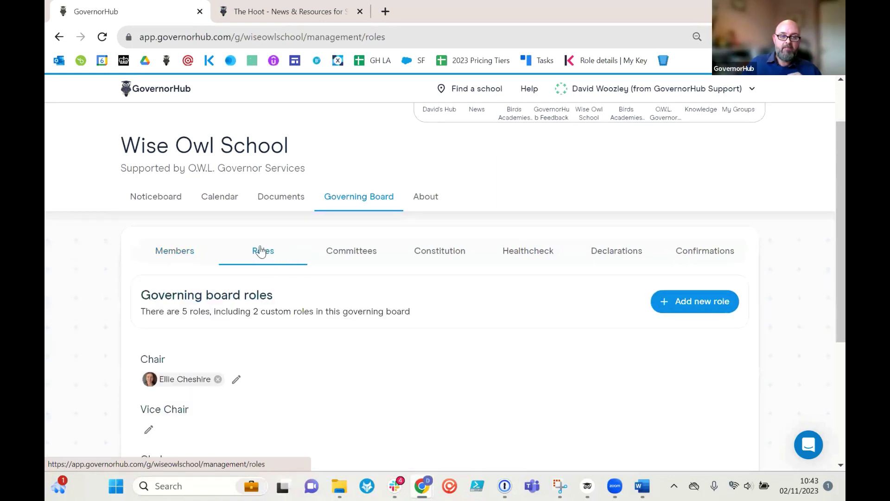
# - Open the governing board committees and look through the guidance and the full list of committees
pyautogui.click(364, 256)
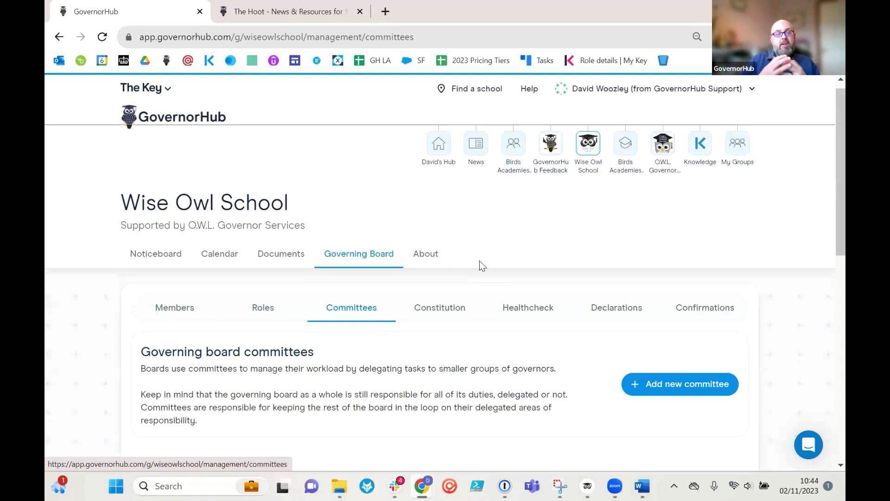
pyautogui.scroll(-4, 479, 261)
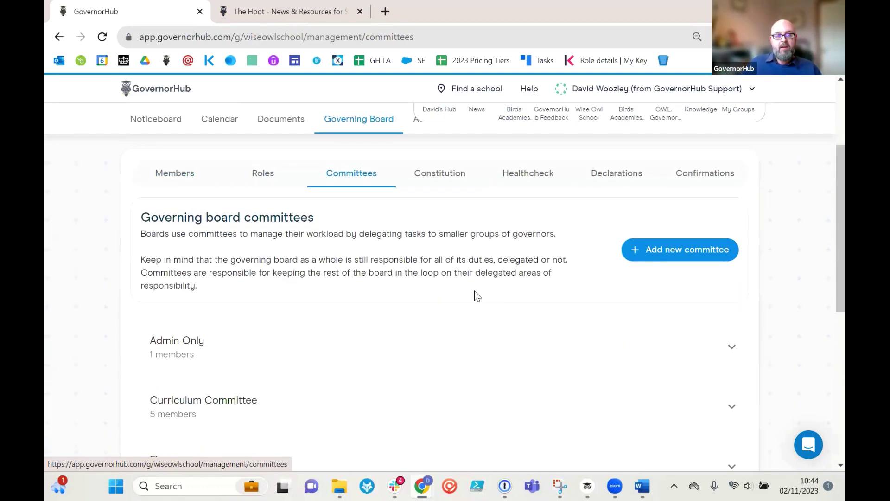
pyautogui.scroll(-3, 477, 295)
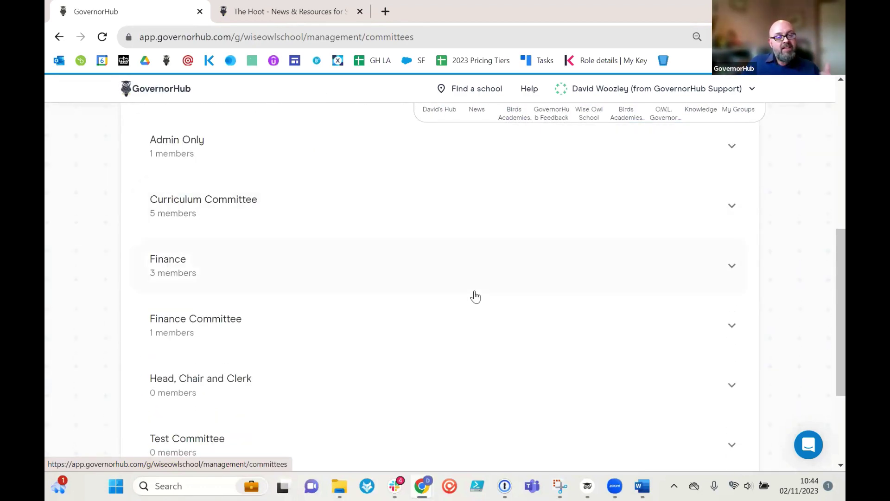
pyautogui.scroll(-3, 475, 297)
pyautogui.scroll(8, 475, 296)
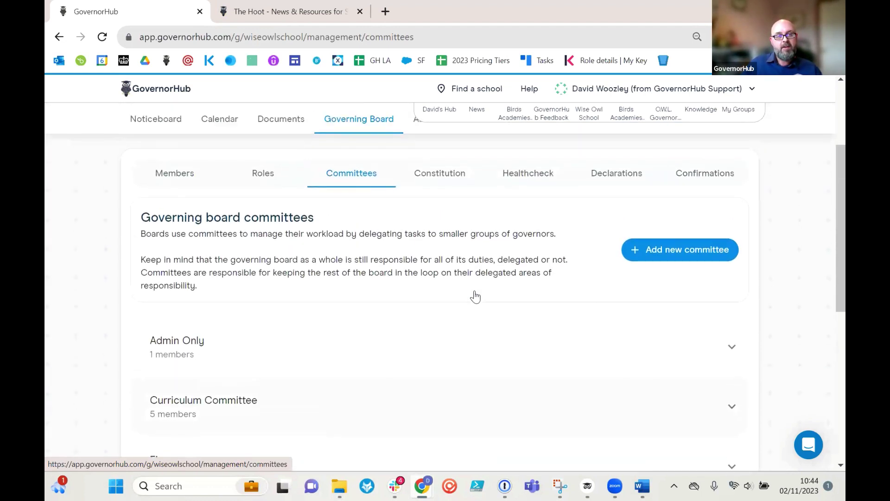
pyautogui.scroll(-4, 478, 297)
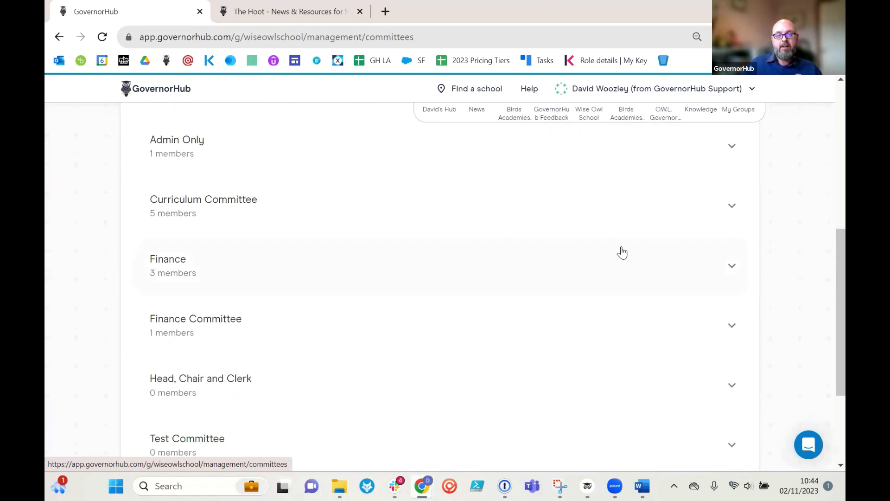
# - Expand the Curriculum Committee and examine its members and the options to add members, rename or remove the committee
pyautogui.click(677, 221)
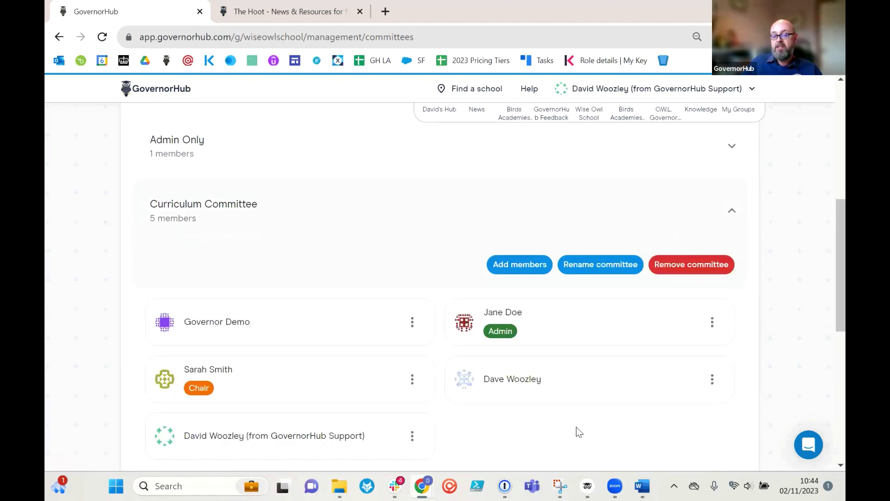
pyautogui.scroll(-1, 579, 431)
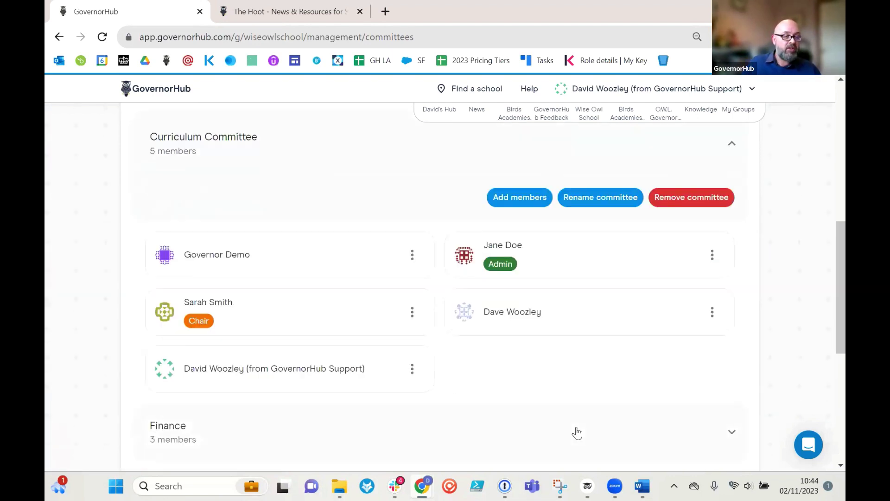
pyautogui.scroll(1, 485, 407)
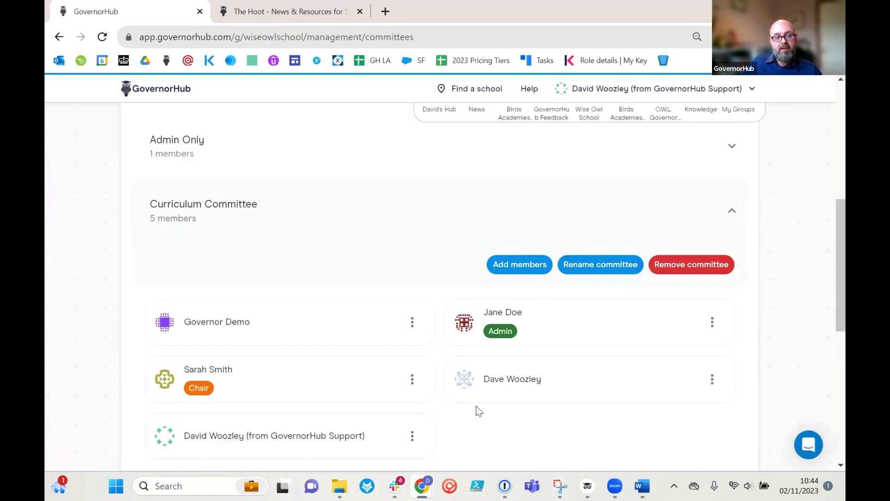
pyautogui.scroll(4, 425, 355)
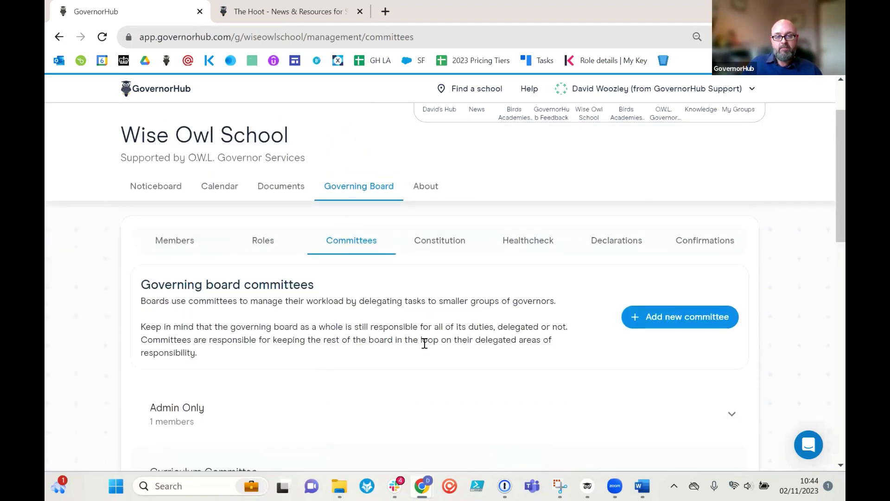
# - Open the governing board constitution and examine the posts, terms of office, vacancies and unallocated members for each governor type
pyautogui.click(437, 237)
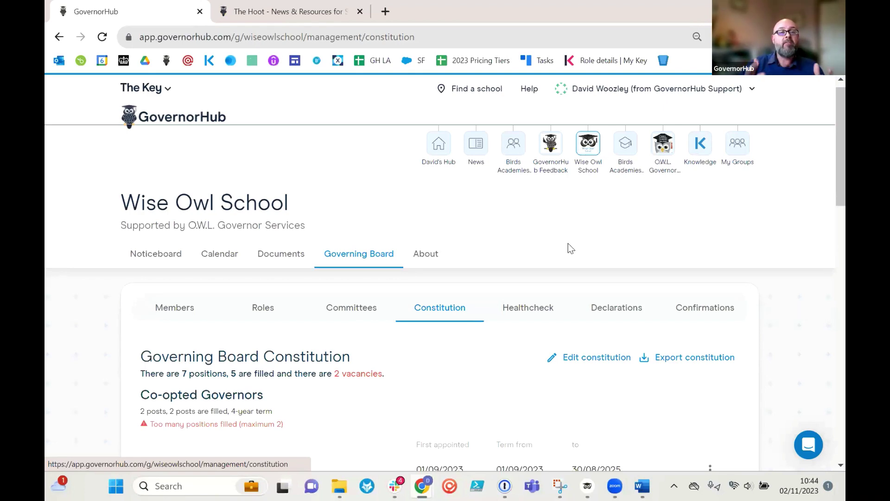
pyautogui.scroll(-5, 571, 249)
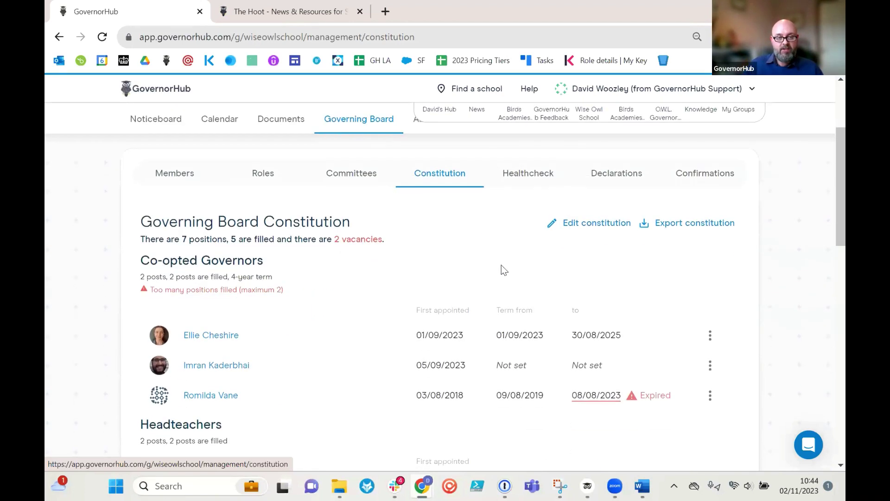
pyautogui.scroll(-1, 449, 291)
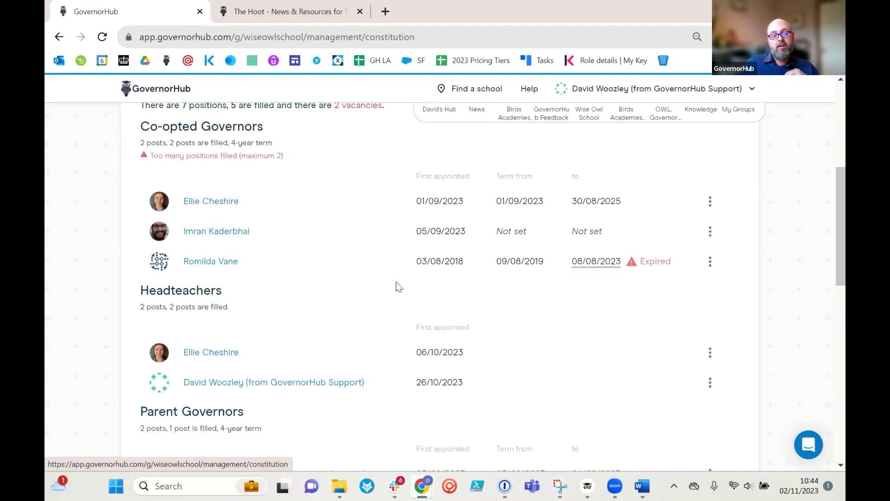
pyautogui.scroll(-3, 396, 282)
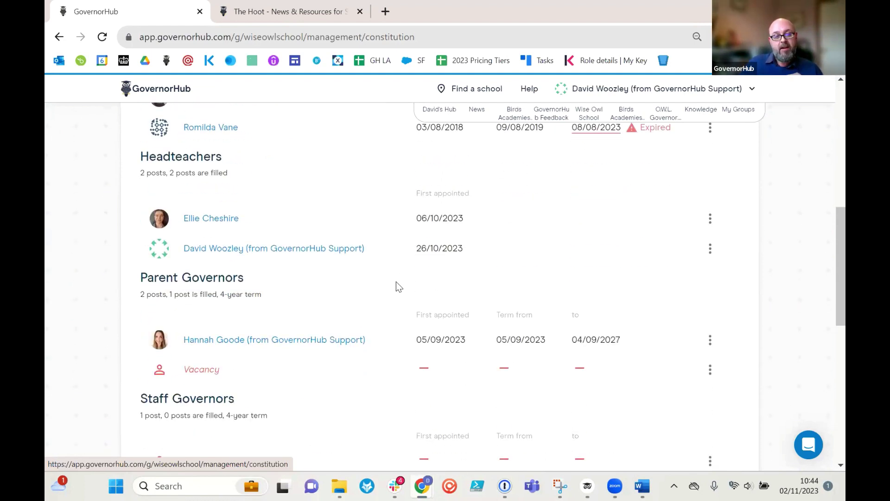
pyautogui.scroll(1, 395, 281)
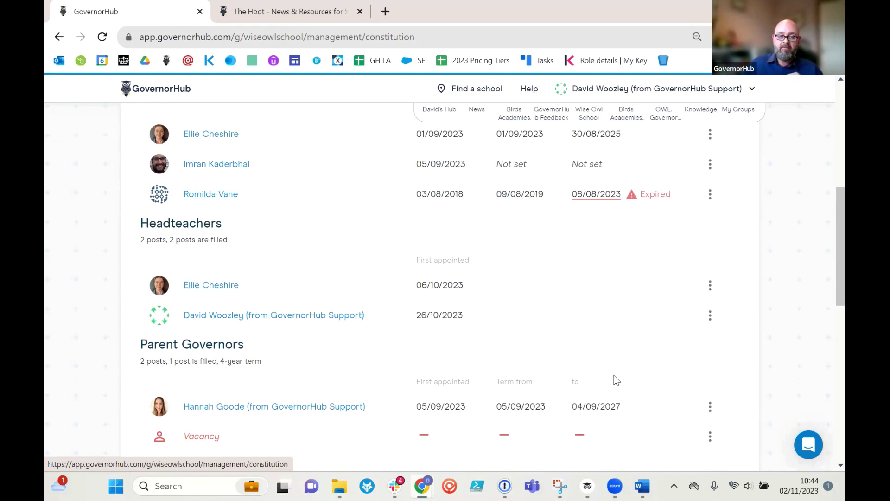
pyautogui.scroll(-6, 613, 376)
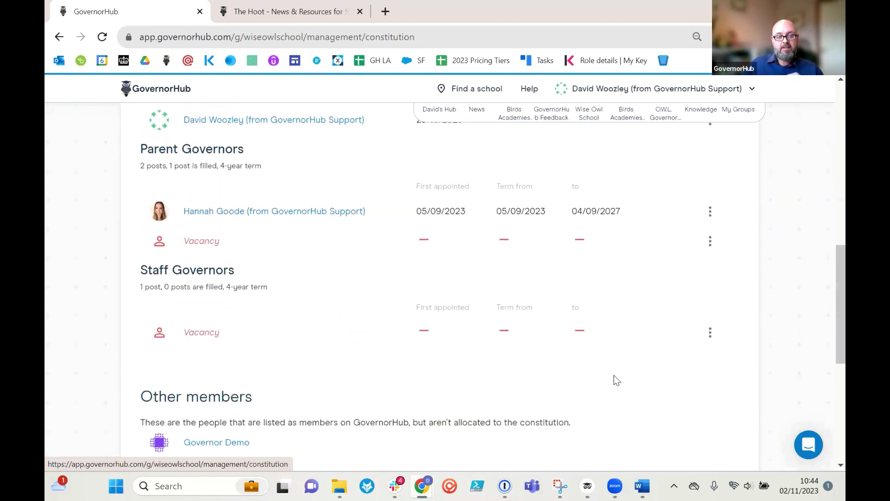
pyautogui.scroll(6, 613, 376)
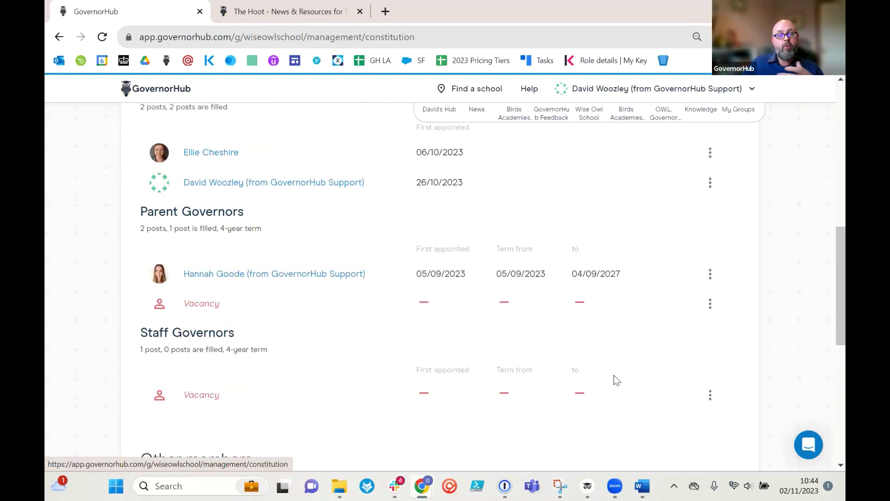
pyautogui.scroll(3, 614, 375)
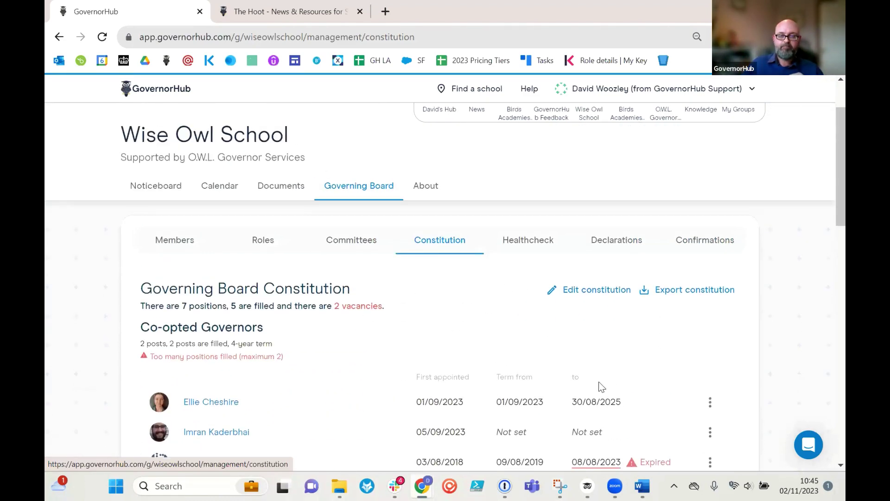
# - Open the governing board healthcheck and read its introduction and the first self-review statements with their recorded answers
pyautogui.click(529, 243)
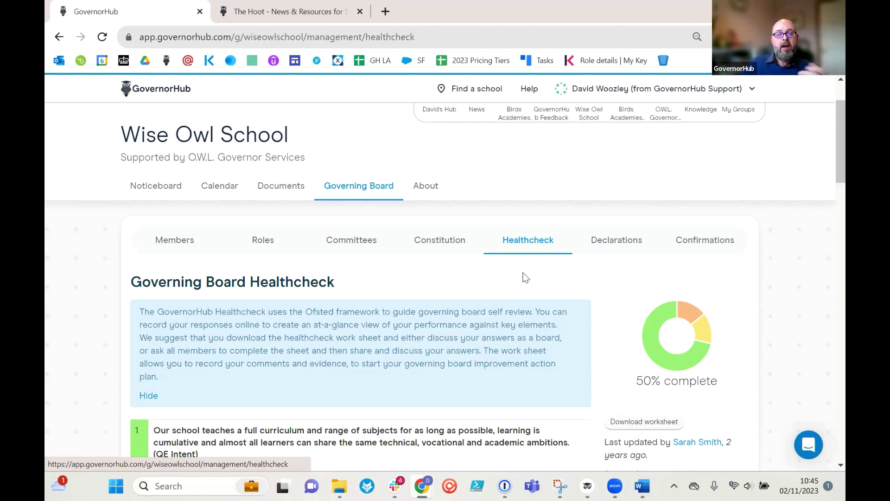
pyautogui.scroll(-1, 525, 277)
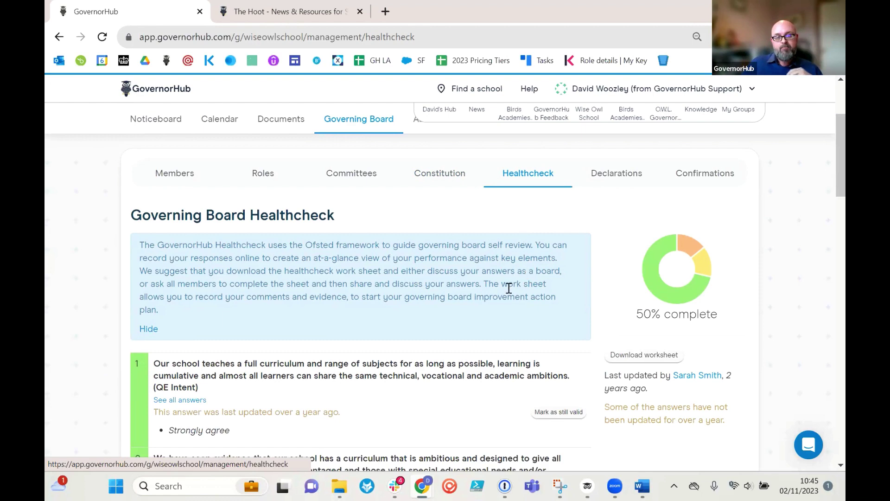
pyautogui.scroll(-1, 507, 287)
pyautogui.scroll(-1, 435, 320)
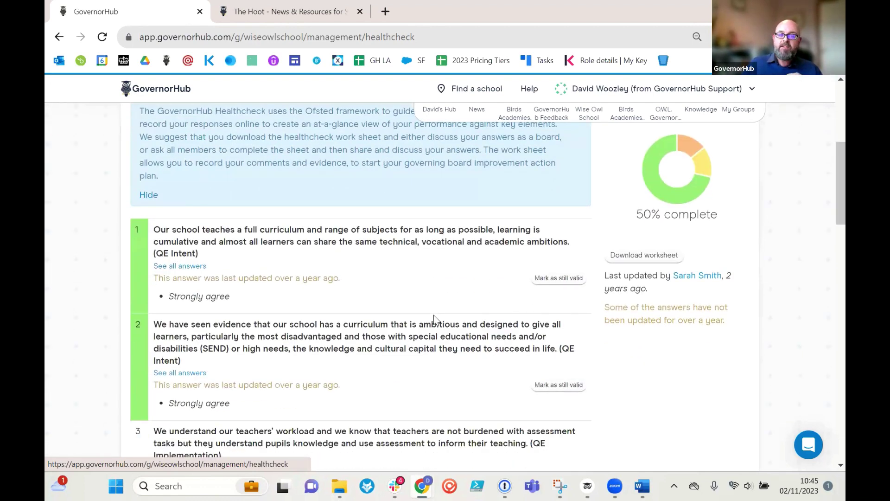
pyautogui.scroll(-1, 435, 318)
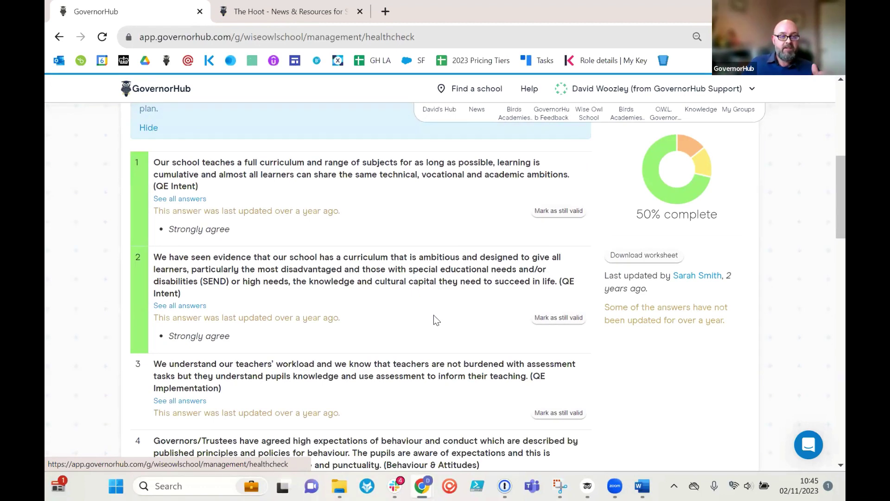
pyautogui.scroll(2, 435, 320)
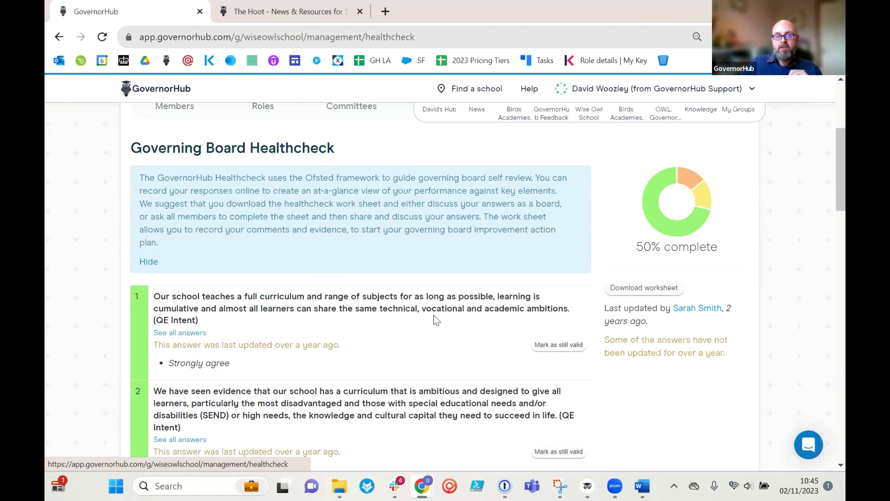
pyautogui.scroll(-1, 438, 330)
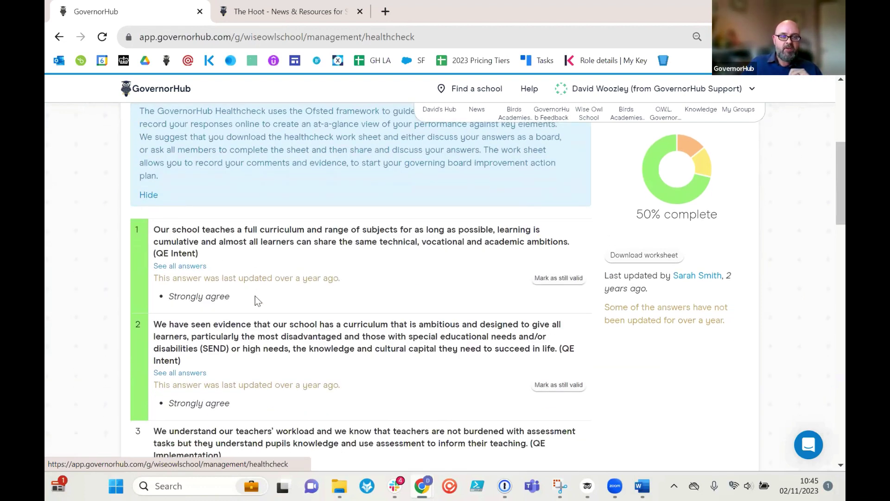
pyautogui.scroll(-1, 257, 300)
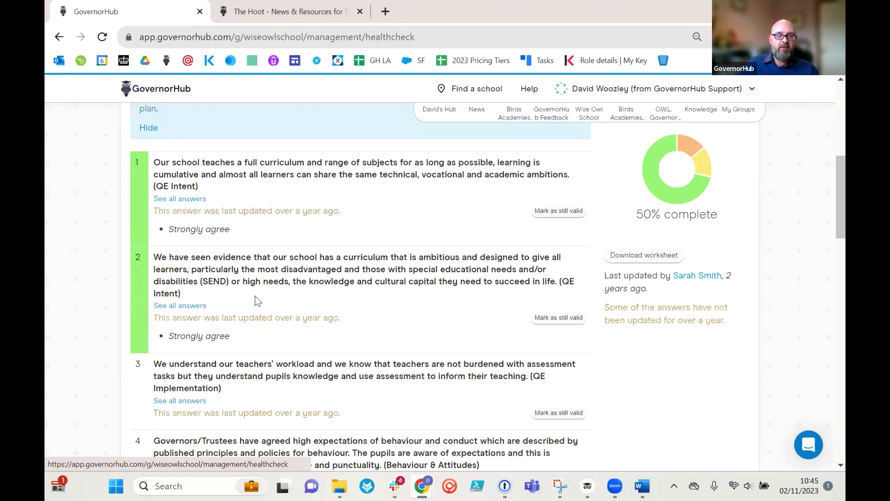
# - Highlight "Our school teaches a full curriculum and range of subjects for as long as possible" in statement 1, and check the completion chart
pyautogui.moveTo(154, 162)
pyautogui.mouseDown()
pyautogui.moveTo(298, 174)
pyautogui.moveTo(338, 163)
pyautogui.moveTo(492, 161)
pyautogui.mouseUp()
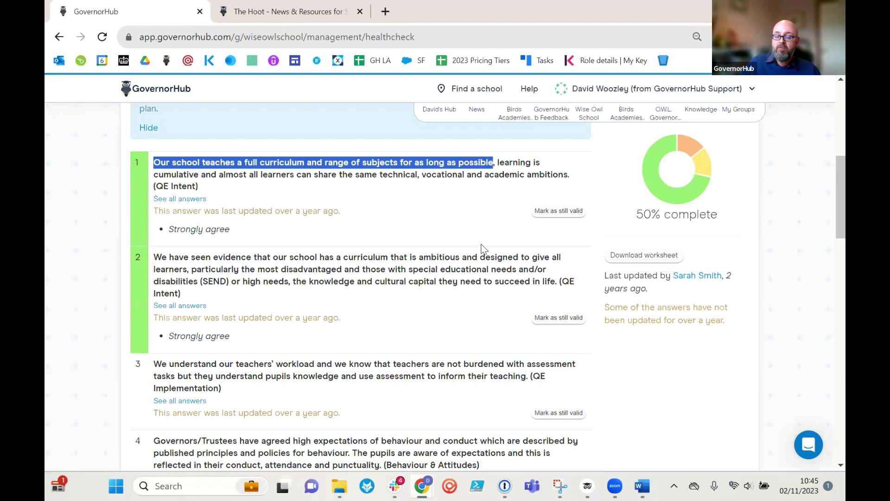
pyautogui.scroll(1, 444, 310)
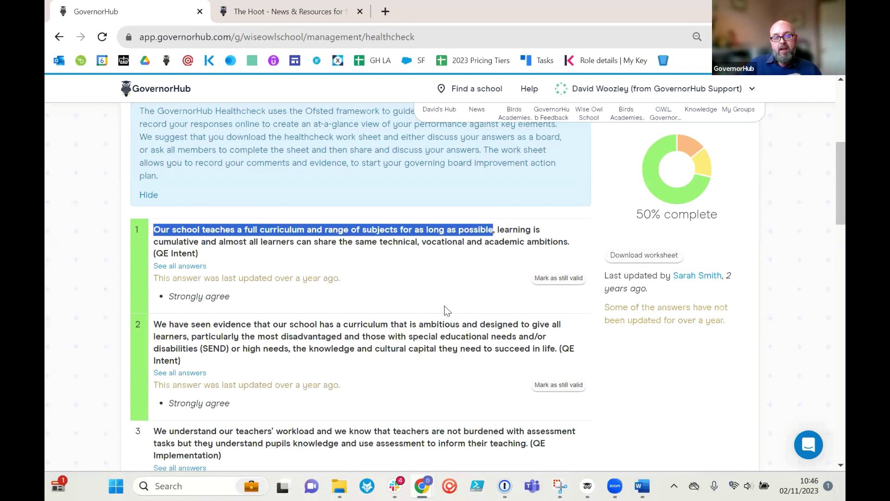
pyautogui.scroll(-2, 431, 304)
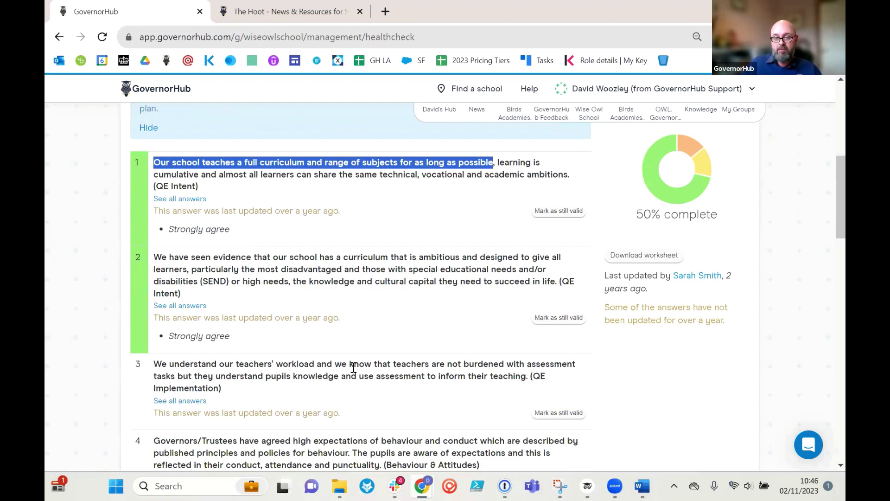
pyautogui.scroll(-2, 353, 367)
pyautogui.scroll(4, 648, 200)
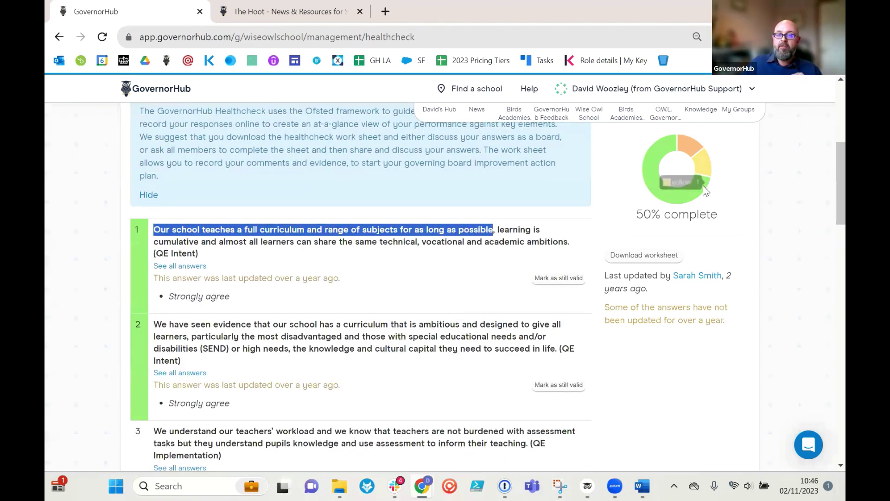
# - Look through the remaining healthcheck statements on implementation, impact and behaviour, and return to the healthcheck overview
pyautogui.scroll(-7, 491, 297)
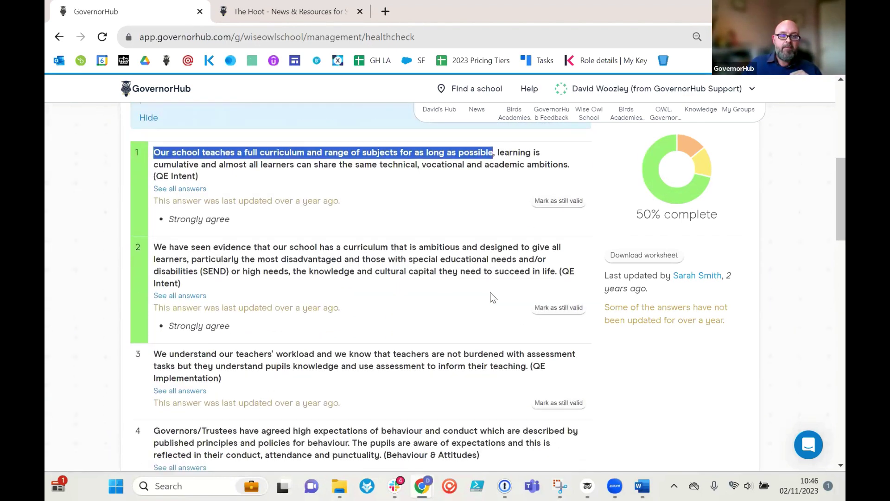
pyautogui.scroll(-3, 492, 297)
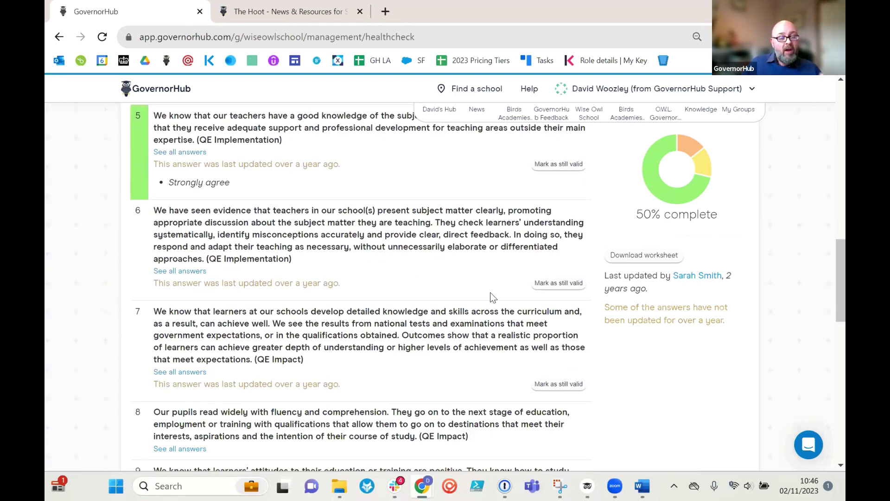
pyautogui.scroll(-2, 490, 293)
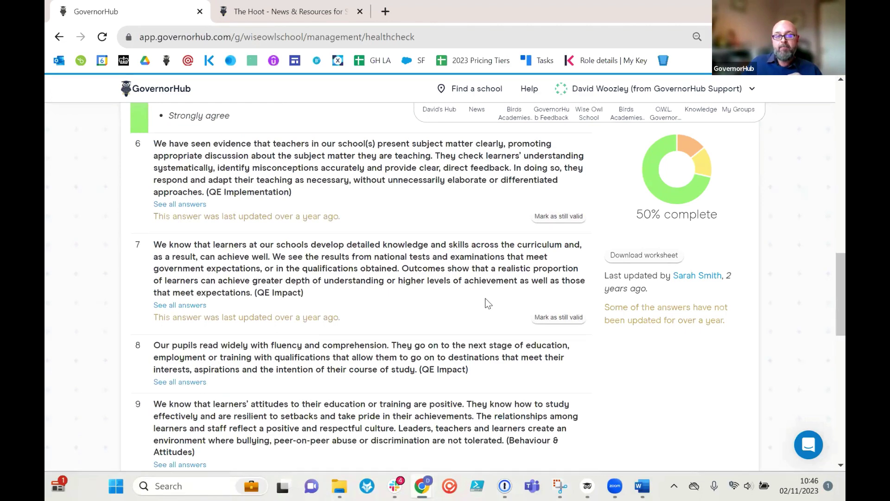
pyautogui.scroll(3, 488, 304)
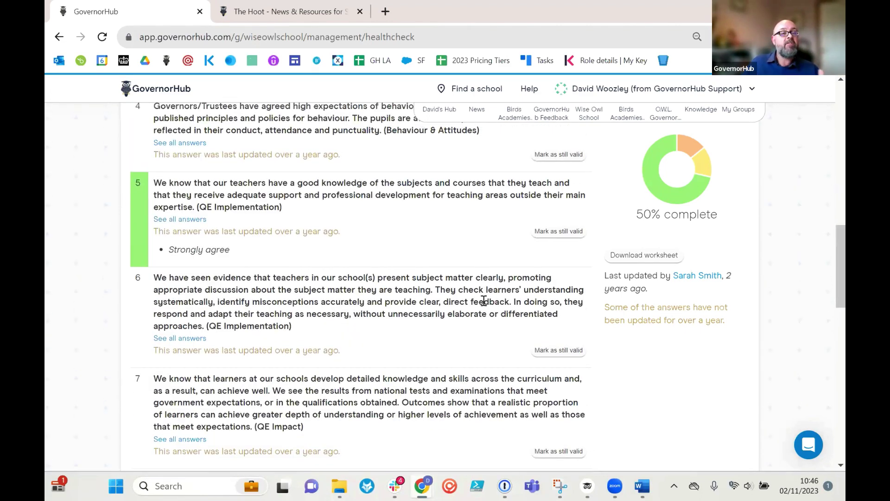
pyautogui.scroll(2, 484, 300)
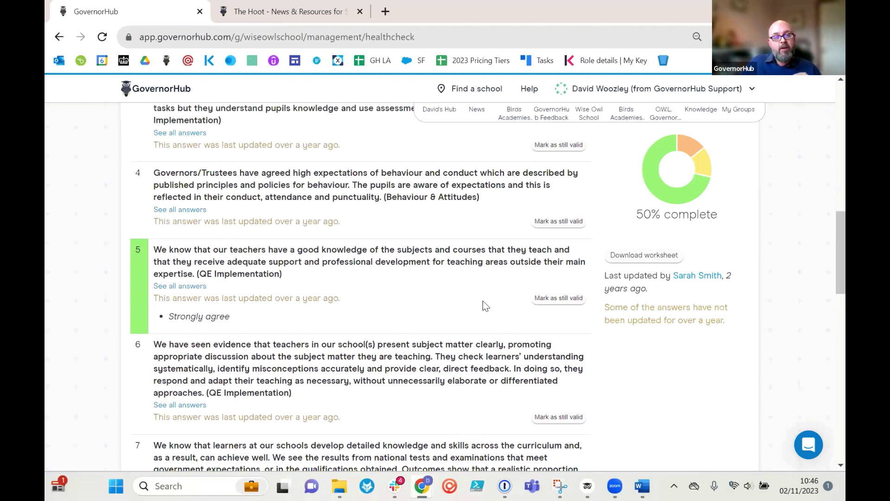
pyautogui.scroll(3, 482, 301)
pyautogui.scroll(4, 478, 306)
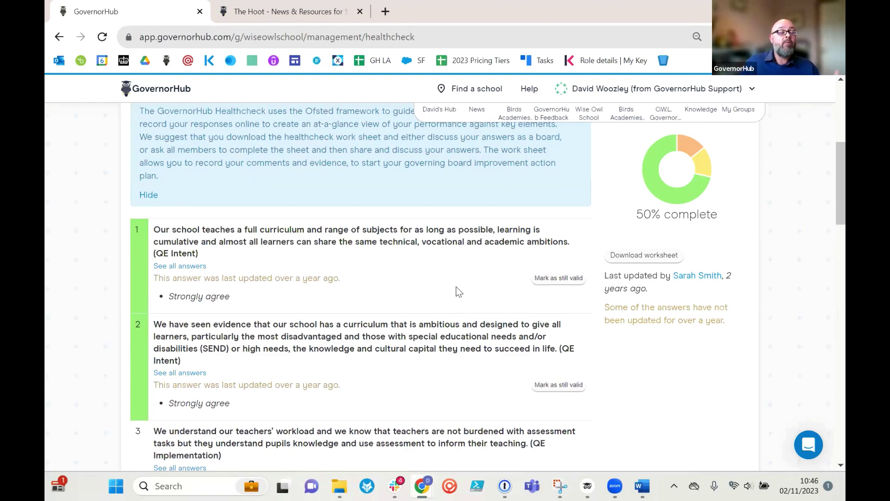
pyautogui.scroll(3, 445, 301)
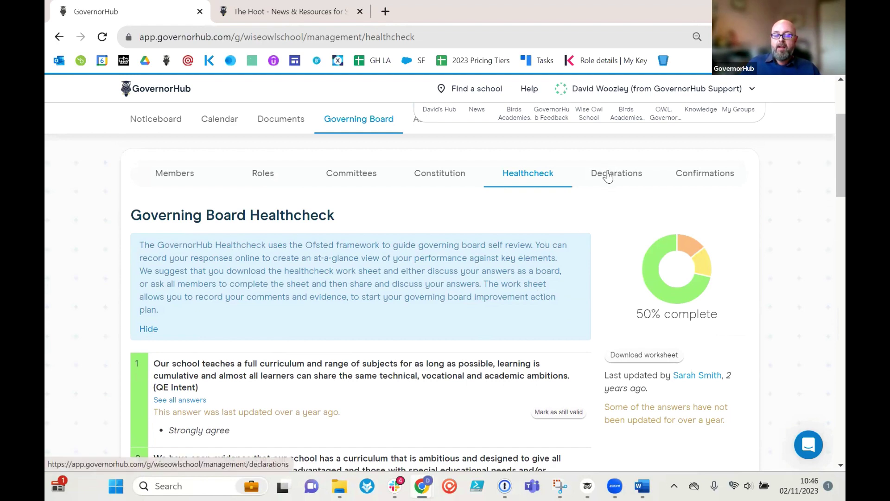
pyautogui.scroll(3, 619, 221)
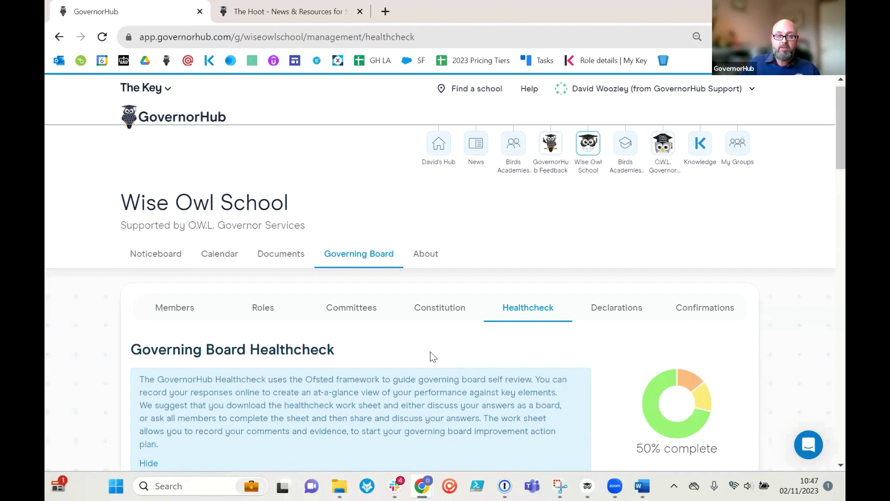
# - Open the governing board's current members and review the first member's role tags, management options and appointments
pyautogui.click(348, 257)
pyautogui.scroll(-2, 318, 310)
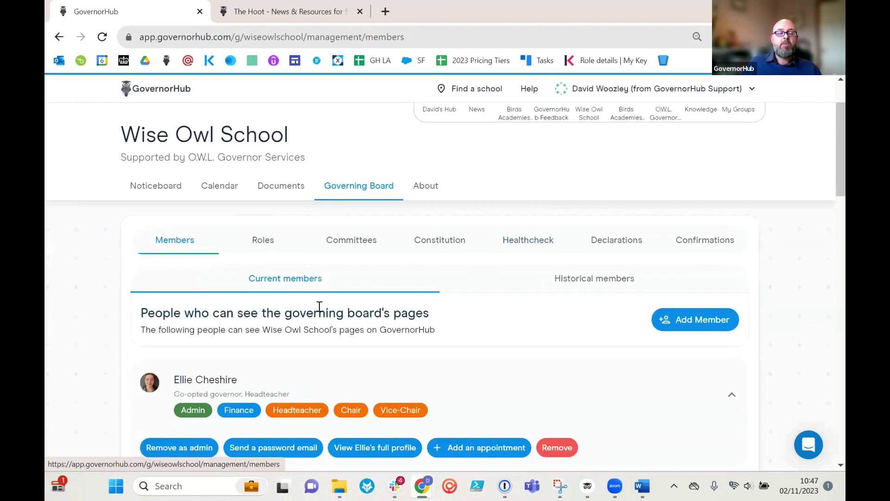
pyautogui.scroll(-3, 319, 307)
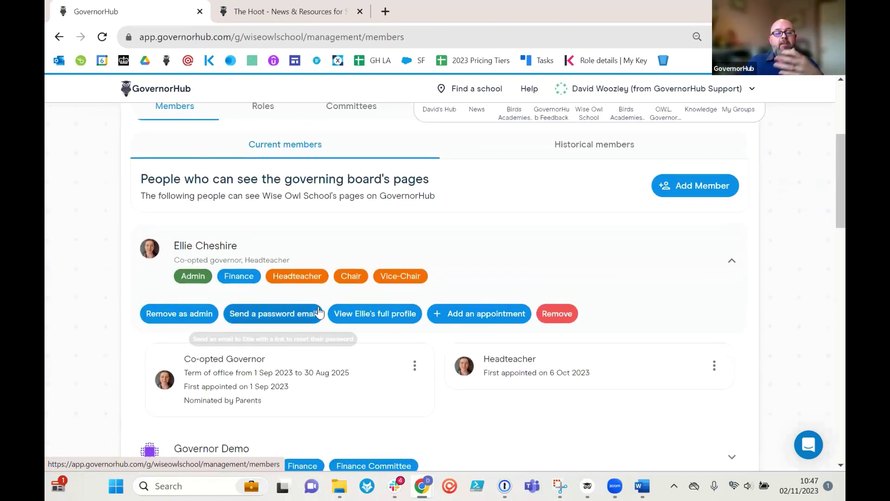
pyautogui.scroll(3, 439, 373)
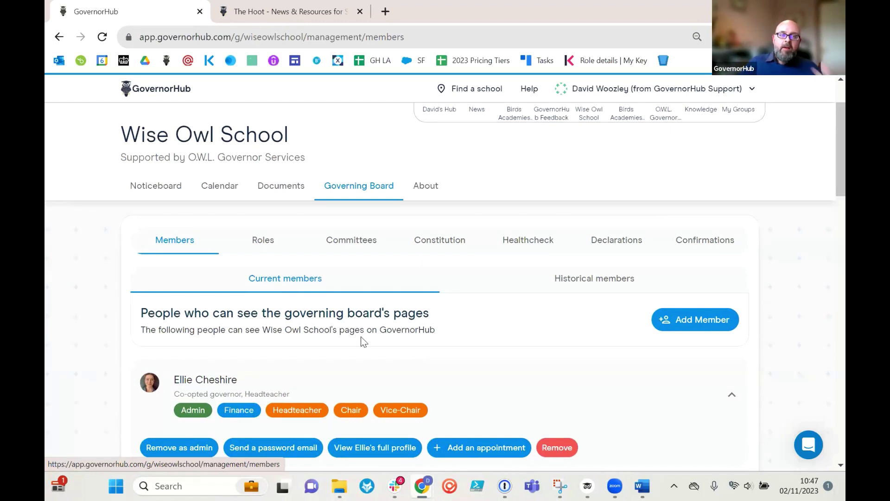
pyautogui.scroll(2, 364, 342)
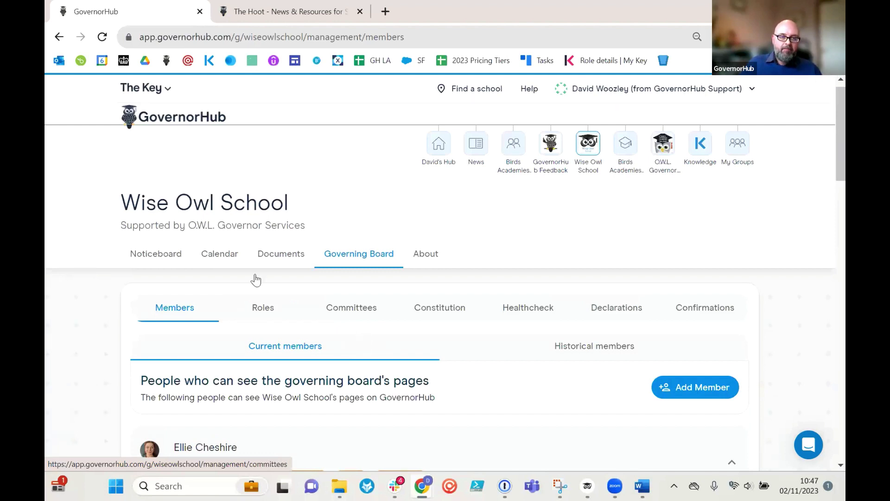
# - Open the Wise Owl School calendar and examine the weekly schedule and the event colour key for committees and groups
pyautogui.click(218, 257)
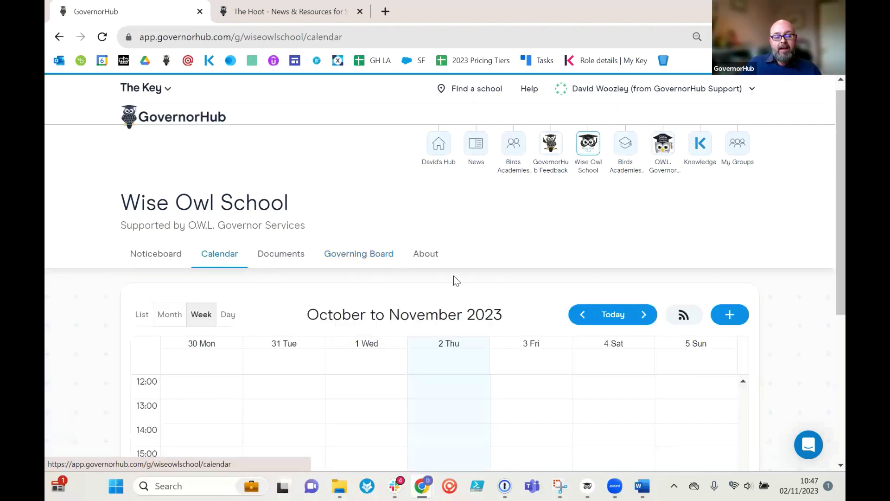
pyautogui.scroll(-3, 464, 262)
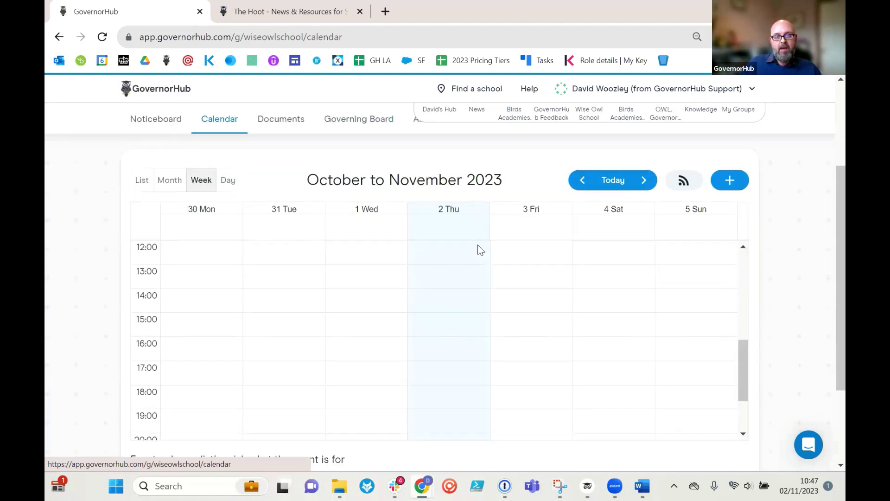
pyautogui.scroll(-3, 479, 251)
pyautogui.scroll(-2, 787, 276)
pyautogui.scroll(-1, 786, 281)
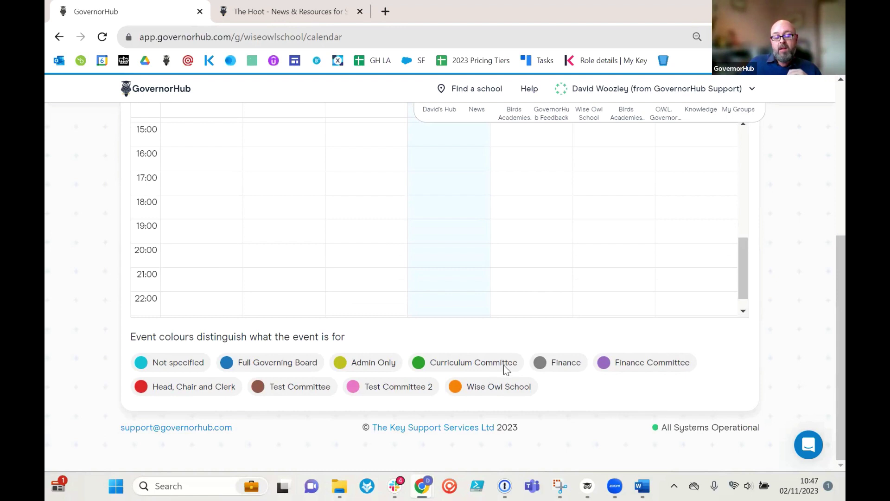
pyautogui.scroll(2, 645, 390)
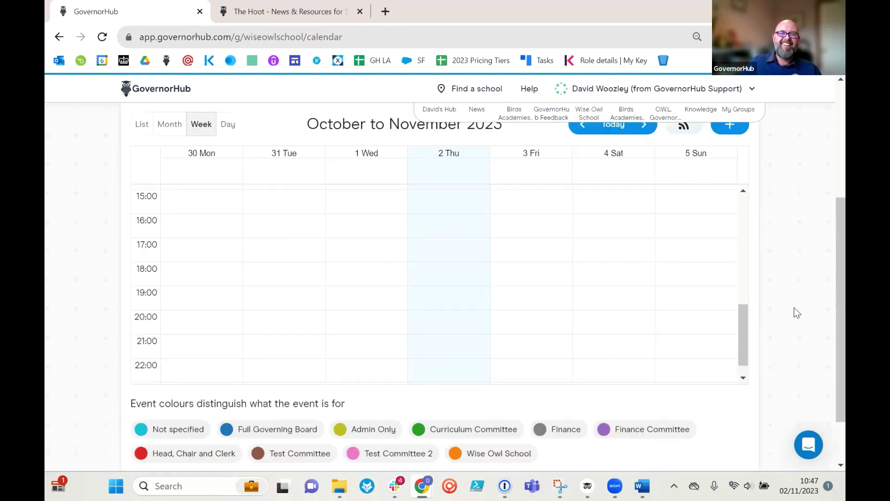
pyautogui.scroll(-2, 794, 315)
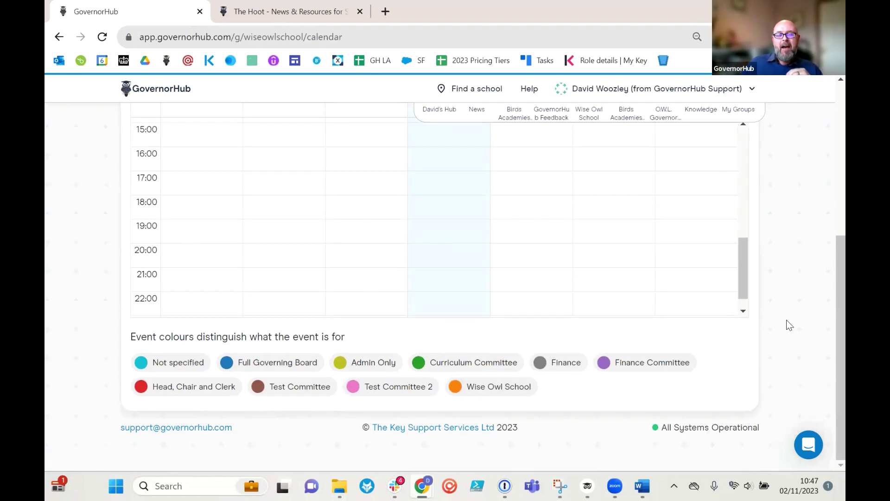
pyautogui.scroll(4, 790, 325)
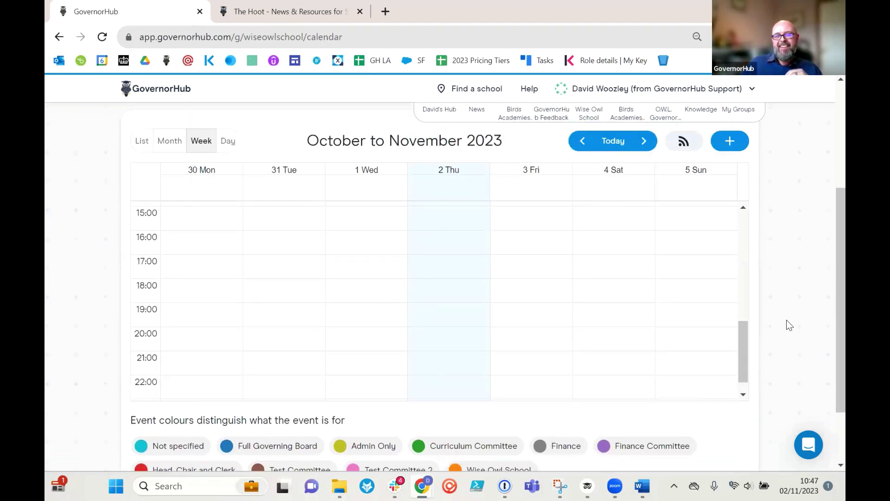
pyautogui.scroll(-2, 790, 325)
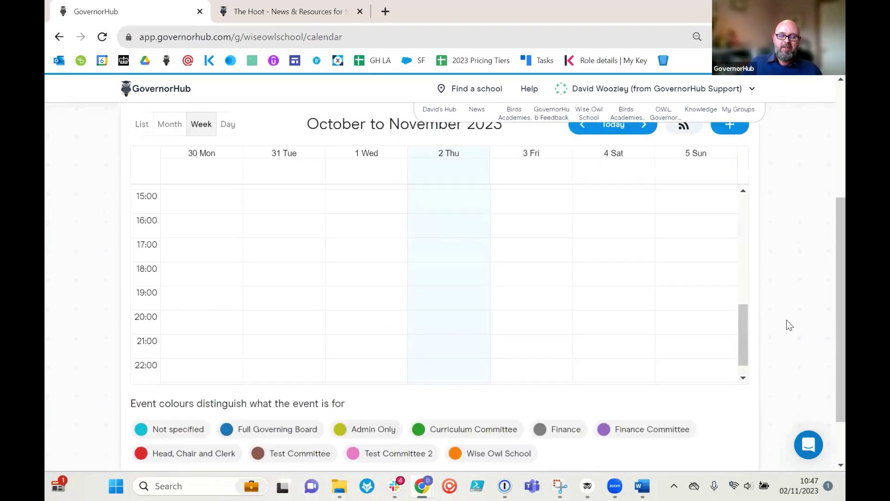
pyautogui.scroll(4, 790, 325)
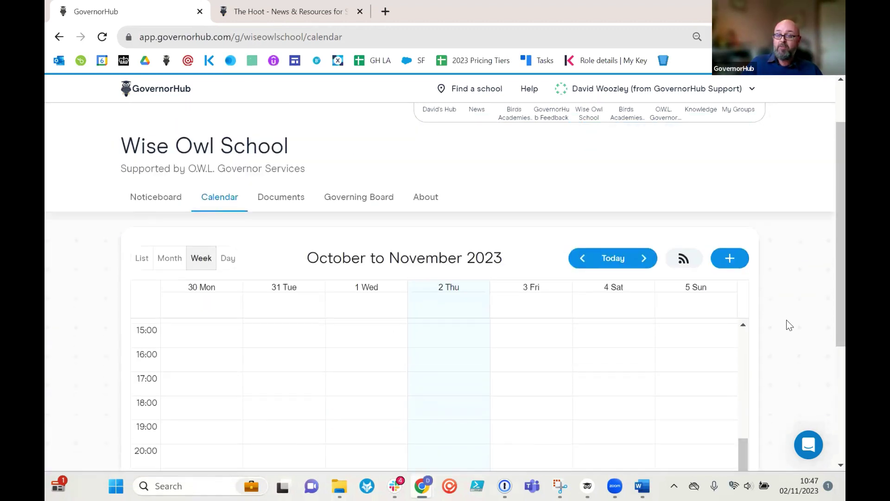
pyautogui.scroll(2, 788, 319)
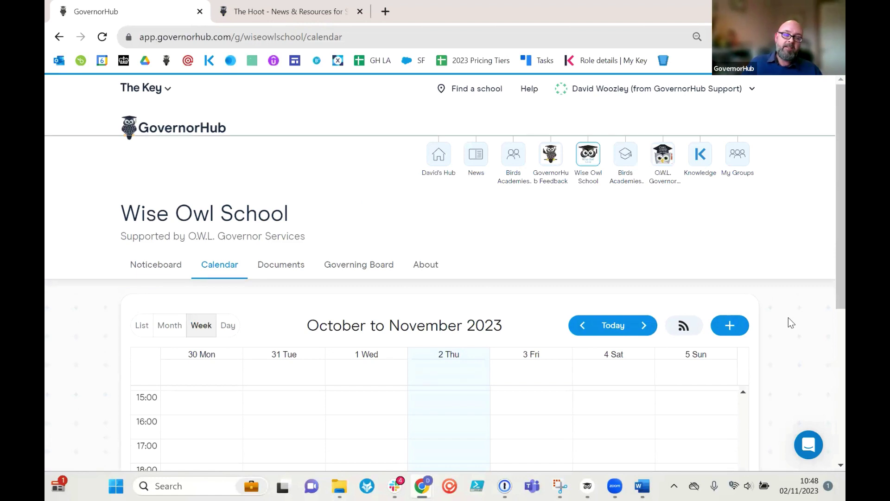
# - View the calendar as a list of upcoming events, and return to the week view to check the evening hours
pyautogui.click(147, 324)
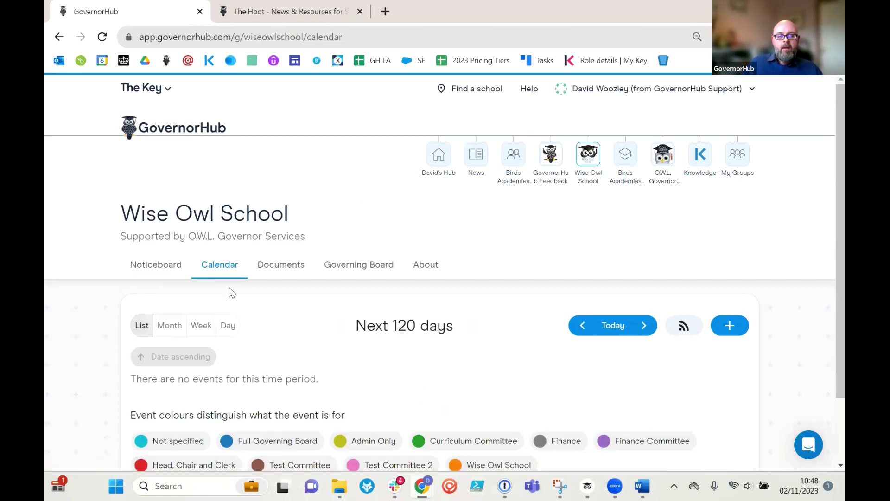
pyautogui.scroll(-1, 229, 287)
pyautogui.click(201, 258)
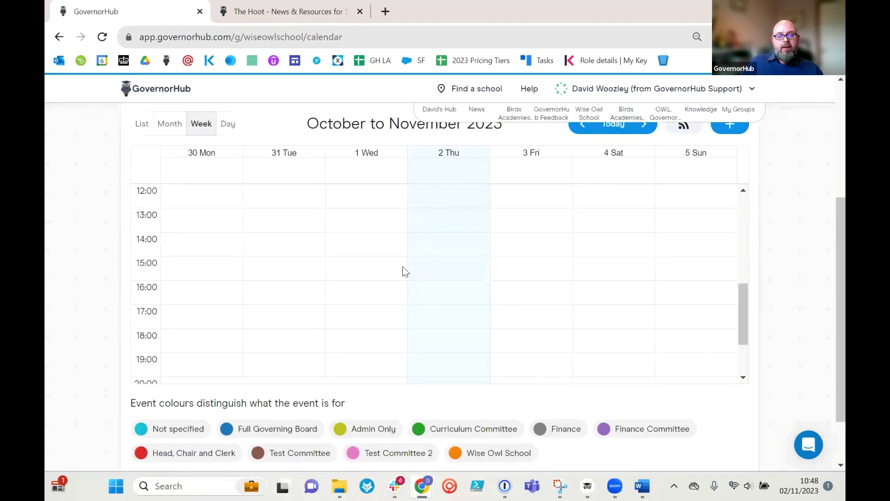
pyautogui.scroll(-3, 384, 256)
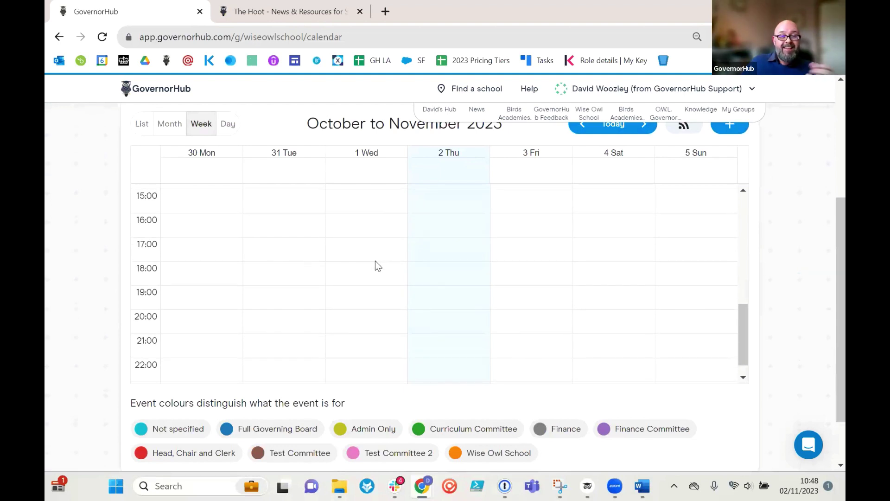
# - Start a new calendar event titled "FGB 2" on Thursday 2 November 2023, from 18:00 to 20:30
pyautogui.scroll(-1, 373, 268)
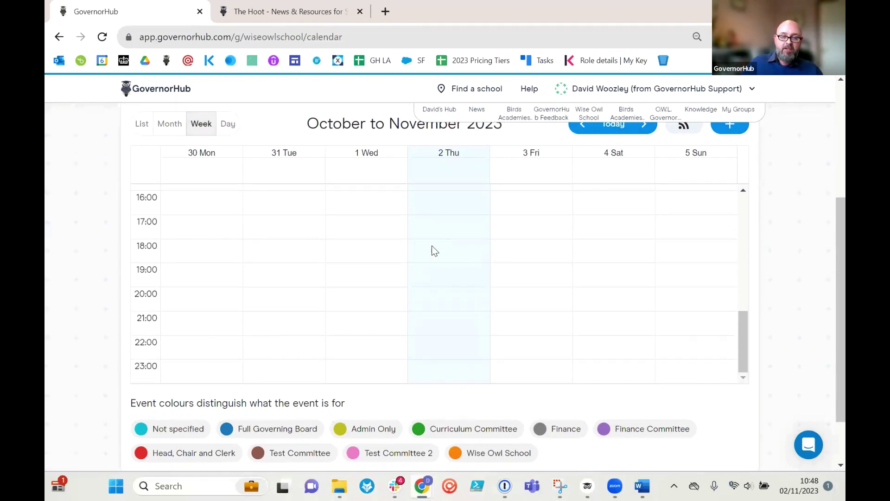
pyautogui.moveTo(427, 251); pyautogui.dragTo(432, 288)
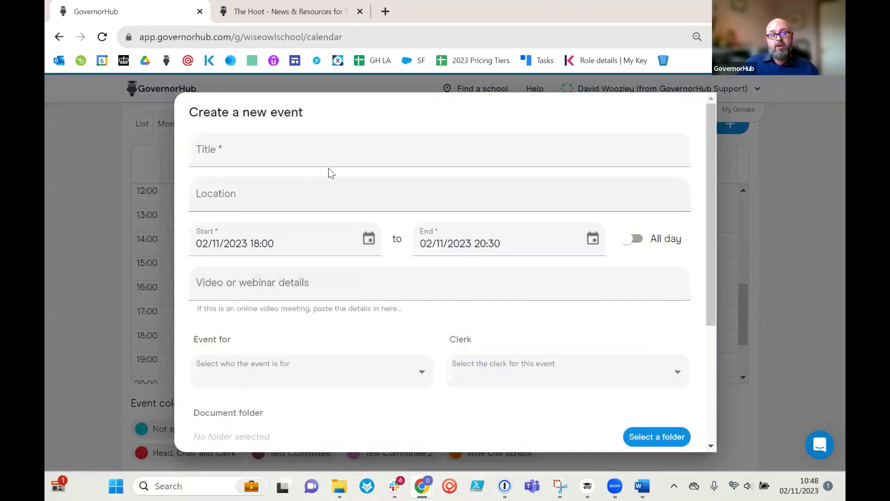
pyautogui.click(329, 161)
pyautogui.write('B 2')
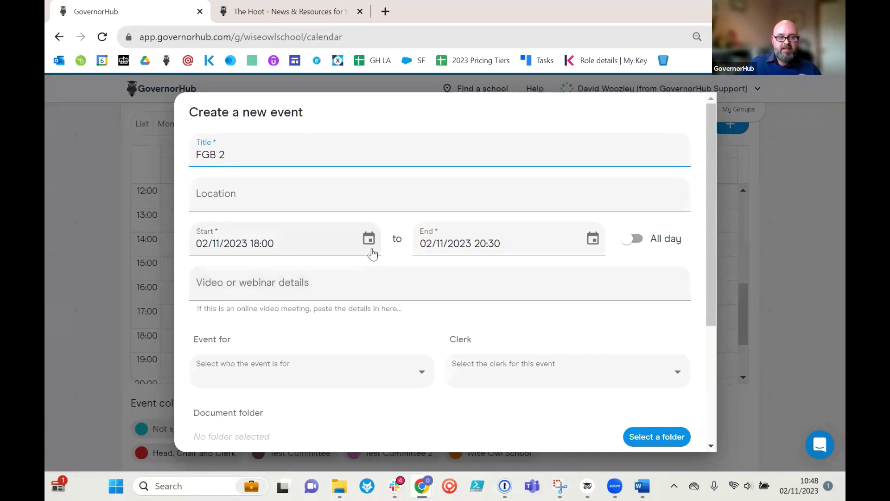
# - Set the Full Governing Board as the group the new event is for
pyautogui.scroll(-1, 400, 289)
pyautogui.scroll(-2, 400, 290)
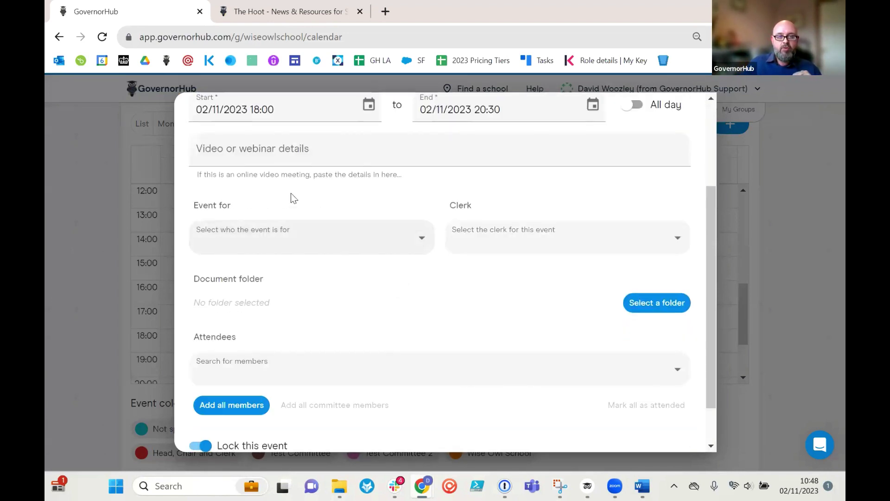
pyautogui.click(258, 236)
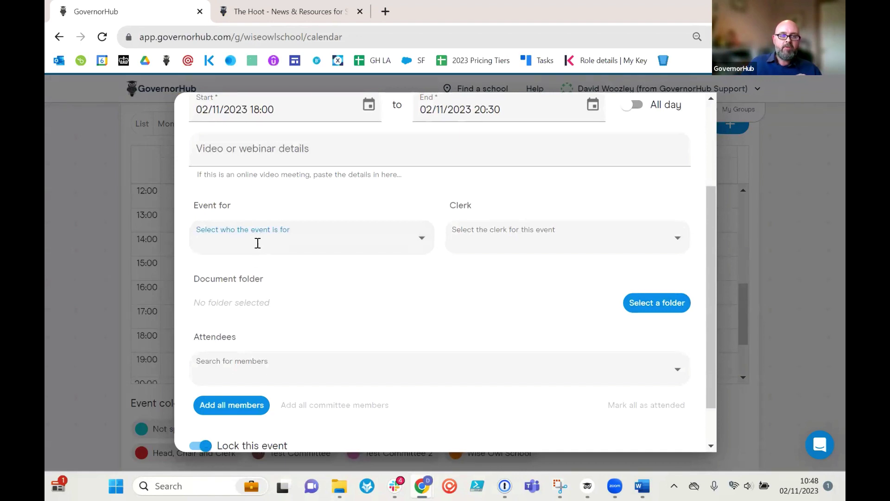
pyautogui.click(331, 291)
pyautogui.scroll(-1, 445, 338)
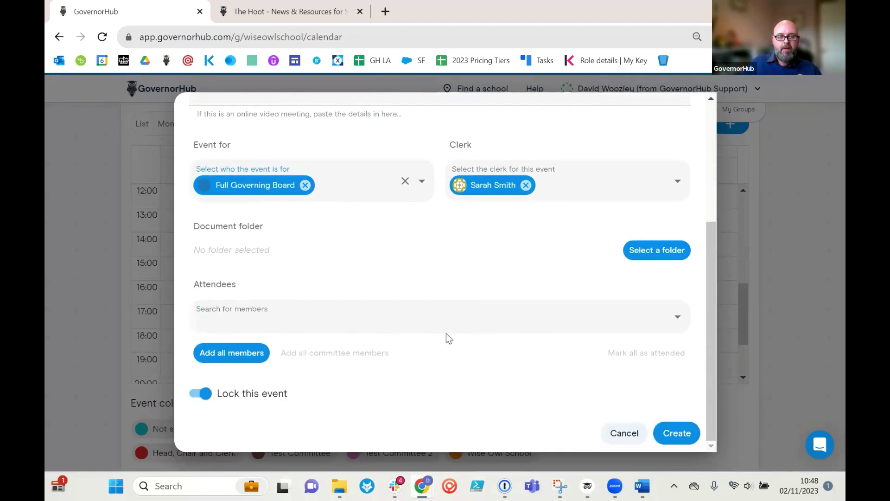
# - Add all members as attendees and create the locked event
pyautogui.click(237, 358)
pyautogui.scroll(-10, 686, 417)
pyautogui.click(676, 436)
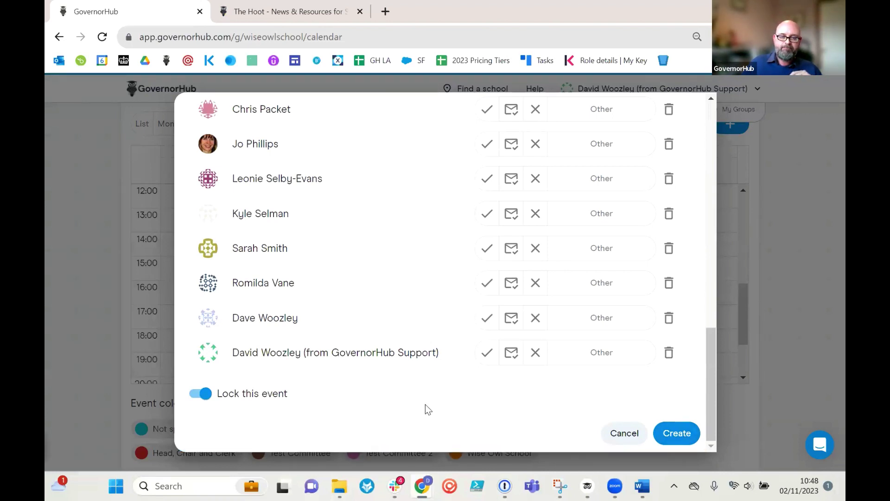
pyautogui.scroll(-2, 602, 292)
pyautogui.scroll(-1, 602, 292)
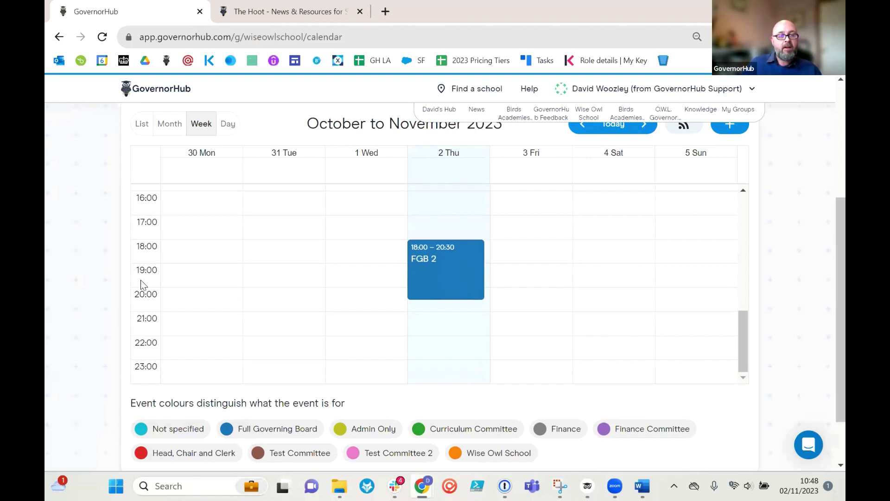
# - Display the calendar as a list to check the new FGB 2 event among the upcoming events
pyautogui.click(157, 131)
pyautogui.click(147, 127)
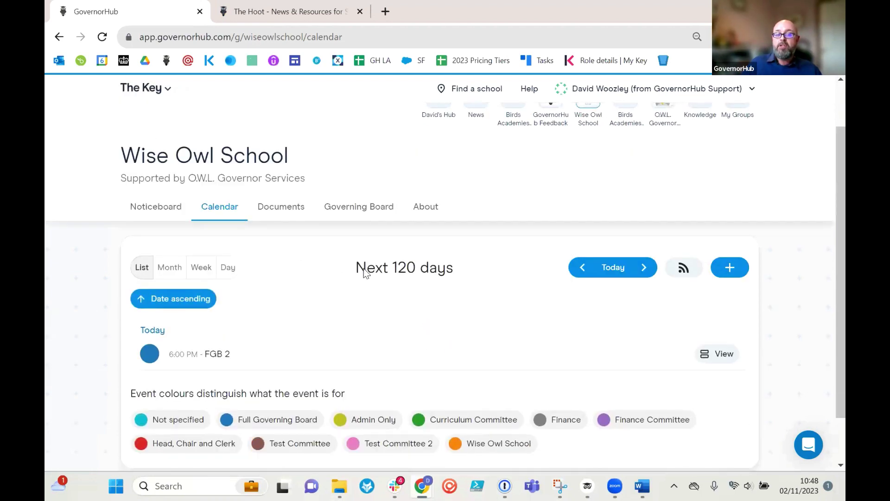
pyautogui.scroll(-2, 383, 272)
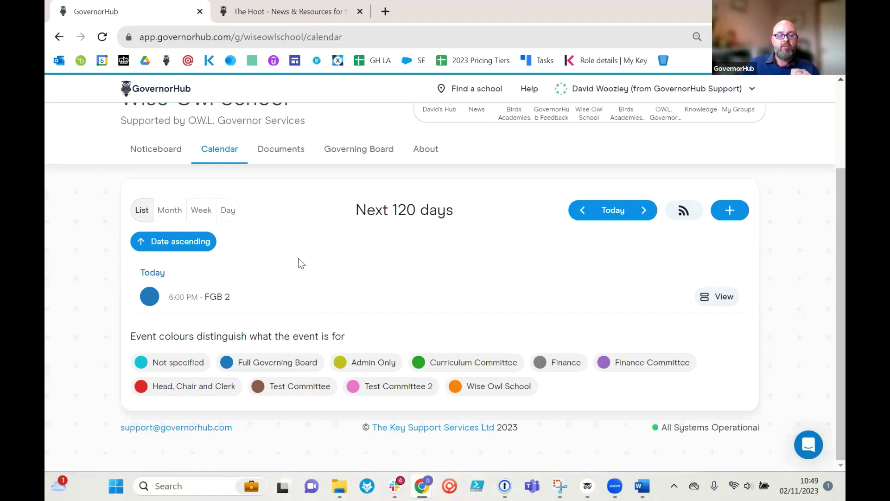
pyautogui.scroll(2, 300, 263)
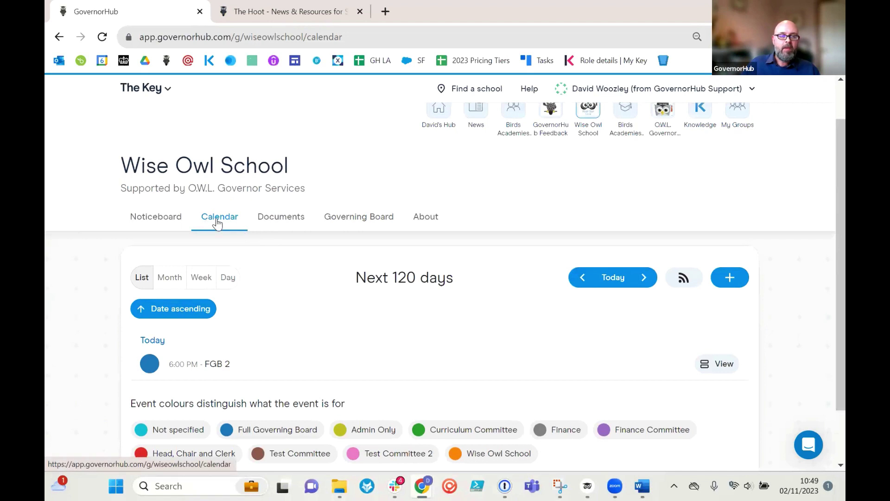
# - View the FGB 2 event in the month view and in the evening hours of the week view
pyautogui.click(170, 277)
pyautogui.scroll(-3, 177, 259)
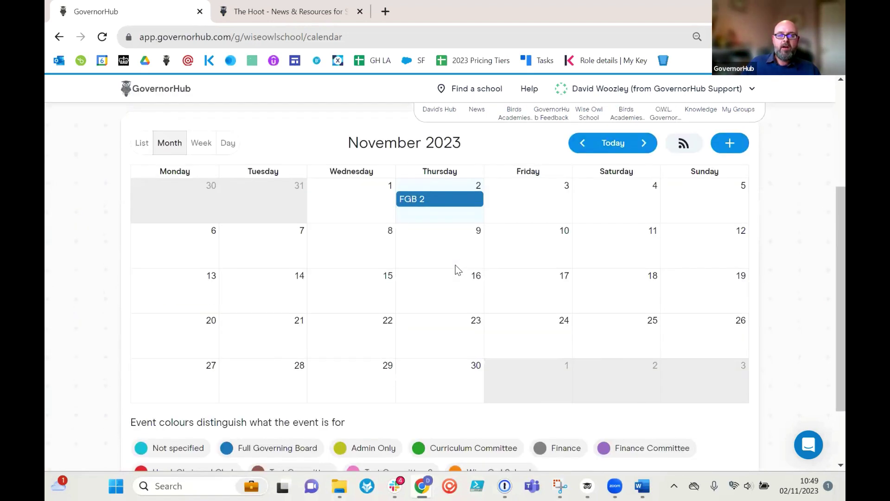
pyautogui.click(201, 143)
pyautogui.scroll(-3, 447, 308)
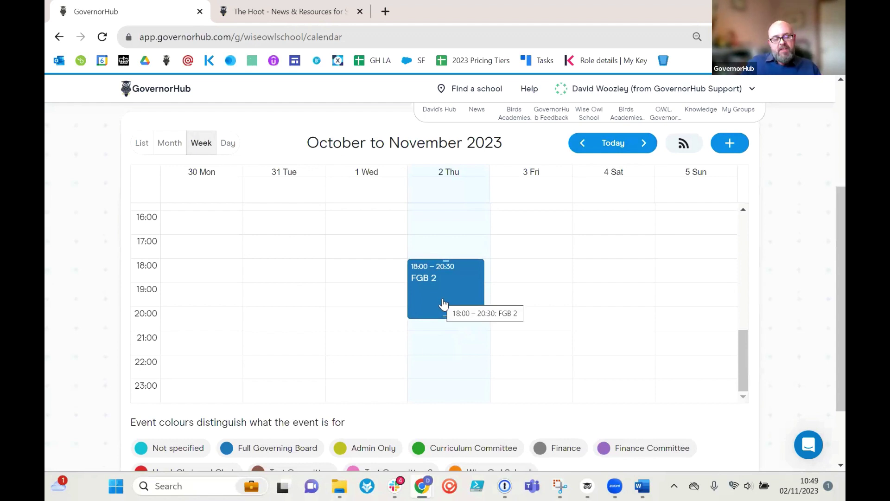
pyautogui.scroll(3, 825, 331)
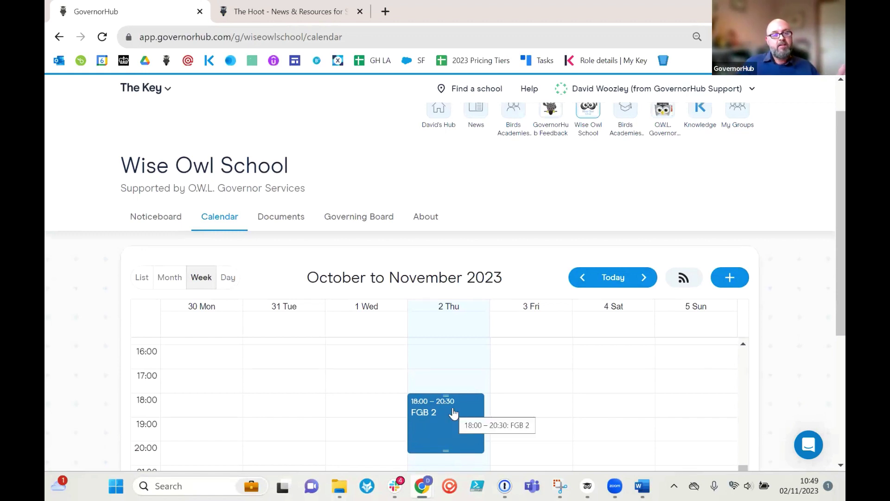
# - Open the Wise Owl School documents and examine the pinned items, folders, locks and visibility settings
pyautogui.click(284, 223)
pyautogui.scroll(-3, 771, 240)
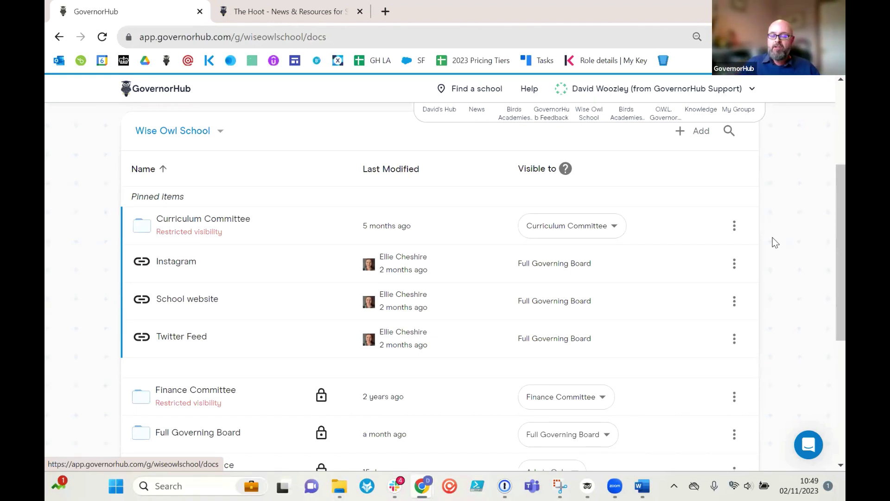
pyautogui.scroll(-2, 772, 238)
pyautogui.scroll(-5, 772, 238)
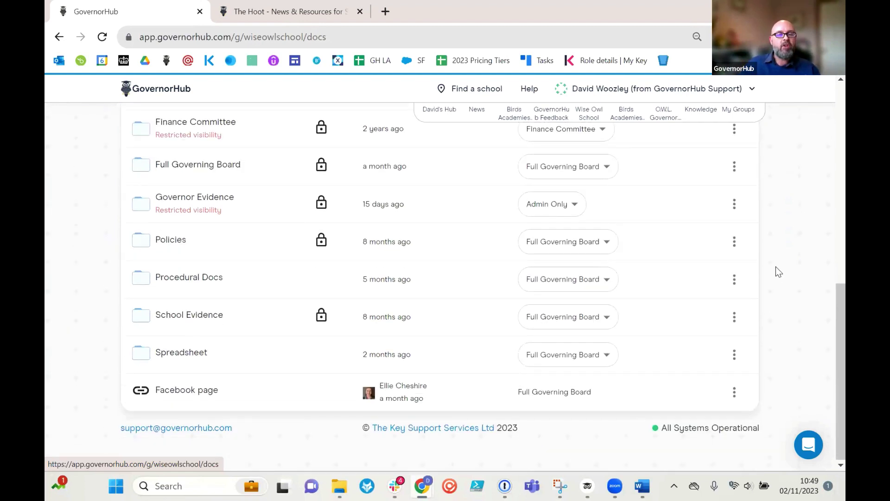
pyautogui.scroll(2, 775, 268)
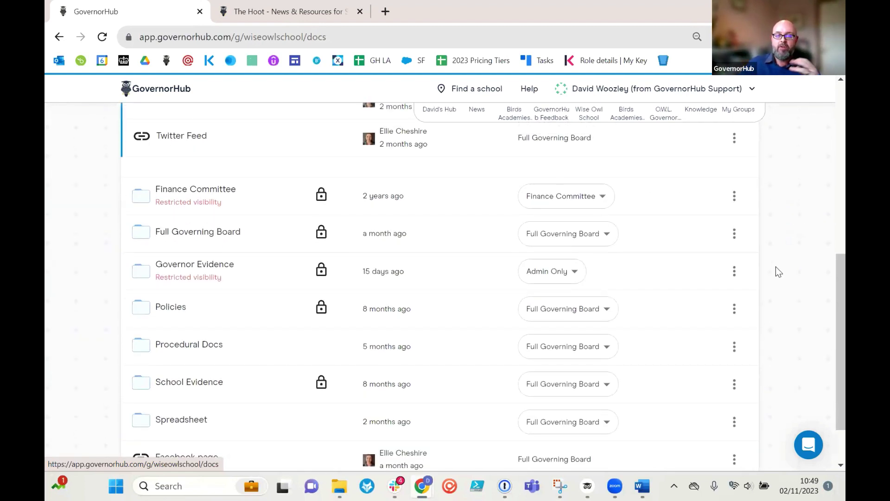
pyautogui.scroll(6, 775, 267)
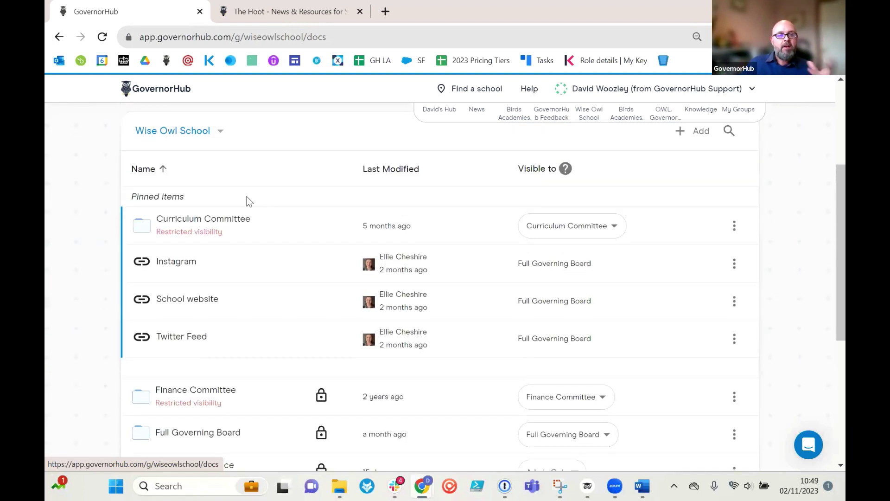
pyautogui.scroll(4, 317, 220)
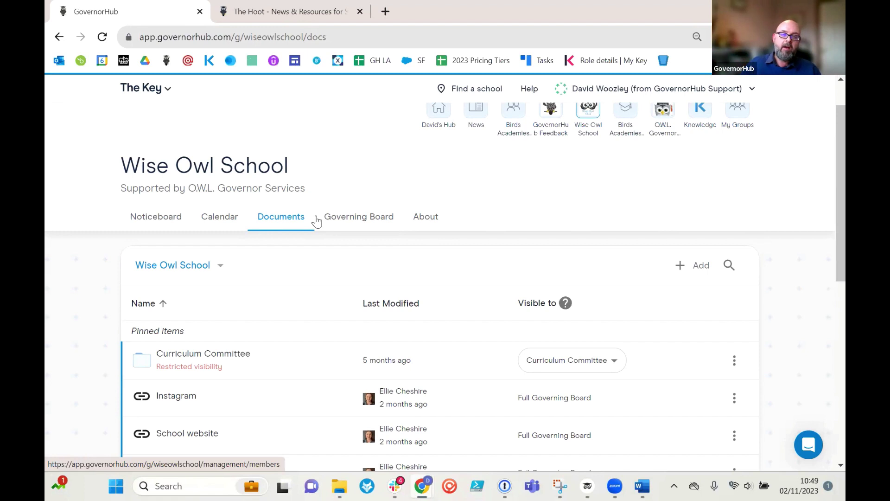
pyautogui.scroll(-1, 643, 239)
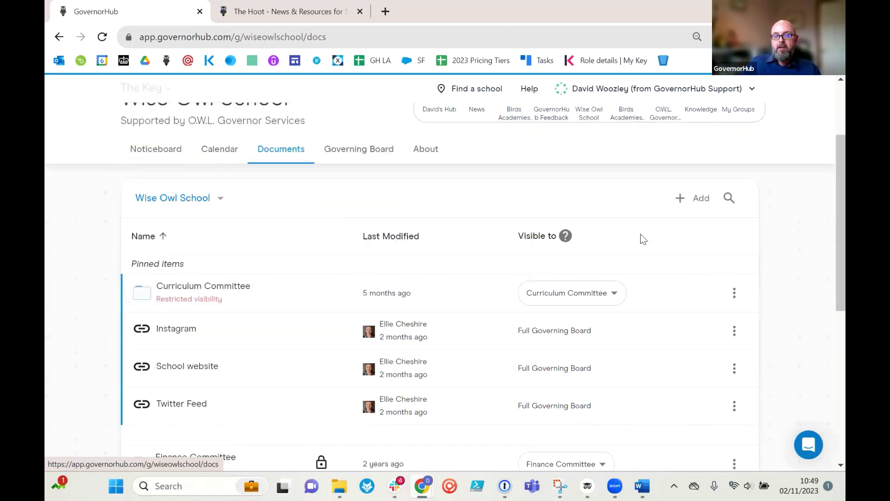
# - Review the options for adding documents, then search the file names for "september" and close the search
pyautogui.click(693, 199)
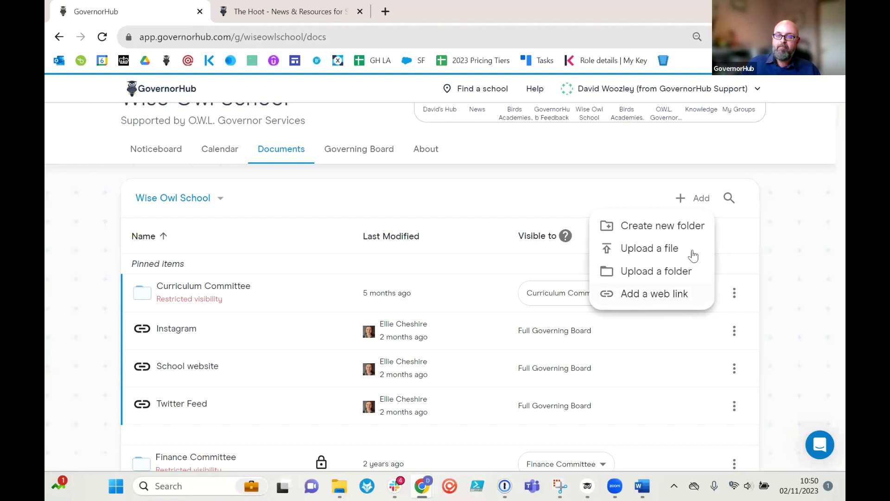
pyautogui.click(736, 197)
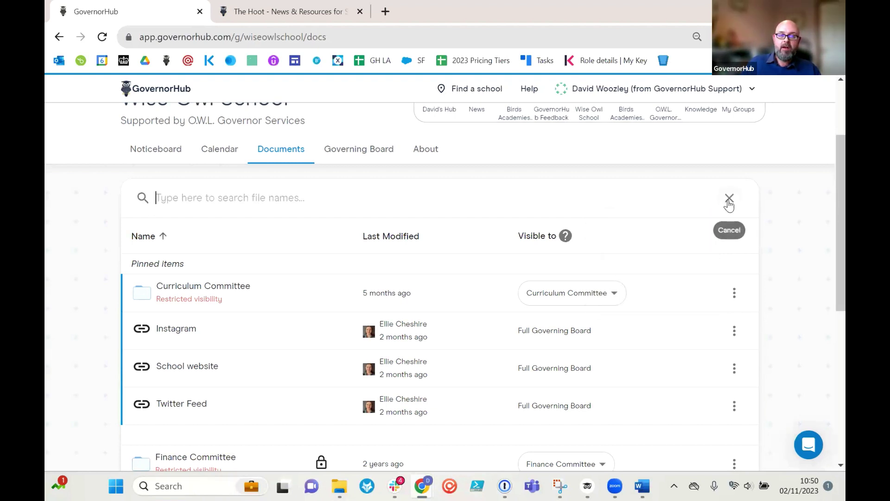
pyautogui.write('sept')
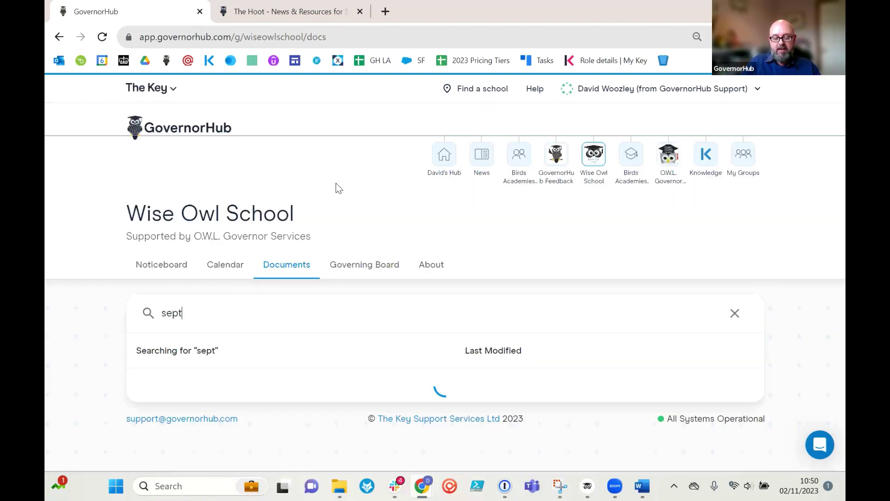
pyautogui.write('ember')
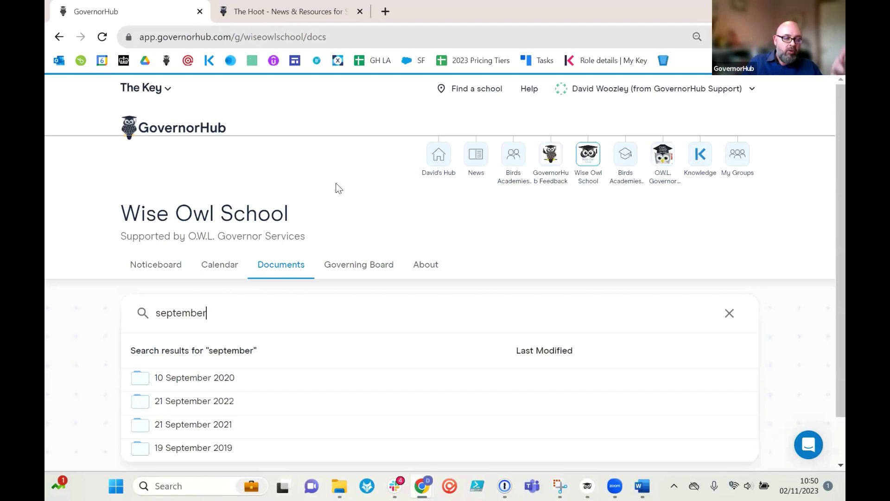
pyautogui.scroll(-2, 422, 226)
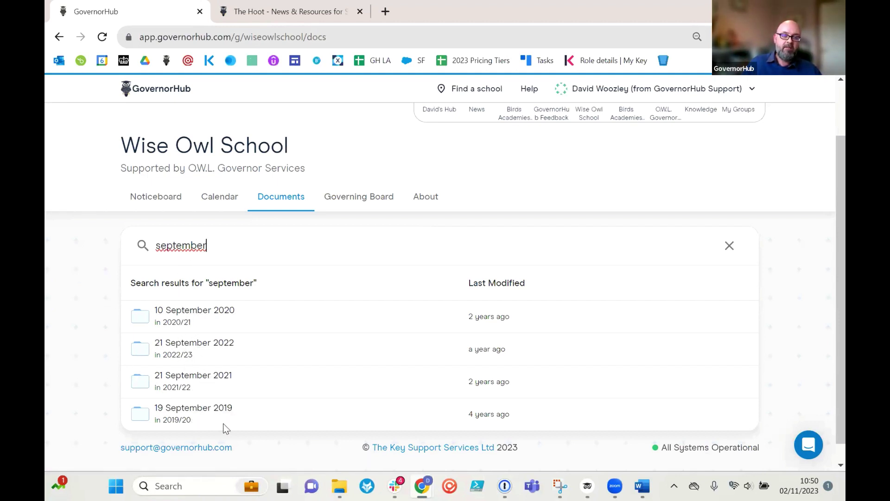
pyautogui.click(729, 246)
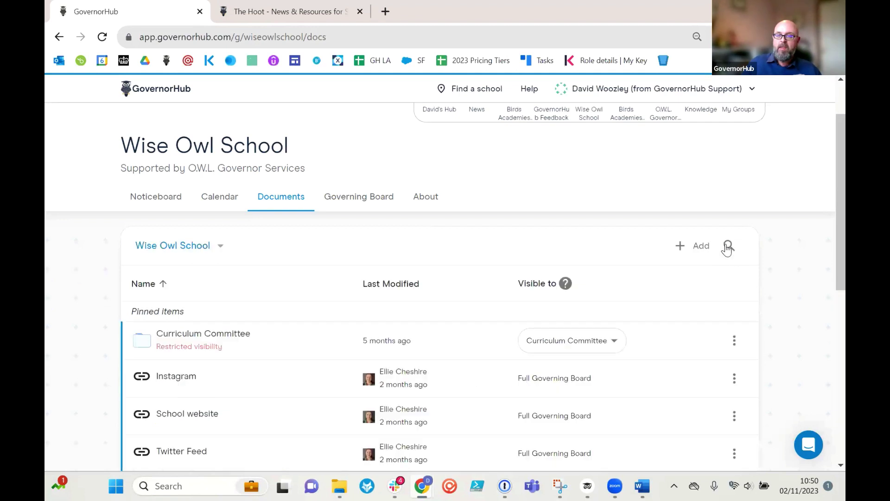
# - Search the document file names for the shortened term "sept", examine the matching folders, and close the search
pyautogui.click(731, 254)
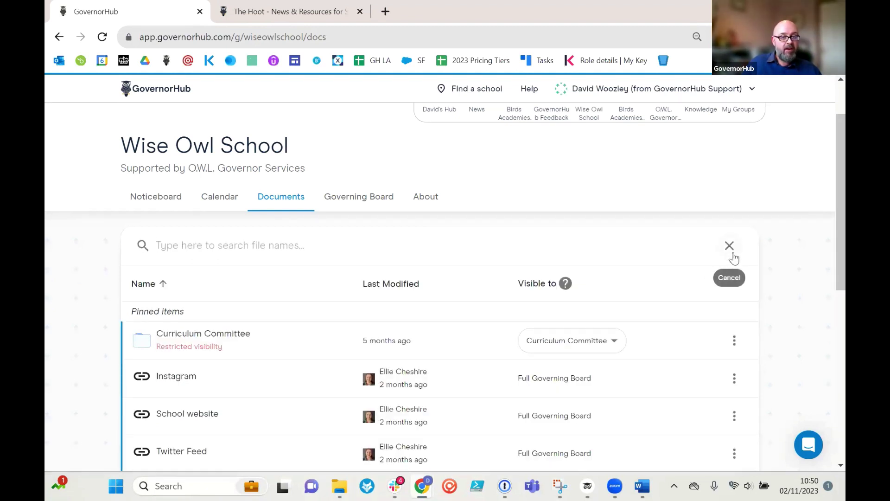
pyautogui.write('sept')
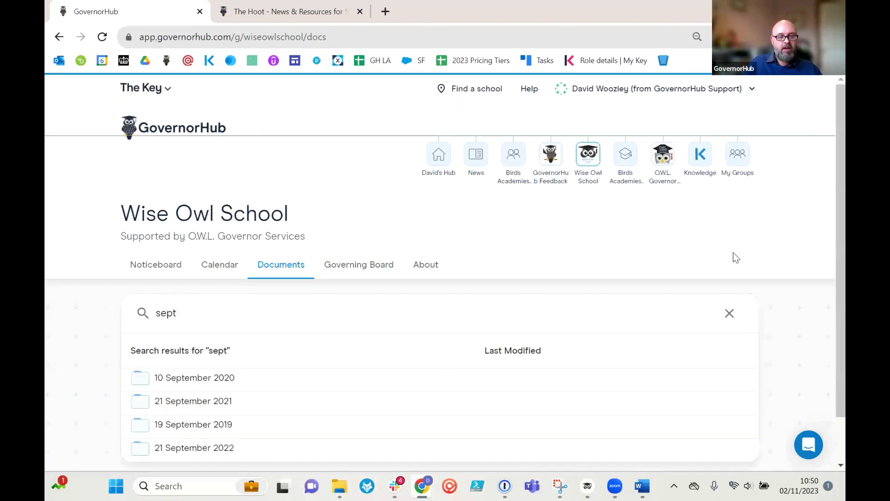
pyautogui.scroll(-2, 734, 308)
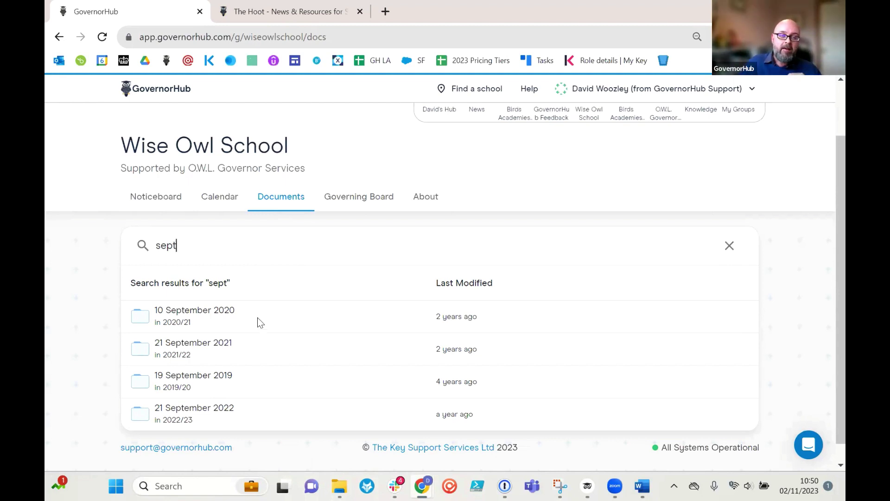
pyautogui.click(729, 245)
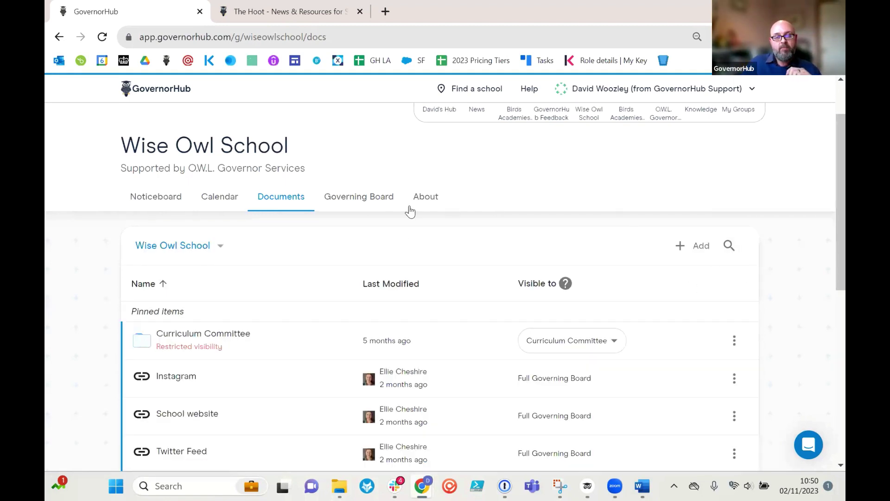
# - Examine the documents list again, highlighting the pinned items heading and checking the folders' restricted visibility and locks
pyautogui.scroll(-3, 394, 245)
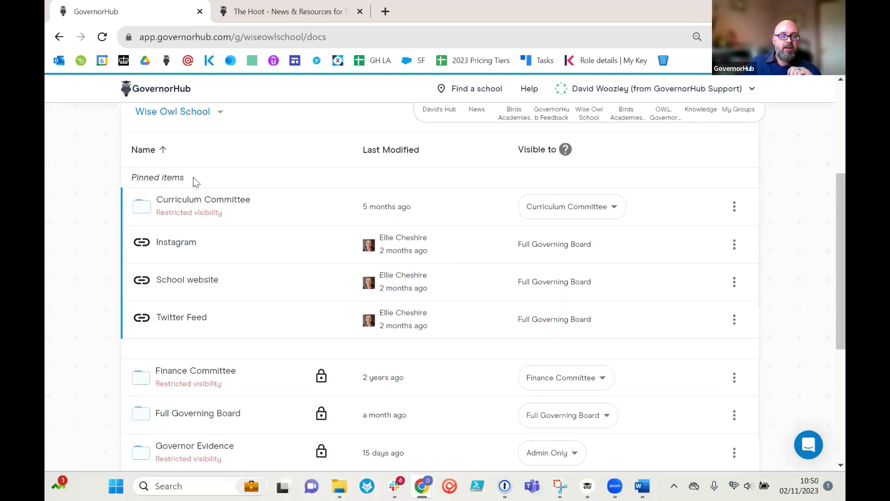
pyautogui.moveTo(195, 181); pyautogui.dragTo(130, 181)
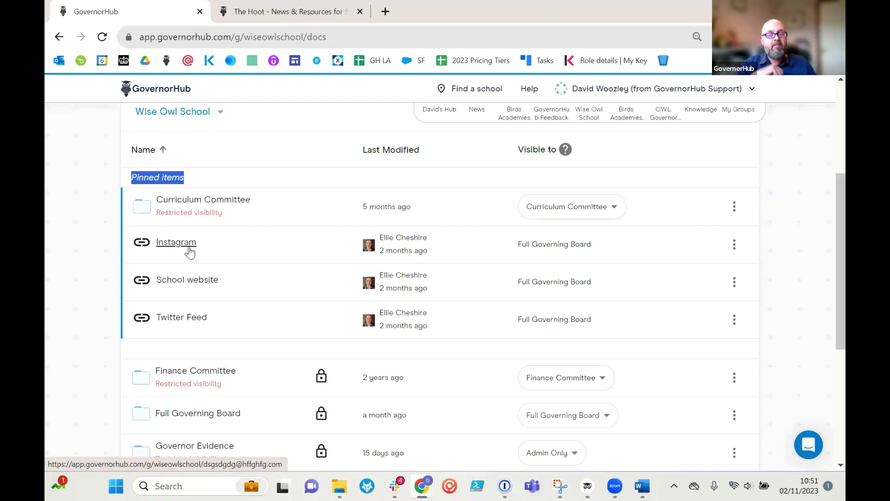
pyautogui.scroll(-5, 189, 251)
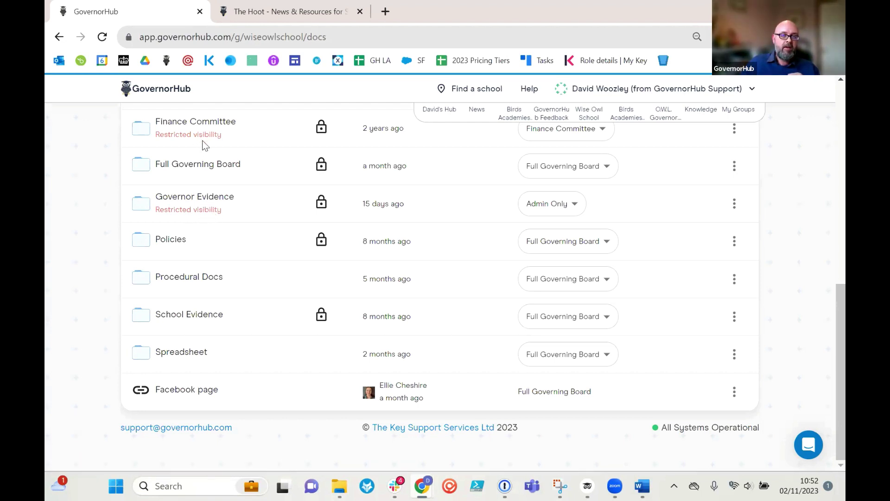
pyautogui.scroll(1, 198, 139)
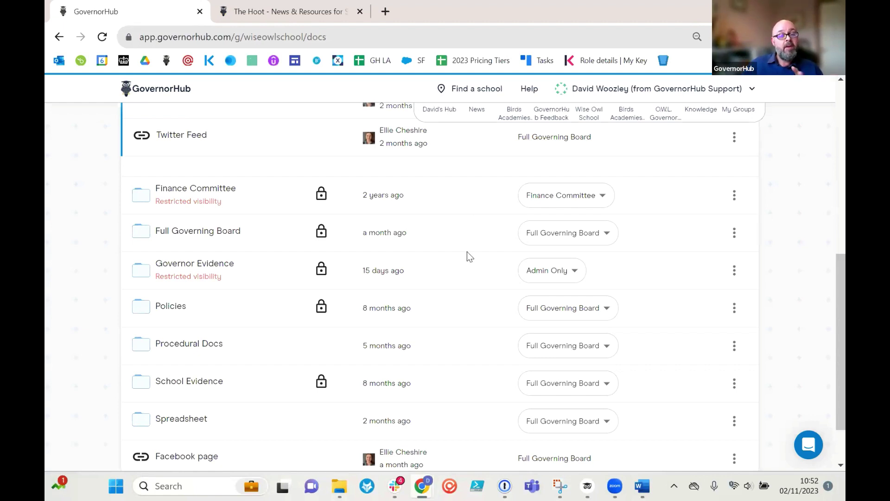
pyautogui.scroll(-2, 466, 251)
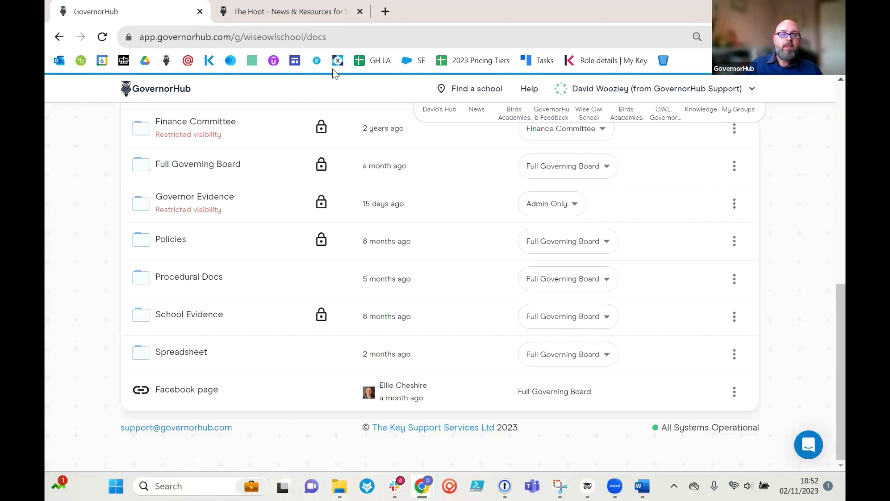
# - Check the Full Governing Board folder's lock, then open its 2023/24 subfolder and the FGB 04 Oct 2023 meeting folder to examine the documents
pyautogui.moveTo(325, 127)
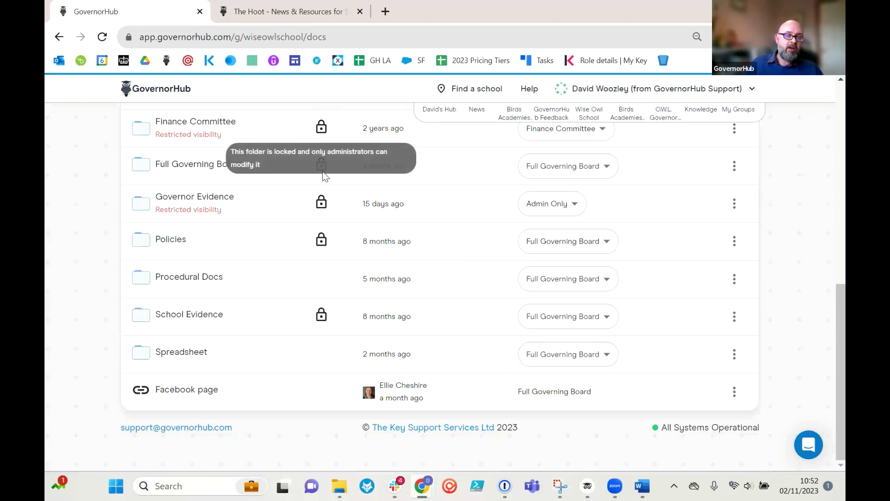
pyautogui.moveTo(319, 167)
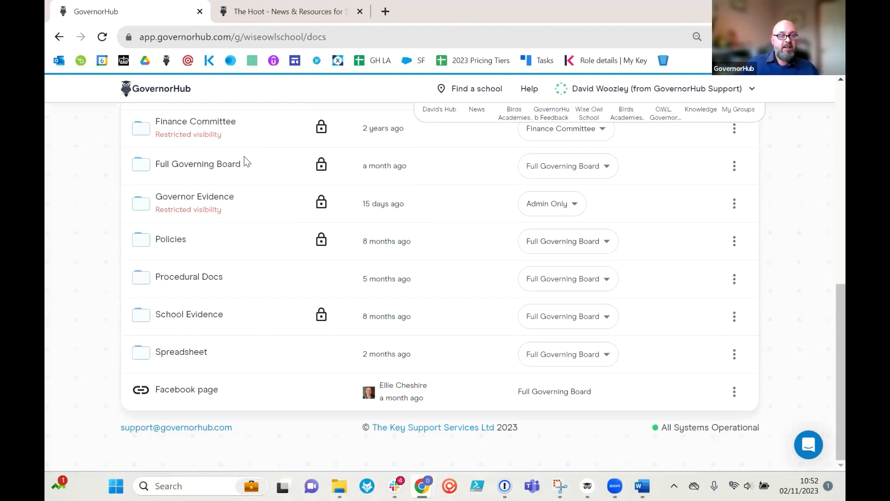
pyautogui.click(223, 167)
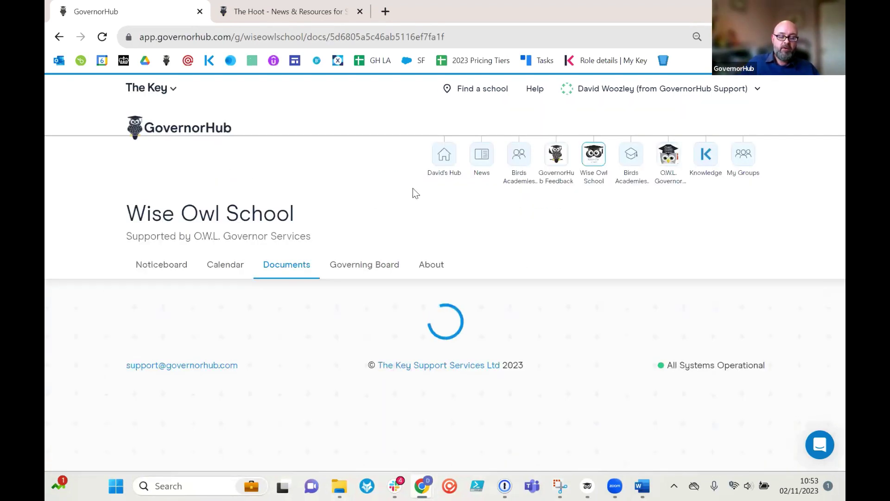
pyautogui.scroll(-4, 489, 250)
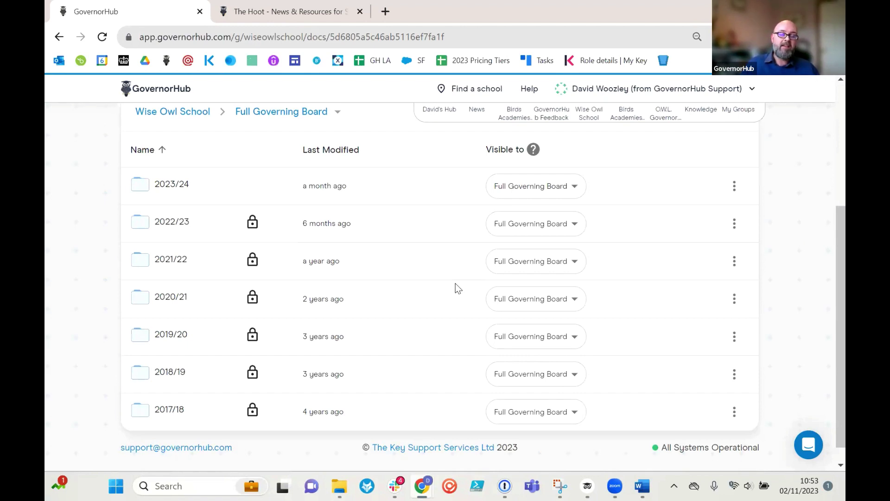
pyautogui.scroll(2, 455, 283)
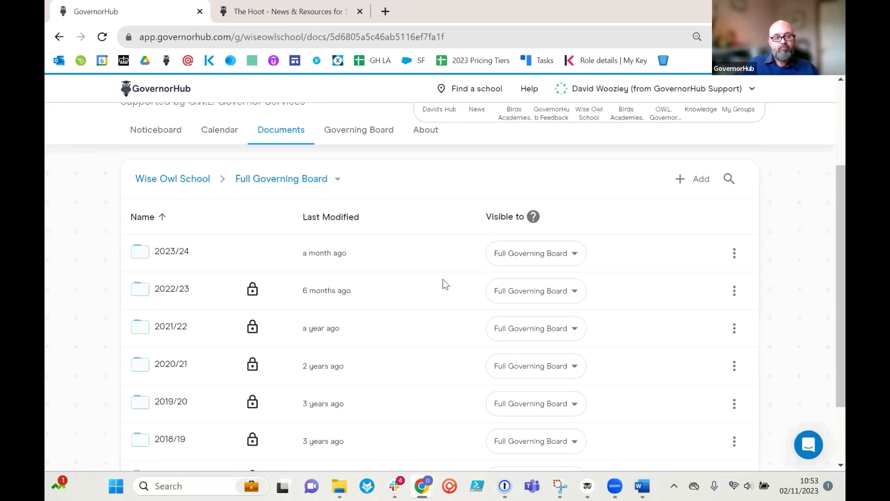
pyautogui.click(175, 253)
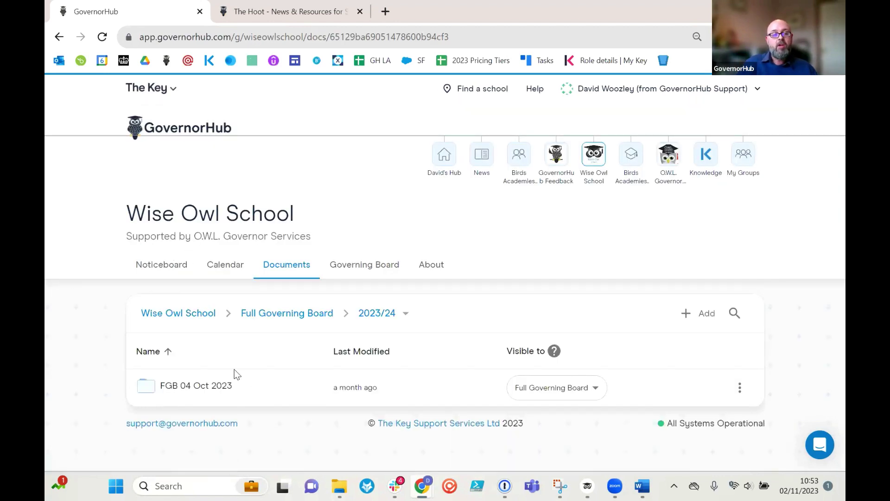
pyautogui.click(217, 386)
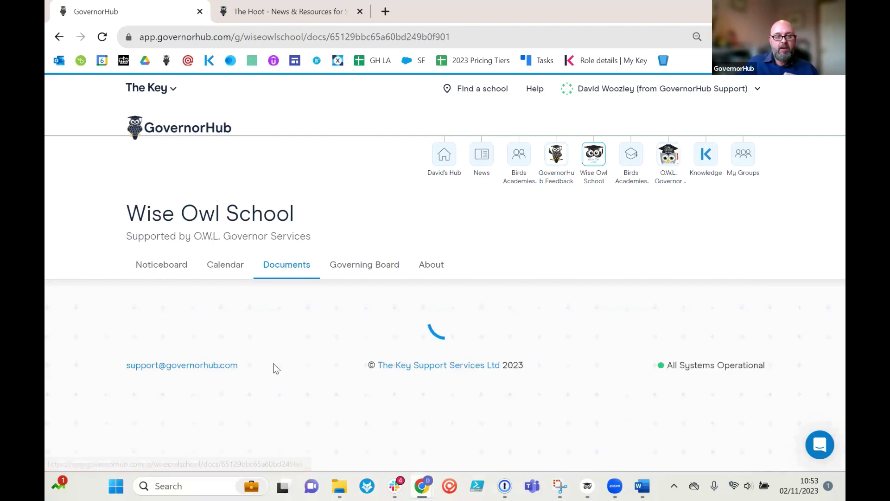
pyautogui.scroll(-4, 299, 341)
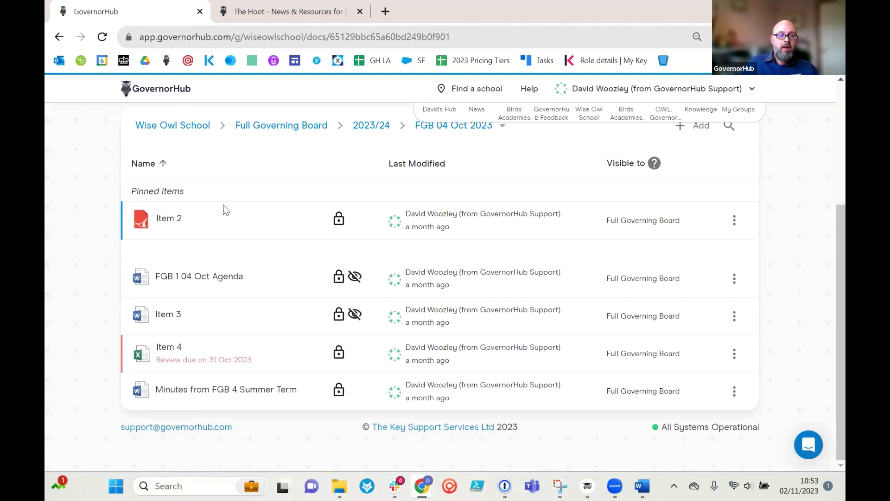
# - Open and skim the FGB 1 04 Oct Agenda, then try to view Item 3 and return to the meeting folder
pyautogui.click(208, 278)
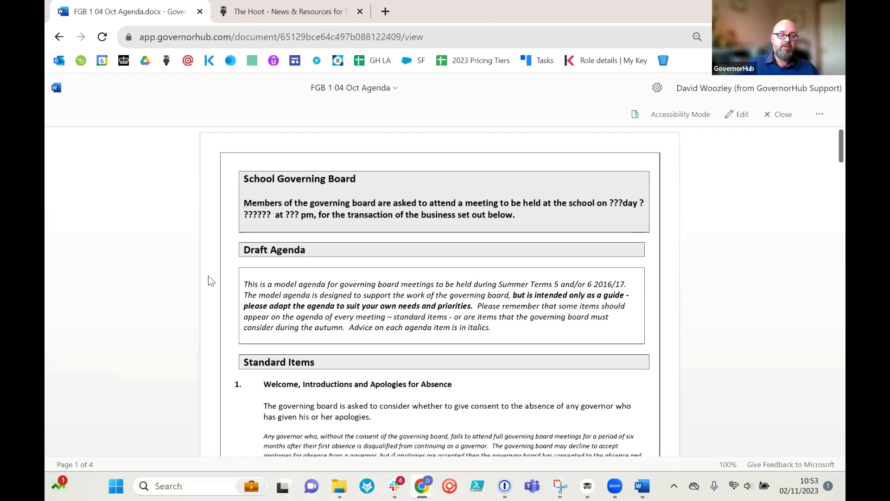
pyautogui.scroll(-10, 207, 275)
pyautogui.scroll(10, 208, 275)
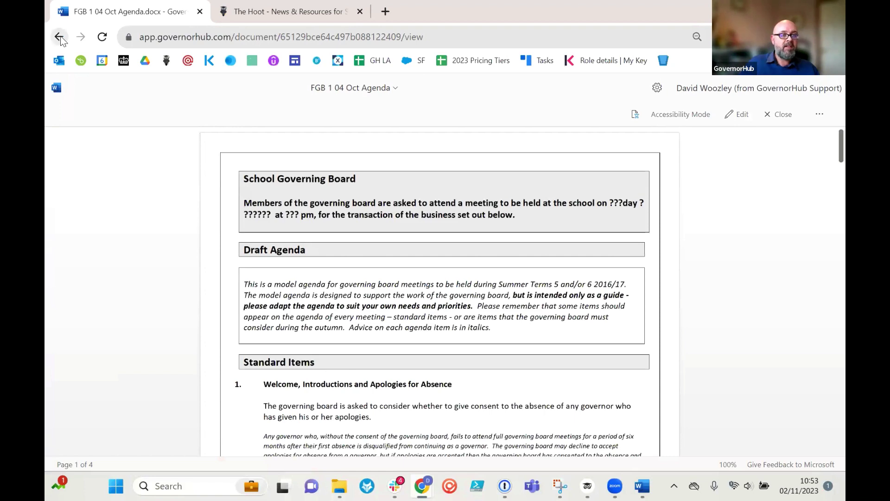
pyautogui.click(59, 38)
pyautogui.scroll(2, 316, 328)
pyautogui.scroll(-2, 320, 343)
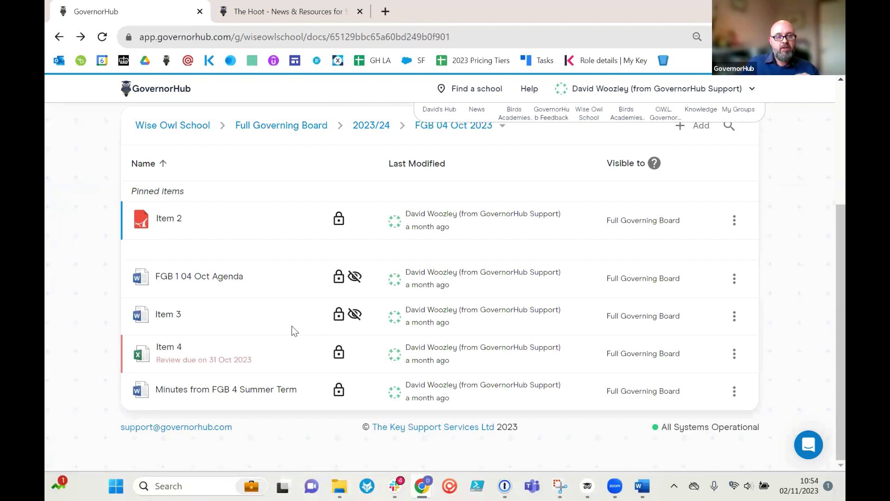
pyautogui.click(171, 314)
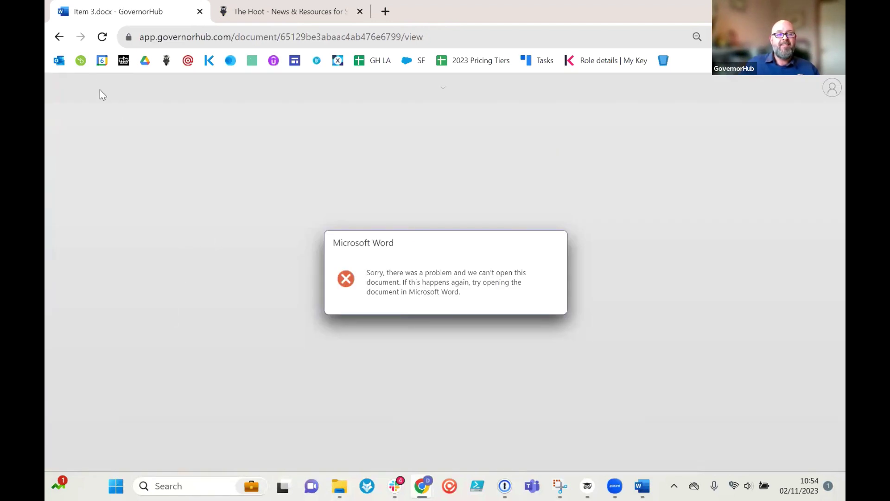
pyautogui.click(59, 36)
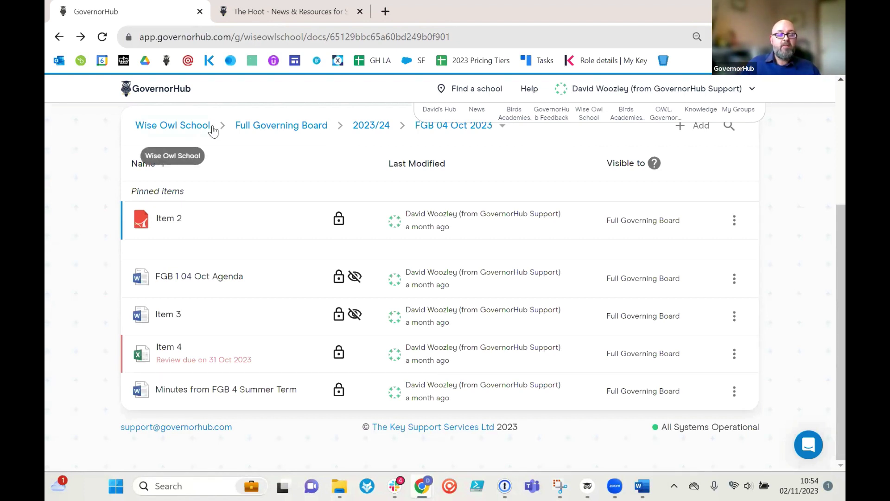
# - Return to the main Wise Owl School documents and open the Policies folder to examine its review dates and signing status
pyautogui.click(202, 122)
pyautogui.scroll(-3, 357, 340)
pyautogui.scroll(-5, 355, 343)
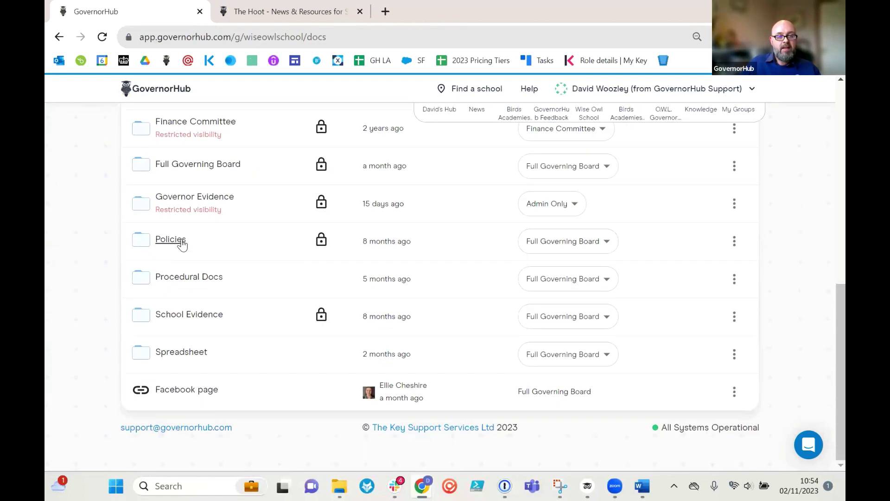
pyautogui.click(171, 239)
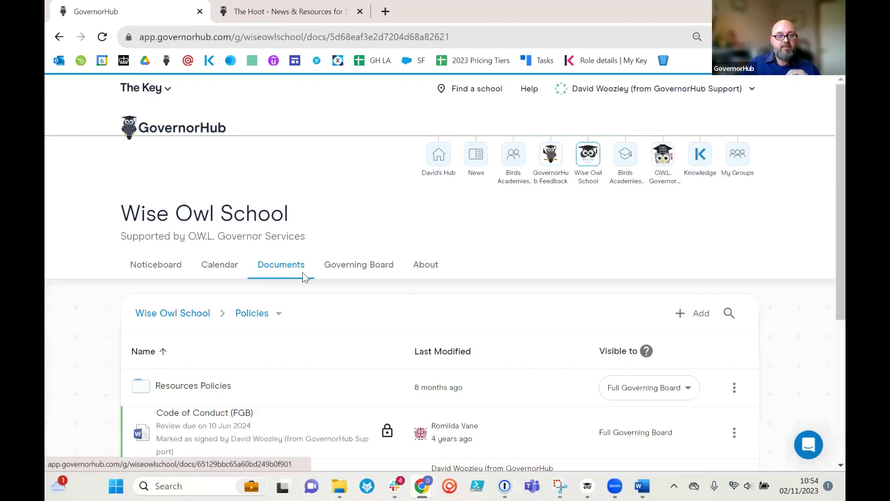
pyautogui.scroll(-4, 305, 282)
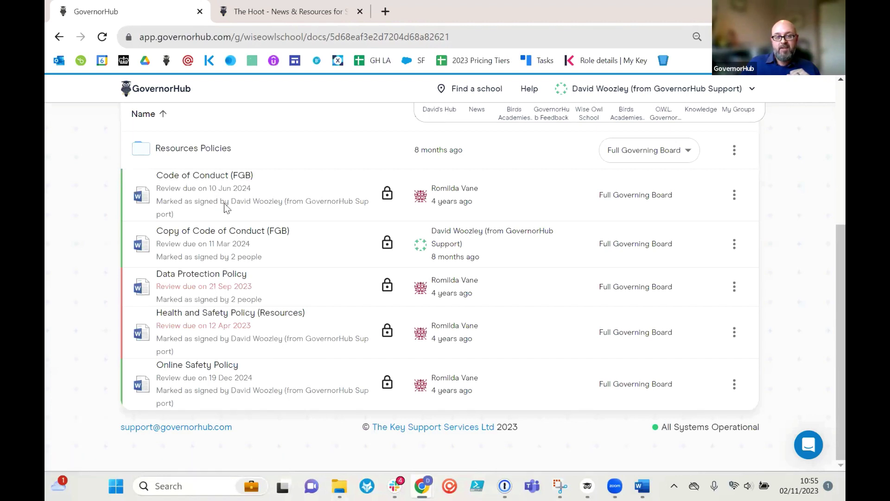
# - Mark the Code of Conduct (FGB) policy as unsigned
pyautogui.click(734, 195)
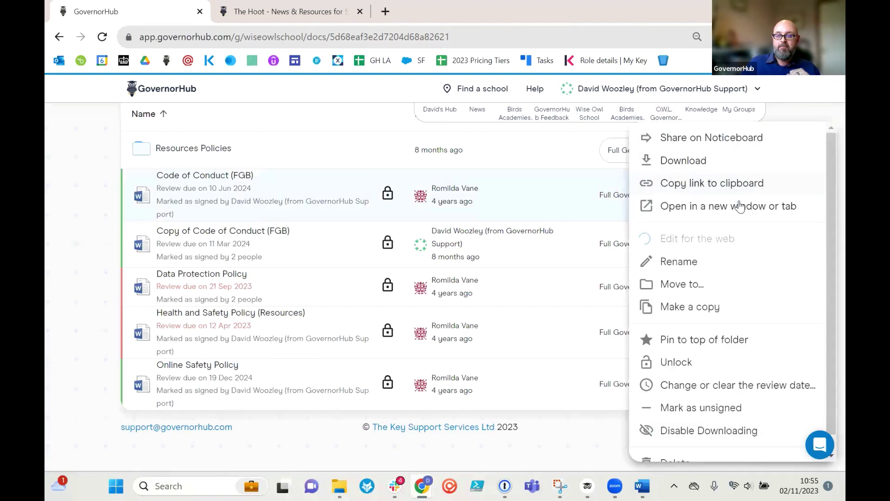
pyautogui.scroll(-1, 737, 241)
pyautogui.click(724, 390)
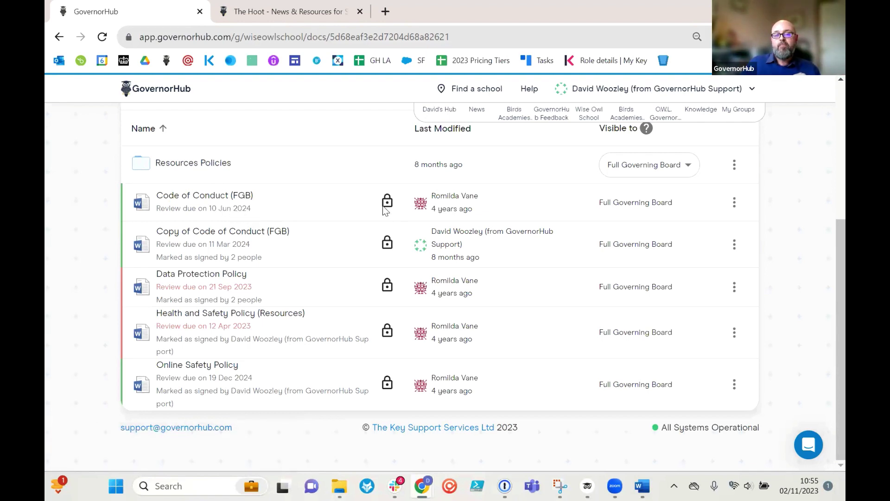
pyautogui.moveTo(385, 208)
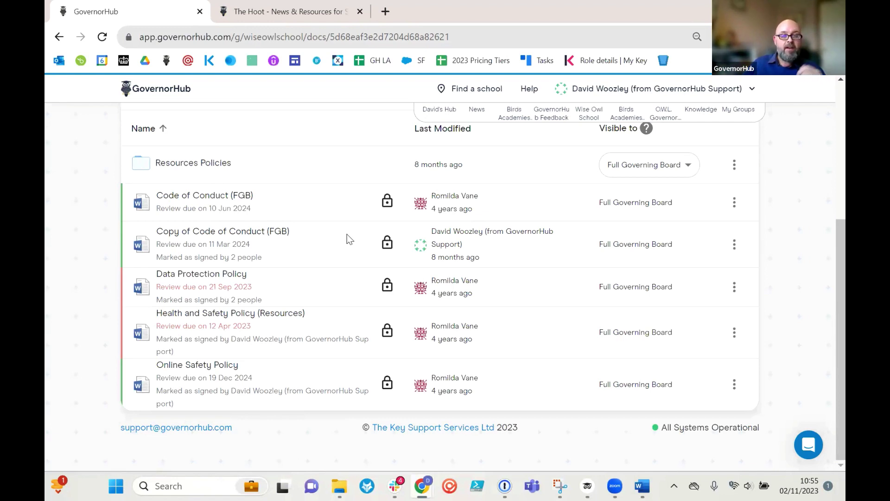
# - Review the actions available for the Code of Conduct (FGB) policy and mark it as signed
pyautogui.click(737, 204)
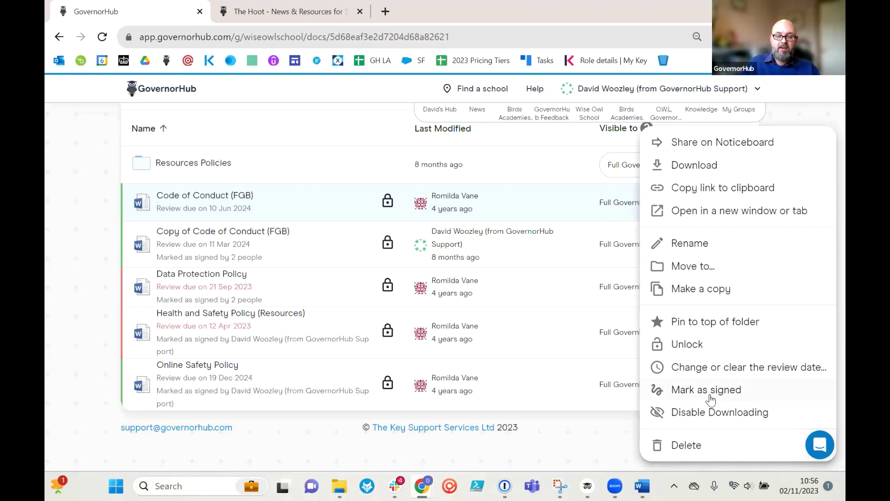
pyautogui.click(546, 220)
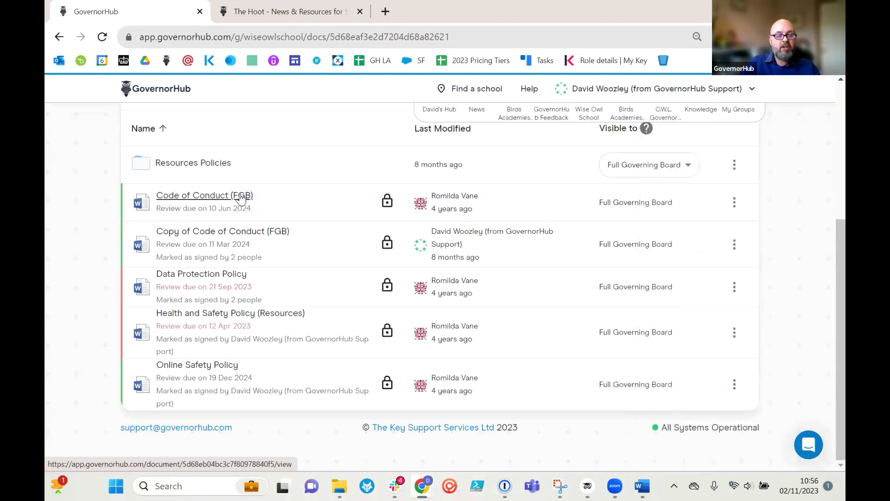
pyautogui.click(735, 203)
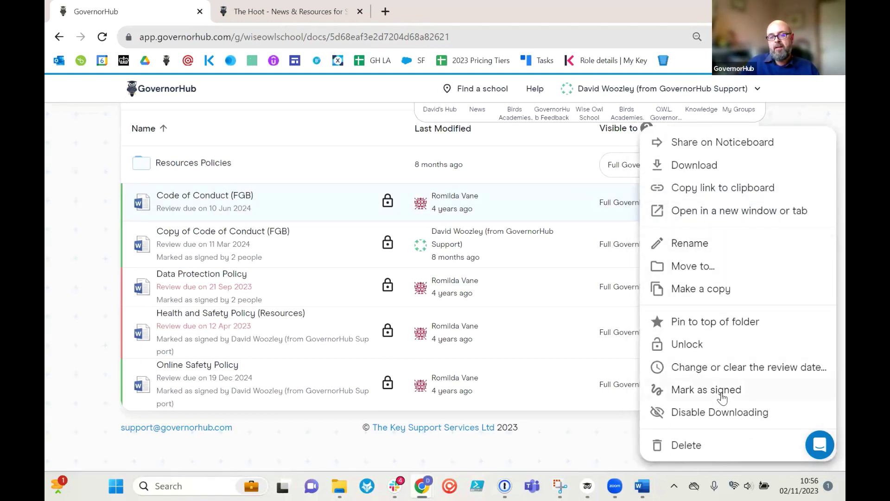
pyautogui.click(706, 389)
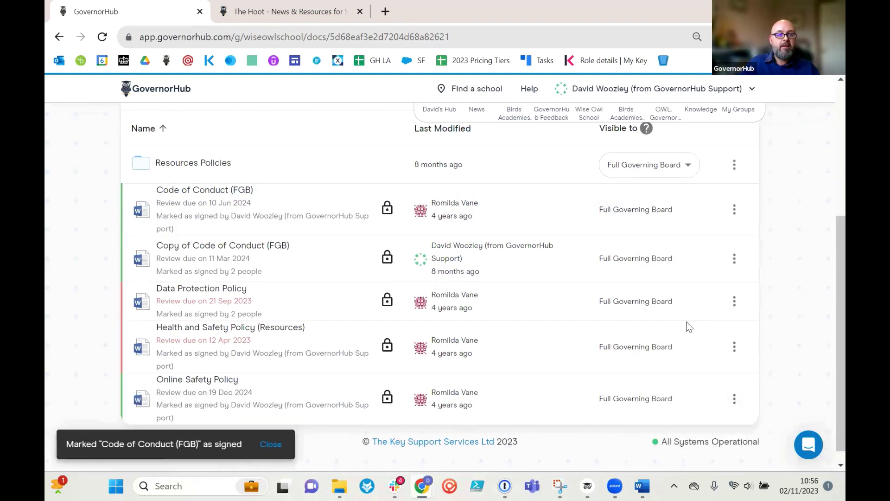
# - Examine who signed each policy and when, along with the review due dates in the Policies folder
pyautogui.moveTo(250, 216)
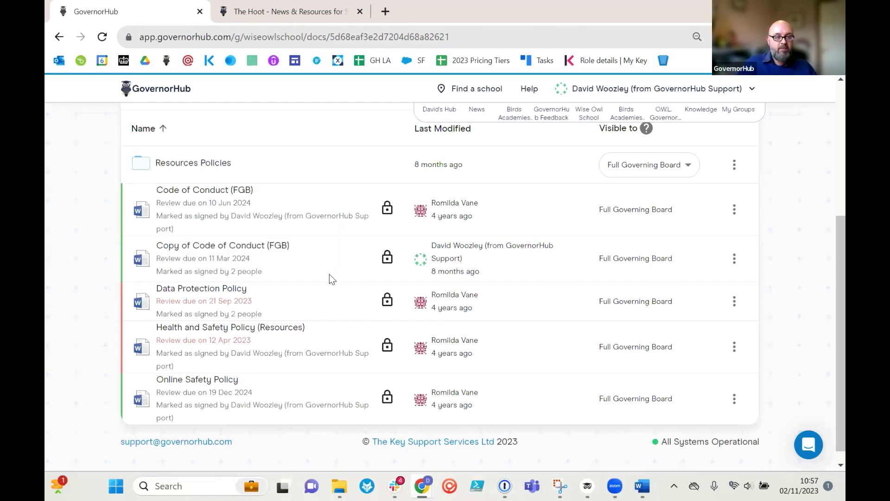
pyautogui.moveTo(245, 274)
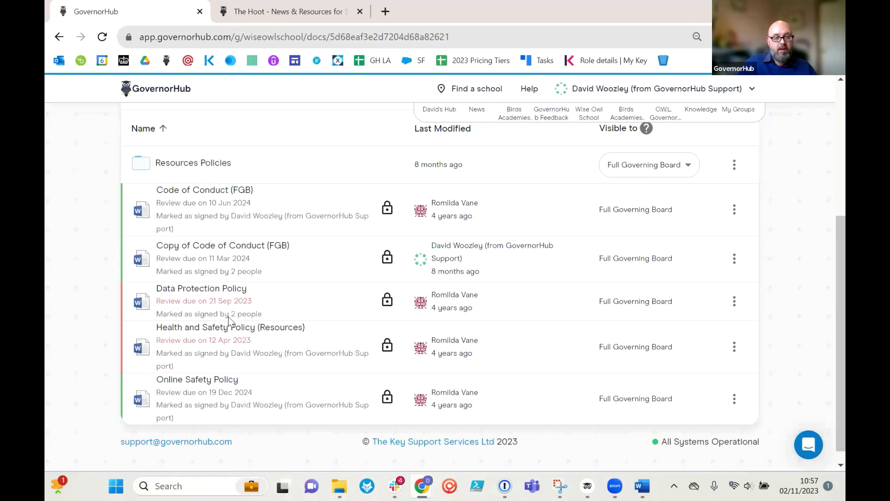
pyautogui.moveTo(236, 314)
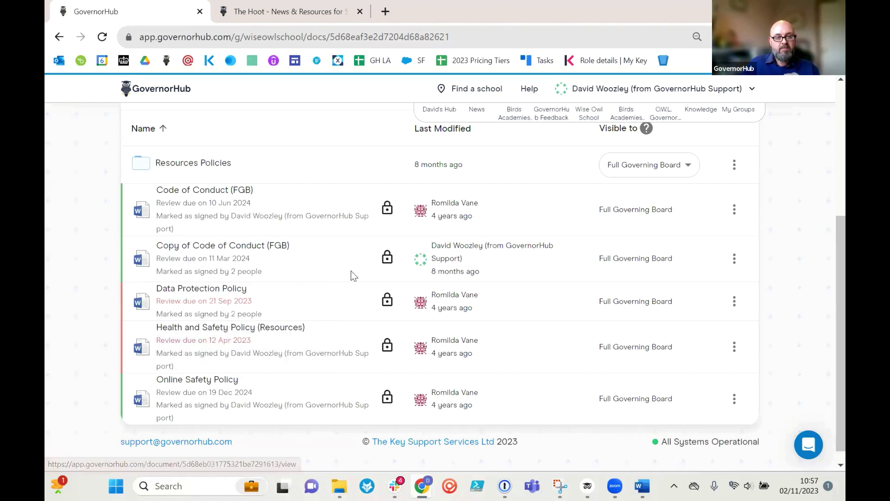
pyautogui.scroll(3, 366, 282)
pyautogui.scroll(-3, 366, 286)
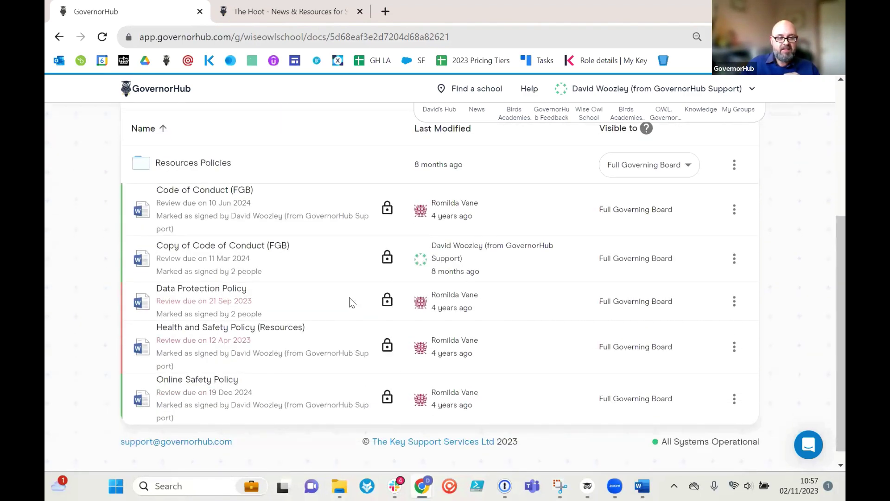
pyautogui.scroll(2, 350, 299)
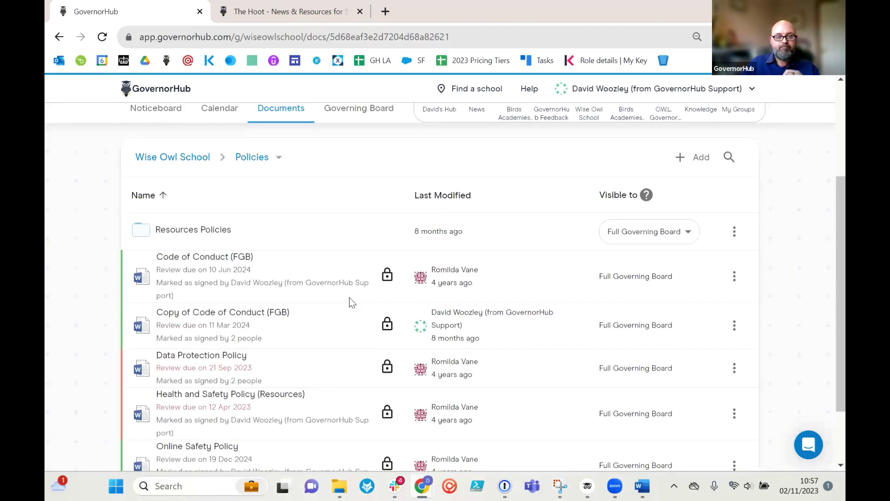
pyautogui.scroll(2, 349, 296)
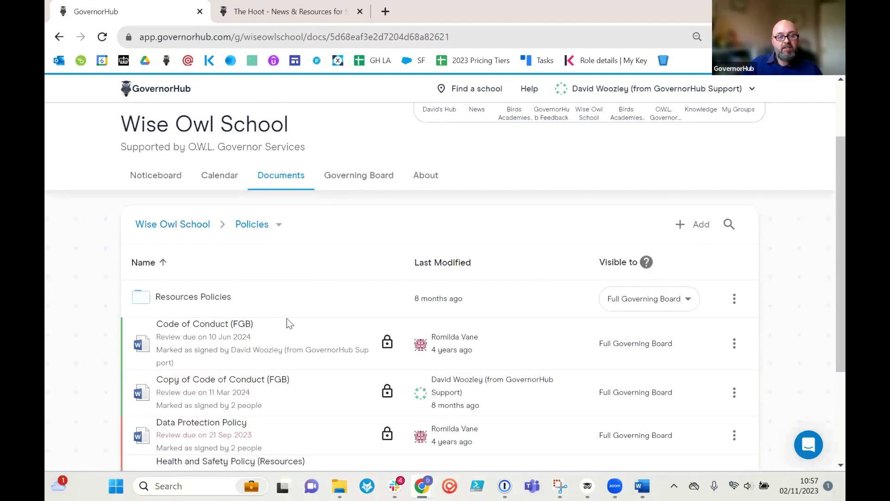
pyautogui.scroll(-2, 288, 333)
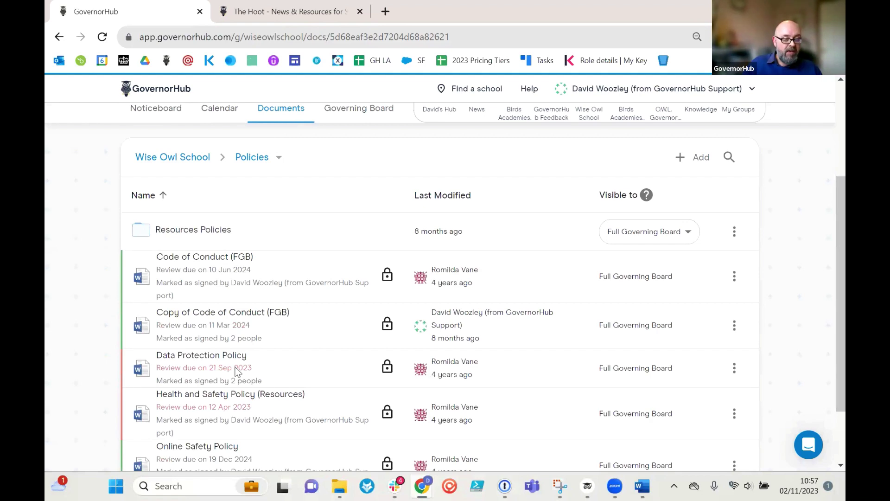
pyautogui.moveTo(252, 343)
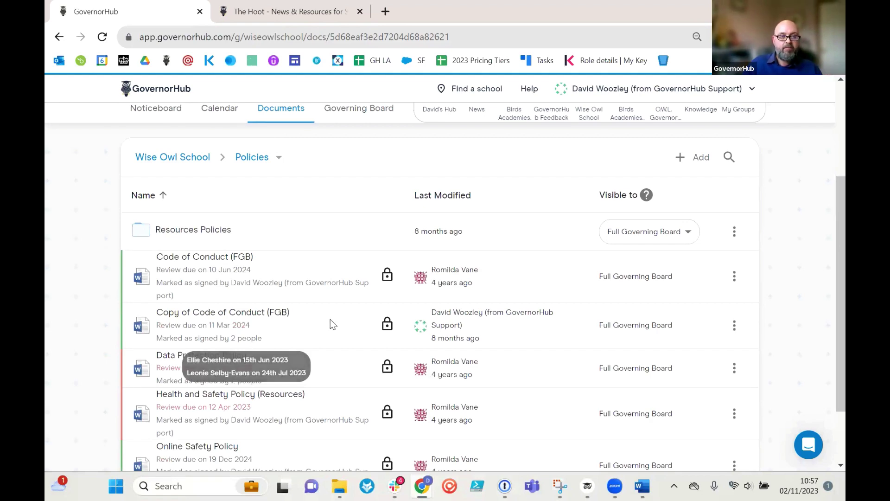
pyautogui.scroll(-2, 330, 320)
pyautogui.scroll(3, 330, 320)
pyautogui.scroll(-3, 330, 319)
pyautogui.scroll(3, 330, 324)
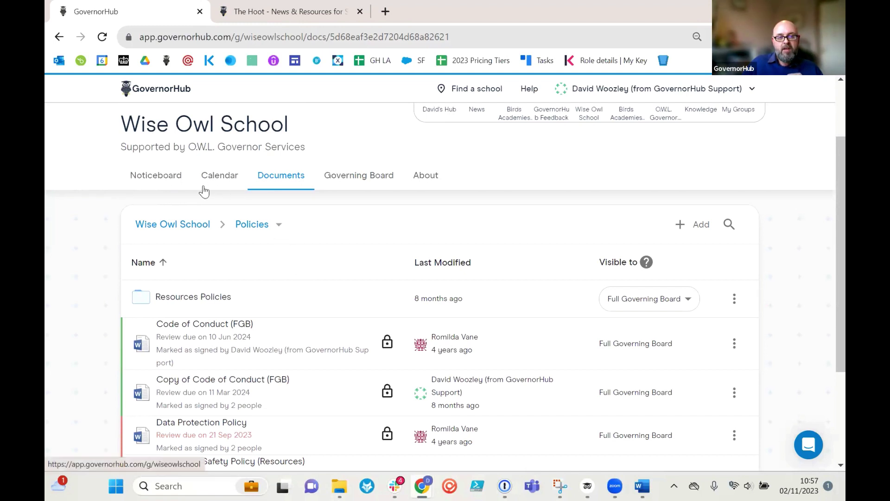
# - Prepare a Noticeboard post that shares the Code of Conduct (FGB) document with all members of the governing board
pyautogui.click(734, 343)
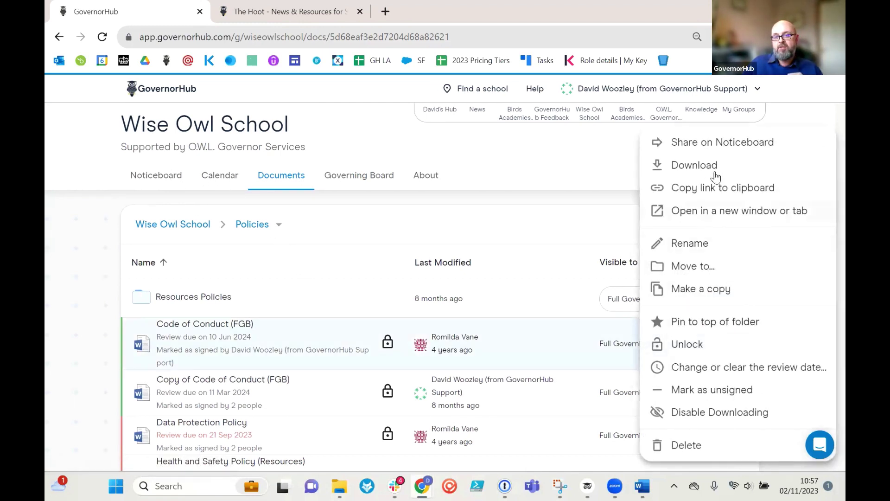
pyautogui.click(705, 146)
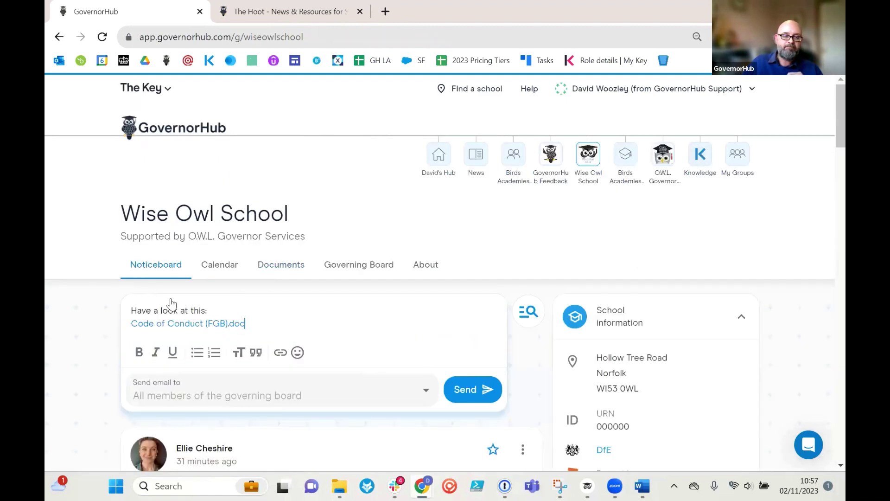
pyautogui.scroll(-1, 190, 283)
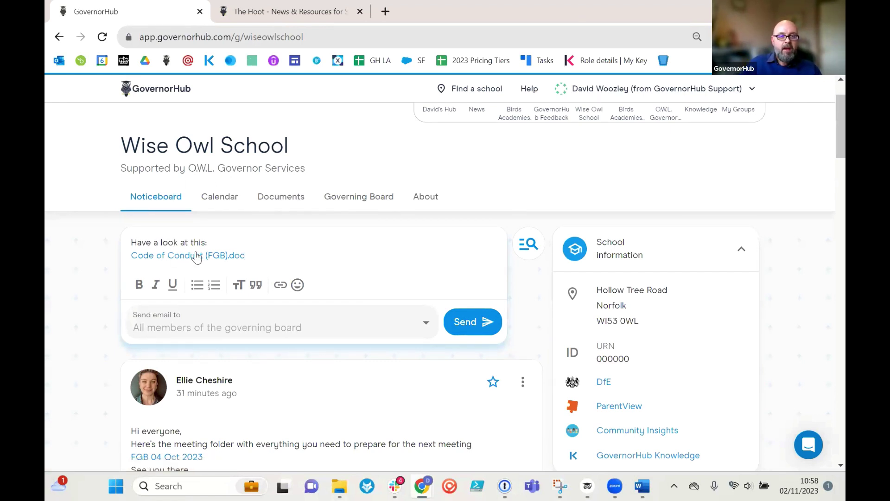
# - Examine the existing Noticeboard posts, including the reactions and comments on the Meeting Agenda post
pyautogui.scroll(-3, 261, 277)
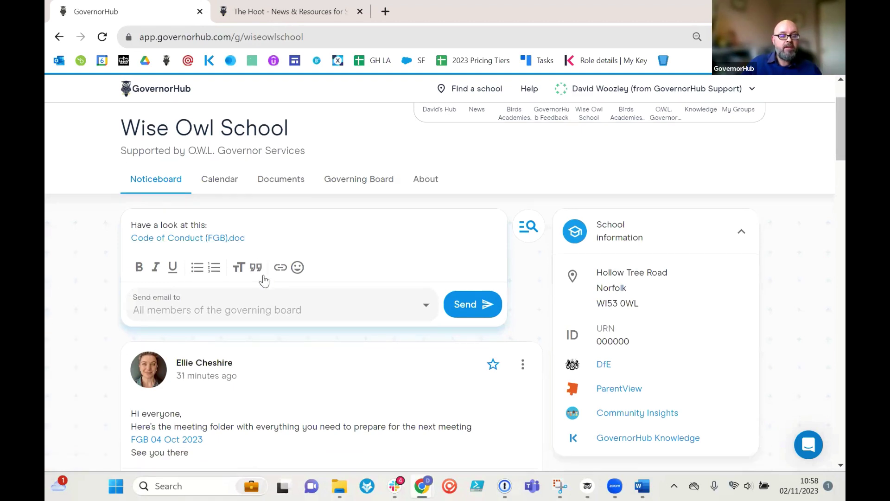
pyautogui.scroll(-4, 376, 306)
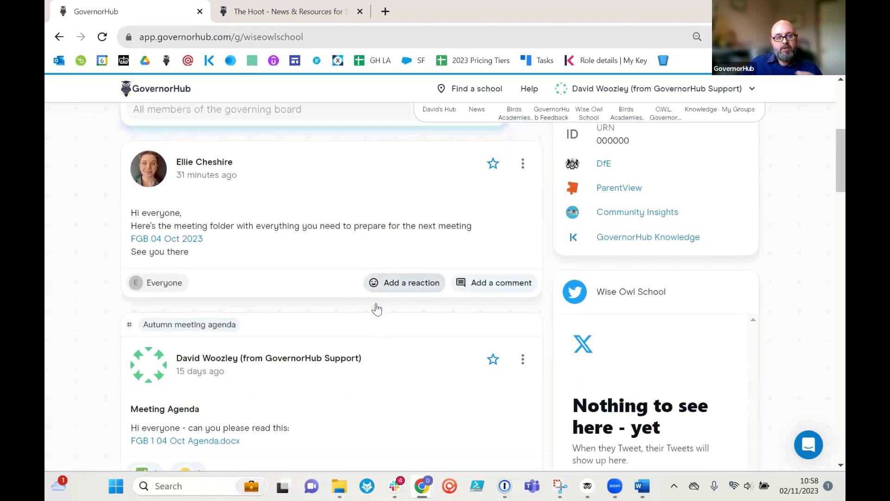
pyautogui.scroll(-2, 378, 324)
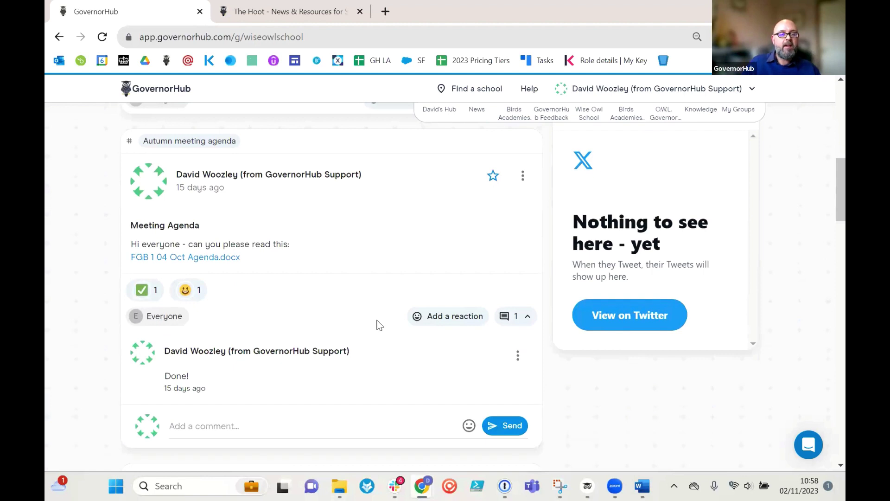
pyautogui.scroll(-2, 379, 325)
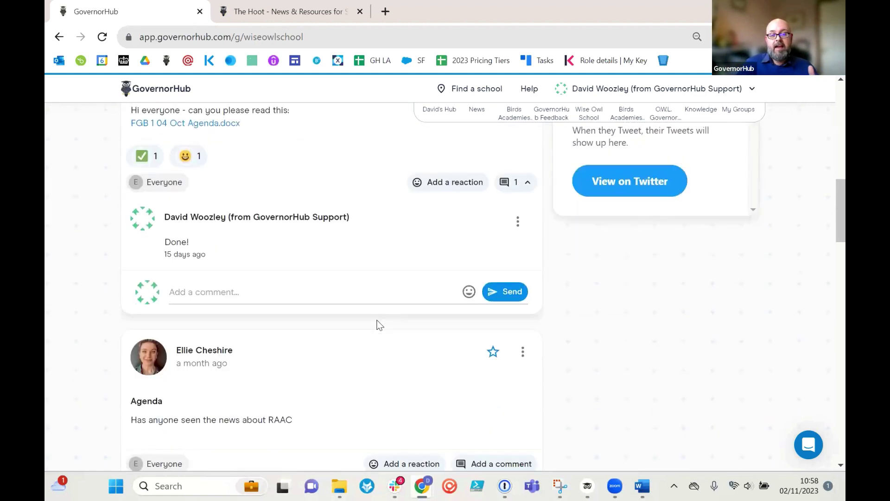
pyautogui.scroll(-3, 379, 325)
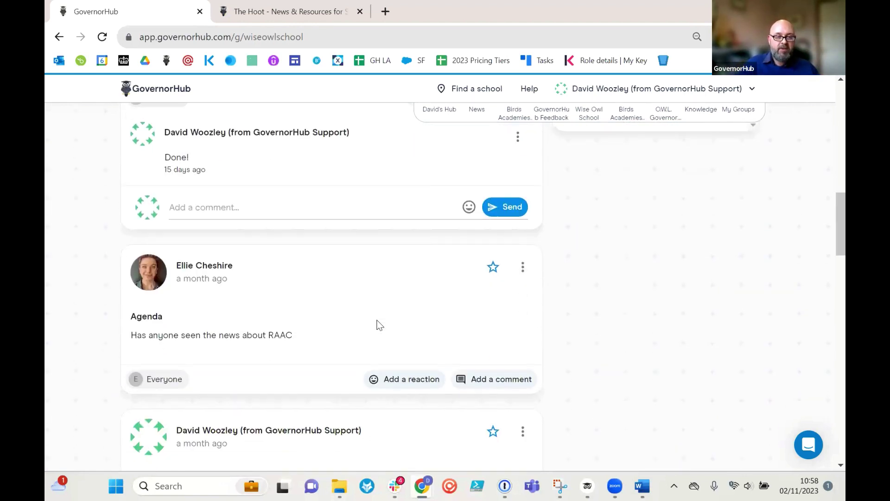
pyautogui.scroll(-1, 378, 323)
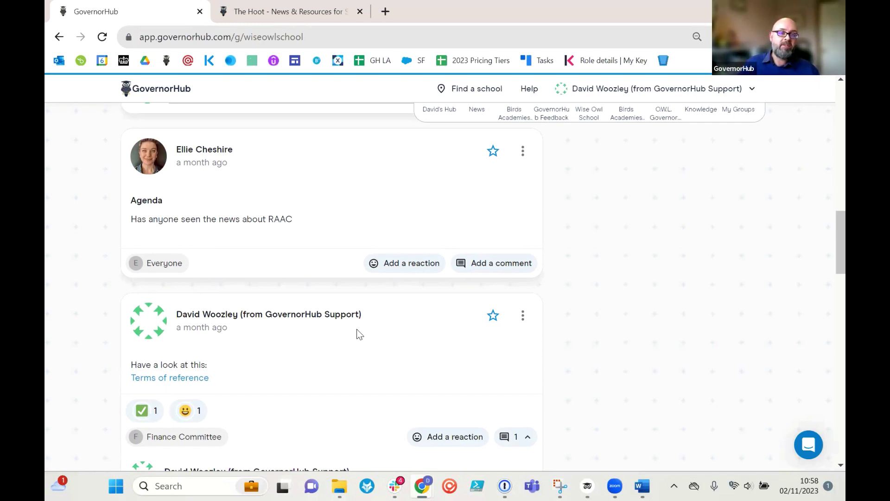
pyautogui.scroll(5, 357, 333)
pyautogui.scroll(3, 357, 329)
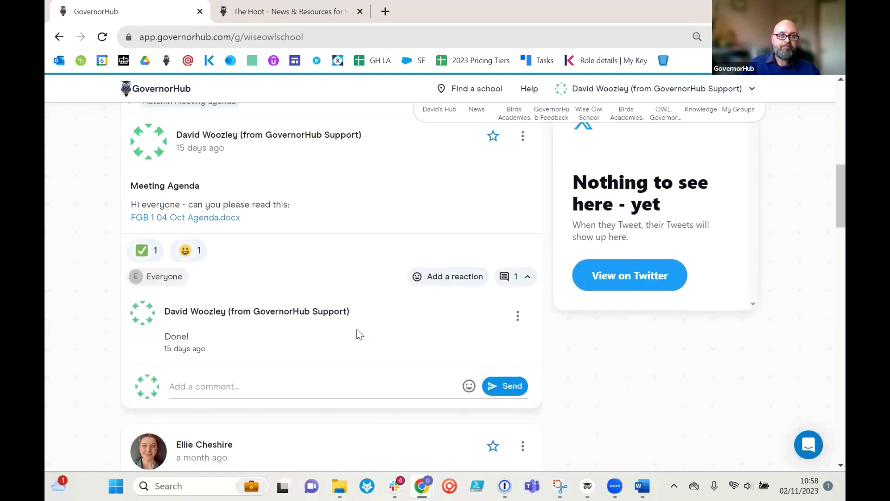
pyautogui.moveTo(190, 189)
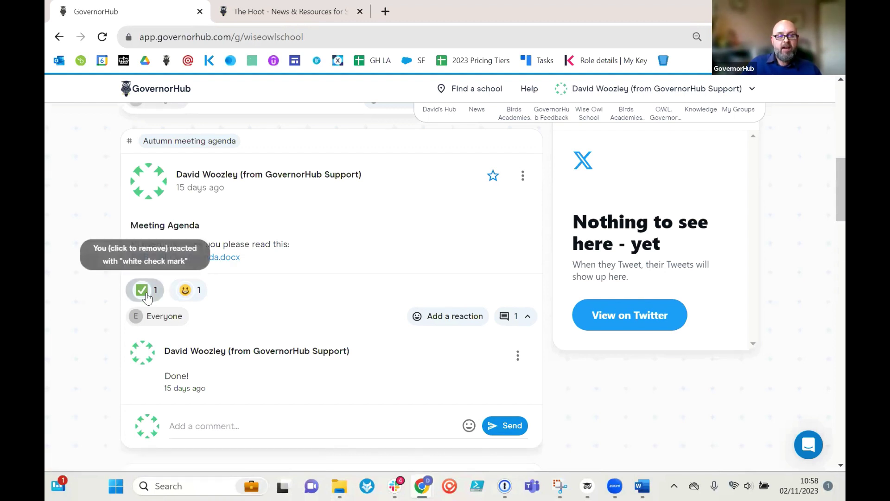
pyautogui.moveTo(194, 299)
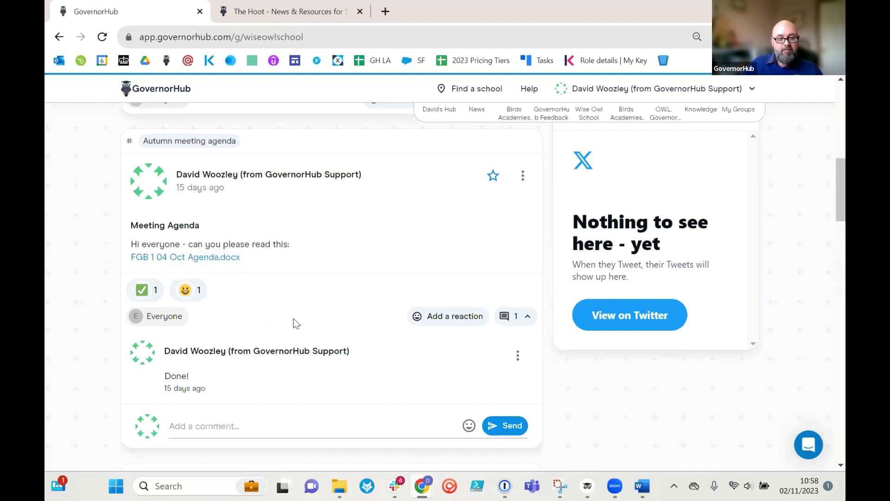
# - Comment "Has everyone seen this?" on the Meeting Agenda post
pyautogui.click(228, 428)
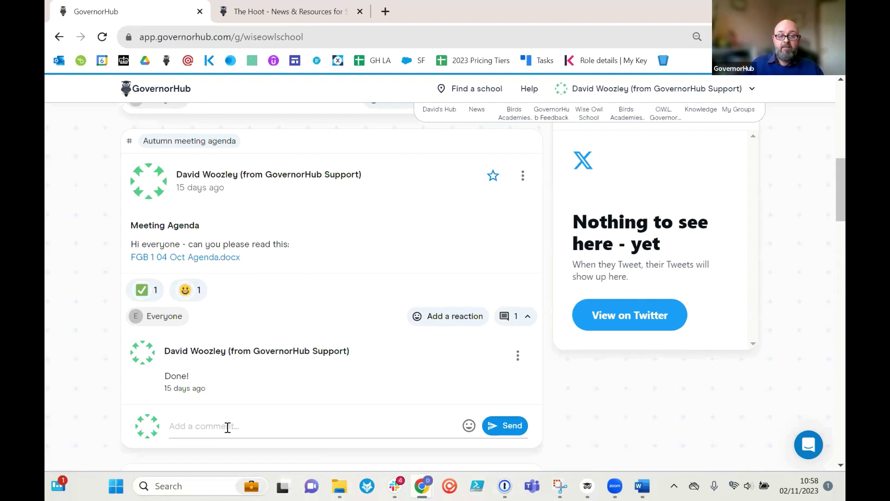
pyautogui.scroll(-1, 314, 370)
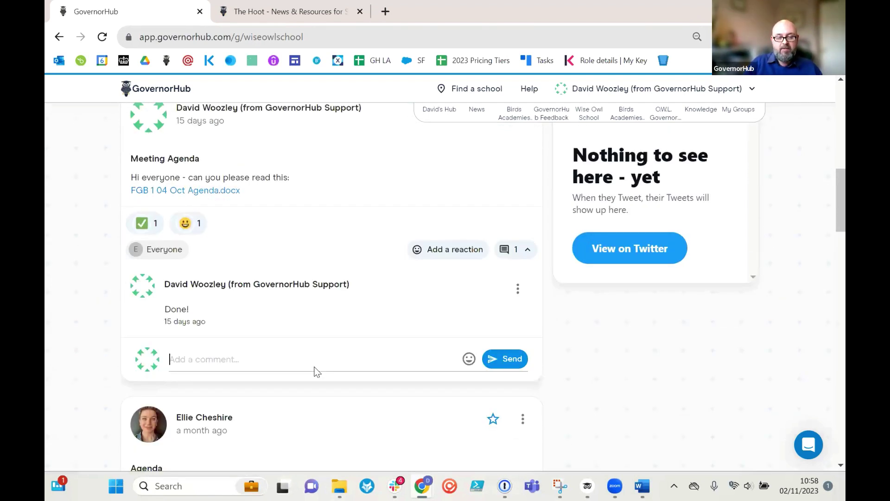
pyautogui.write('Has everyone seen this?')
pyautogui.click(513, 363)
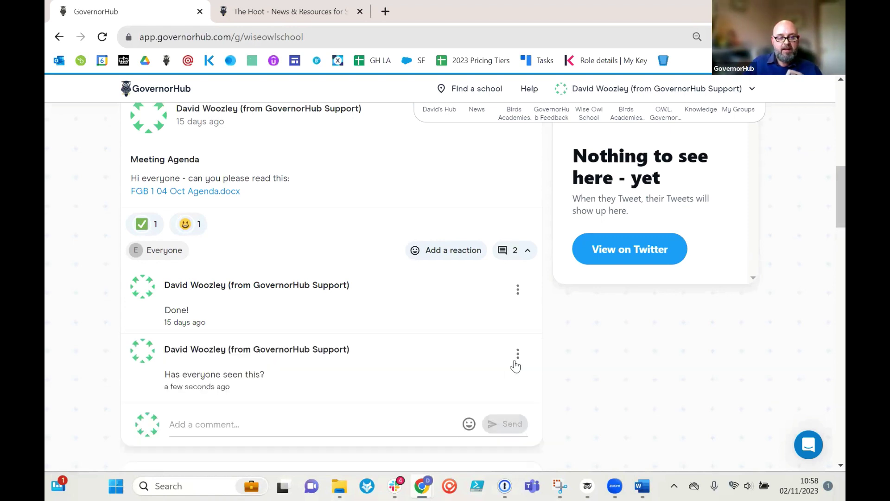
# - Review the Meeting Agenda post with its linked FGB 1 04 Oct Agenda.docx document, reactions and comments
pyautogui.scroll(-1, 324, 313)
pyautogui.scroll(3, 324, 313)
pyautogui.scroll(3, 324, 313)
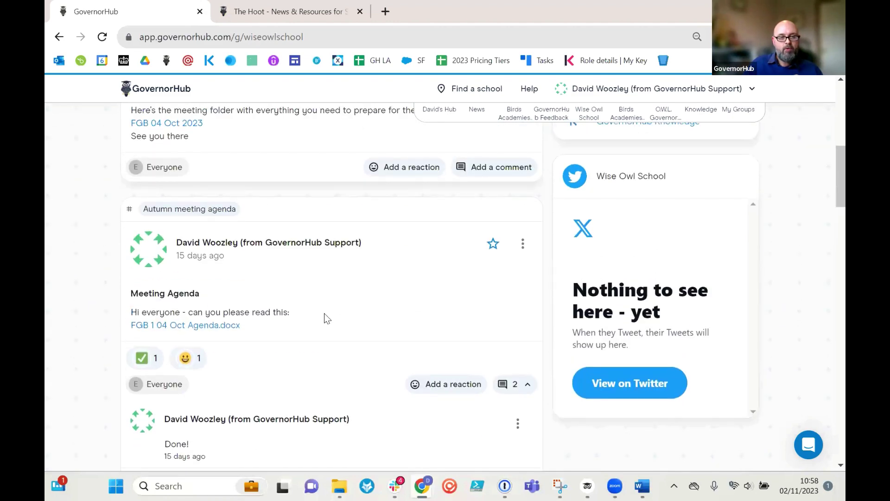
pyautogui.scroll(-2, 324, 312)
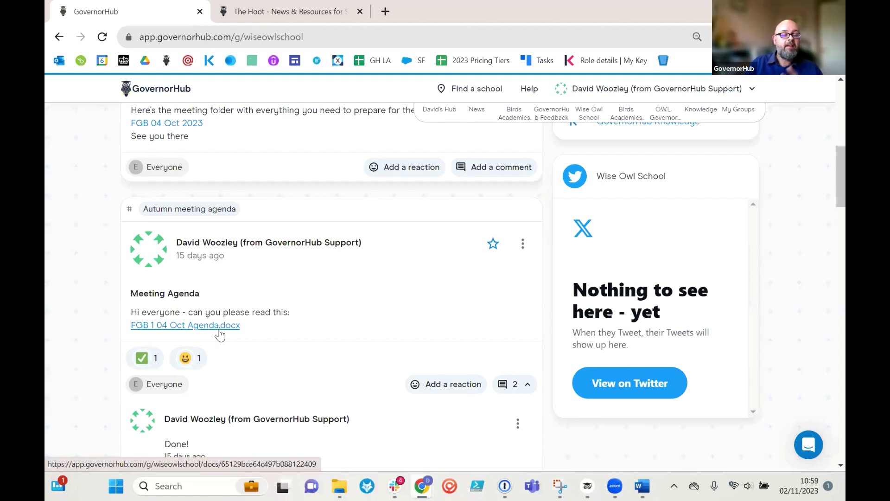
pyautogui.scroll(-2, 307, 314)
pyautogui.scroll(2, 308, 314)
pyautogui.scroll(1, 308, 316)
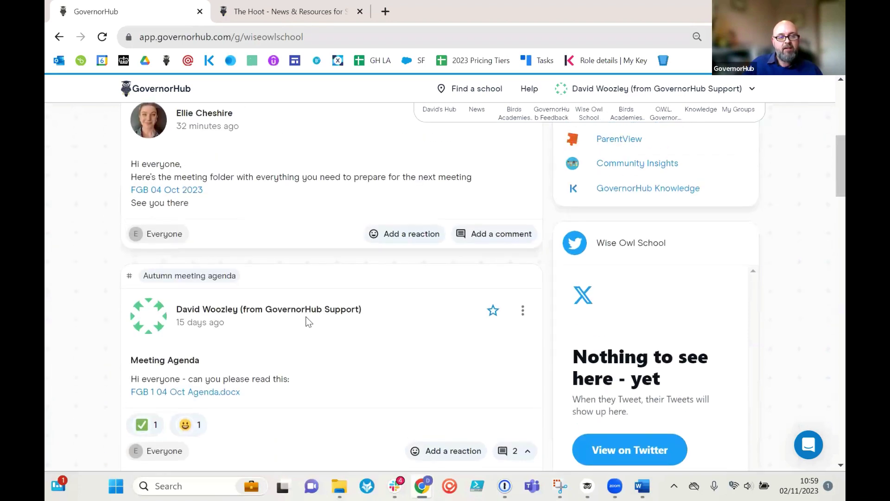
# - Replace the introduction above the Code of Conduct (FGB).doc link in the draft post with "Hi everyone please see below:"
pyautogui.scroll(2, 304, 325)
pyautogui.scroll(3, 303, 327)
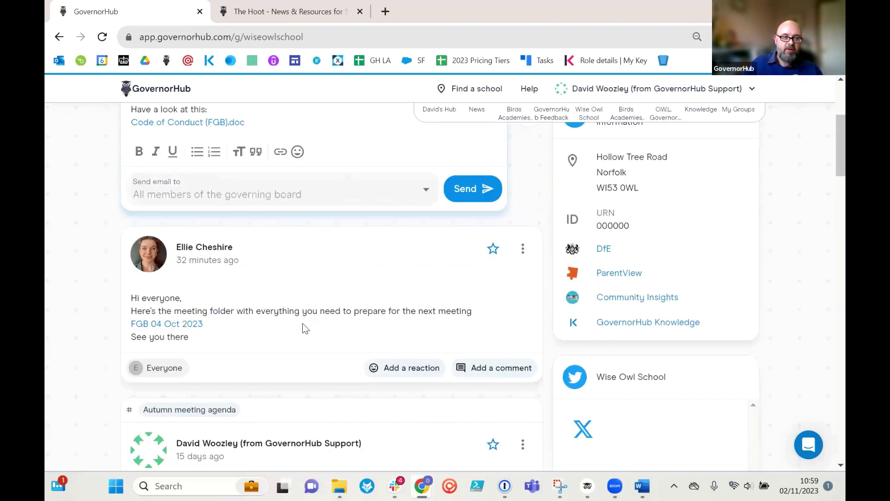
pyautogui.scroll(2, 190, 187)
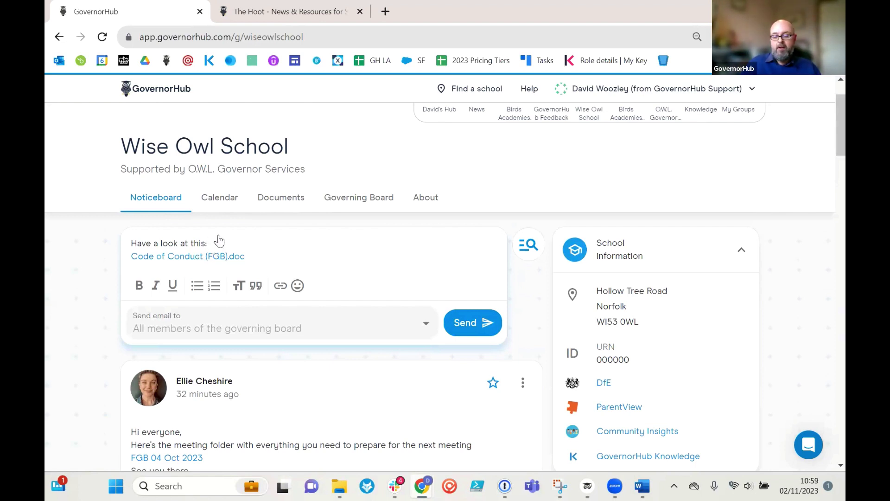
pyautogui.press('BackSpace')
pyautogui.press('BackSpace')
pyautogui.press('BackSpace')
pyautogui.press('BackSpace')
pyautogui.press('BackSpace')
pyautogui.press('BackSpace')
pyautogui.press('BackSpace')
pyautogui.press('BackSpace')
pyautogui.press('BackSpace')
pyautogui.press('BackSpace')
pyautogui.press('BackSpace')
pyautogui.press('BackSpace')
pyautogui.press('BackSpace')
pyautogui.press('BackSpace')
pyautogui.press('BackSpace')
pyautogui.press('BackSpace')
pyautogui.press('BackSpace')
pyautogui.press('BackSpace')
pyautogui.press('BackSpace')
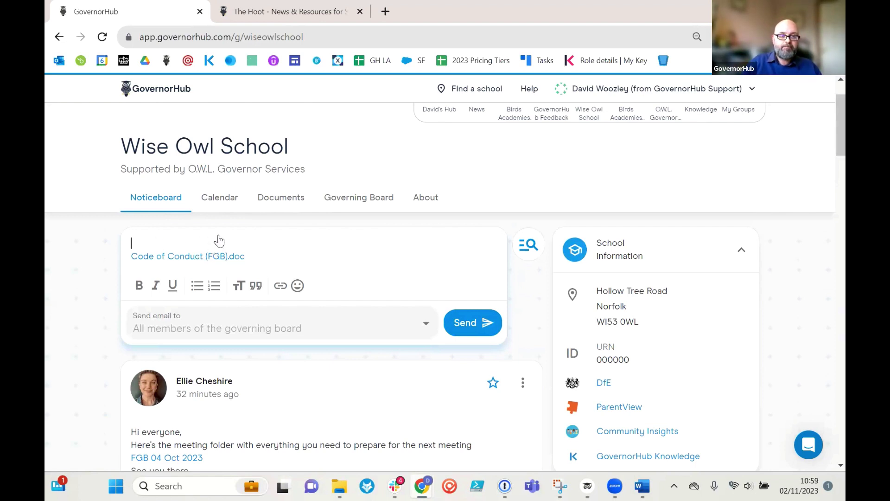
pyautogui.write('Hi every')
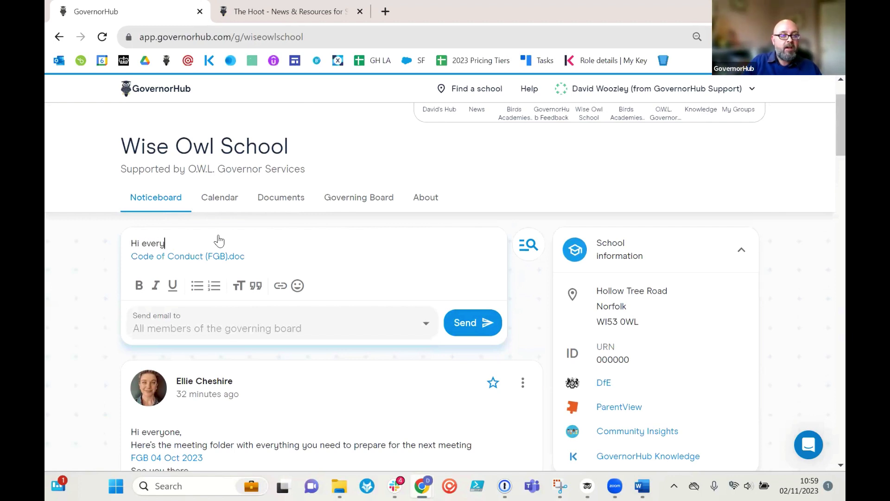
pyautogui.write('one please see below:')
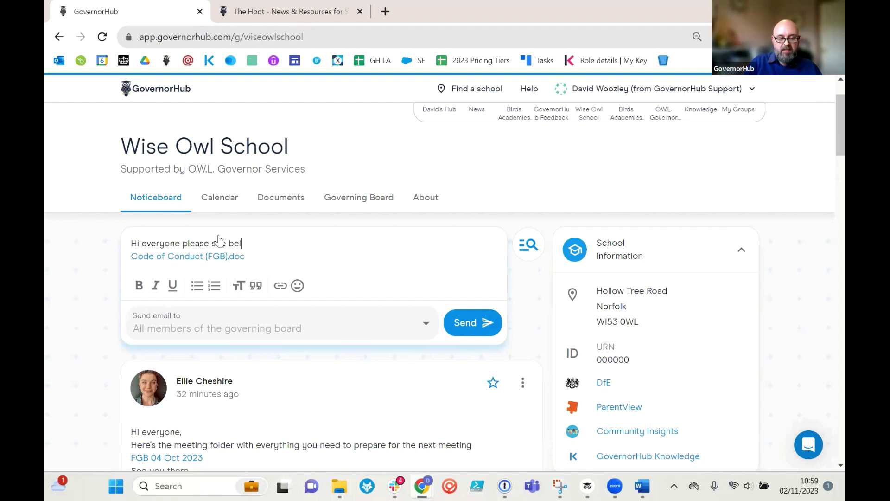
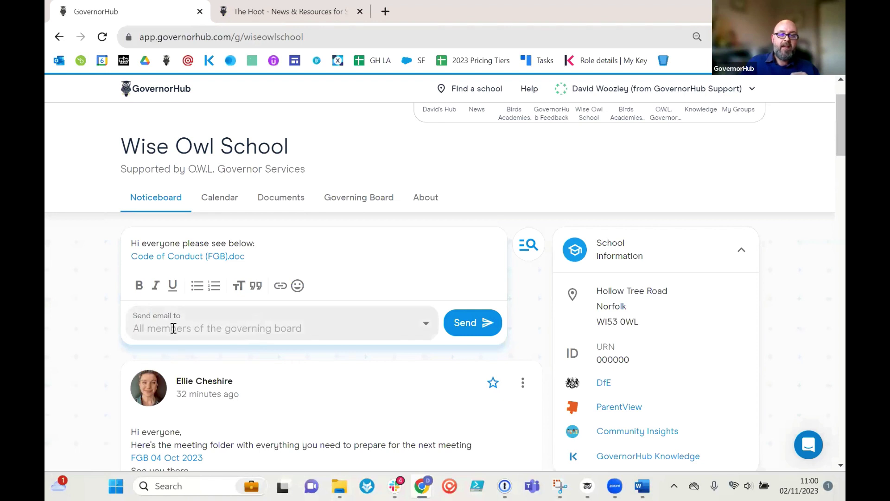
# - Try restricting the draft post's email recipients to the Finance Committee, and remove that selection
pyautogui.click(313, 327)
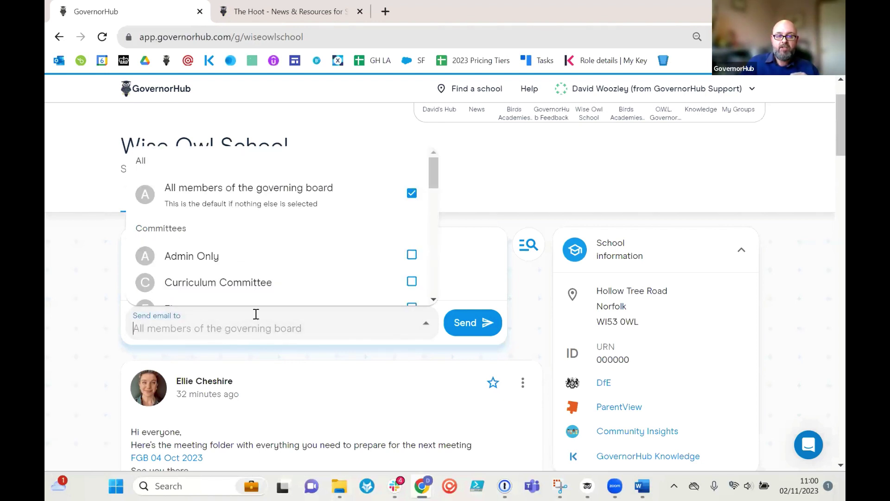
pyautogui.click(457, 273)
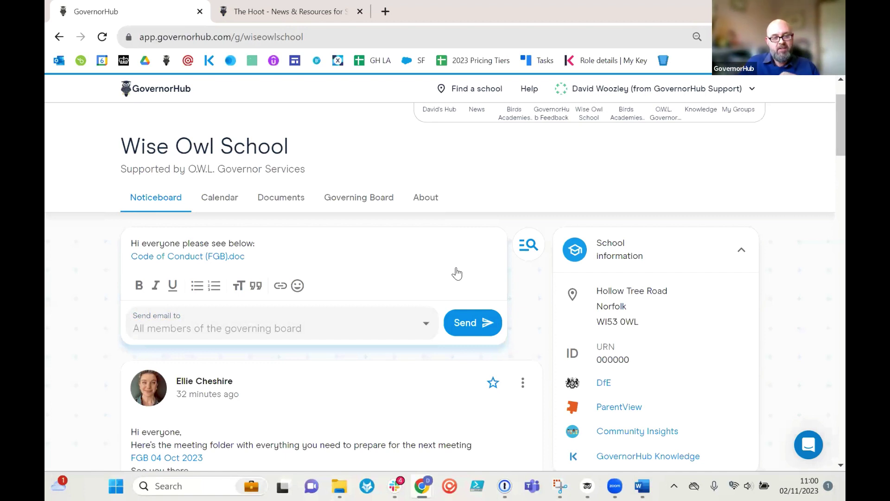
pyautogui.click(426, 326)
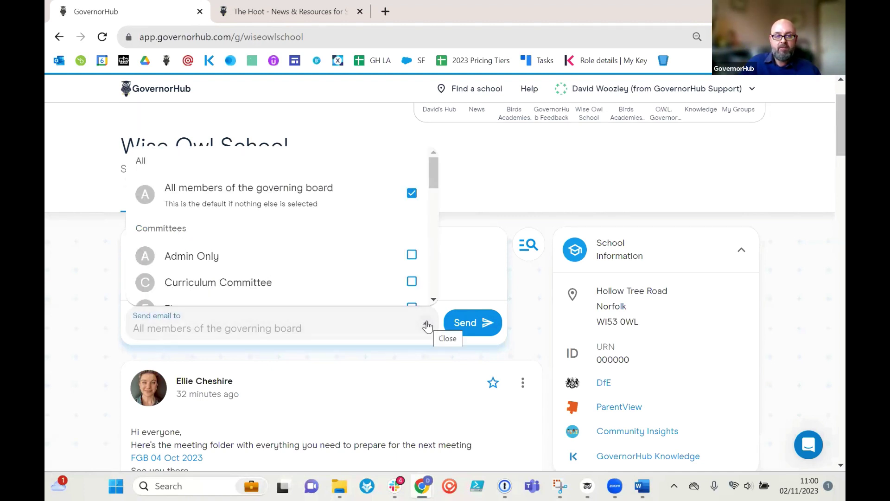
pyautogui.scroll(-3, 411, 241)
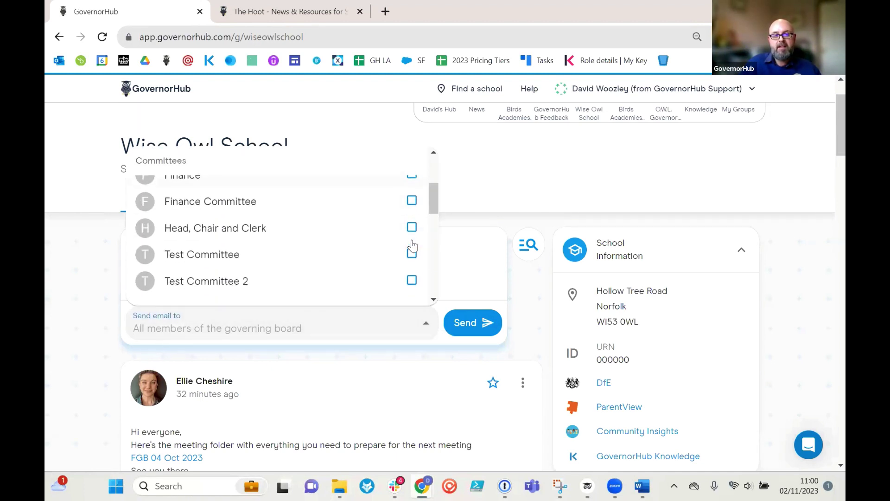
pyautogui.click(412, 201)
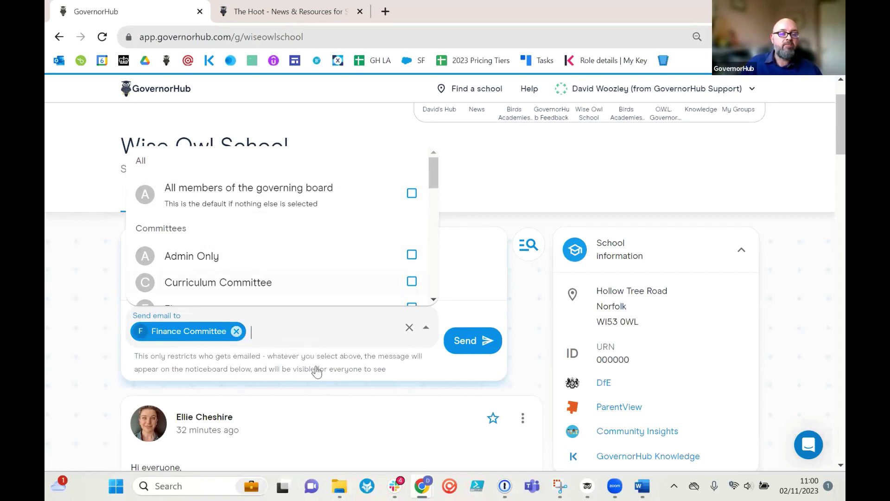
pyautogui.click(236, 330)
# - Try sending the draft post's email to one individual member, and clear the selection back to all members of the governing board
pyautogui.scroll(-3, 402, 208)
pyautogui.scroll(-5, 402, 208)
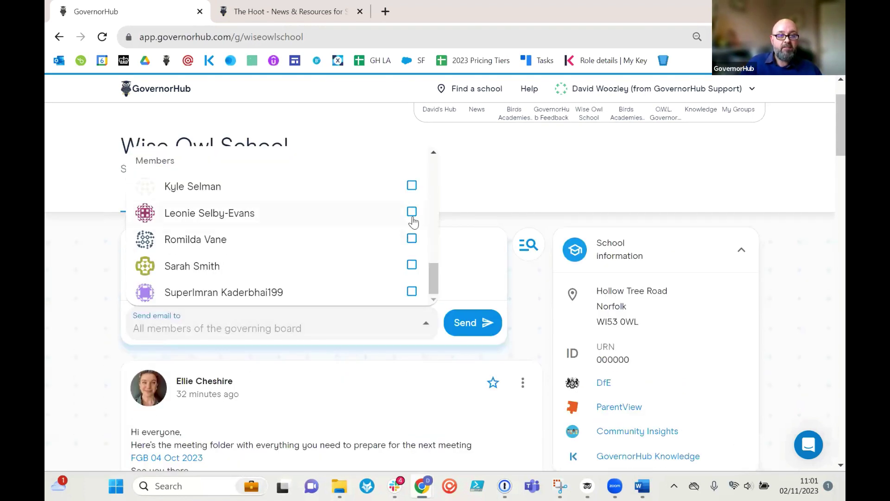
pyautogui.click(411, 209)
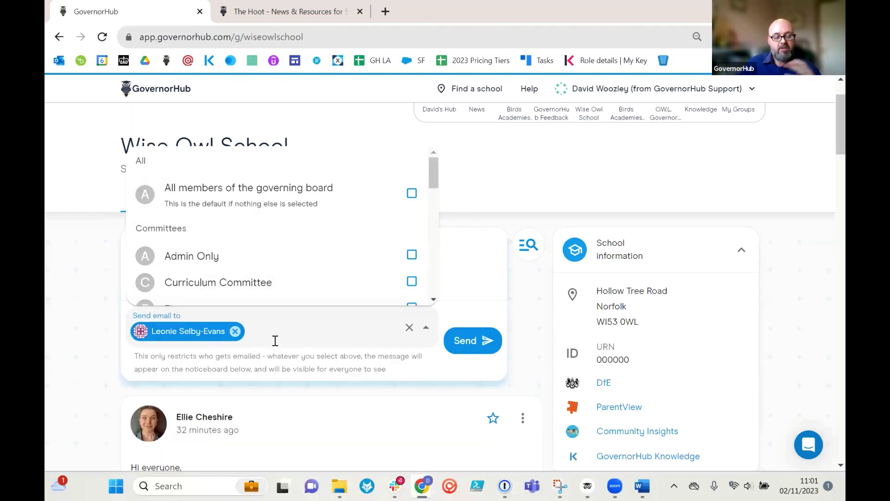
pyautogui.click(409, 328)
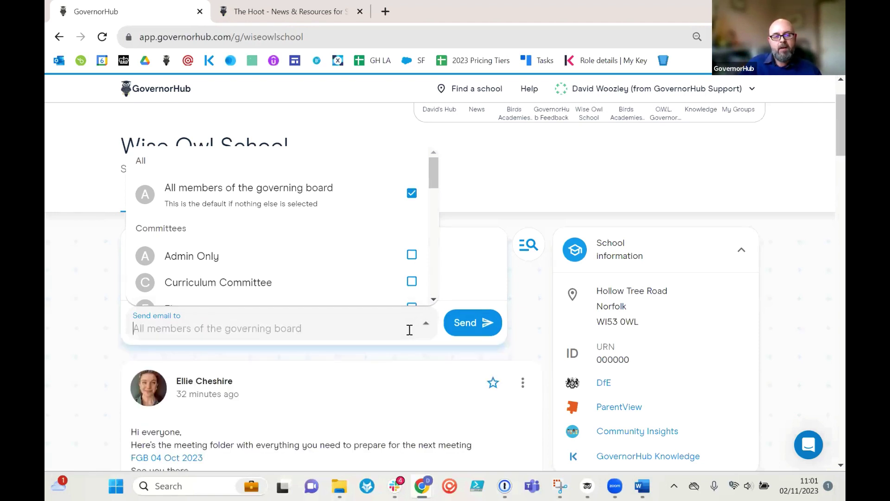
pyautogui.click(487, 271)
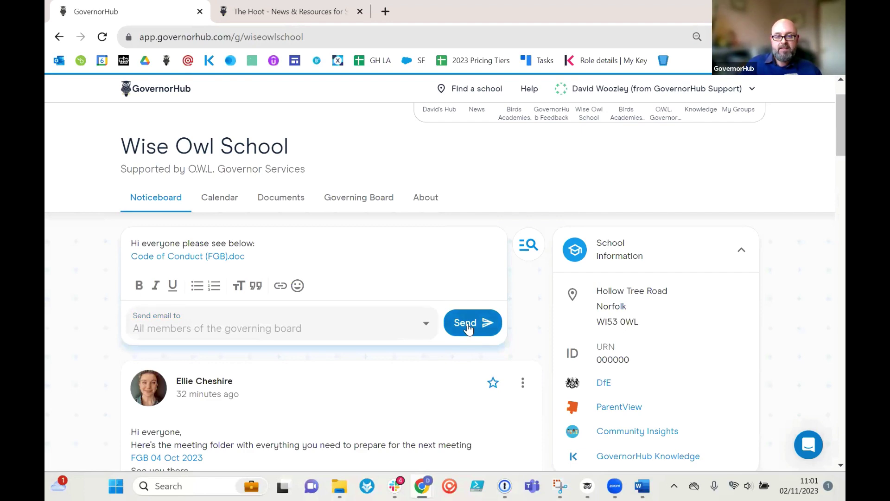
# - Send the Code of Conduct post to all members of the governing board and react to it with the smiling face emoji
pyautogui.click(468, 322)
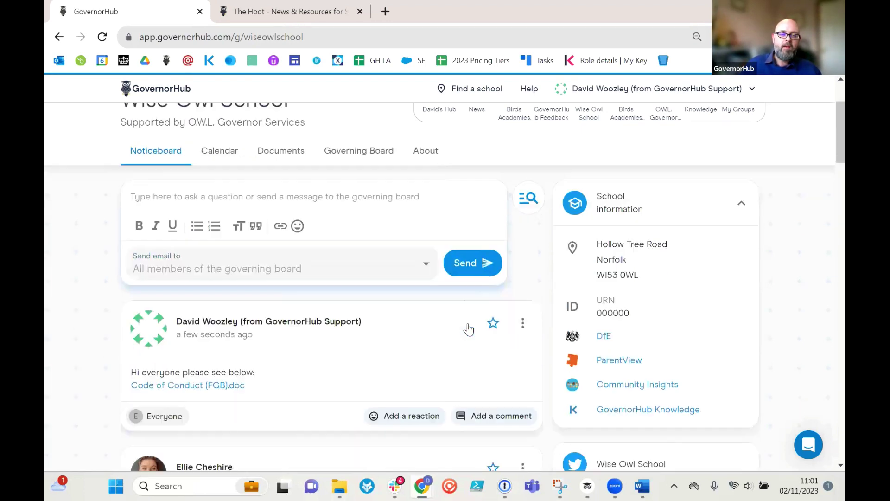
pyautogui.scroll(-4, 468, 328)
pyautogui.scroll(1, 273, 201)
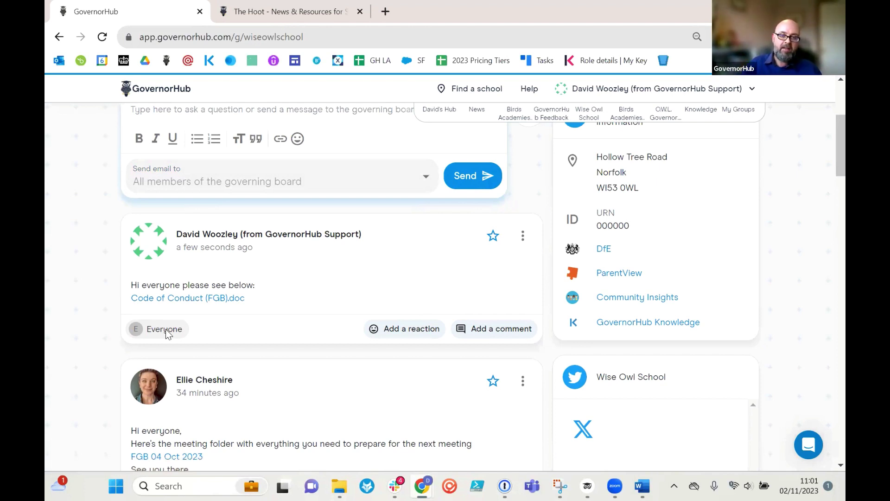
pyautogui.click(403, 331)
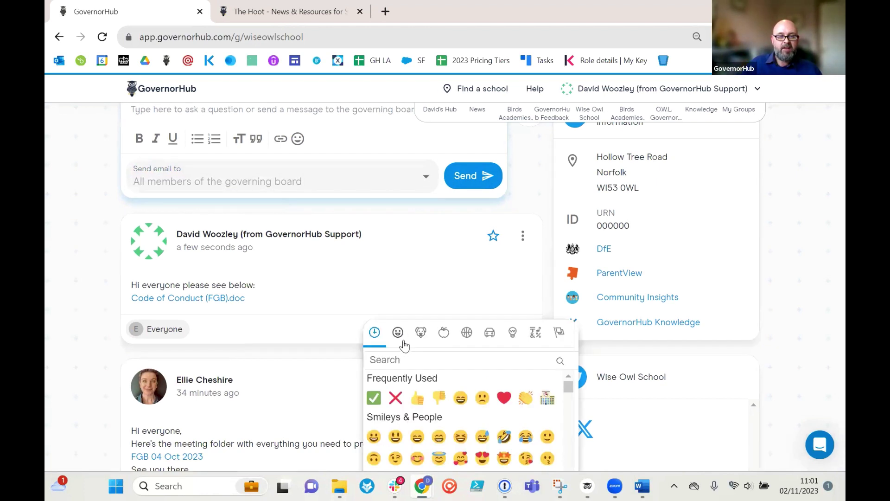
pyautogui.click(459, 398)
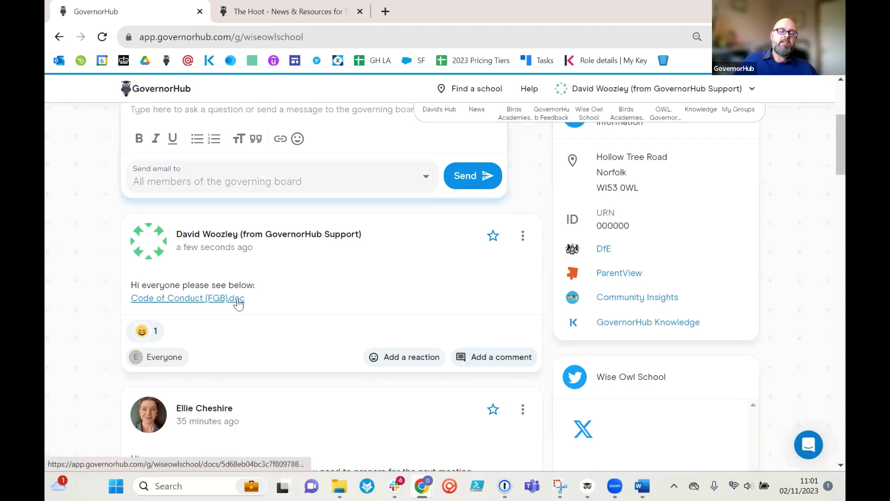
pyautogui.scroll(3, 246, 315)
pyautogui.scroll(-1, 278, 380)
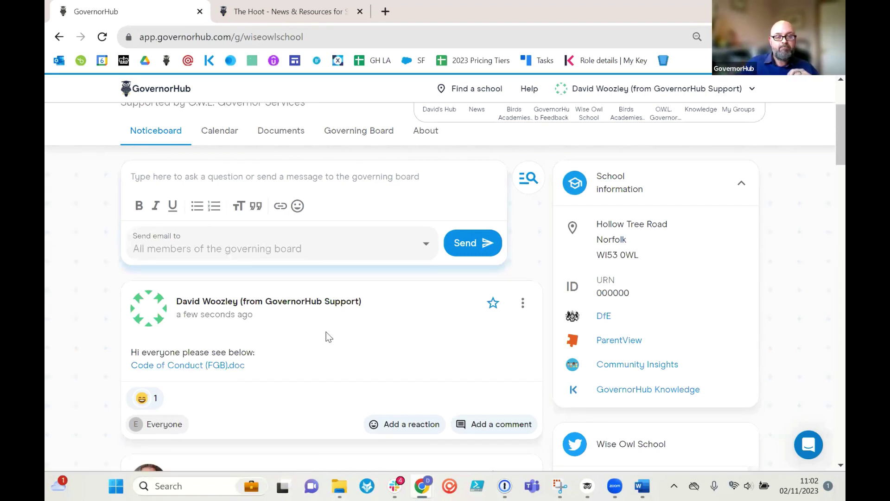
# - Look through the noticeboard, from the new Code of Conduct post down to the older Terms of reference post, checking who each was shared with
pyautogui.scroll(-1, 327, 332)
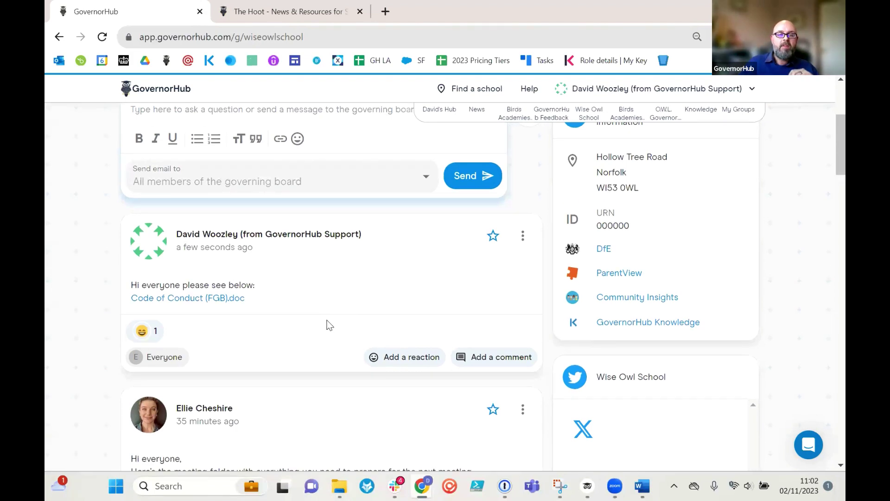
pyautogui.scroll(-1, 326, 324)
pyautogui.scroll(1, 327, 321)
pyautogui.scroll(3, 329, 324)
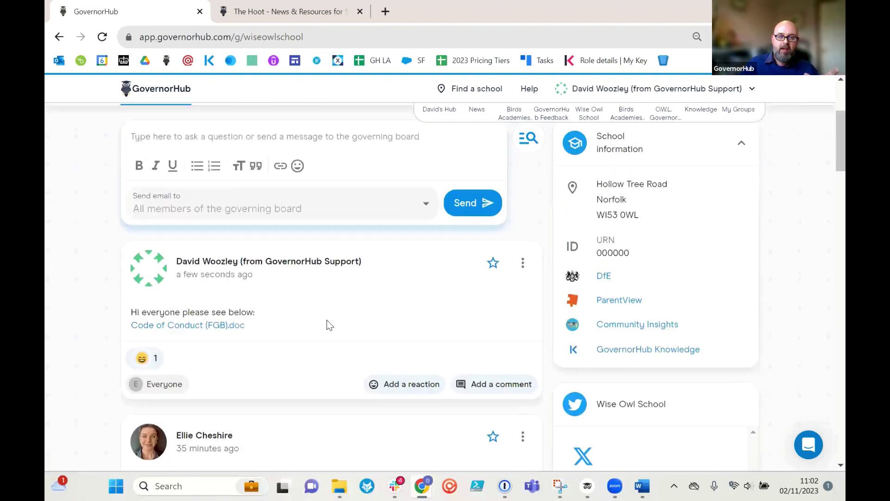
pyautogui.scroll(-1, 328, 320)
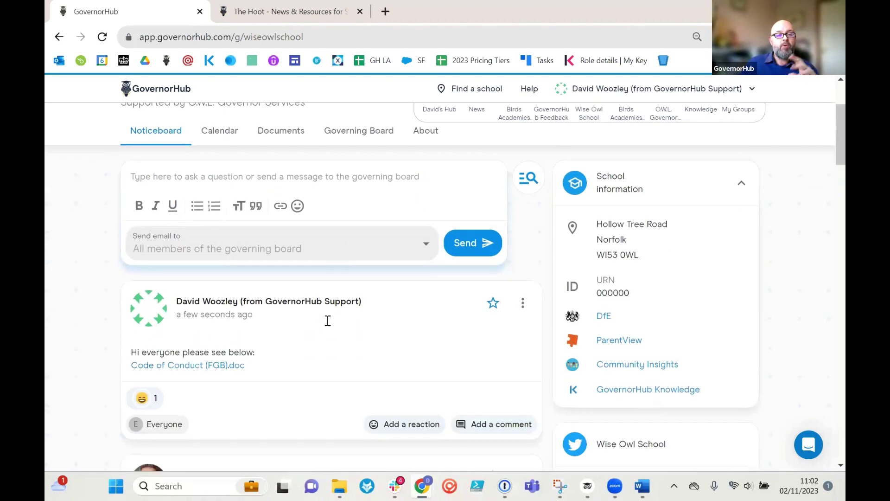
pyautogui.scroll(-1, 329, 325)
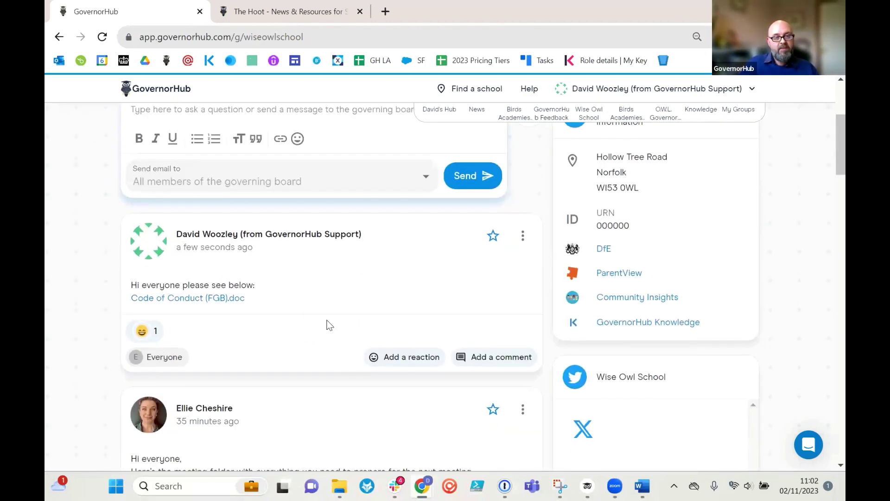
pyautogui.scroll(-6, 330, 325)
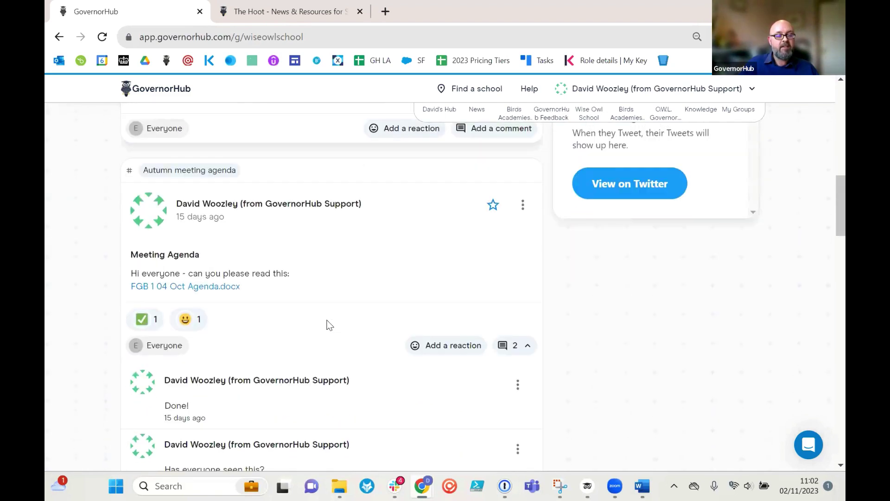
pyautogui.scroll(-5, 329, 325)
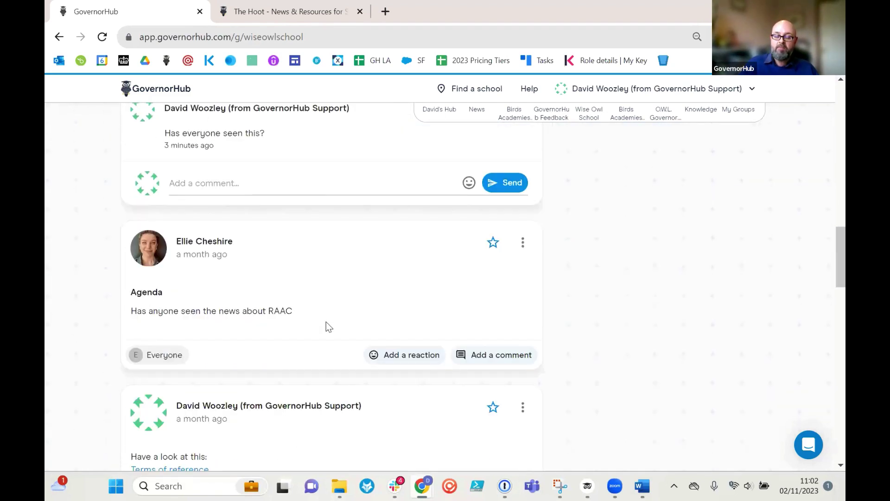
pyautogui.scroll(-2, 326, 325)
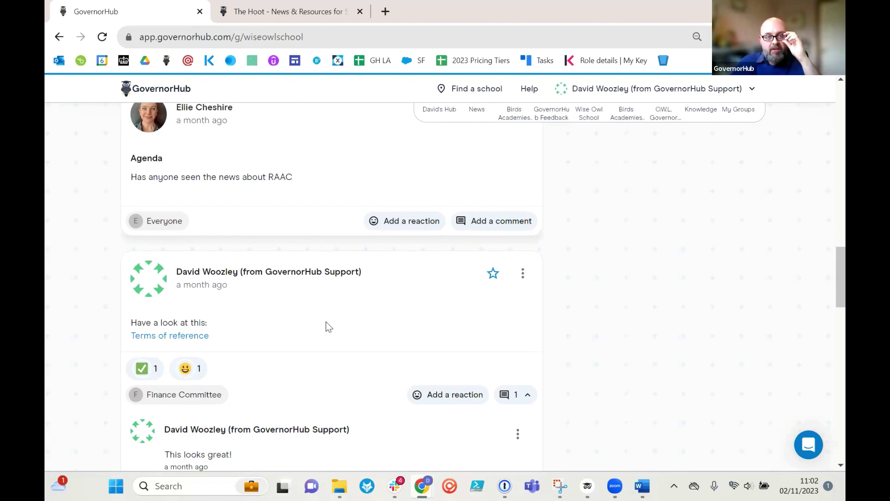
pyautogui.scroll(8, 326, 322)
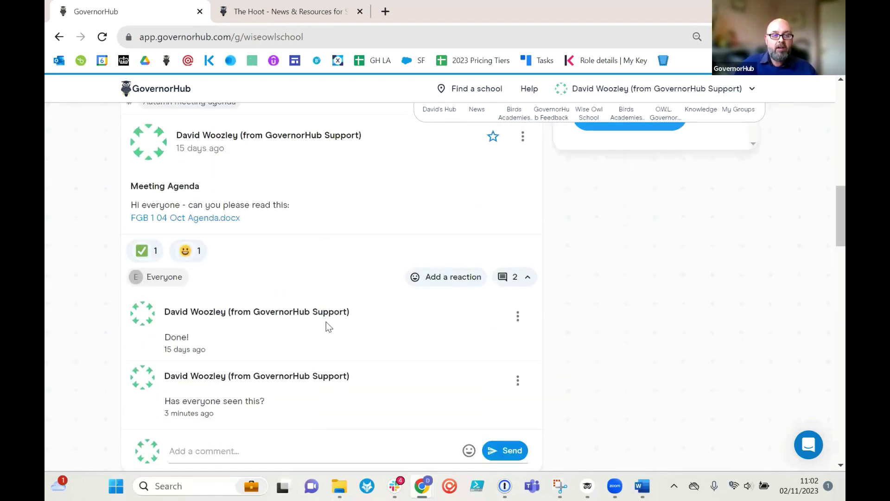
pyautogui.scroll(6, 326, 322)
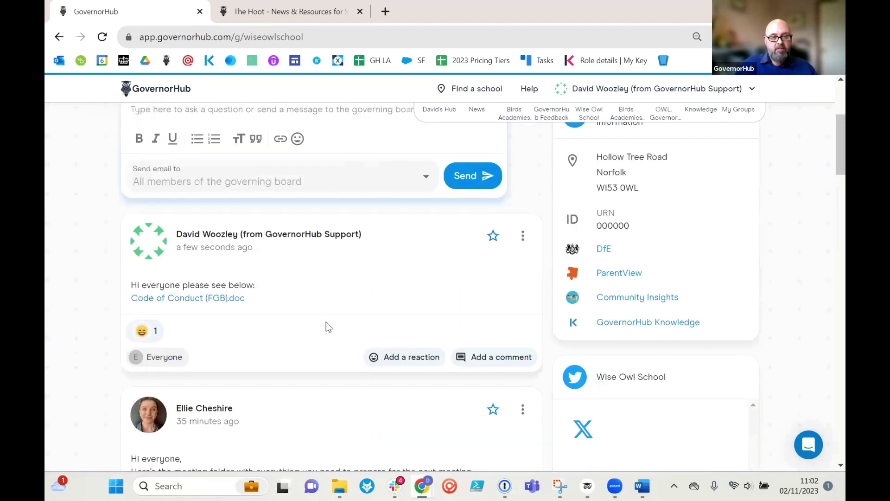
pyautogui.scroll(4, 327, 322)
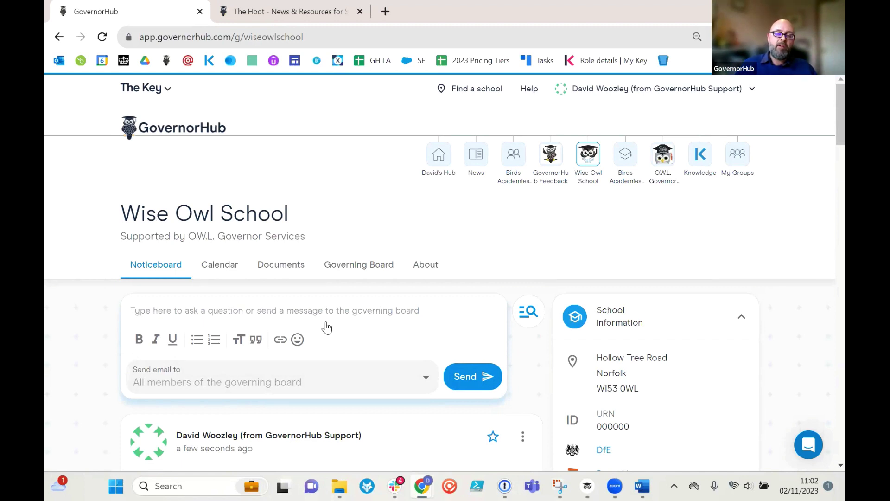
pyautogui.scroll(-3, 326, 327)
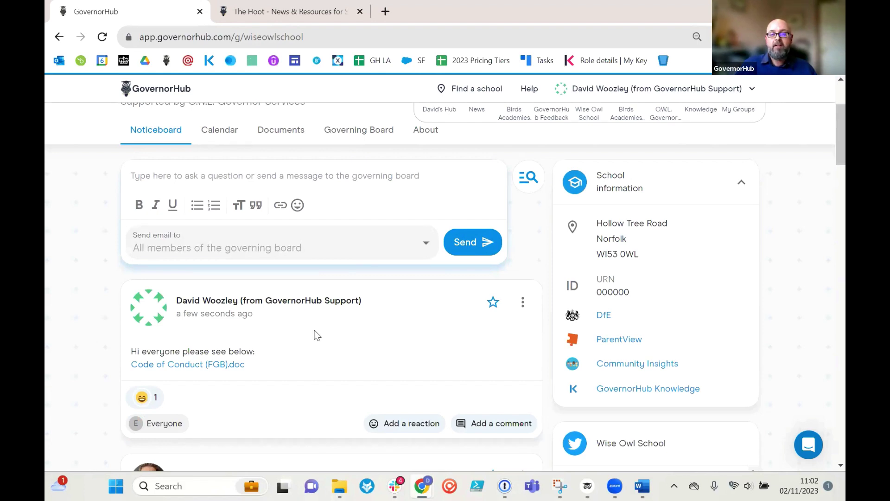
pyautogui.scroll(2, 315, 334)
pyautogui.scroll(-2, 315, 334)
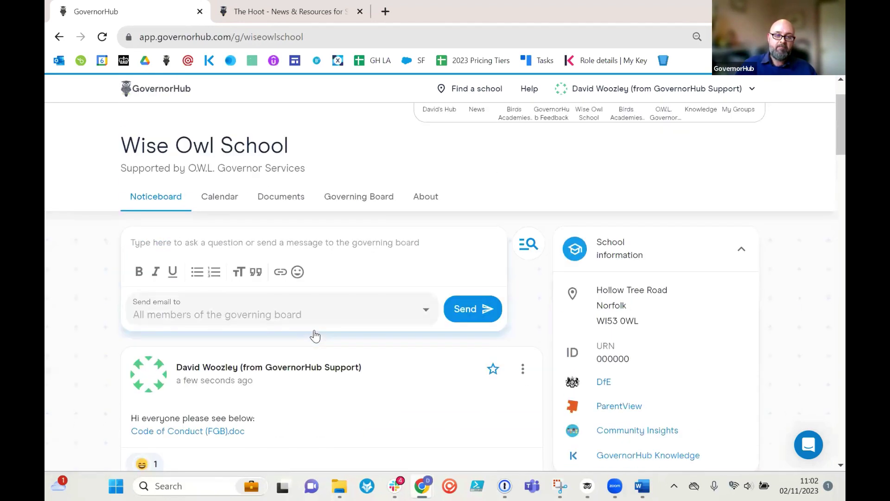
pyautogui.scroll(1, 315, 335)
pyautogui.scroll(1, 315, 334)
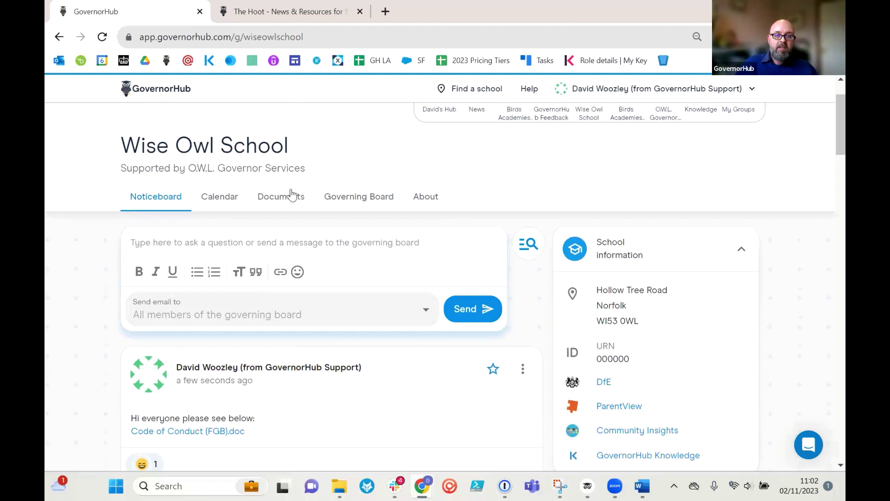
# - Share the Terms of reference link from the Finance Committee documents folder on the noticeboard as a draft post
pyautogui.click(287, 203)
pyautogui.scroll(-4, 284, 205)
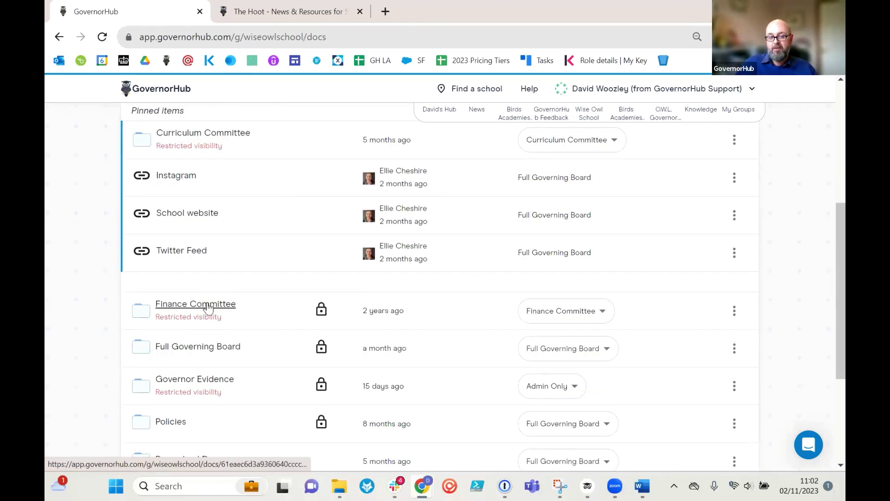
pyautogui.scroll(-1, 207, 302)
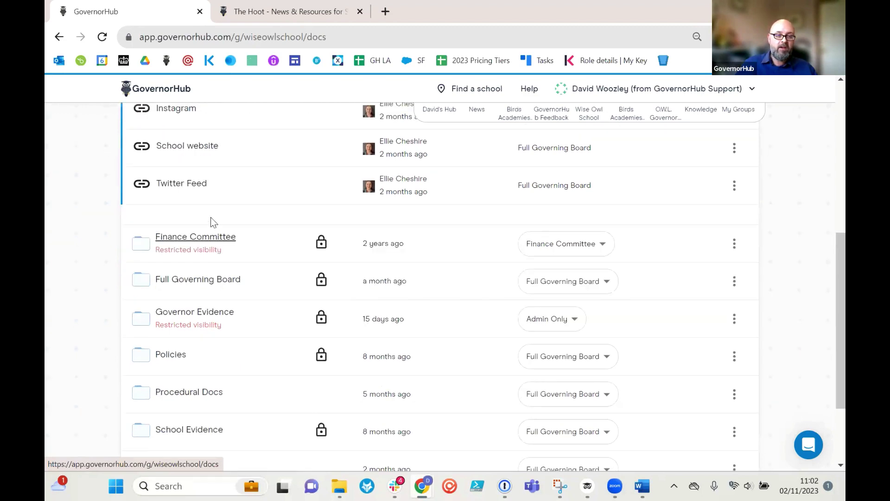
pyautogui.click(199, 242)
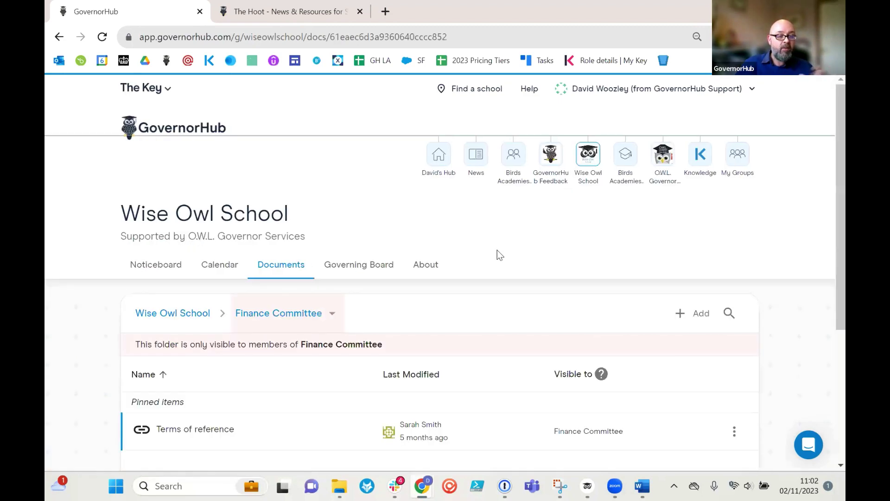
pyautogui.scroll(-3, 497, 257)
pyautogui.scroll(-1, 496, 257)
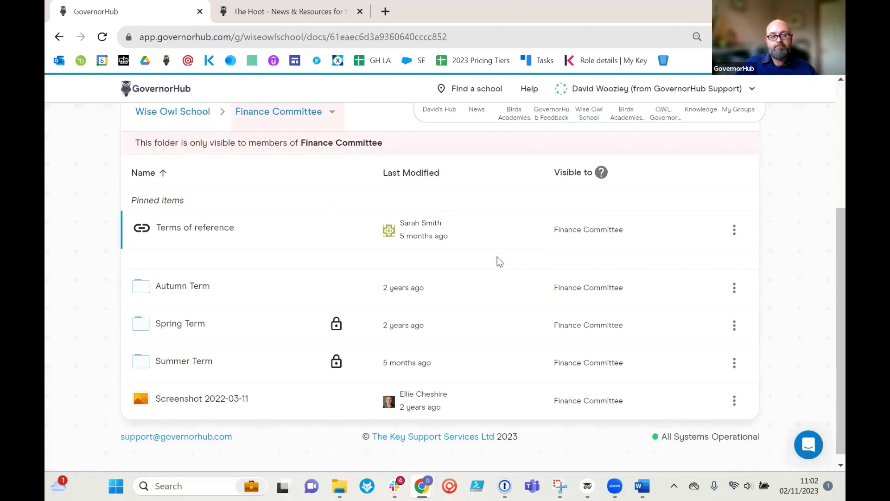
pyautogui.click(734, 232)
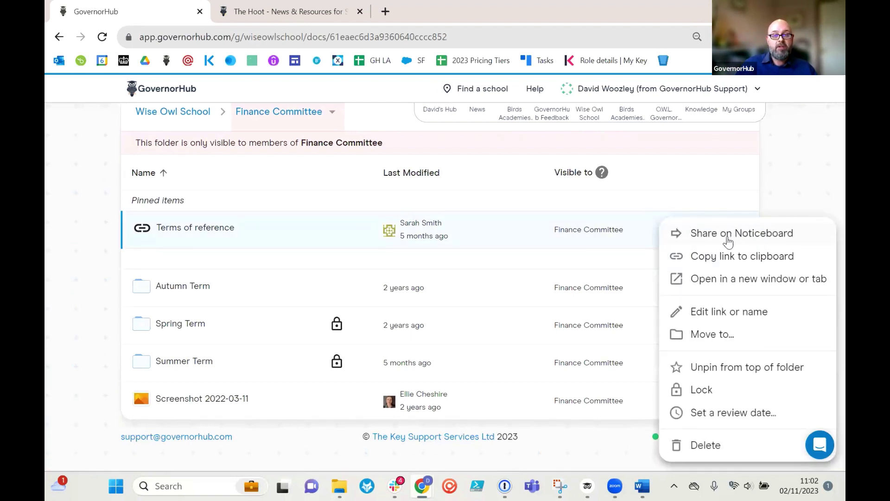
pyautogui.click(728, 234)
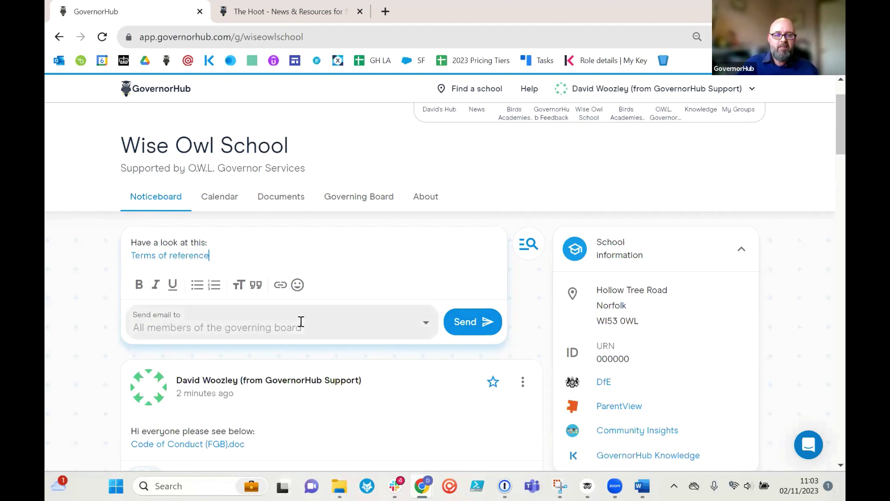
# - View the governing board's current members and their roles
pyautogui.scroll(-1, 373, 344)
pyautogui.scroll(1, 373, 344)
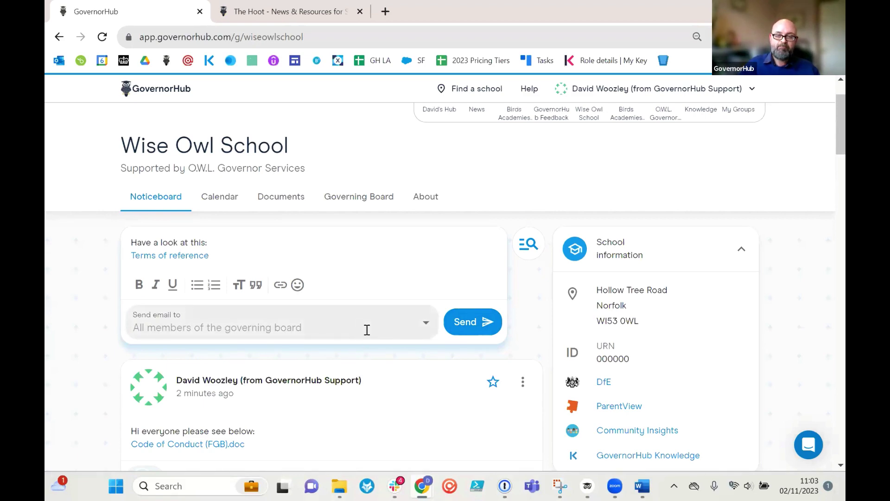
pyautogui.scroll(-2, 366, 330)
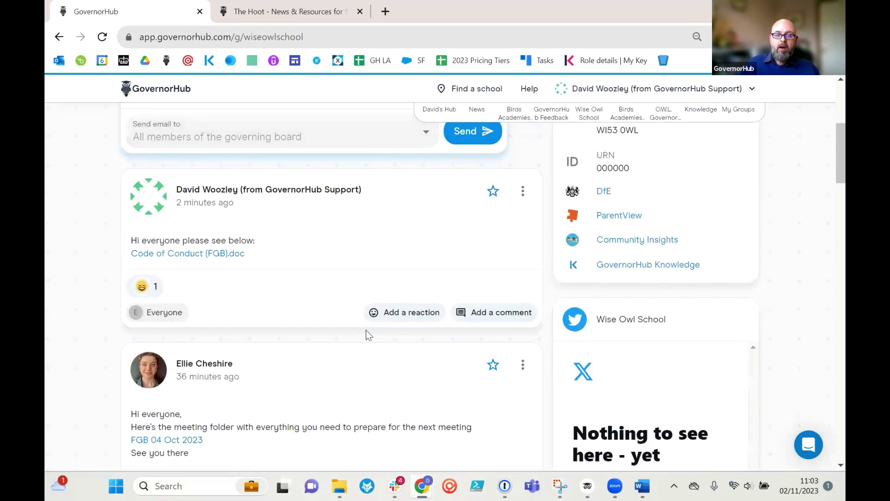
pyautogui.scroll(2, 367, 330)
pyautogui.scroll(2, 367, 329)
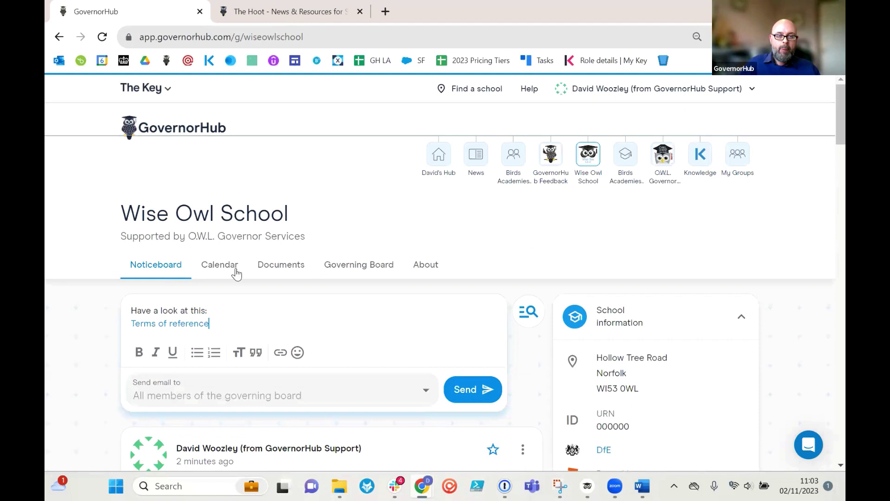
pyautogui.click(341, 272)
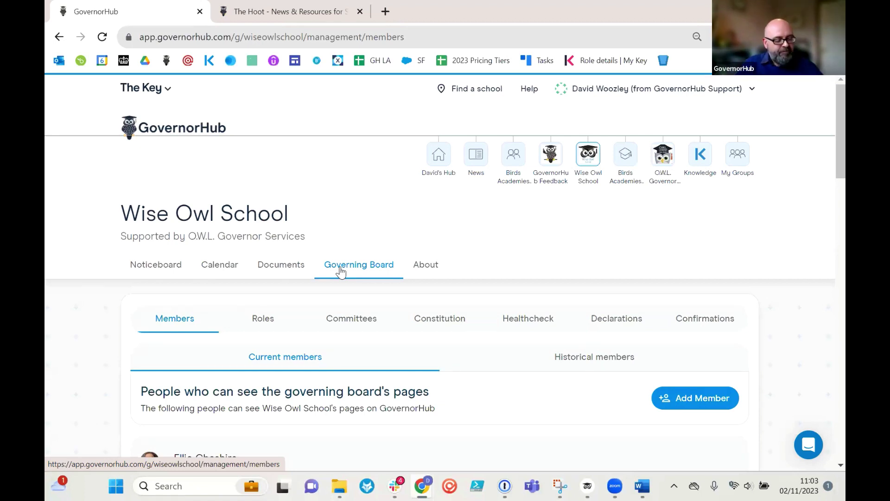
pyautogui.scroll(-4, 341, 273)
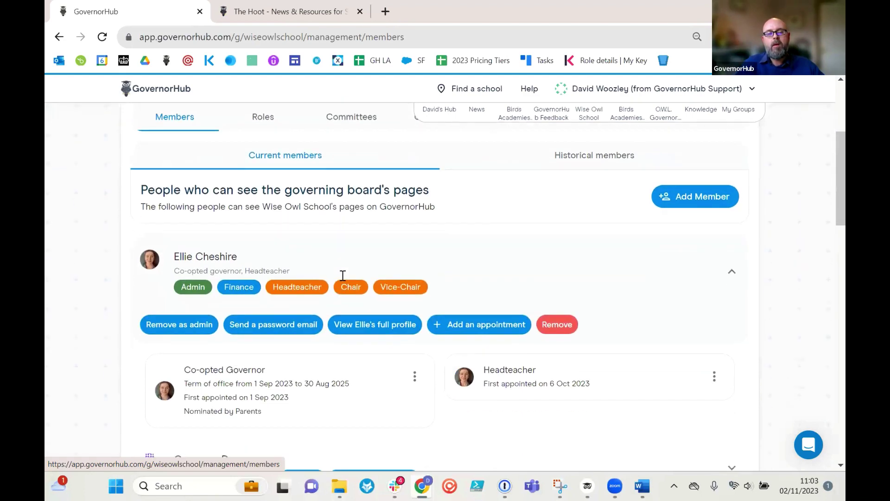
pyautogui.scroll(3, 438, 289)
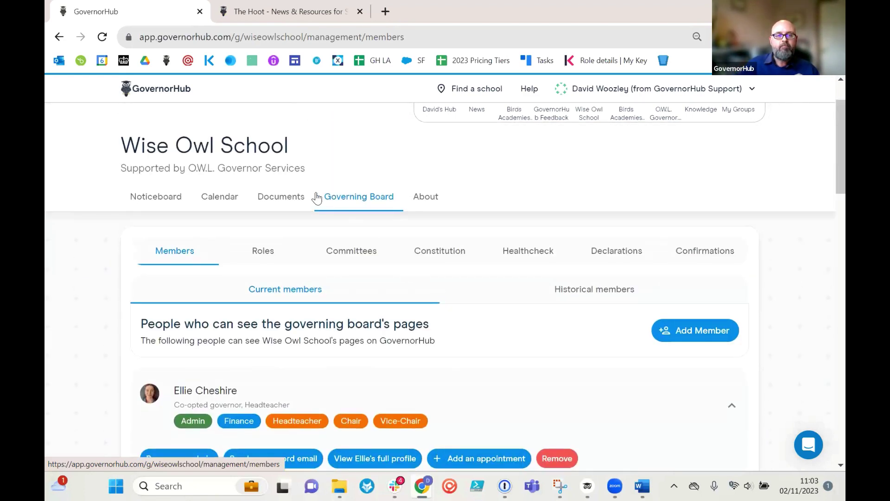
# - Examine the school's top-level document folders and who each one is visible to
pyautogui.click(287, 198)
pyautogui.scroll(-4, 309, 324)
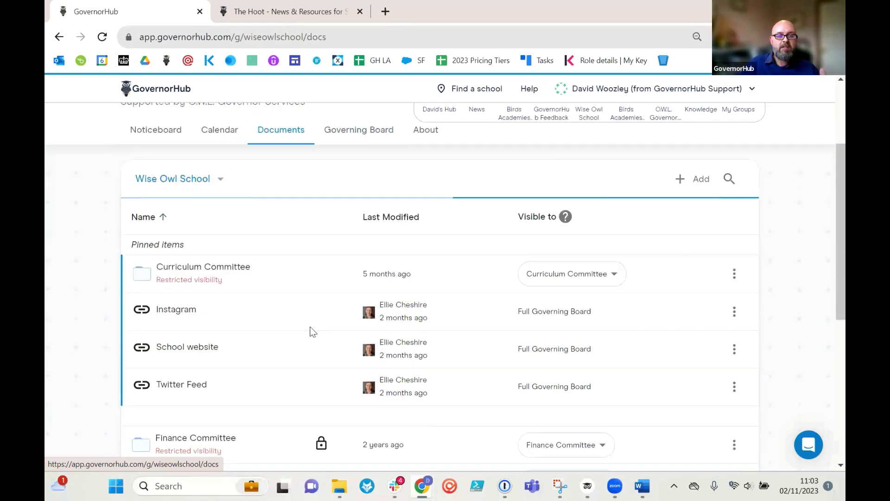
pyautogui.scroll(-1, 311, 332)
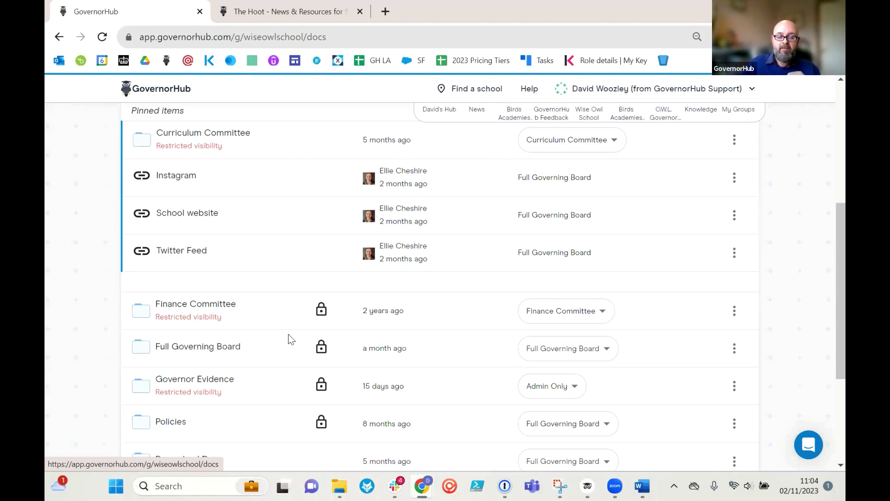
pyautogui.scroll(2, 289, 335)
pyautogui.scroll(-3, 288, 334)
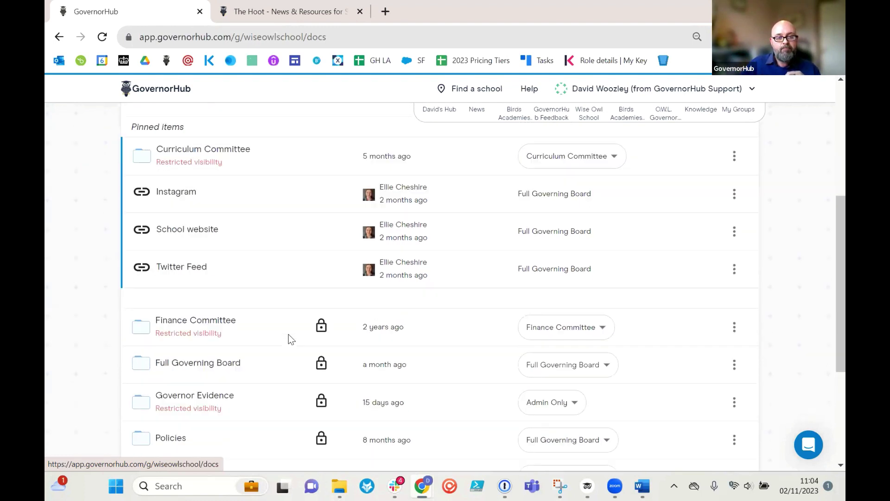
pyautogui.scroll(6, 288, 334)
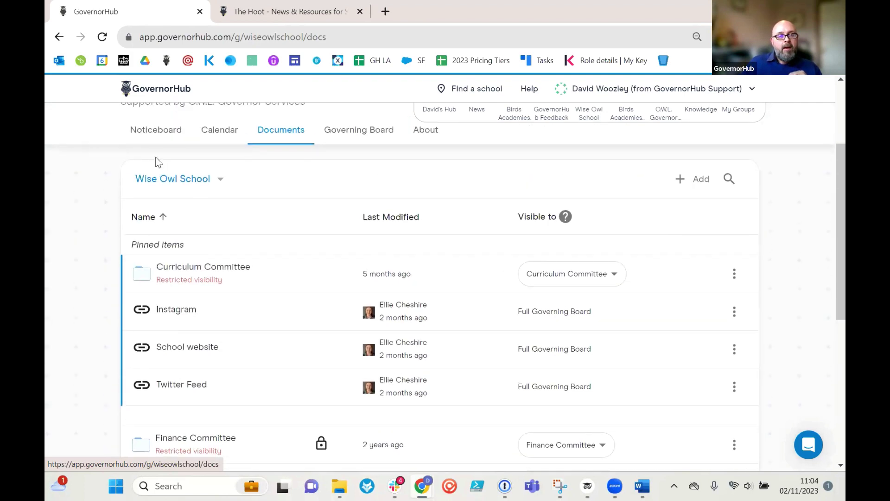
# - Return to the noticeboard and view the draft Terms of reference post above the existing posts
pyautogui.click(165, 197)
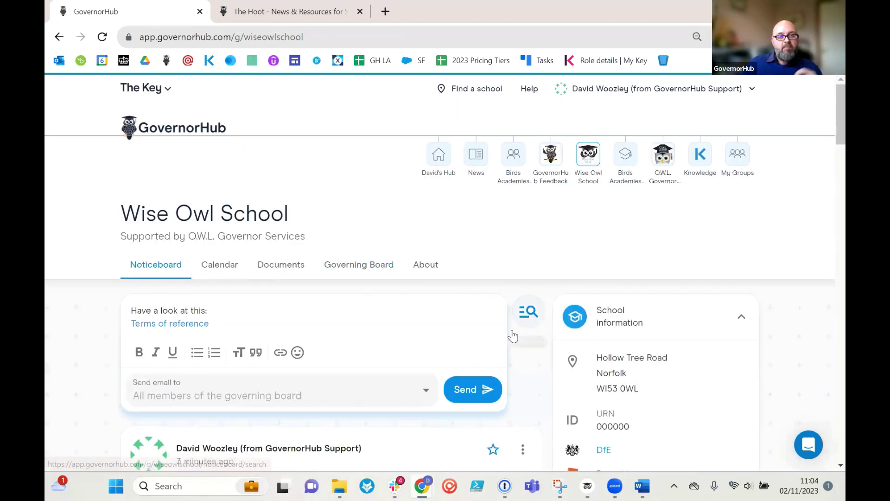
pyautogui.scroll(-1, 351, 310)
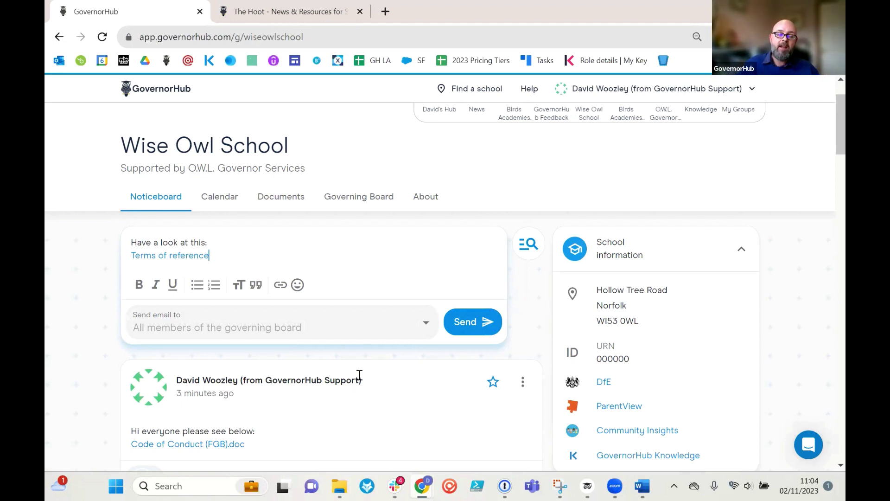
pyautogui.scroll(-1, 402, 376)
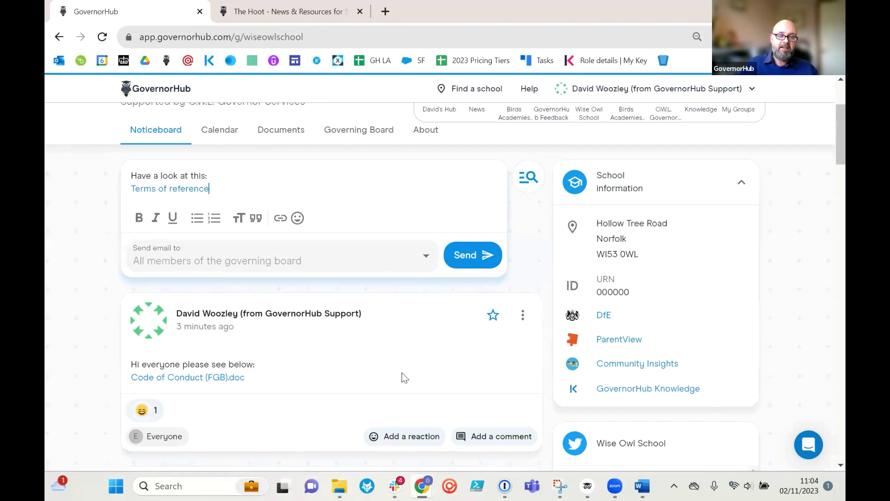
# - Open the Policies folder in the school's documents
pyautogui.click(284, 134)
pyautogui.scroll(-4, 444, 304)
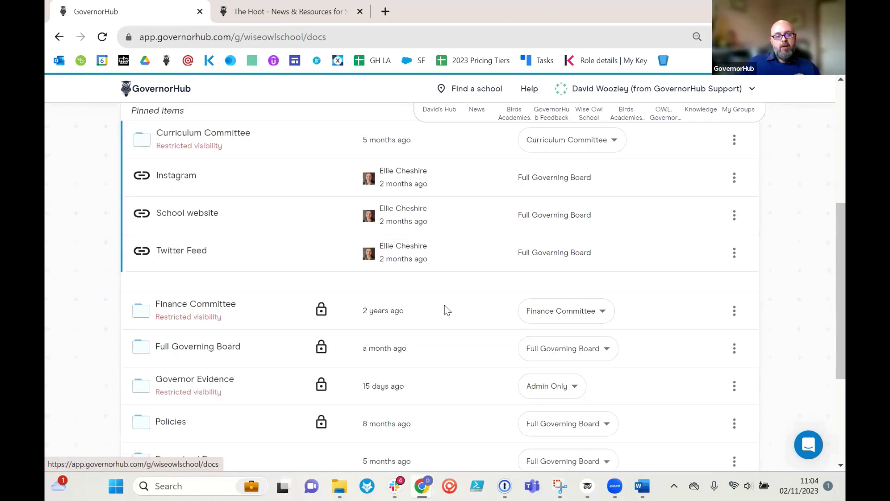
pyautogui.scroll(-1, 444, 310)
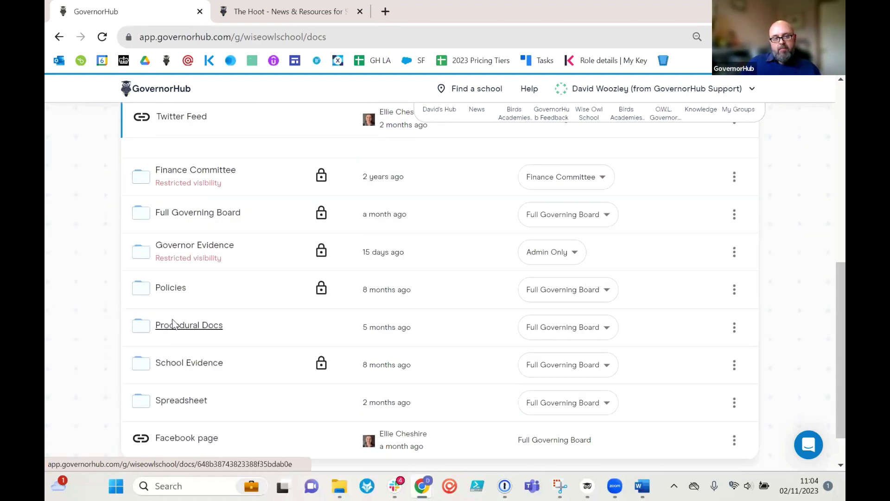
pyautogui.click(172, 289)
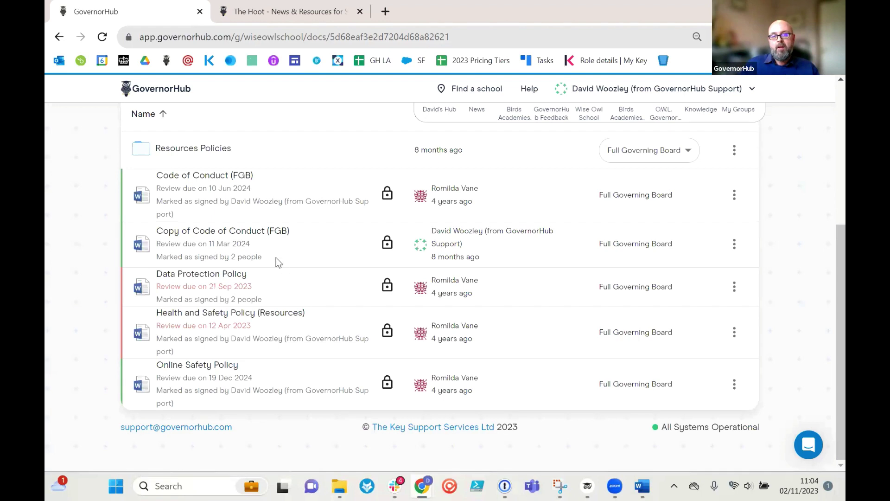
# - Examine the file actions available for the Copy of Code of Conduct (FGB) and the review dates and signatures of the listed policies
pyautogui.click(738, 251)
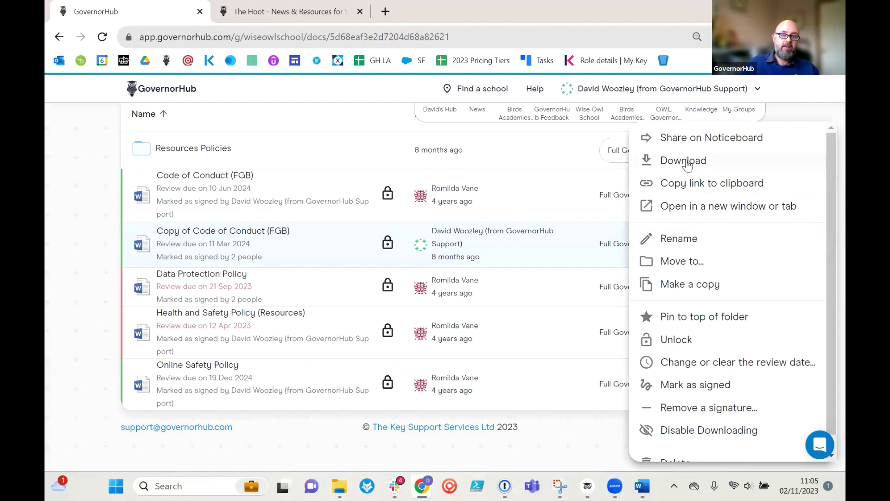
pyautogui.click(592, 243)
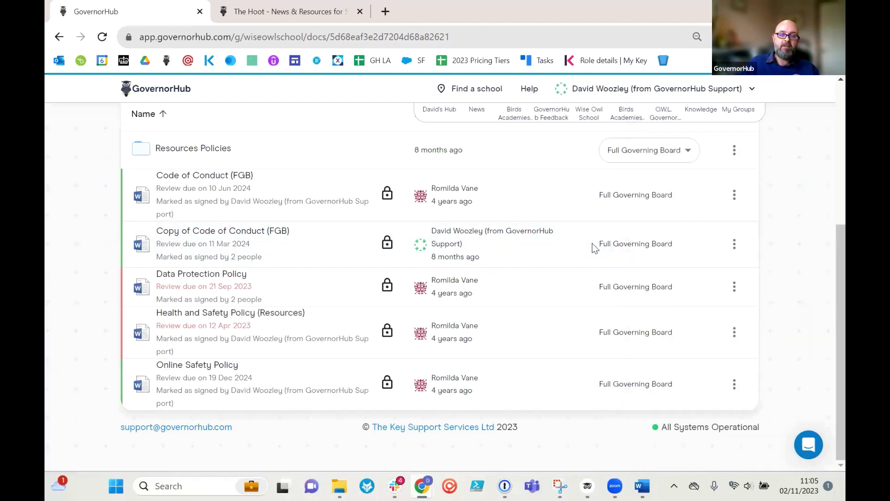
pyautogui.click(731, 248)
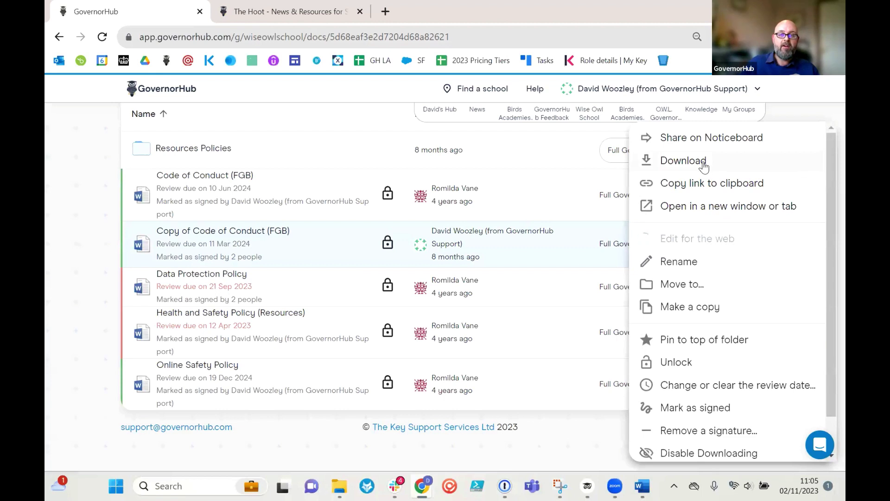
pyautogui.click(526, 288)
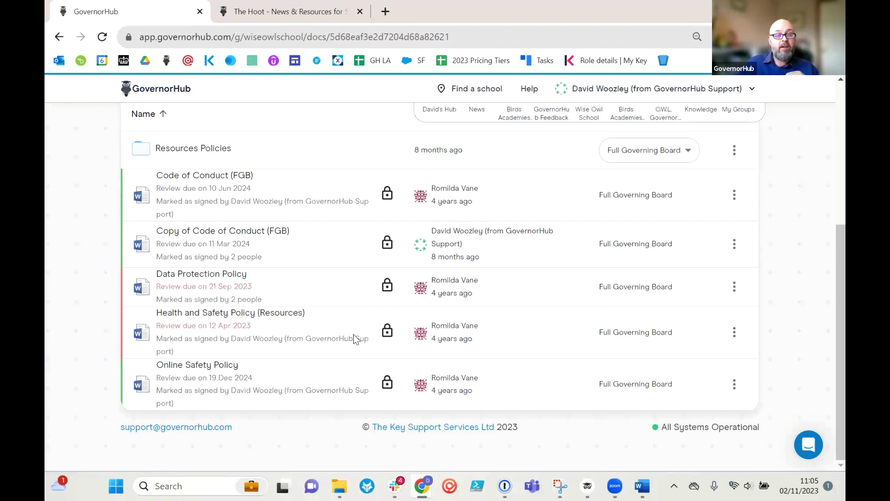
pyautogui.scroll(3, 327, 322)
pyautogui.scroll(-2, 328, 324)
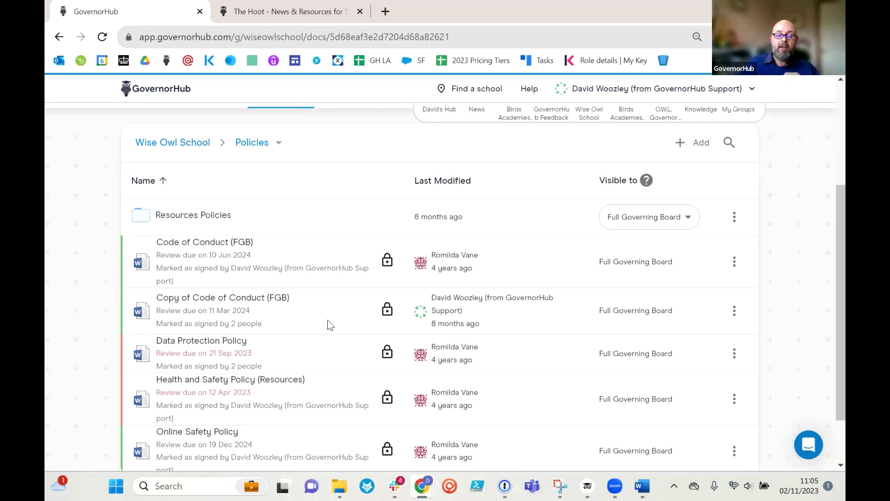
pyautogui.scroll(-2, 327, 323)
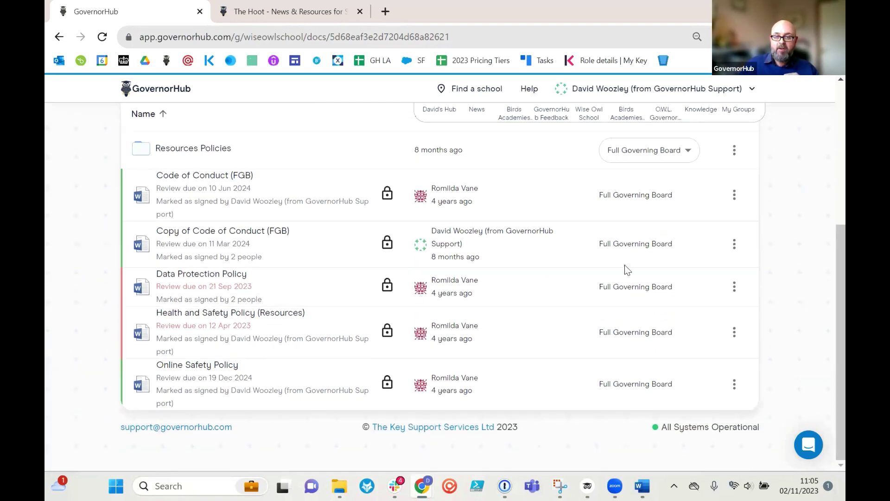
pyautogui.click(734, 241)
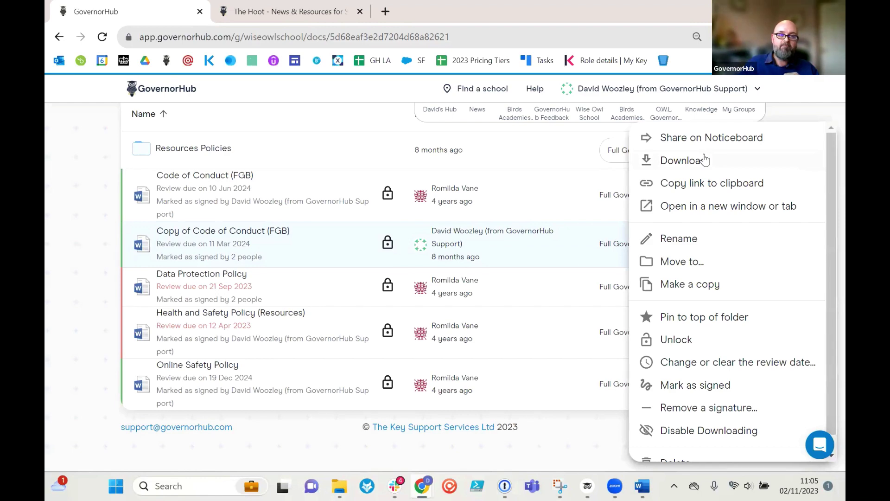
pyautogui.click(332, 290)
pyautogui.scroll(5, 332, 290)
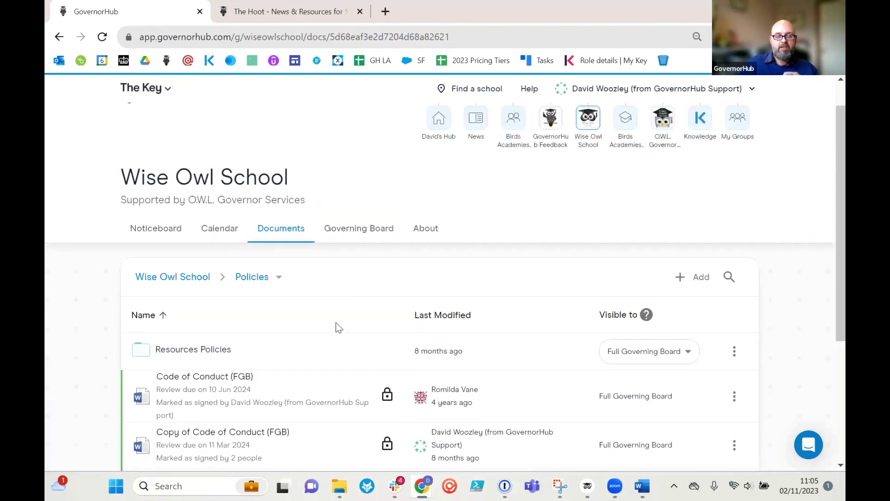
# - Open the Governor News page and look over the latest articles and upcoming events
pyautogui.scroll(1, 336, 327)
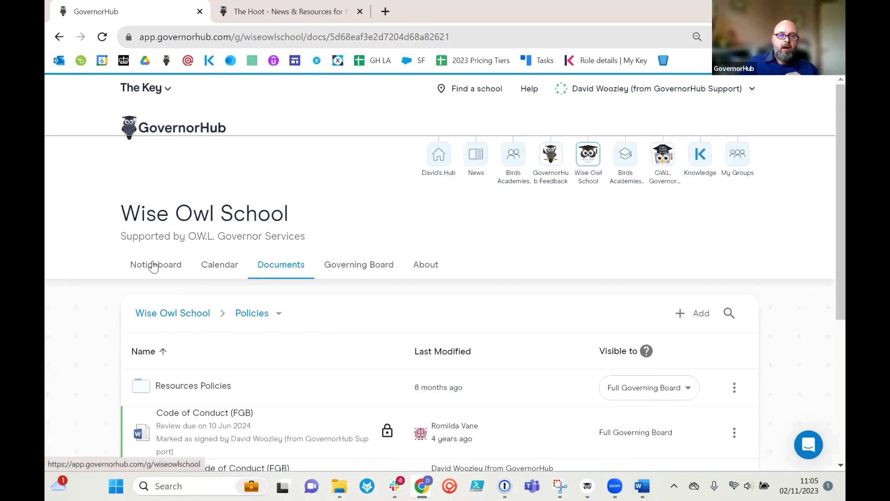
pyautogui.click(472, 160)
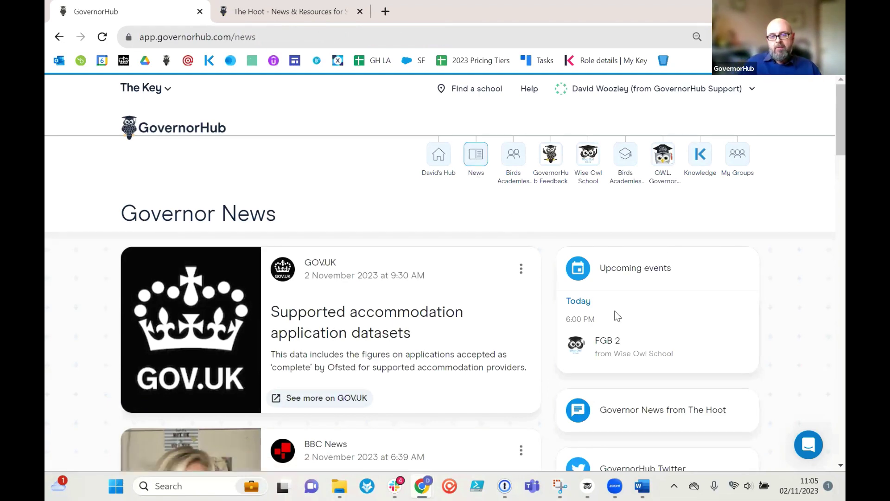
pyautogui.scroll(-2, 623, 309)
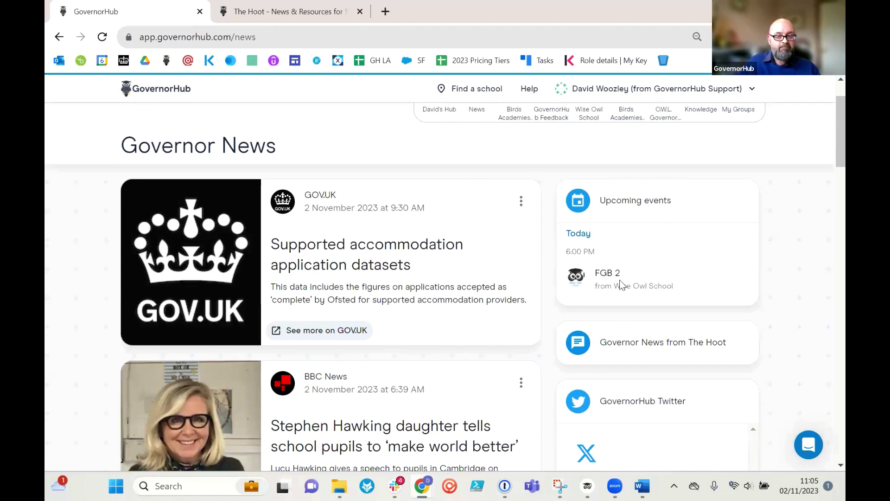
pyautogui.scroll(2, 609, 278)
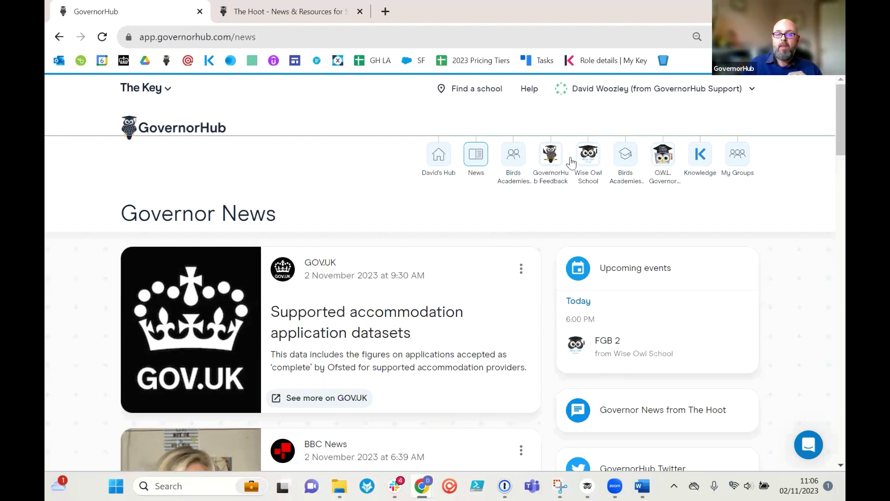
# - Open the Wise Owl School noticeboard and view its message box and latest post
pyautogui.click(588, 154)
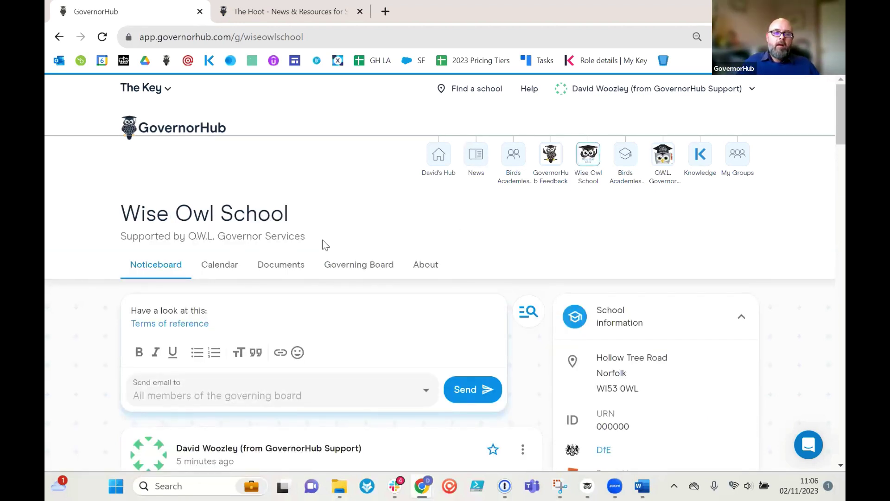
pyautogui.scroll(-2, 325, 222)
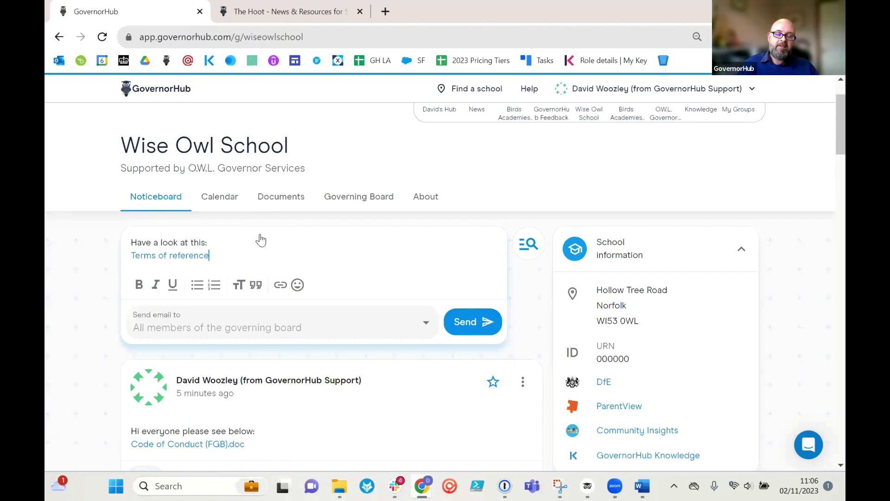
pyautogui.scroll(2, 258, 242)
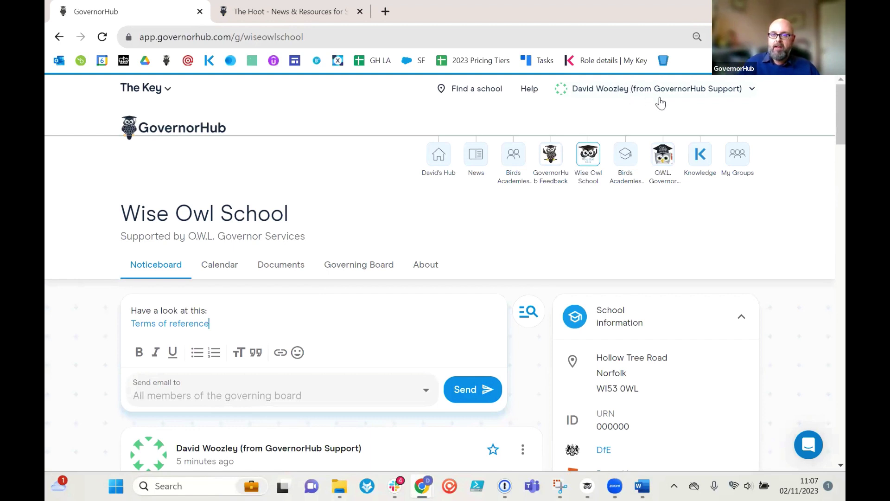
# - Open your own user profile and review its basic details, contact details and governor information
pyautogui.click(736, 90)
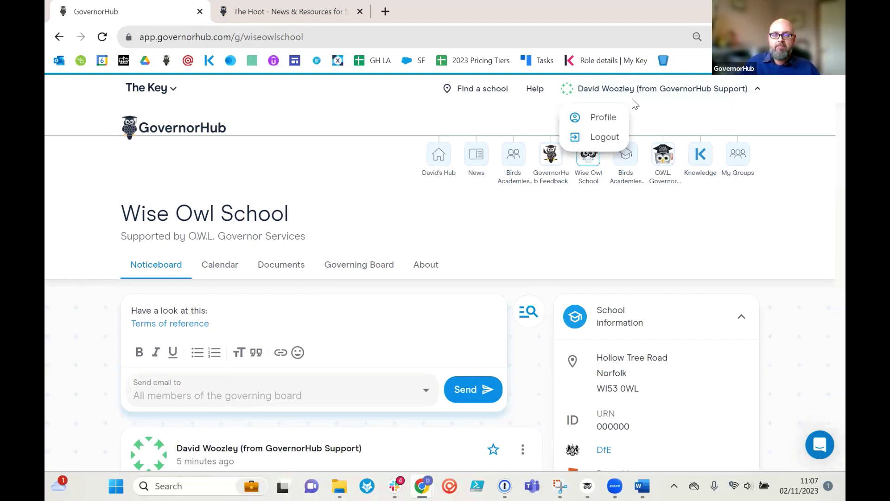
pyautogui.click(609, 118)
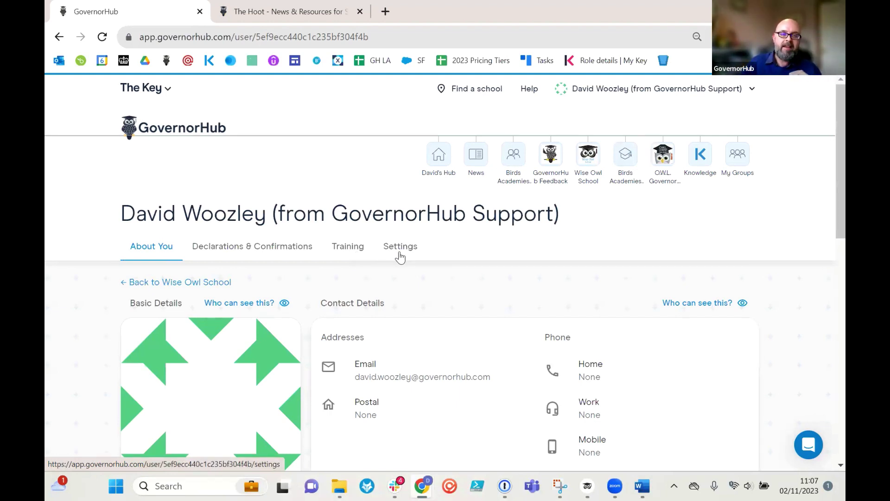
pyautogui.click(637, 90)
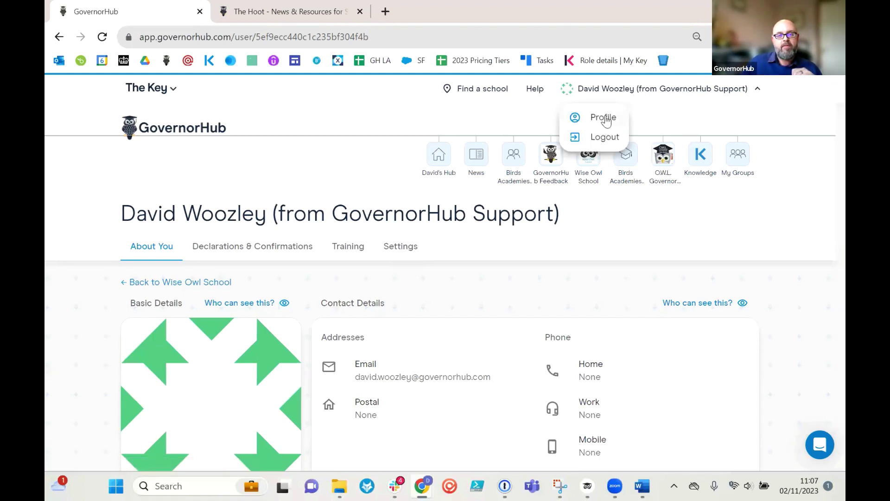
pyautogui.click(604, 119)
pyautogui.scroll(-2, 428, 241)
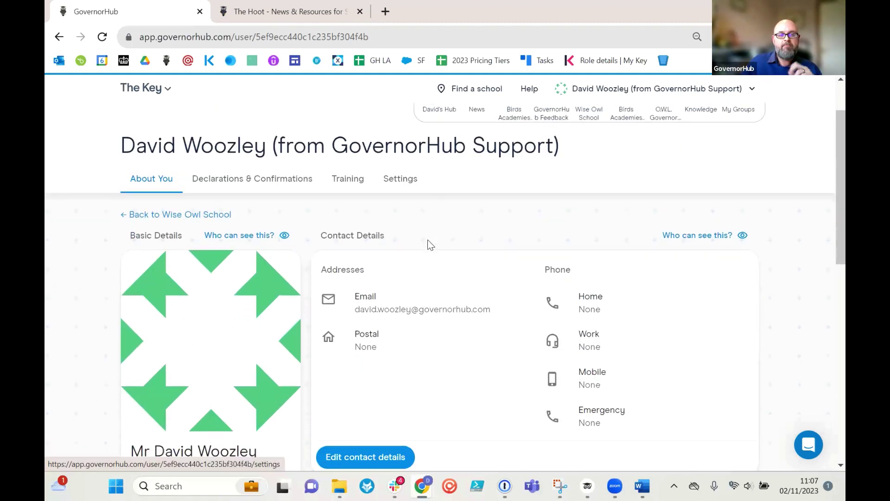
pyautogui.scroll(-2, 431, 248)
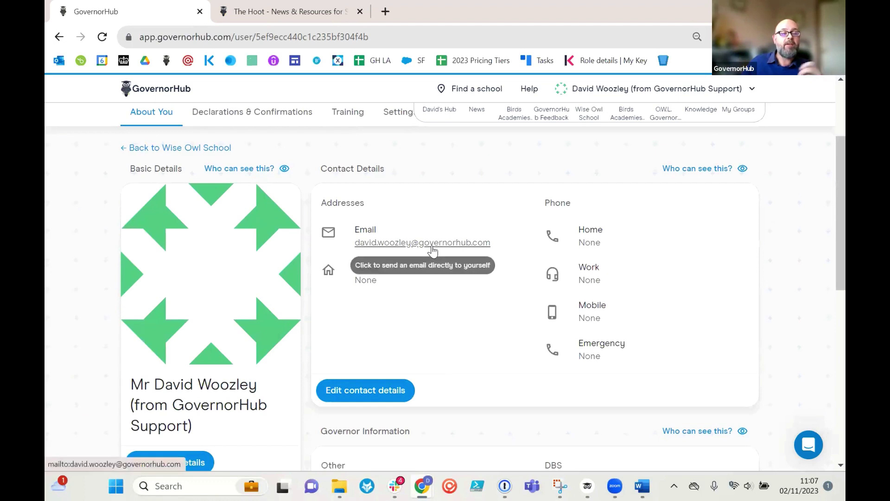
pyautogui.scroll(-2, 414, 316)
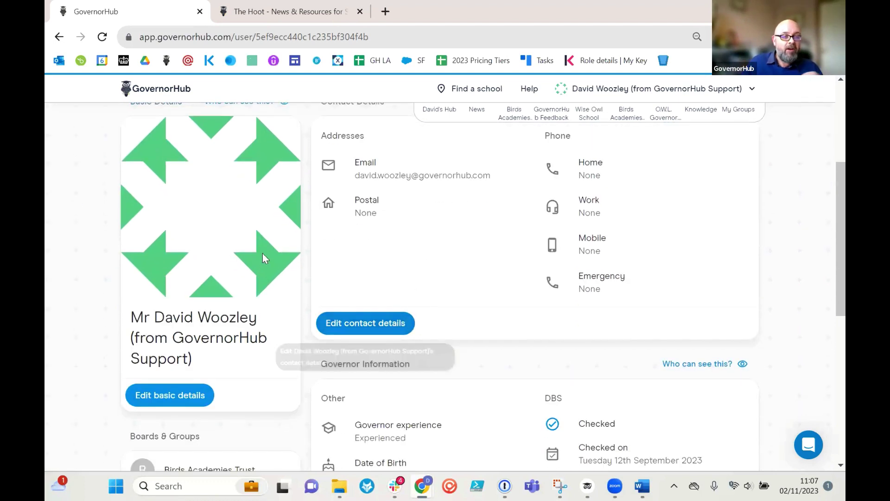
pyautogui.scroll(2, 499, 274)
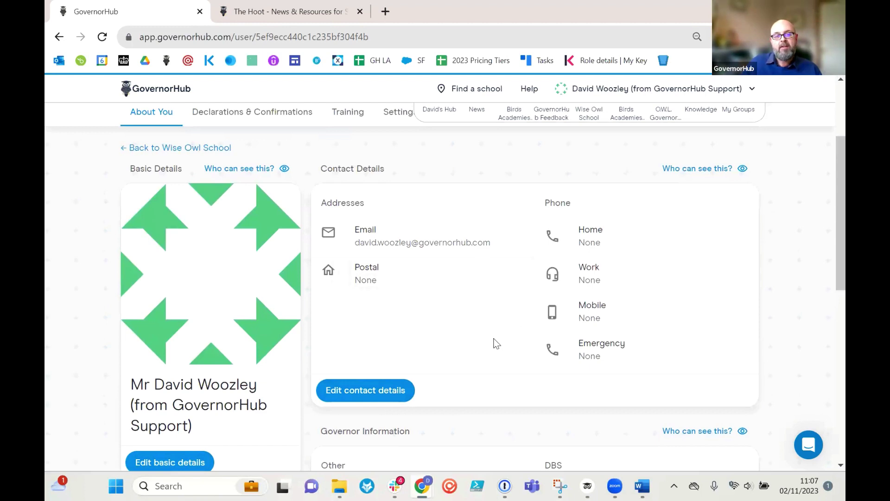
pyautogui.scroll(2, 496, 343)
pyautogui.scroll(-4, 494, 344)
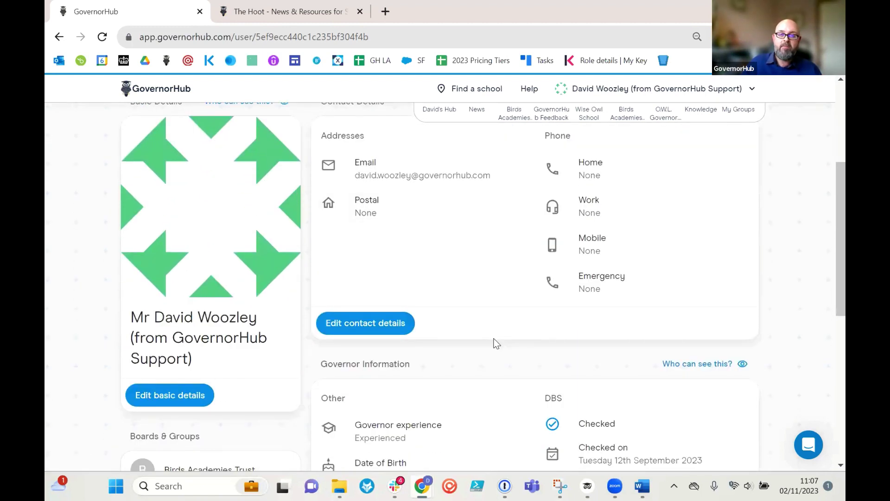
# - Open your contact details for editing to view the available fields, and close the form without changes
pyautogui.scroll(2, 496, 343)
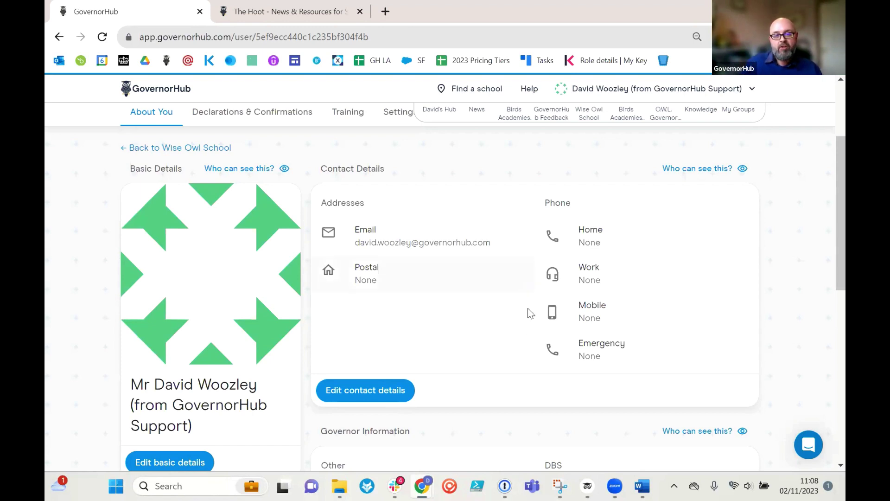
pyautogui.click(397, 393)
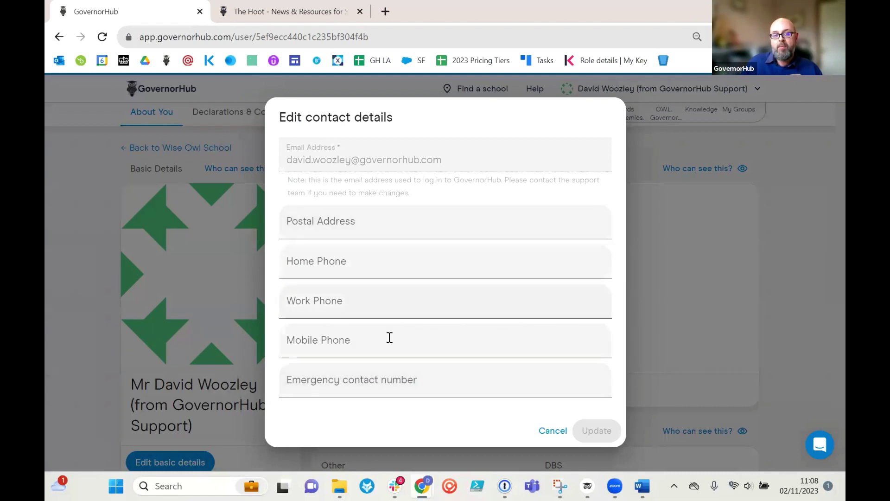
pyautogui.click(548, 431)
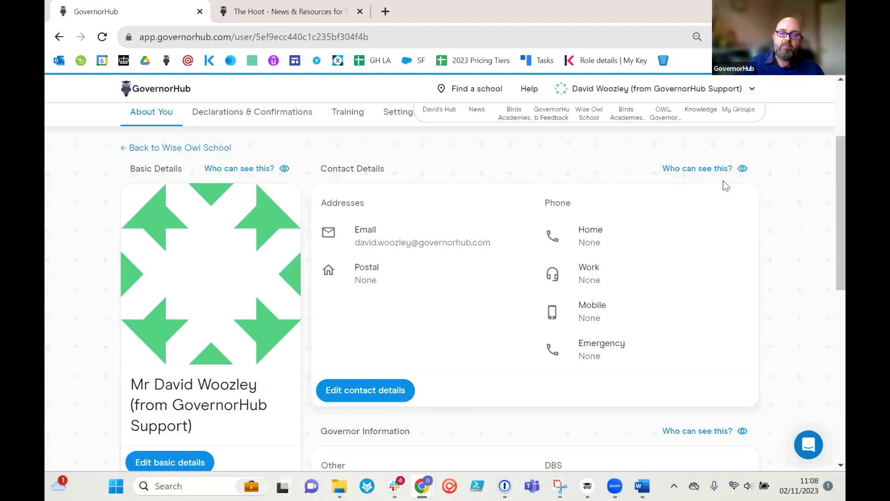
# - Show who can see your contact details and review the listed admins, staff groups and visibility option
pyautogui.scroll(2, 724, 179)
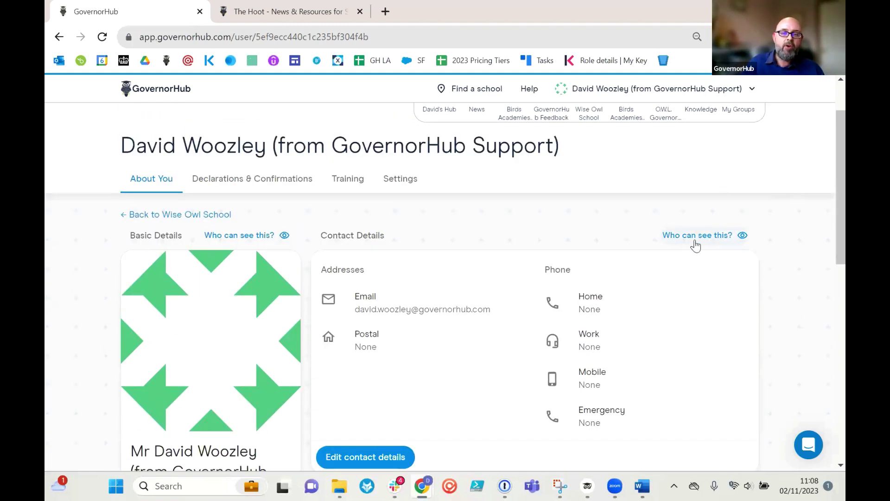
pyautogui.scroll(-2, 695, 246)
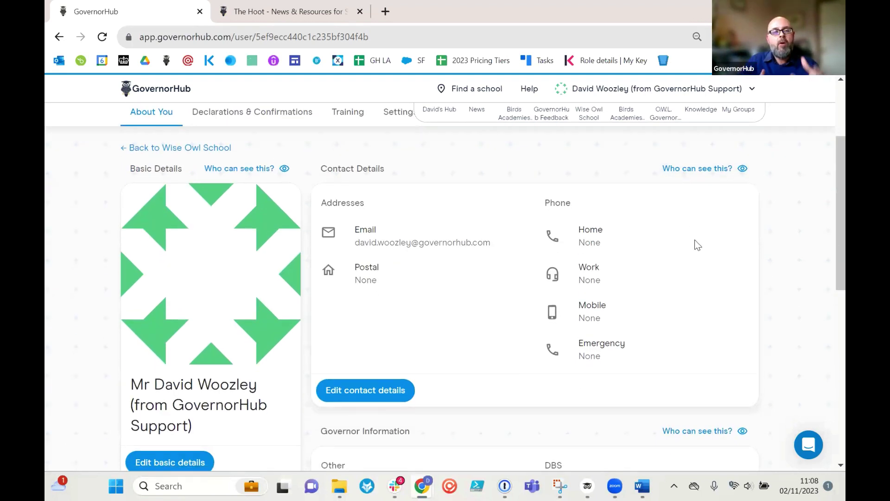
pyautogui.click(704, 177)
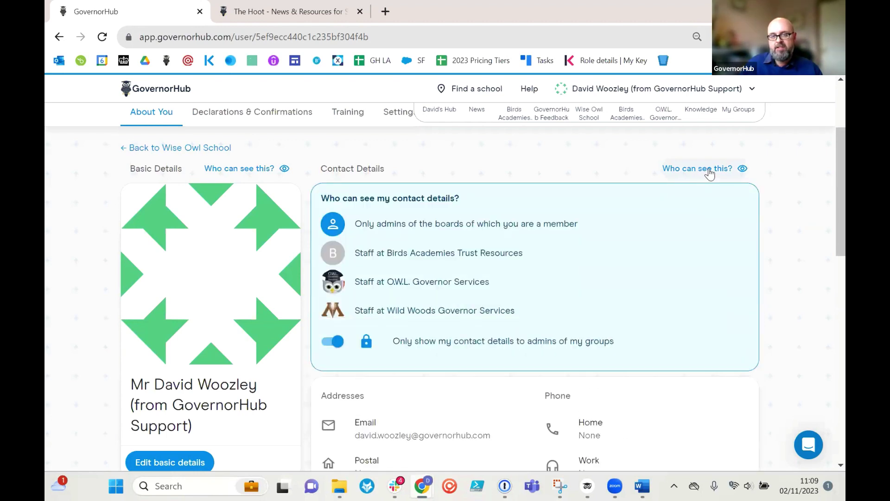
pyautogui.scroll(-2, 709, 182)
pyautogui.scroll(2, 709, 182)
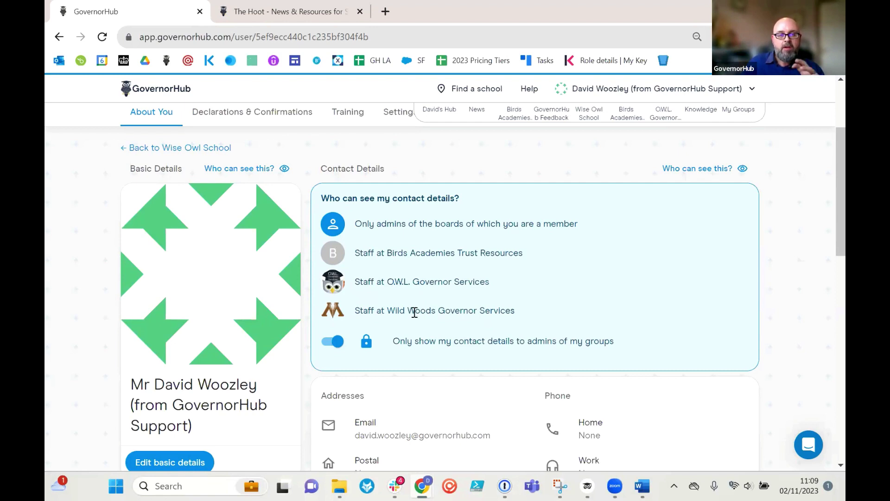
pyautogui.scroll(1, 413, 314)
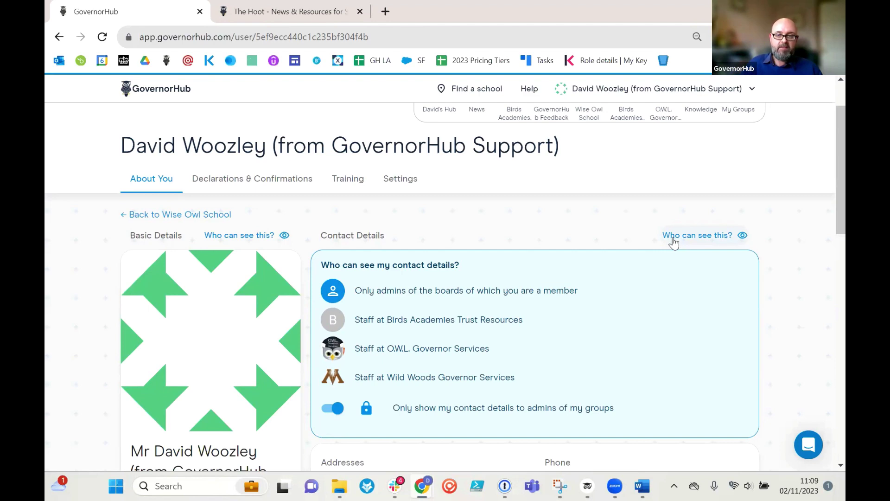
# - Open the headteacher's full profile from the current members of Wise Owl School's governing board
pyautogui.scroll(2, 607, 204)
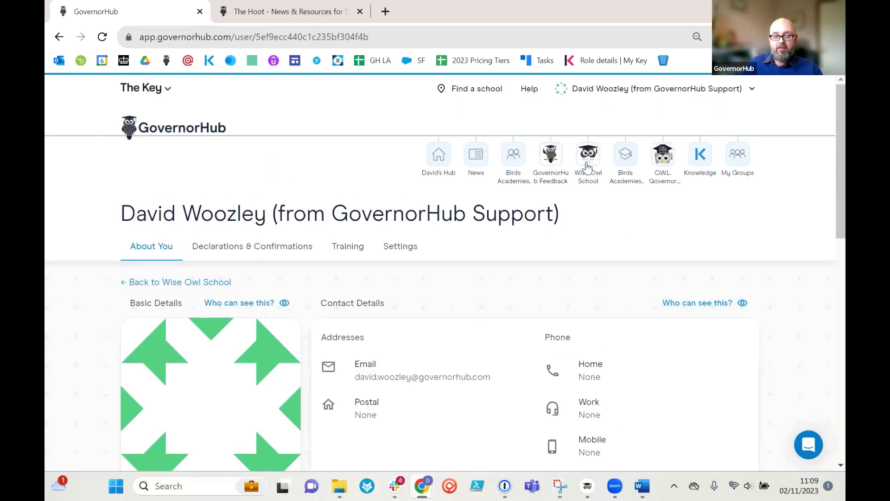
pyautogui.click(586, 167)
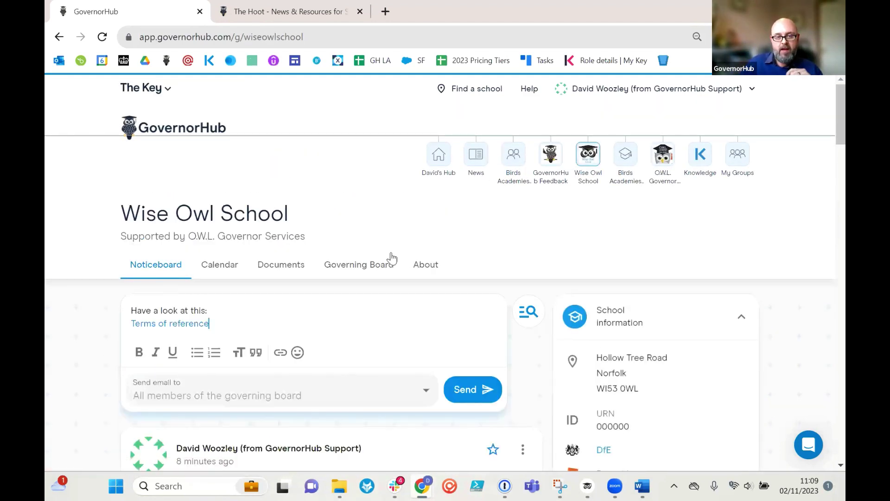
pyautogui.click(374, 274)
pyautogui.scroll(-2, 425, 247)
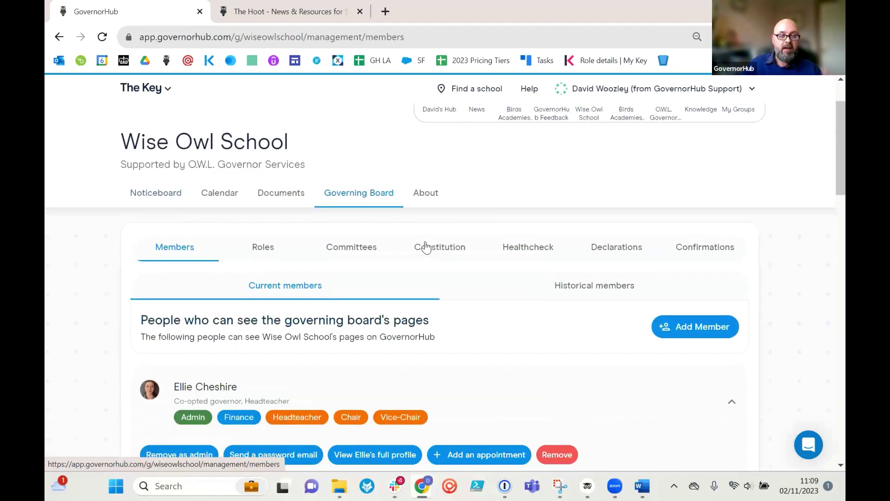
pyautogui.scroll(-2, 423, 246)
pyautogui.scroll(-2, 464, 264)
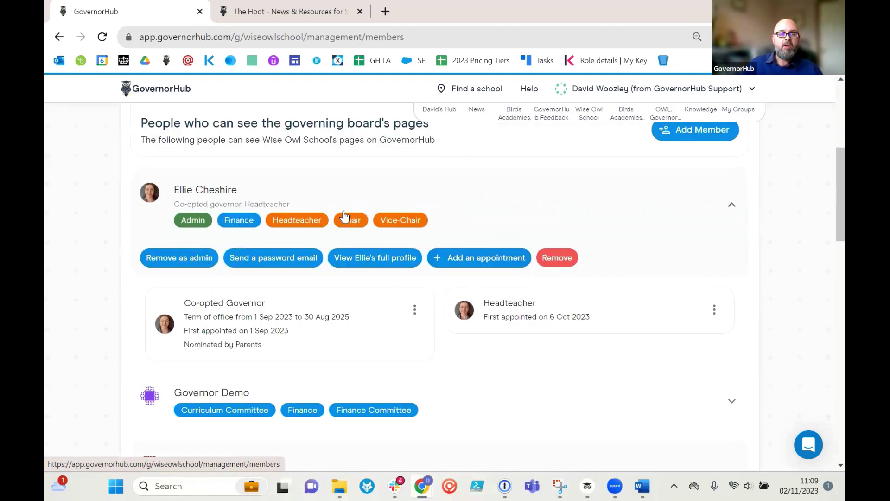
pyautogui.click(392, 183)
pyautogui.click(392, 183)
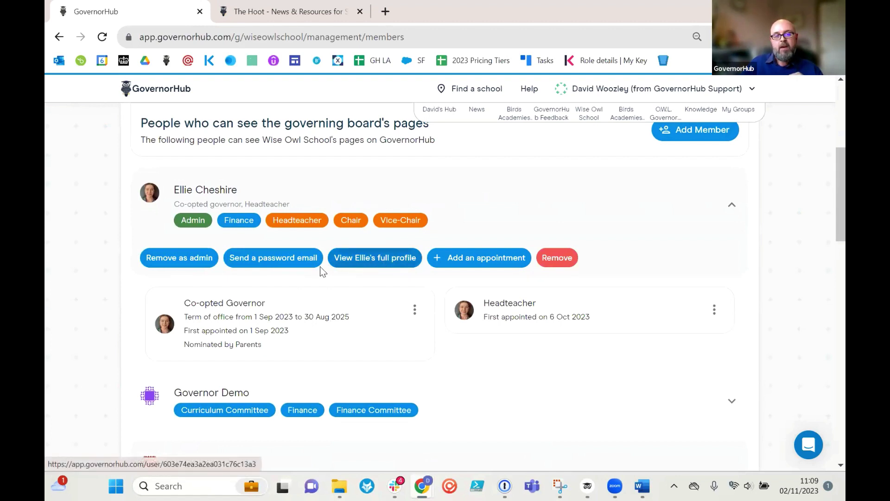
pyautogui.click(381, 258)
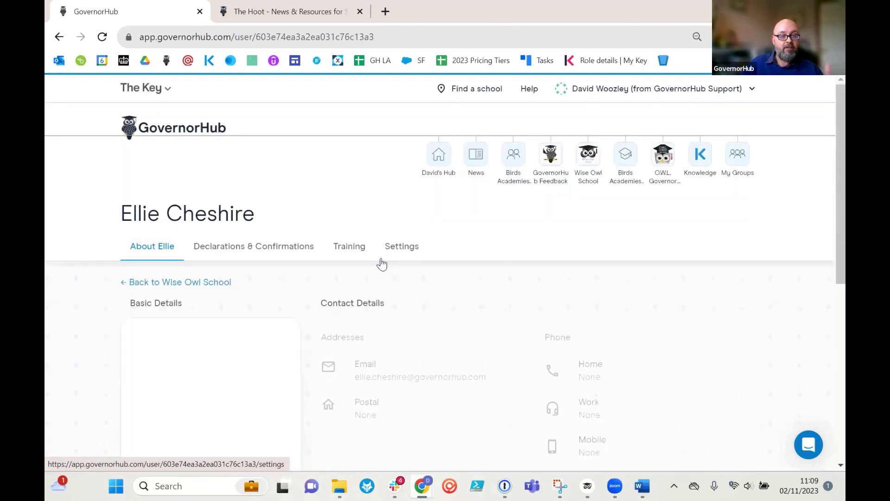
# - Examine the basic and contact details on the headteacher's profile
pyautogui.scroll(-2, 449, 289)
pyautogui.scroll(-1, 449, 293)
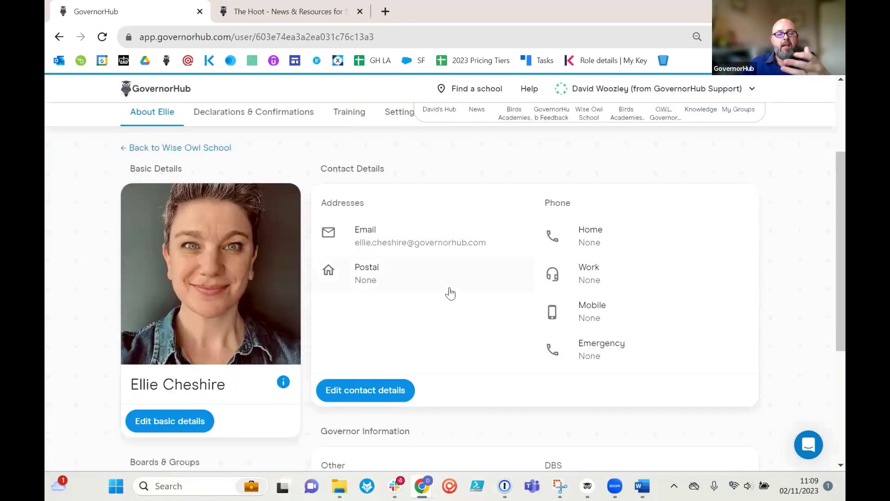
pyautogui.scroll(-2, 450, 293)
pyautogui.scroll(2, 450, 292)
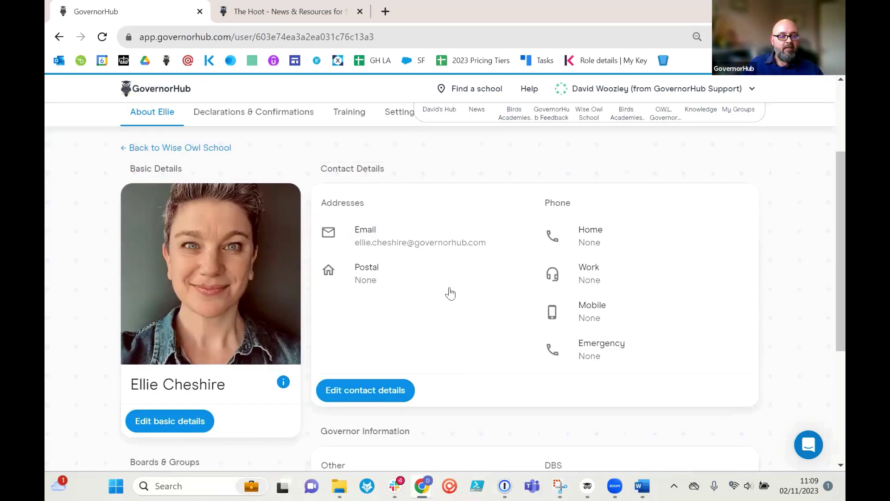
pyautogui.scroll(2, 450, 293)
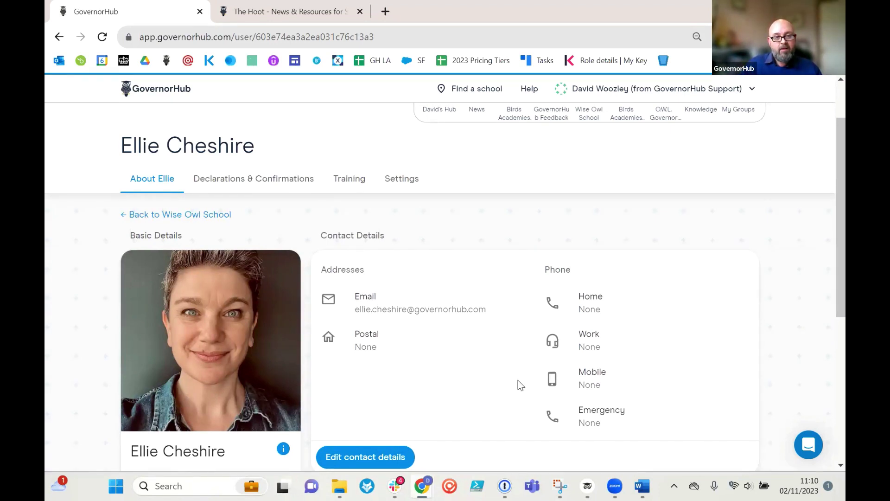
pyautogui.scroll(2, 519, 380)
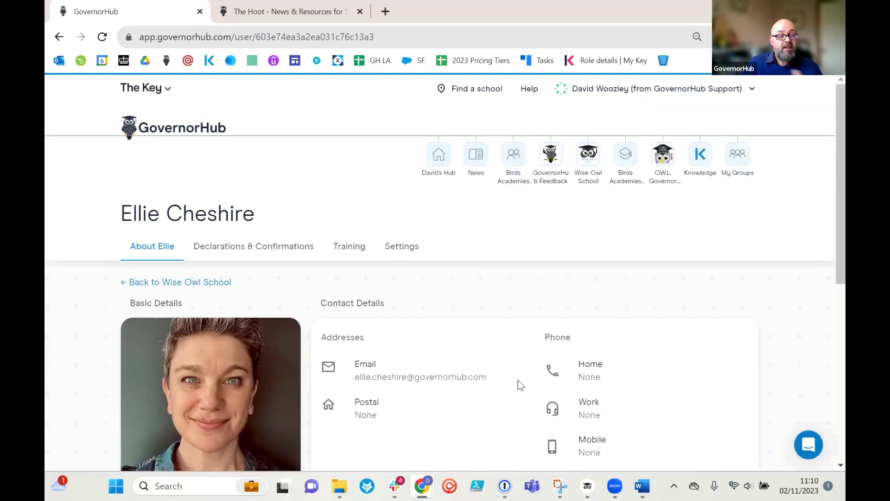
pyautogui.scroll(-1, 512, 386)
pyautogui.scroll(1, 512, 385)
# - Return to the Wise Owl School noticeboard and reopen your own user profile
pyautogui.click(592, 160)
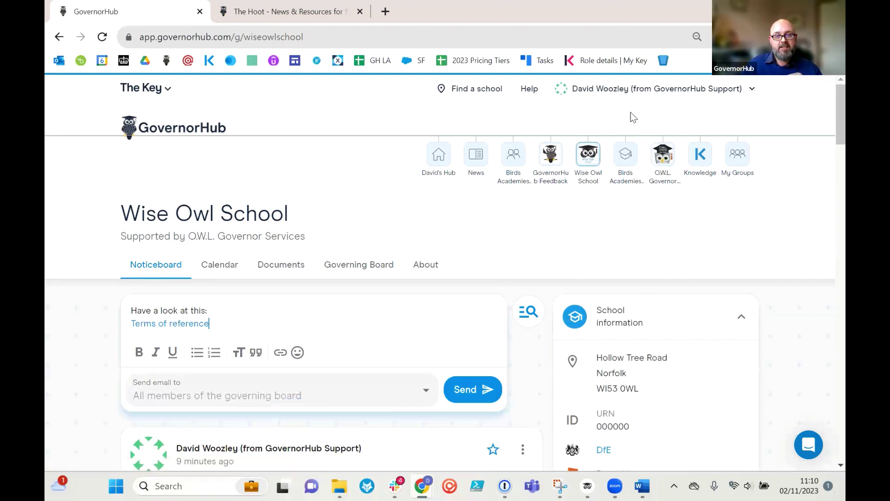
pyautogui.click(633, 93)
pyautogui.click(603, 117)
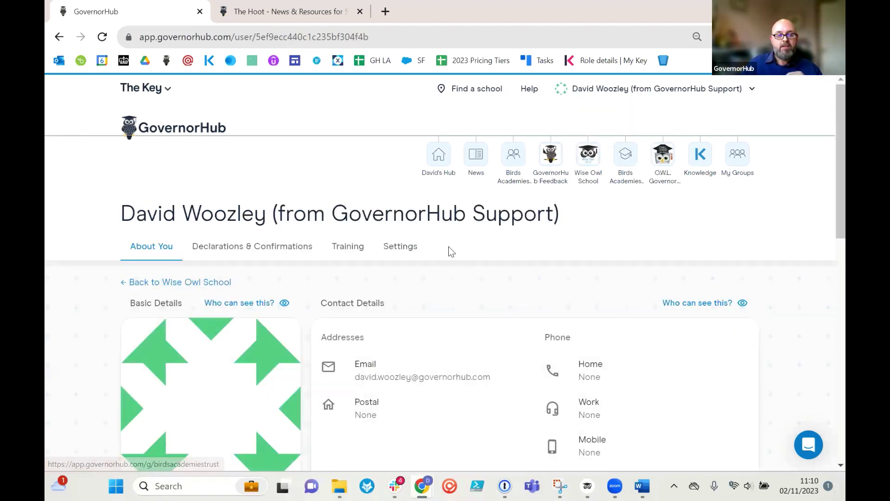
# - Show who can see your contact details and switch the option to show them only to admins of your groups off and back on
pyautogui.scroll(-1, 456, 269)
pyautogui.scroll(-1, 455, 273)
pyautogui.click(730, 170)
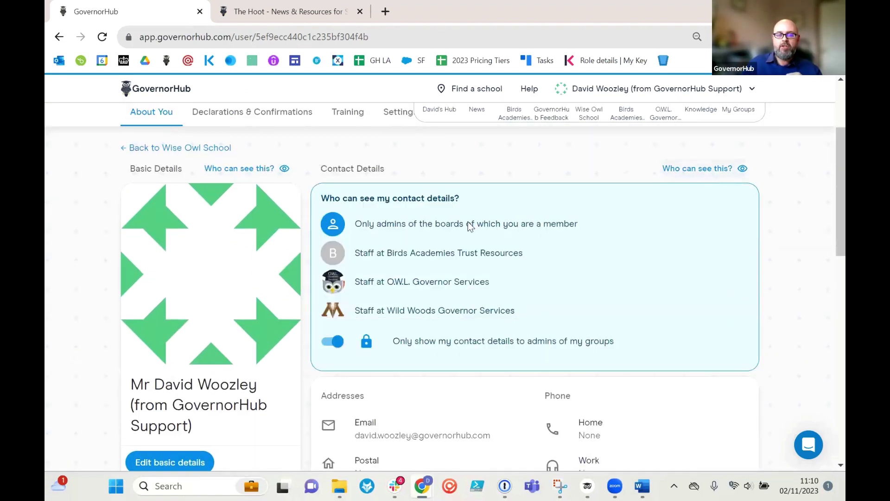
pyautogui.click(336, 341)
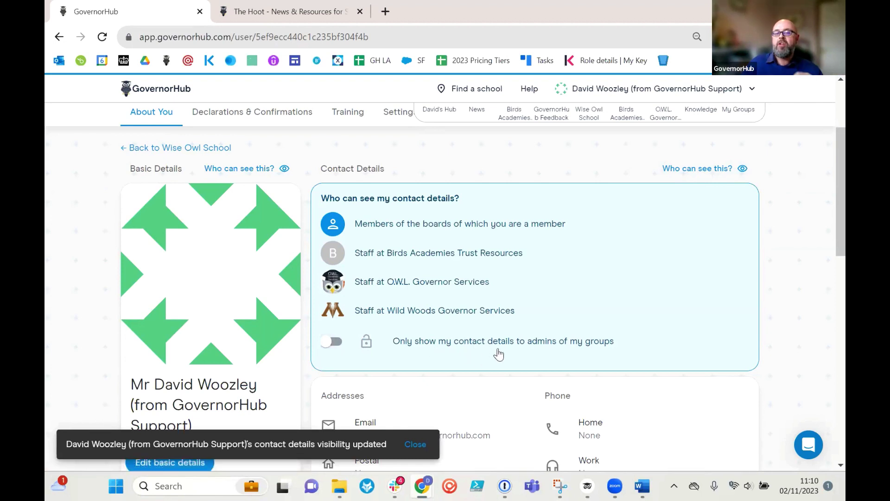
pyautogui.click(332, 342)
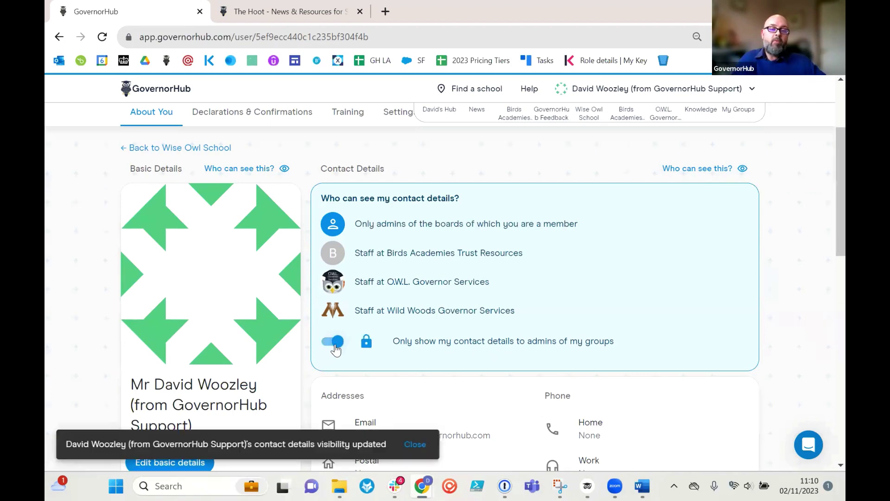
# - Examine the Governor Information section of your profile, highlighting the DBS reference numbers
pyautogui.scroll(-2, 692, 304)
pyautogui.scroll(-2, 692, 306)
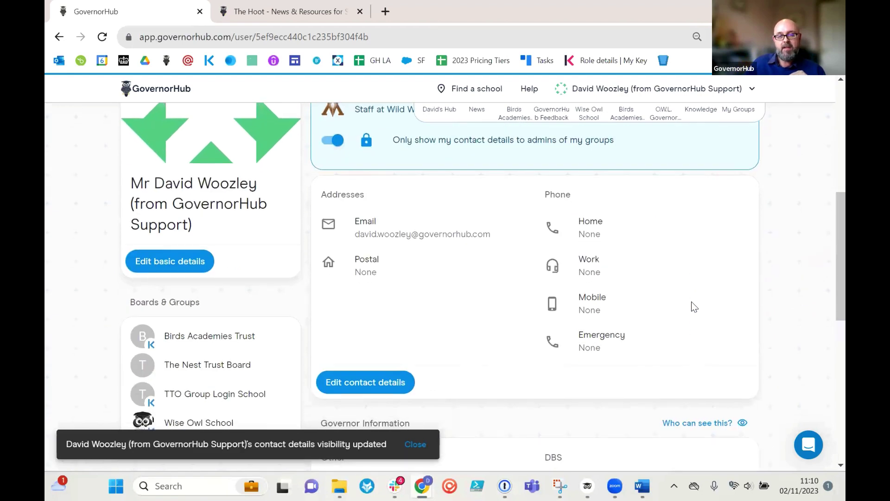
pyautogui.scroll(-3, 692, 306)
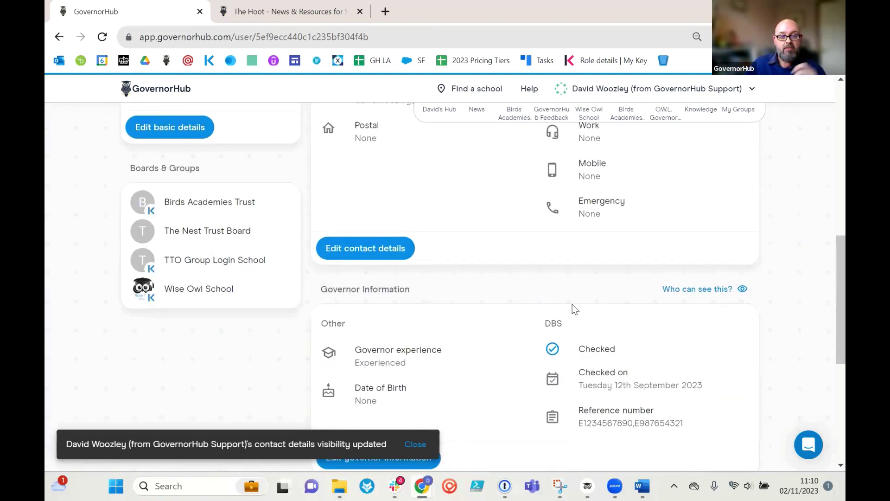
pyautogui.scroll(-3, 574, 308)
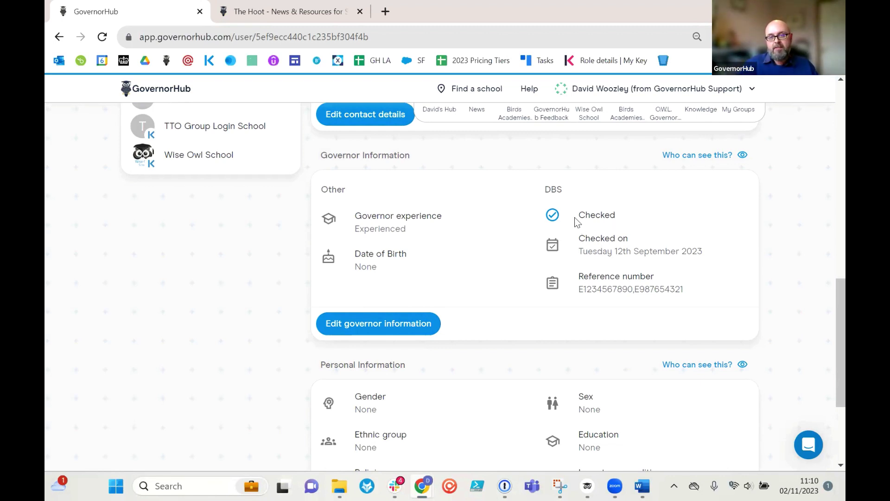
pyautogui.moveTo(580, 287); pyautogui.dragTo(631, 292)
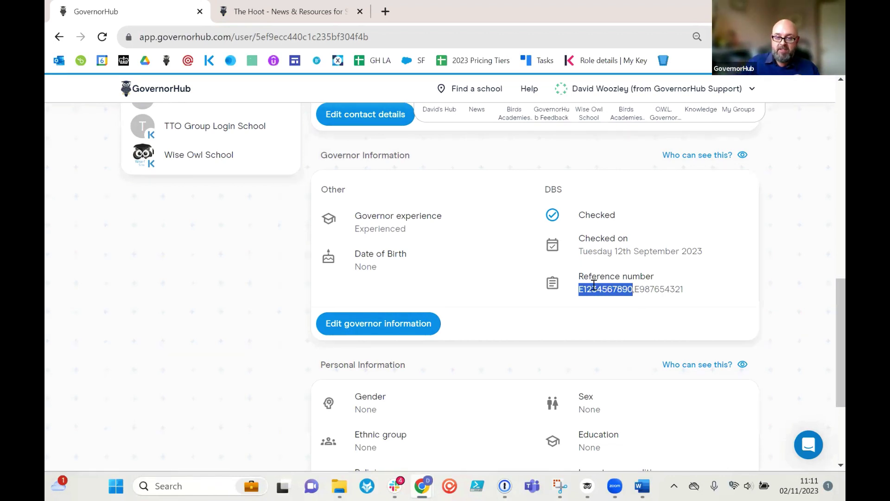
pyautogui.click(590, 287)
pyautogui.moveTo(579, 287); pyautogui.dragTo(633, 291)
pyautogui.click(633, 296)
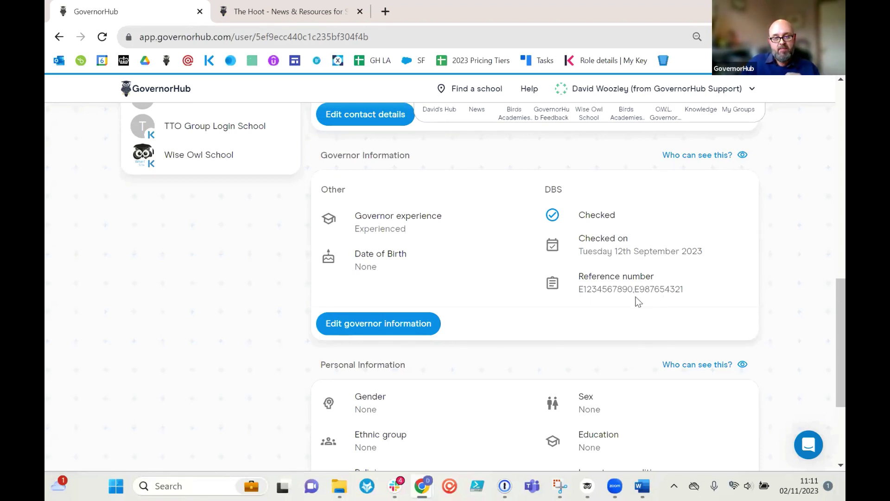
pyautogui.moveTo(580, 289); pyautogui.dragTo(684, 289)
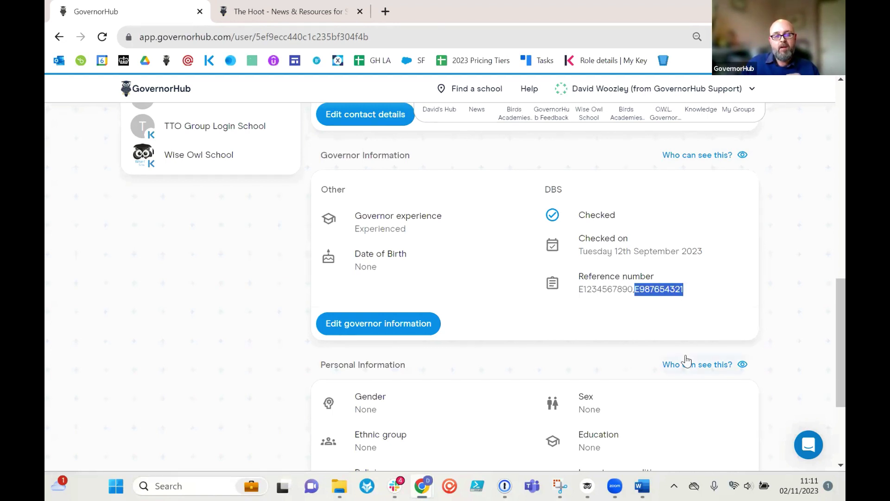
pyautogui.click(625, 318)
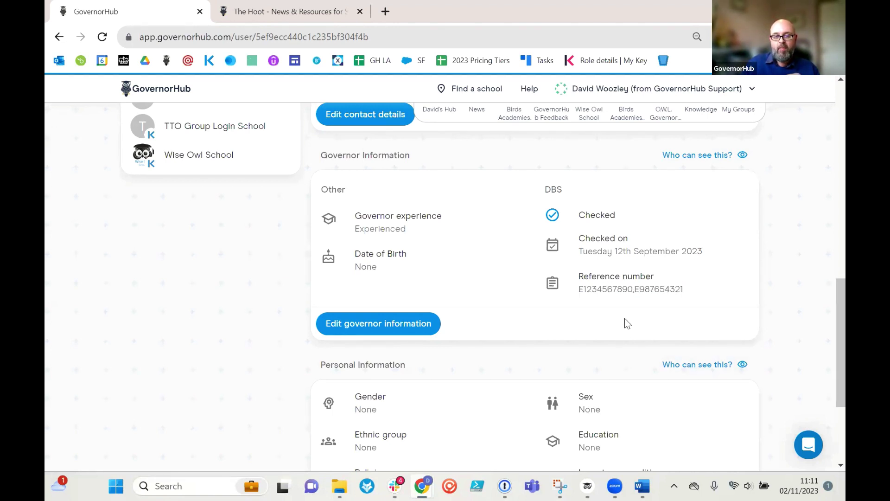
# - Review the Personal Information section and compare it with the contact details and governor information on the same profile
pyautogui.scroll(-3, 624, 318)
pyautogui.scroll(-1, 624, 318)
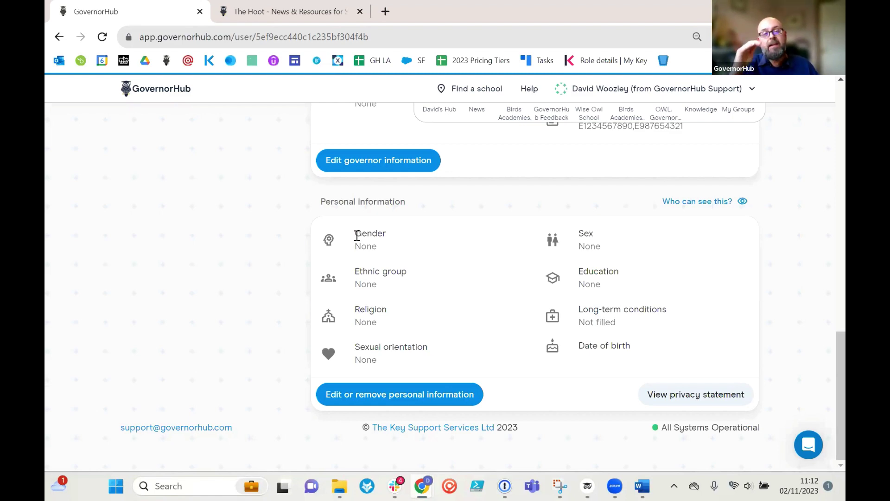
pyautogui.scroll(8, 356, 236)
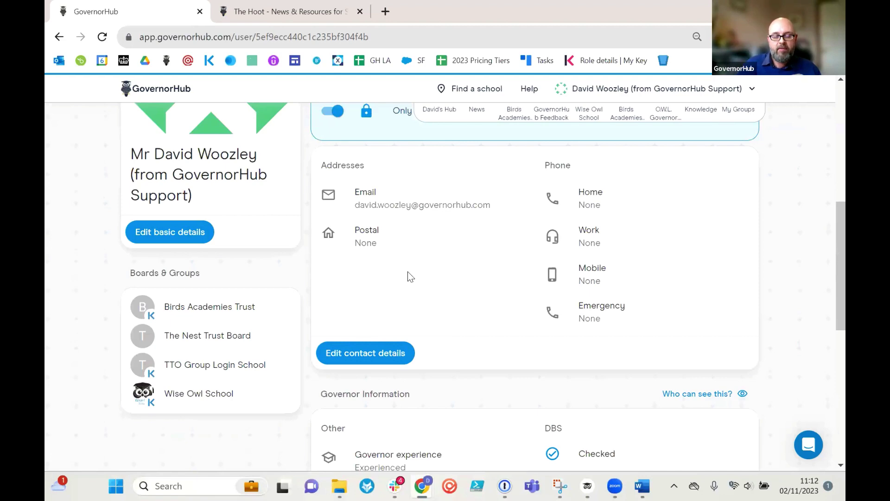
pyautogui.scroll(-3, 410, 277)
pyautogui.scroll(-4, 426, 300)
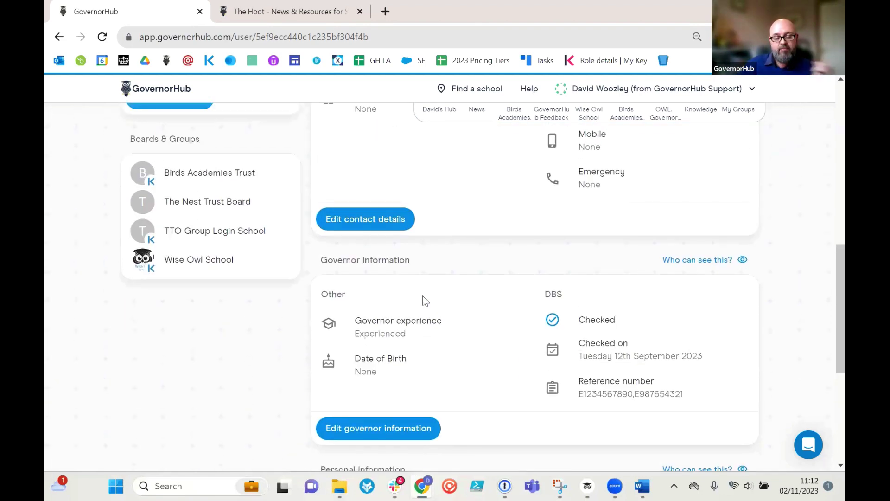
pyautogui.scroll(-2, 463, 279)
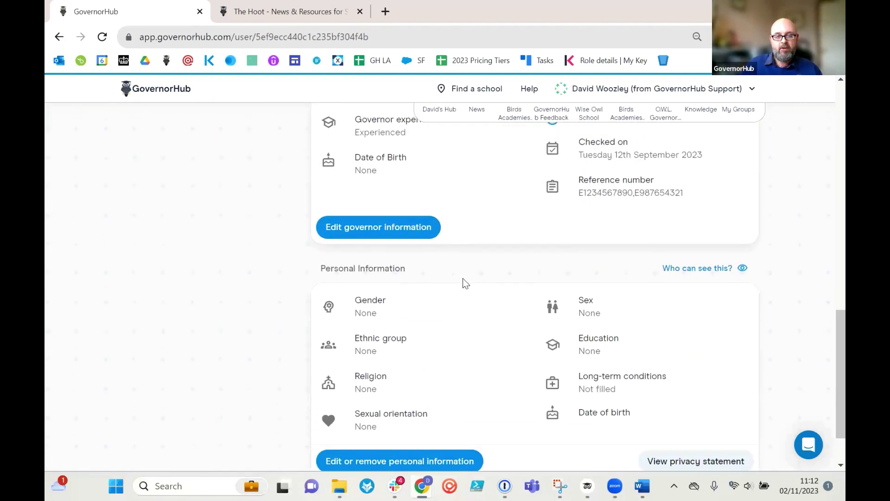
pyautogui.scroll(1, 463, 279)
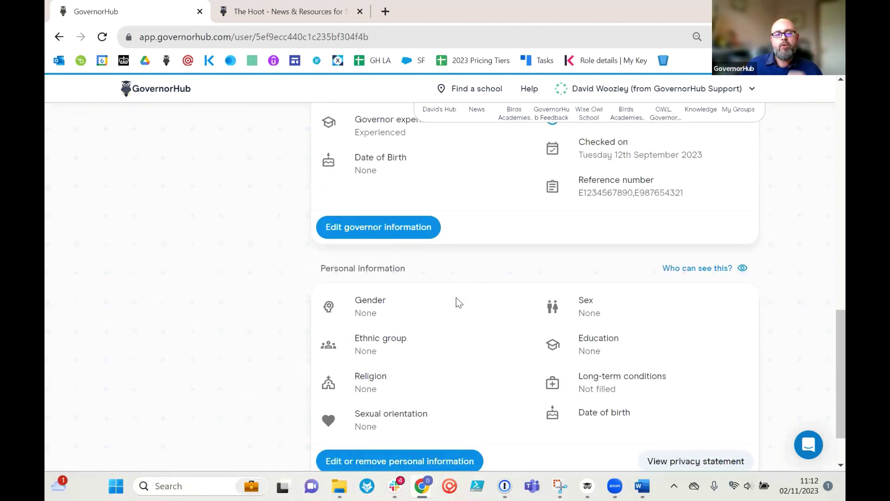
# - Show who can see your personal information and hide the explanation again
pyautogui.scroll(-2, 457, 301)
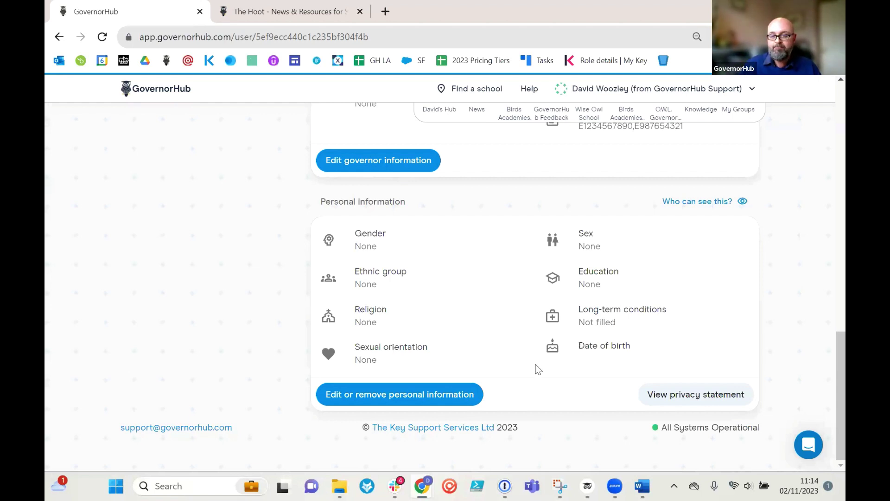
pyautogui.click(731, 205)
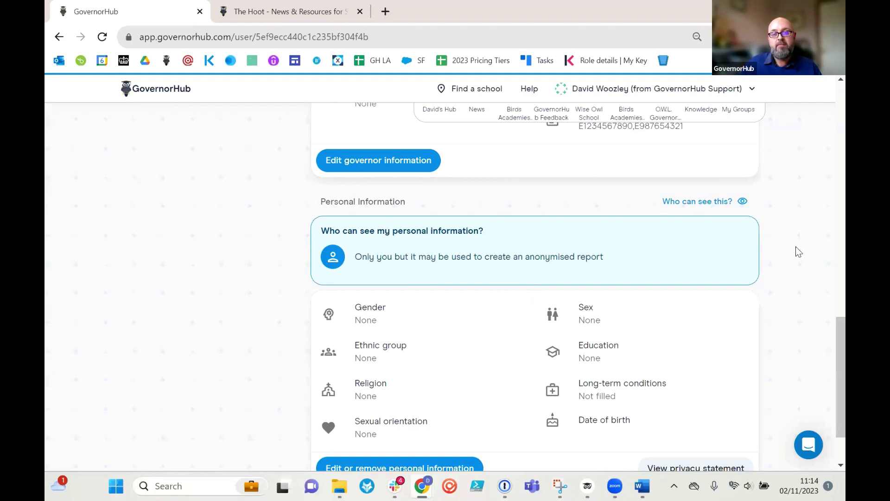
pyautogui.click(739, 203)
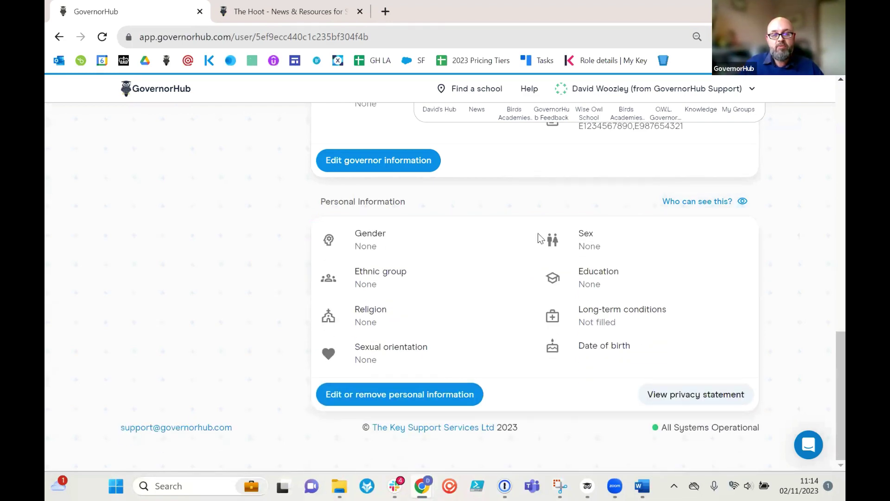
# - Open your Declarations & Confirmations page and point out the Profile option under your account name
pyautogui.scroll(10, 529, 248)
pyautogui.scroll(5, 529, 248)
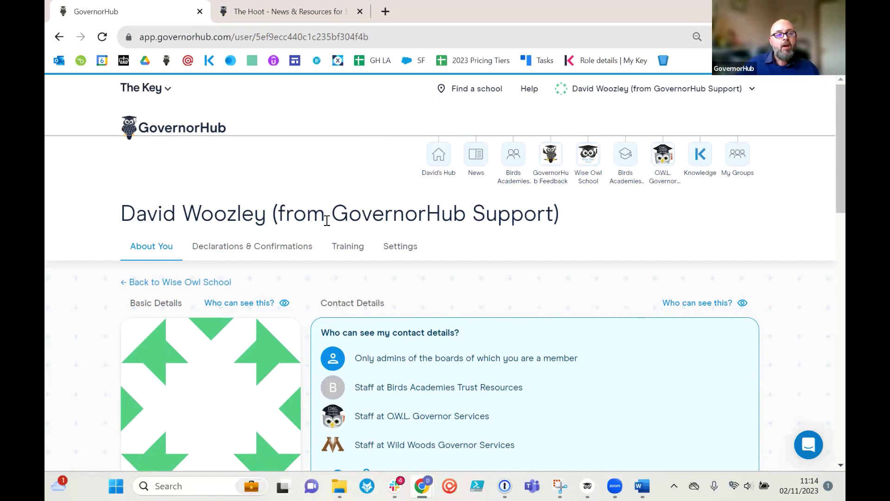
pyautogui.click(255, 250)
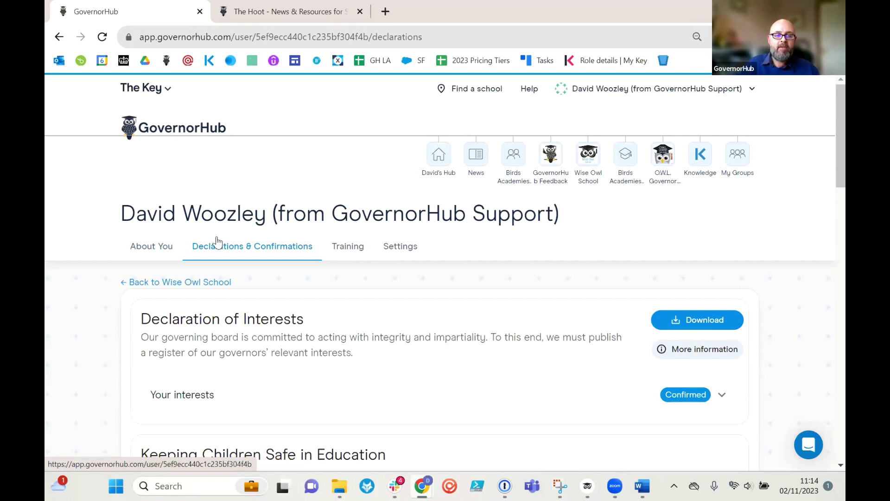
pyautogui.scroll(-1, 260, 235)
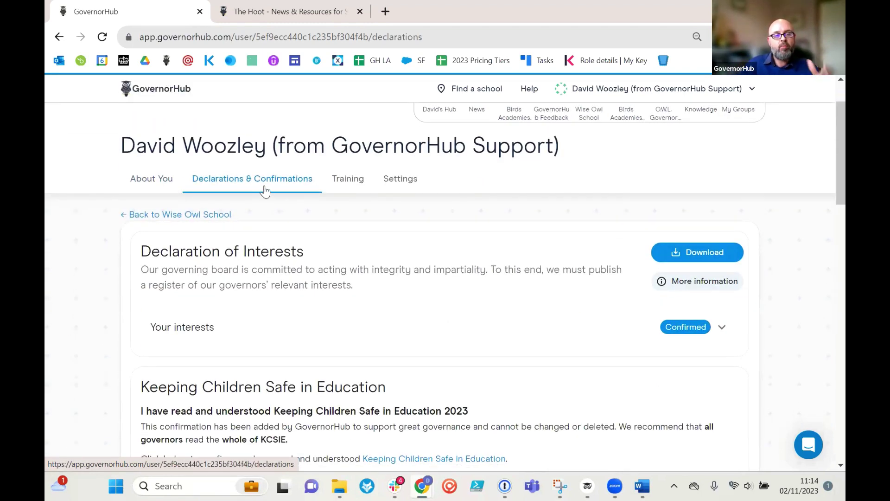
pyautogui.scroll(1, 269, 197)
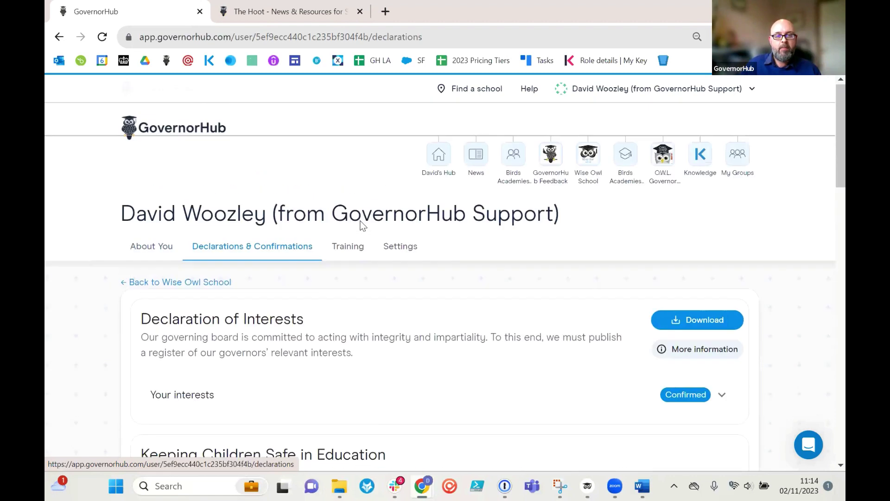
pyautogui.click(656, 90)
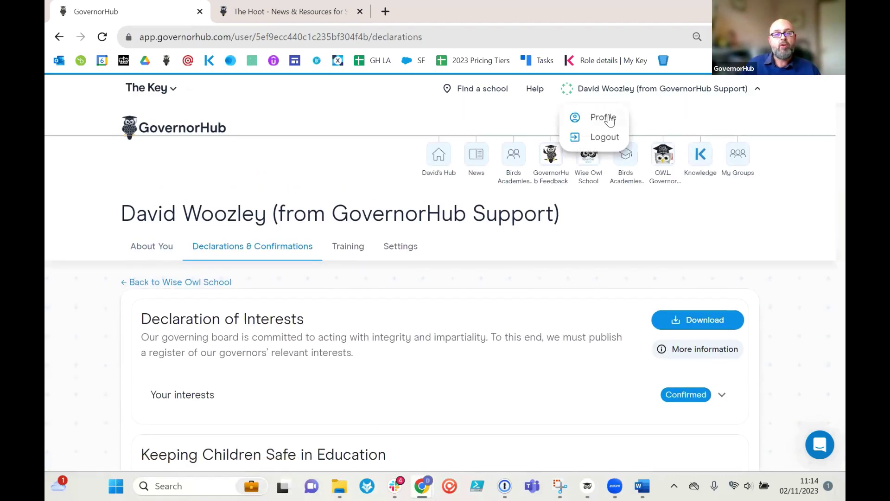
pyautogui.click(525, 259)
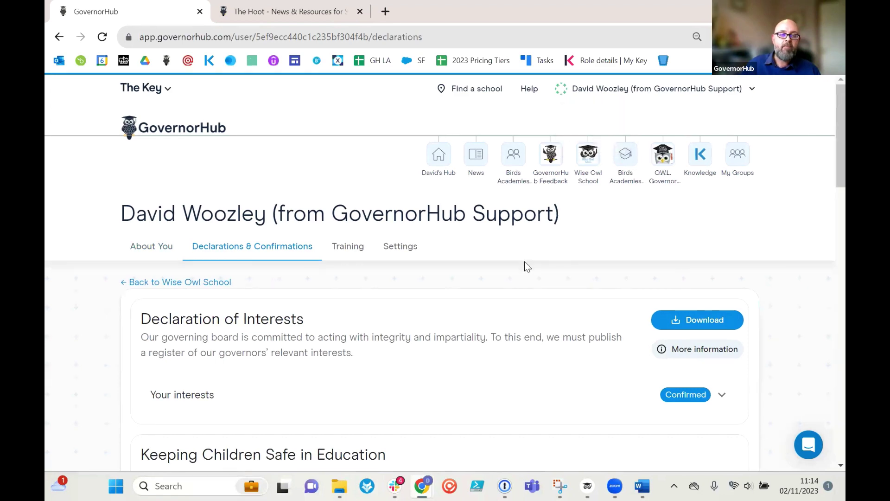
# - Expand your interests under Declaration of Interests and examine the Carpets R Us entry
pyautogui.scroll(-1, 464, 291)
pyautogui.scroll(-1, 285, 205)
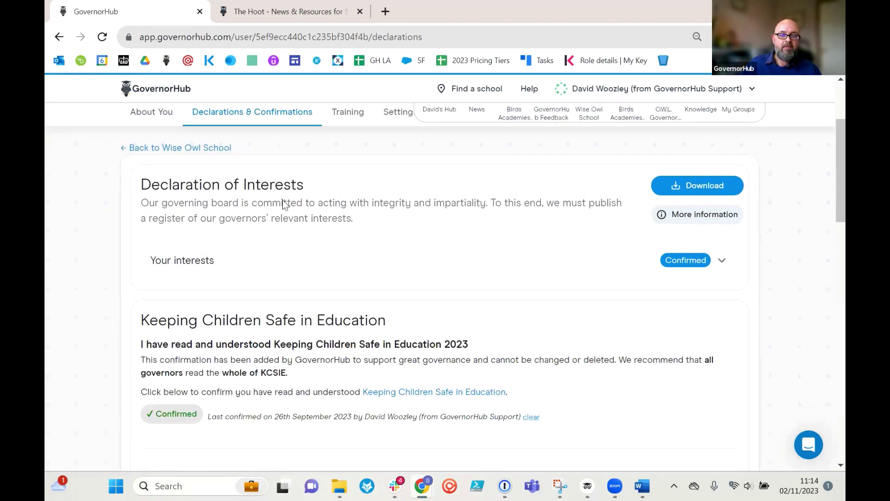
pyautogui.scroll(1, 325, 225)
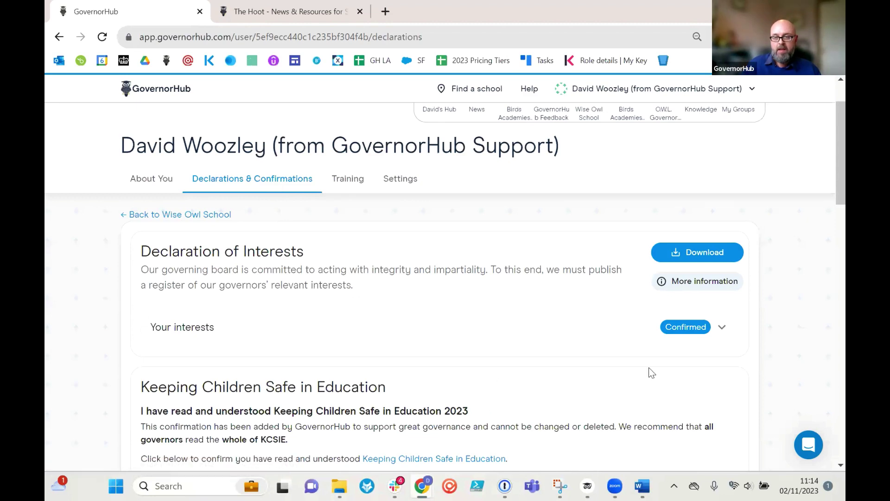
pyautogui.click(720, 330)
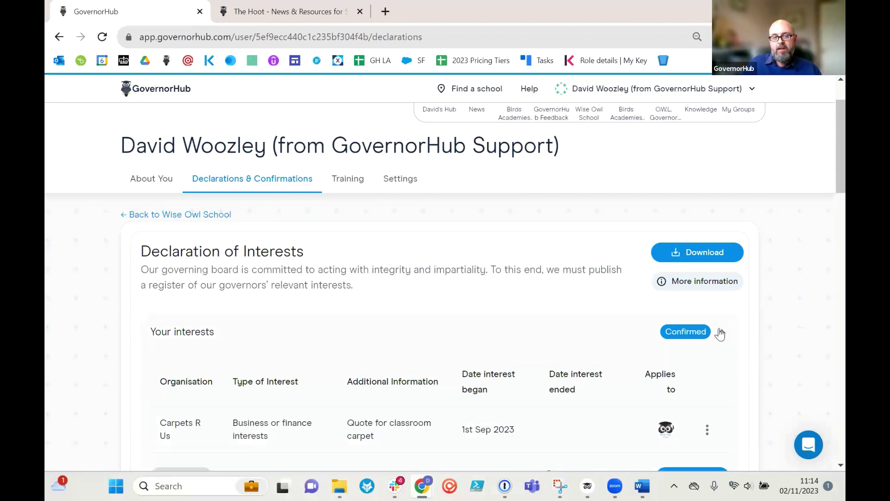
pyautogui.scroll(-1, 455, 261)
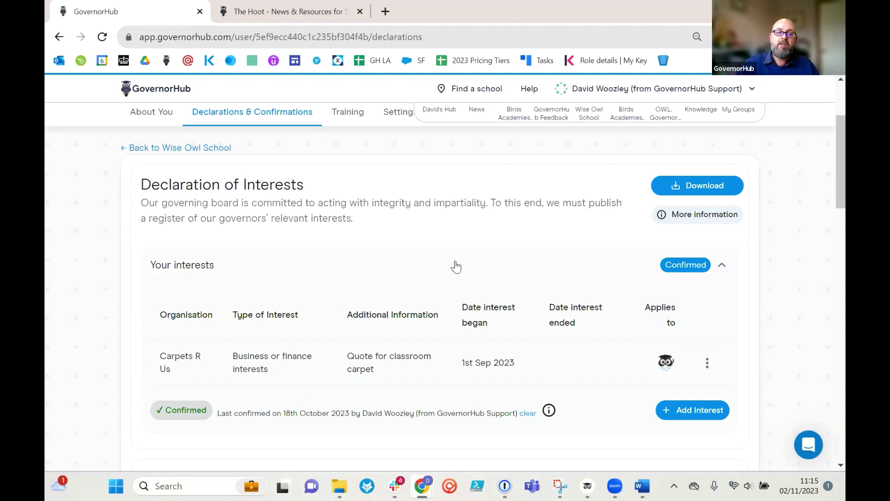
pyautogui.scroll(-2, 319, 298)
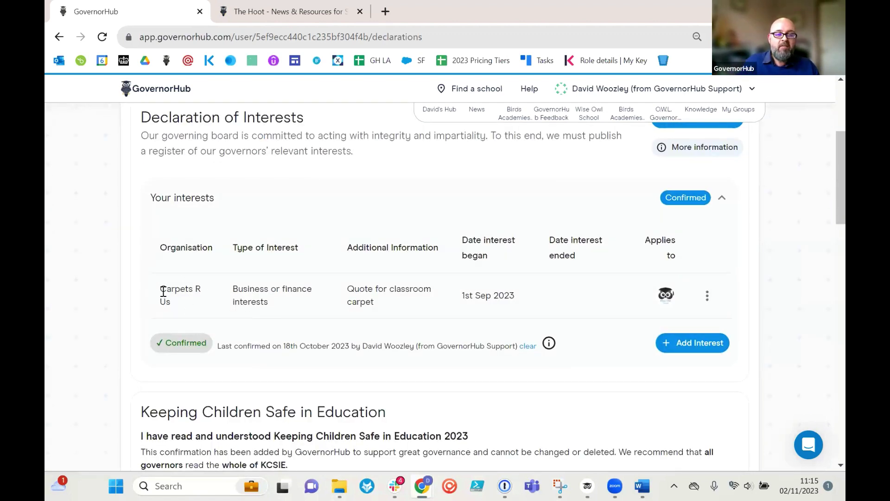
pyautogui.moveTo(163, 291); pyautogui.dragTo(175, 310)
pyautogui.click(174, 309)
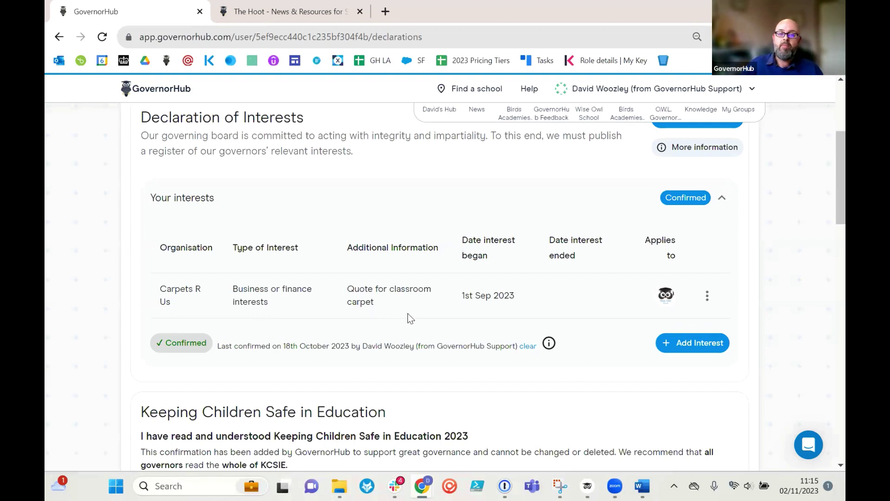
pyautogui.scroll(2, 418, 315)
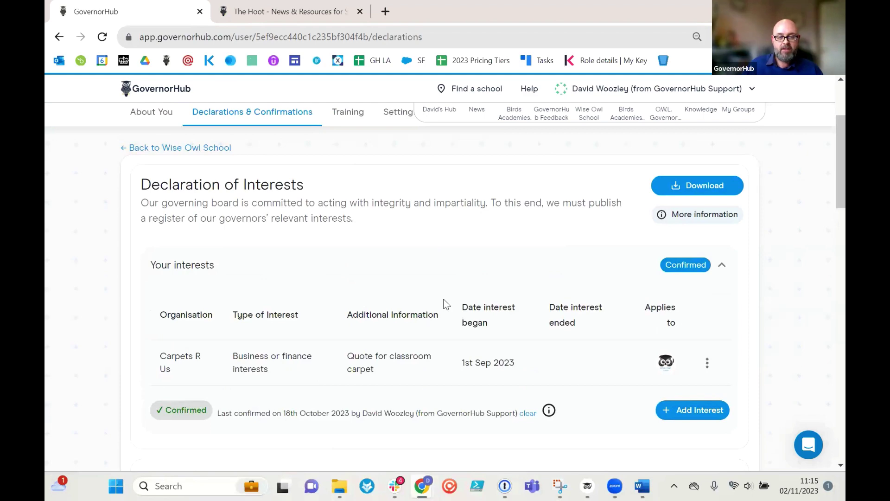
# - Open the form for adding a new interest and review its fields, including the boards the interest applies to
pyautogui.scroll(-2, 445, 304)
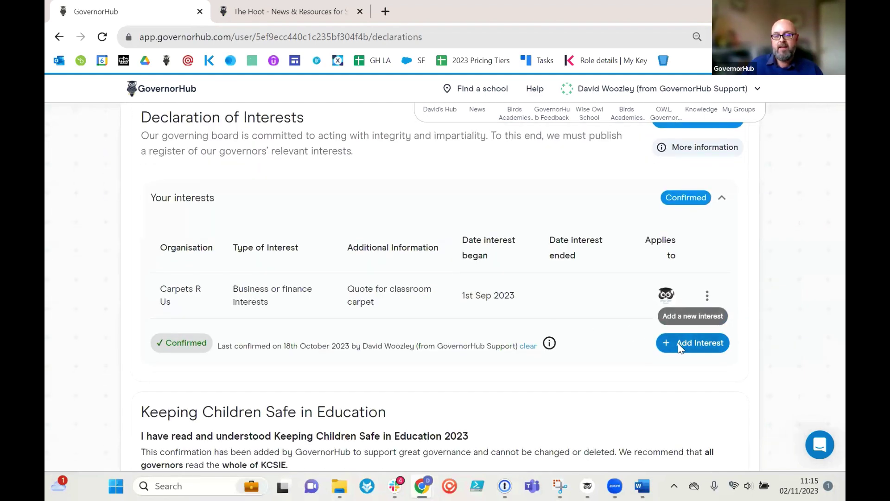
pyautogui.click(680, 347)
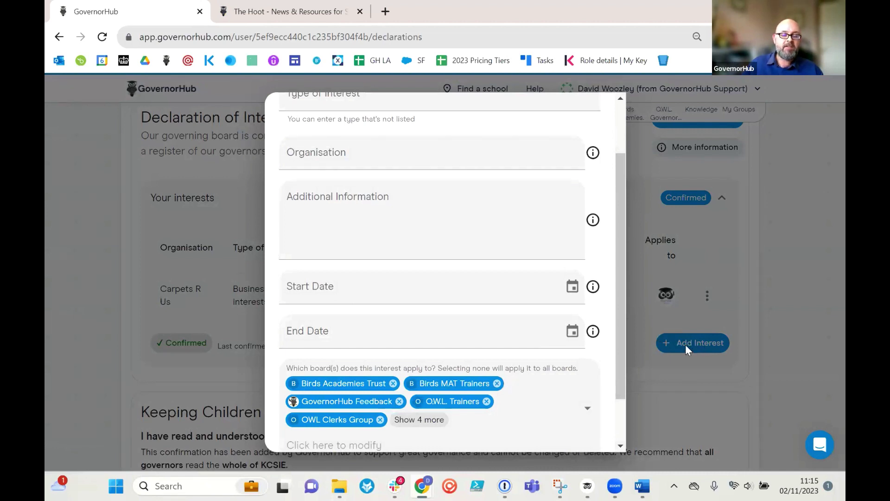
pyautogui.scroll(-2, 602, 322)
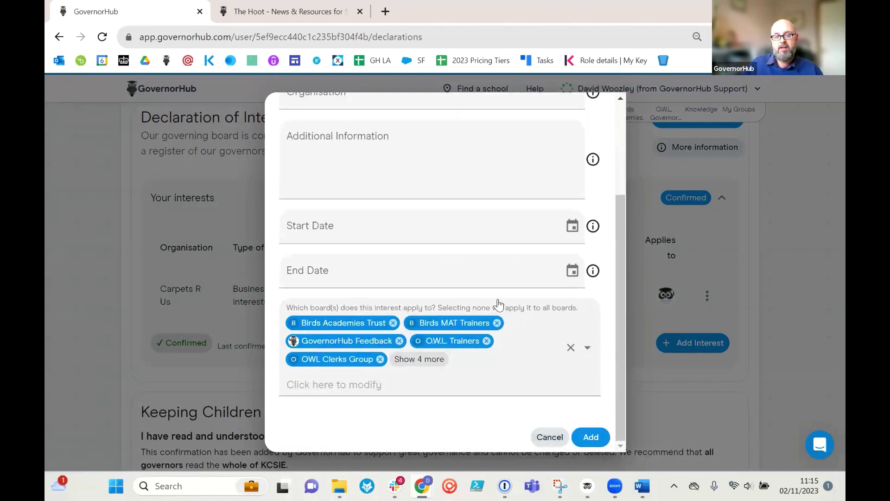
pyautogui.scroll(3, 505, 315)
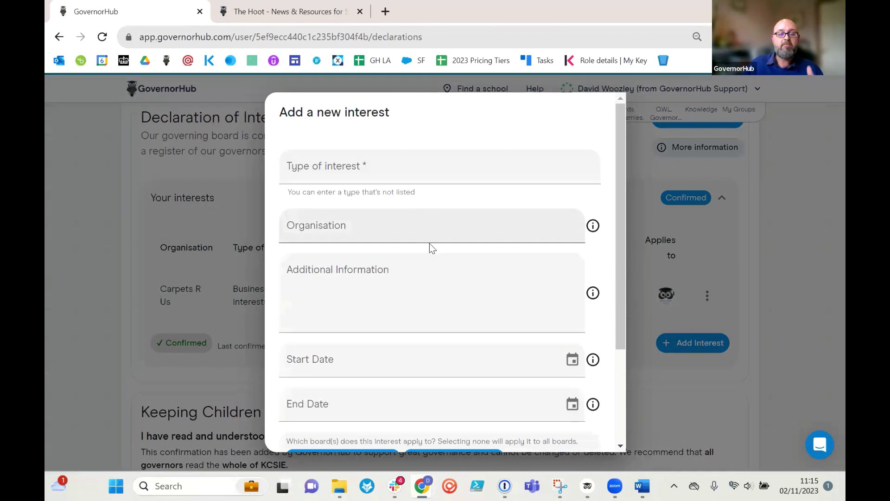
# - Remove all boards except Wise Owl School from the new interest's applicable boards, and cancel the form without adding it
pyautogui.scroll(-3, 429, 243)
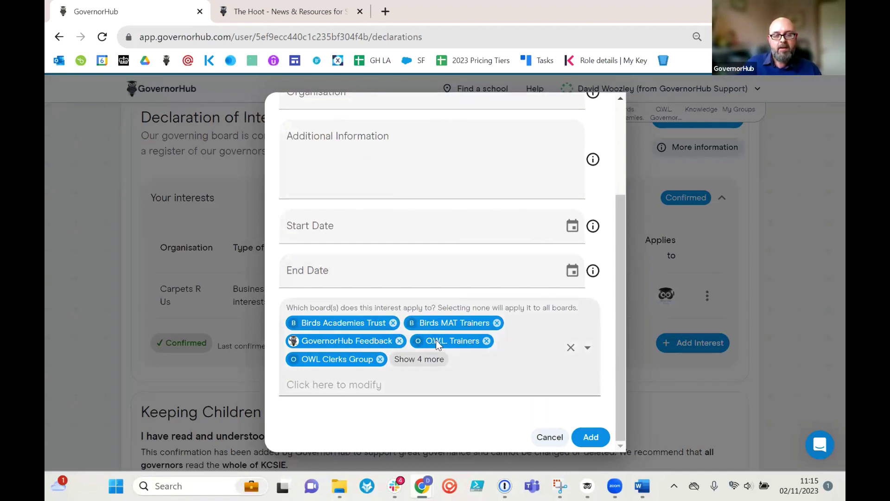
pyautogui.click(380, 360)
pyautogui.click(399, 341)
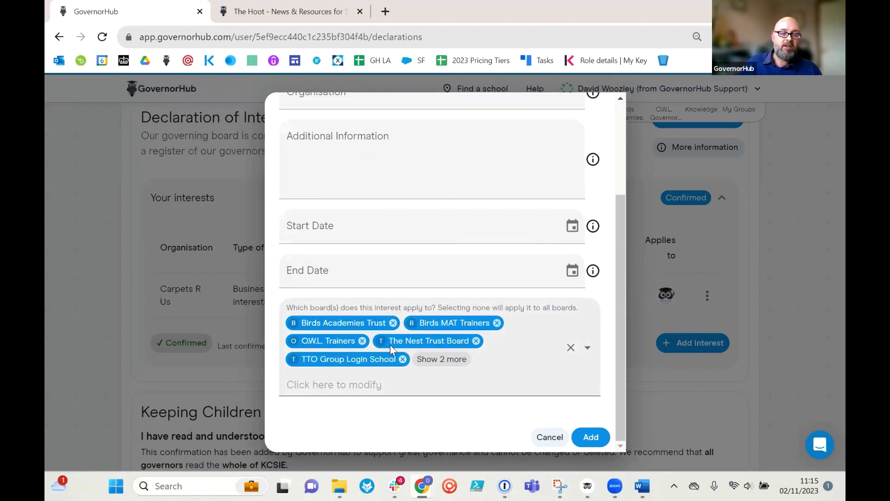
pyautogui.click(400, 359)
pyautogui.click(362, 340)
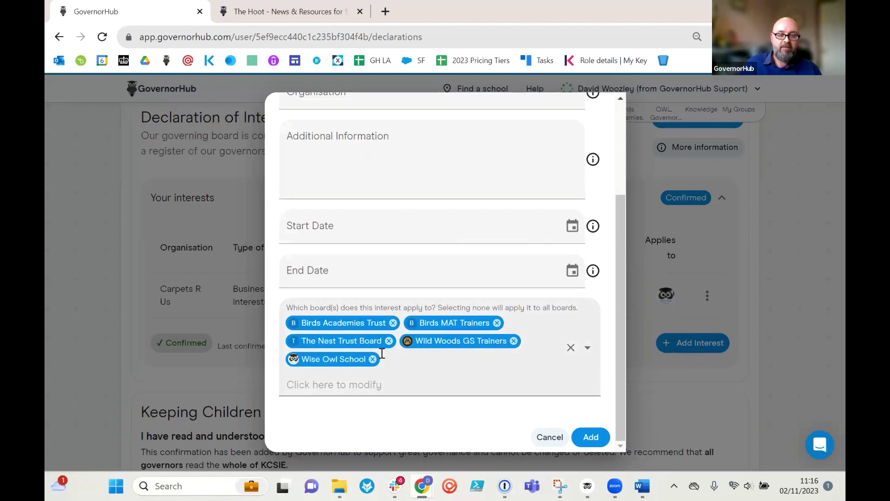
pyautogui.click(388, 341)
pyautogui.click(390, 341)
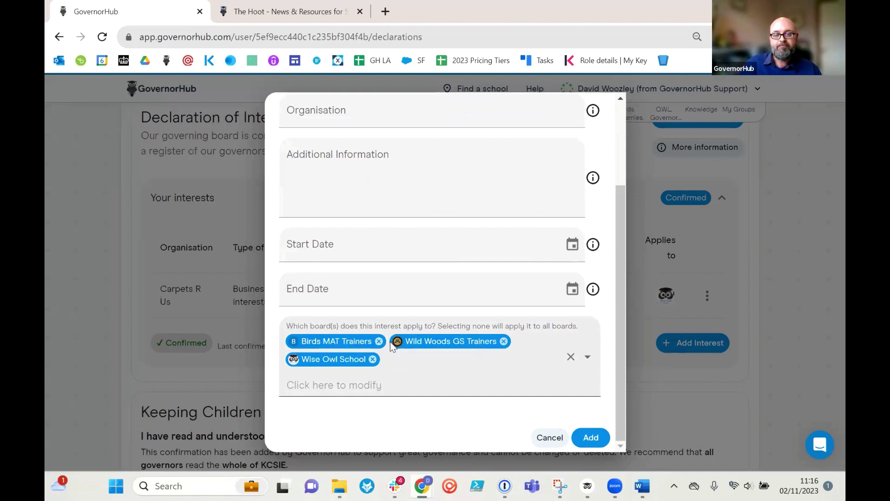
pyautogui.click(382, 341)
pyautogui.click(400, 382)
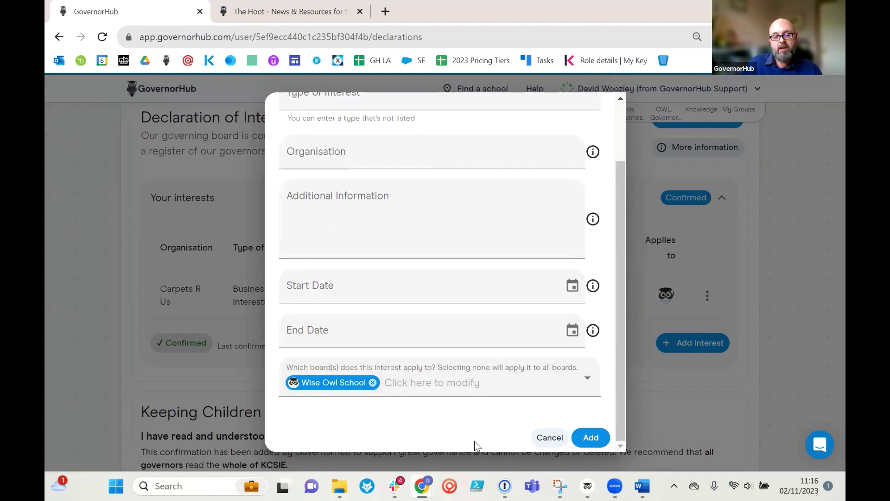
pyautogui.click(545, 439)
pyautogui.click(526, 306)
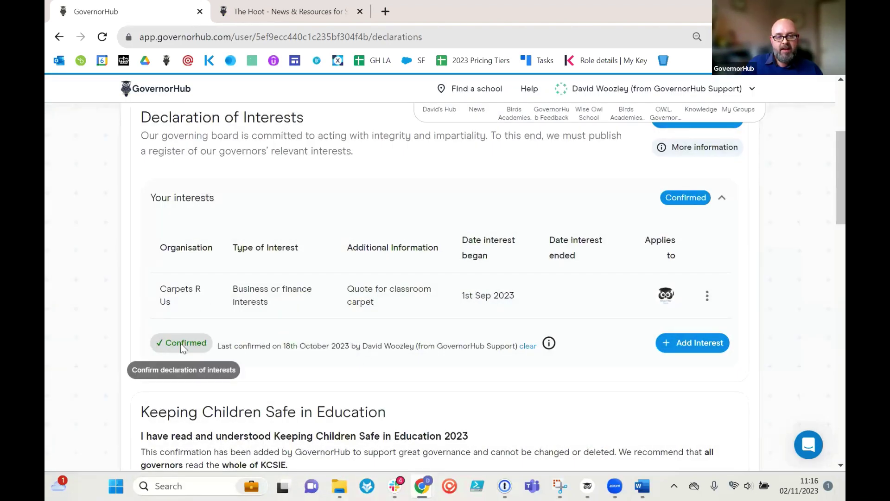
# - Clear the existing confirmation of your interests, confirm and submit the declarations again, and highlight the last confirmed date
pyautogui.click(527, 346)
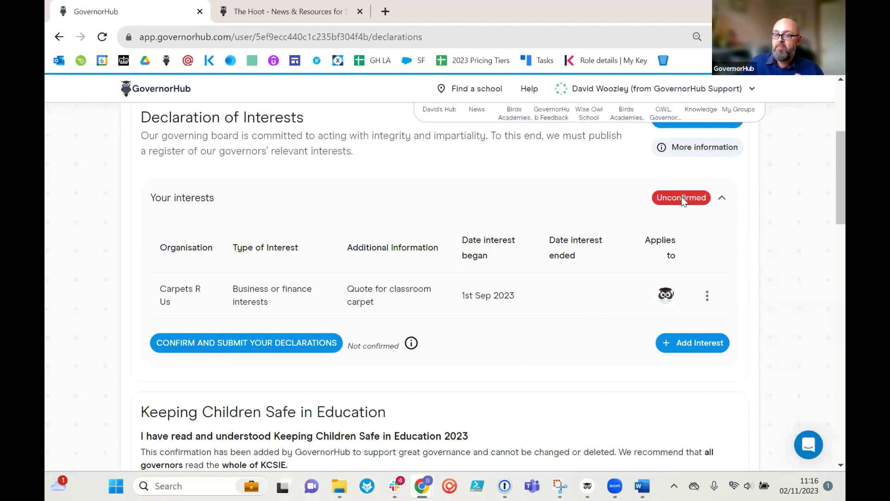
pyautogui.moveTo(682, 200)
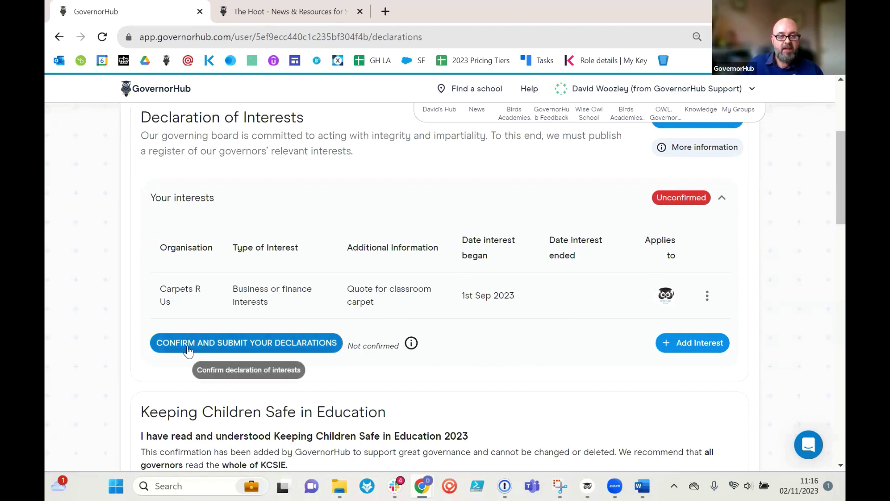
pyautogui.click(245, 347)
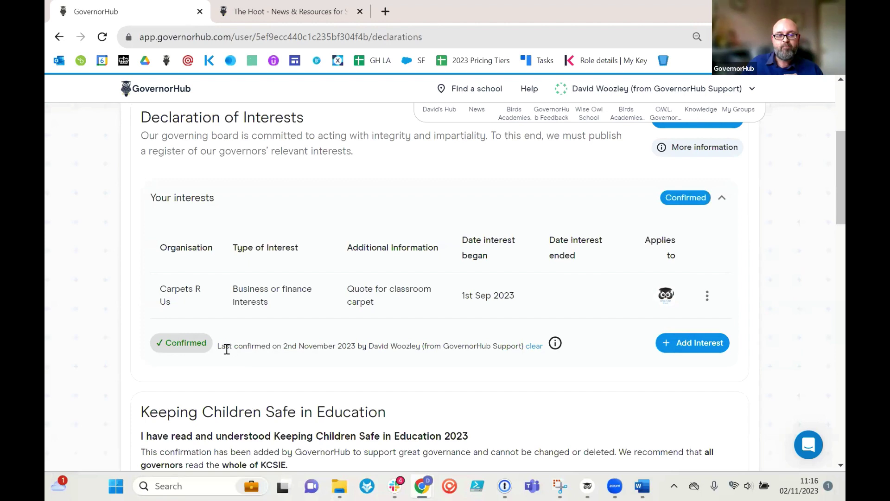
pyautogui.moveTo(218, 349); pyautogui.dragTo(353, 352)
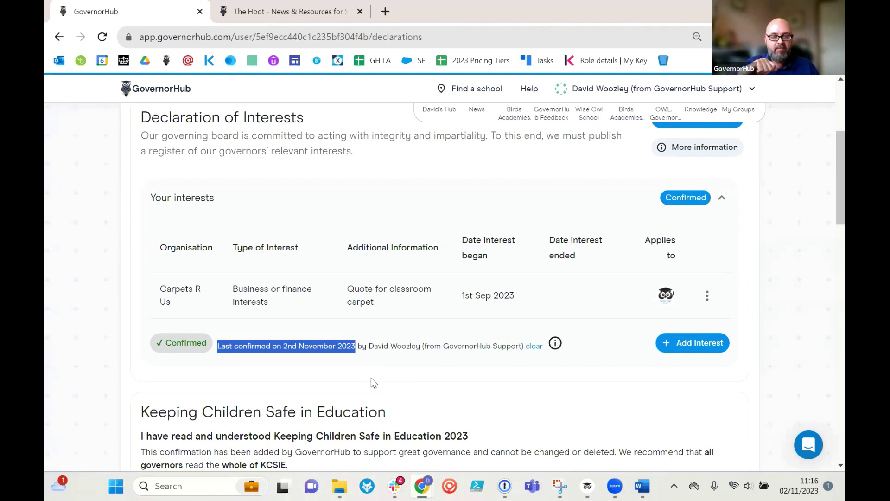
pyautogui.scroll(3, 371, 377)
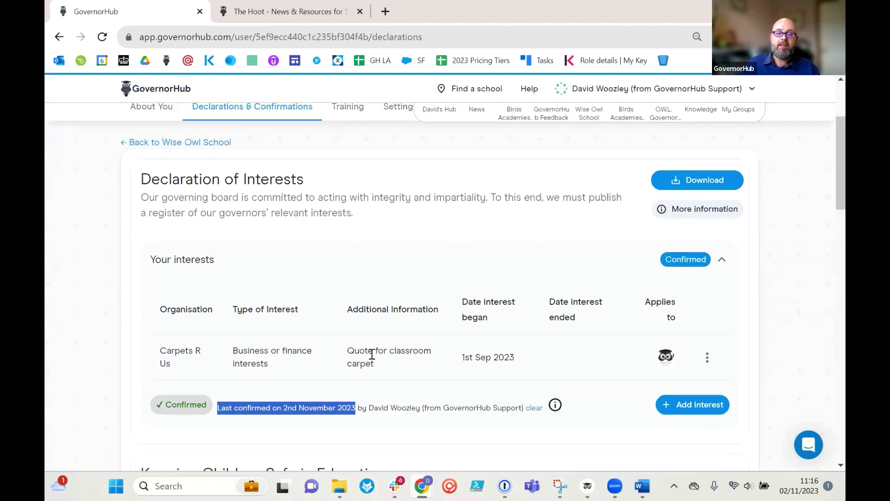
pyautogui.scroll(-3, 449, 352)
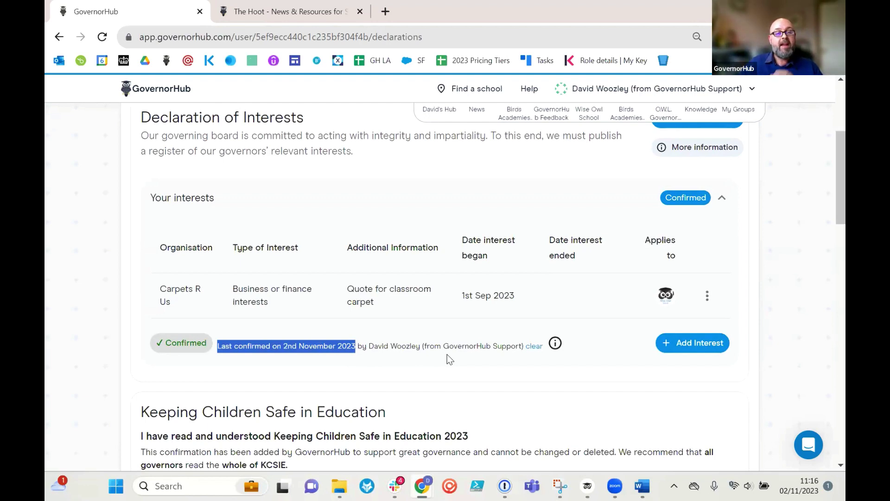
# - Show the Profile option under your account name and return to the Declarations & Confirmations page
pyautogui.scroll(2, 450, 287)
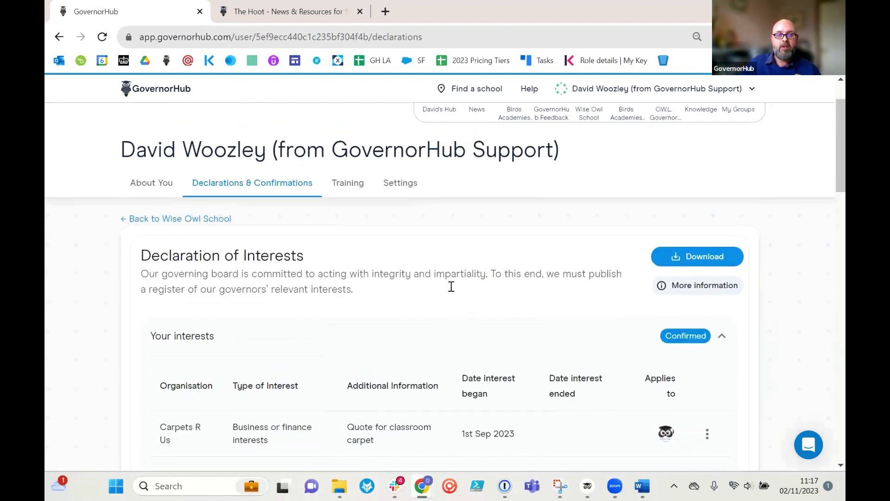
pyautogui.scroll(2, 451, 287)
pyautogui.click(671, 91)
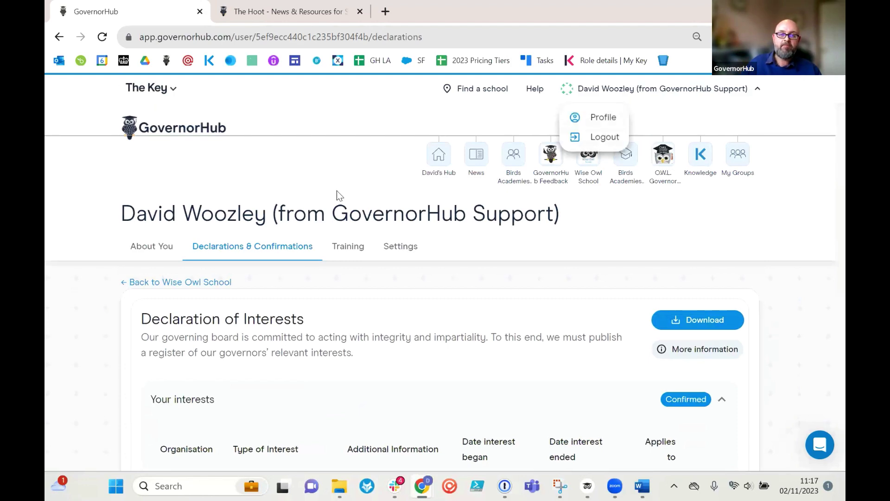
pyautogui.click(248, 243)
# - Find the Keeping Children Safe in Education confirmation below your interests and highlight its heading
pyautogui.scroll(-4, 253, 250)
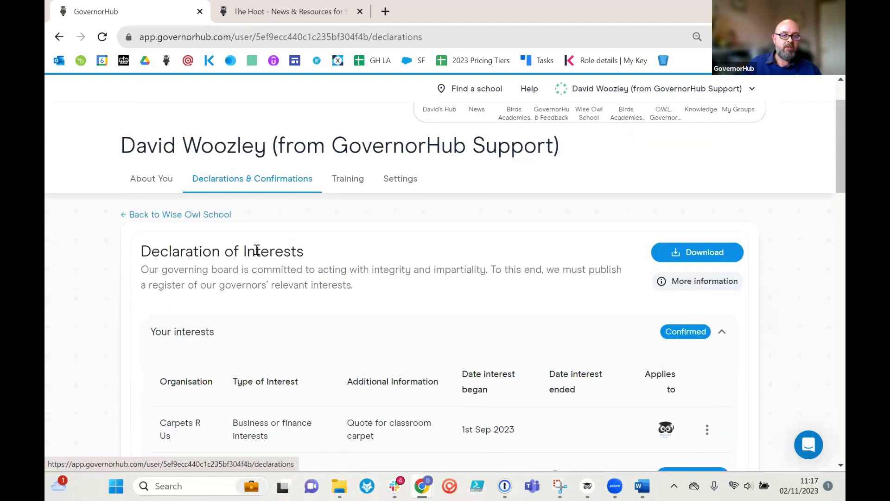
pyautogui.scroll(-3, 262, 259)
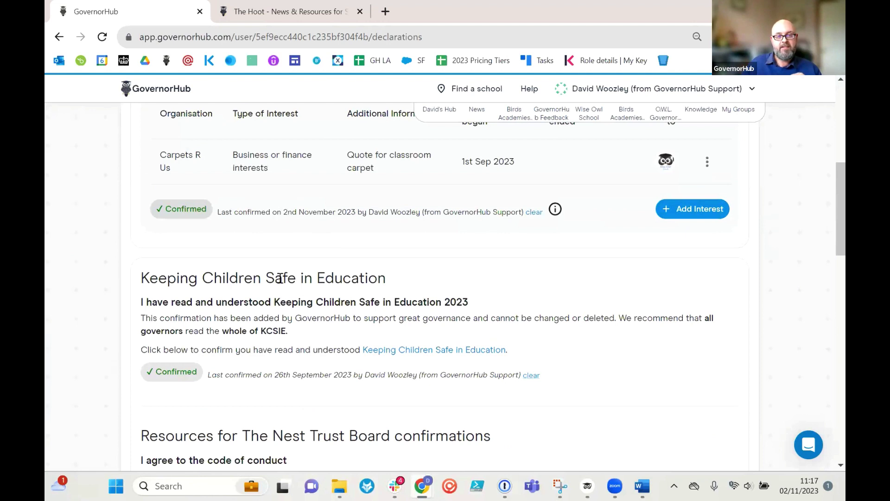
pyautogui.scroll(-1, 280, 279)
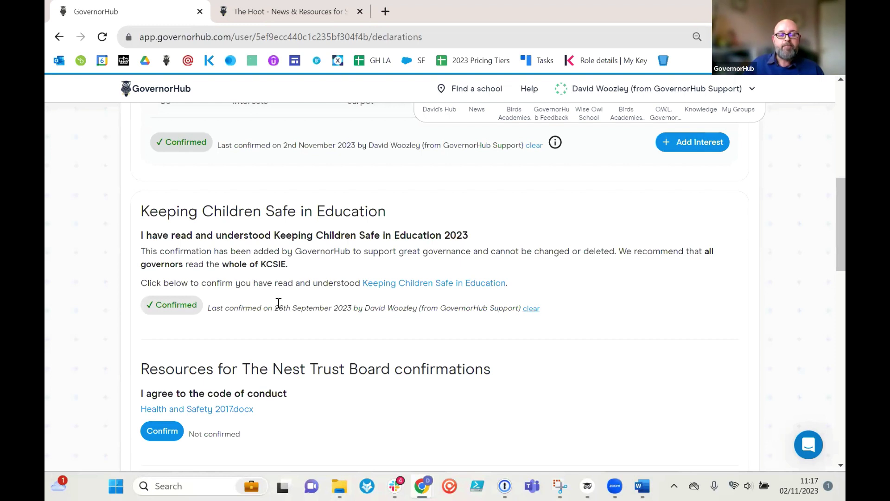
pyautogui.moveTo(141, 209); pyautogui.dragTo(391, 224)
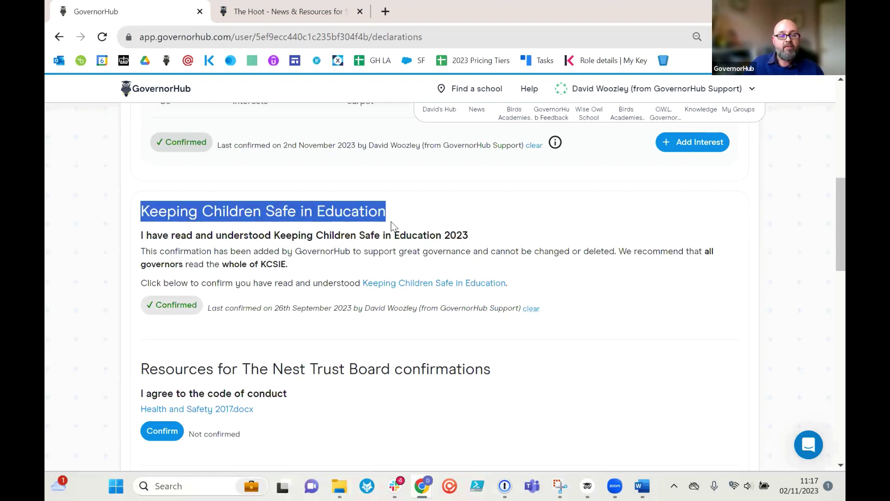
pyautogui.click(349, 278)
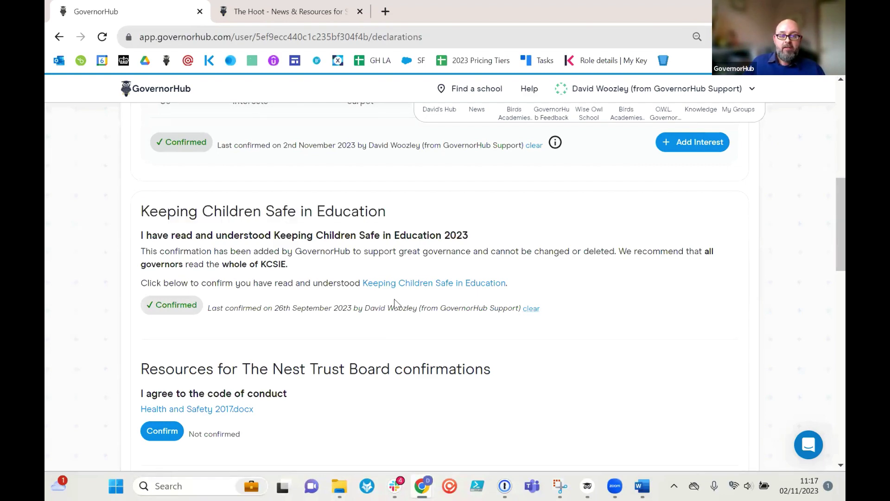
# - Open the linked Keeping Children Safe in Education guidance, look through its documents, and return to the GovernorHub page
pyautogui.click(410, 284)
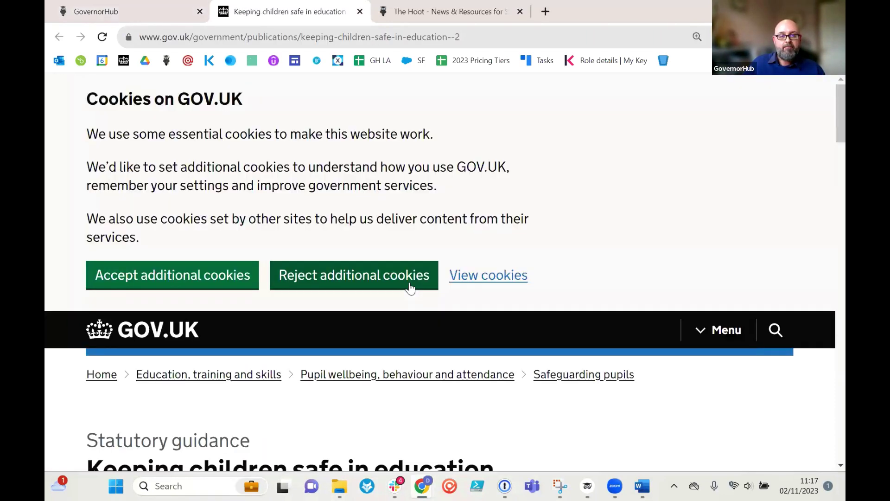
pyautogui.scroll(-10, 404, 299)
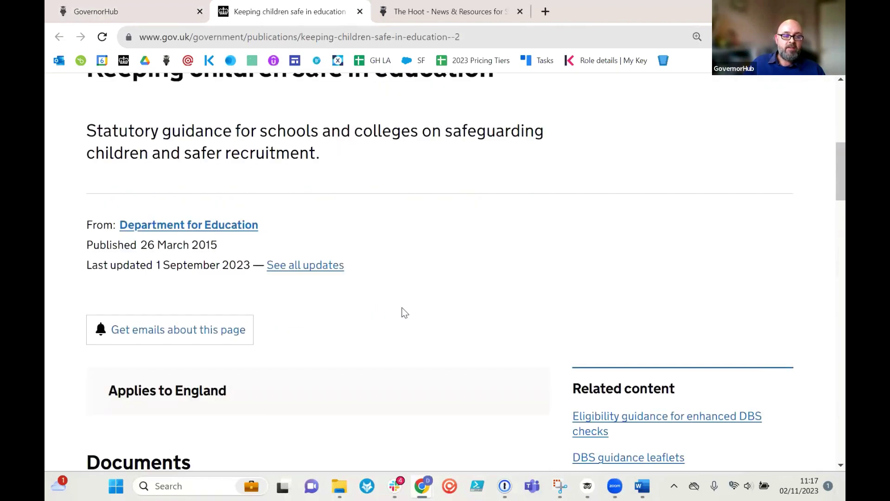
pyautogui.scroll(-6, 405, 313)
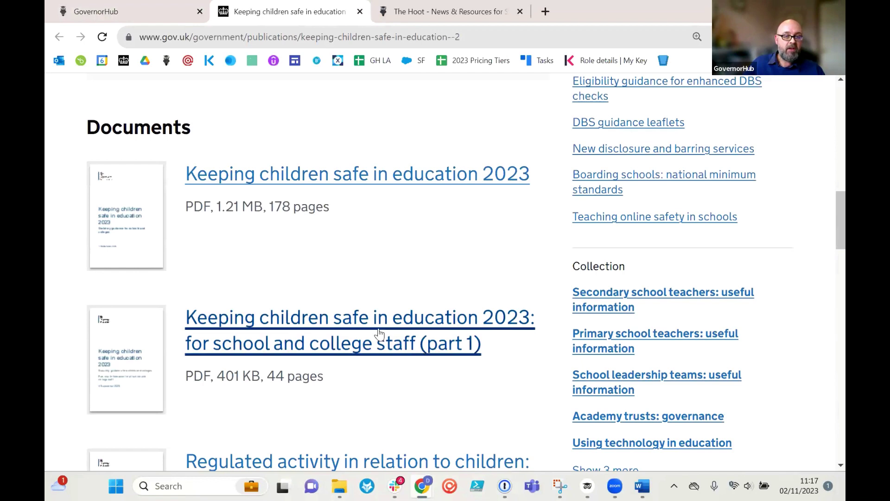
pyautogui.click(147, 16)
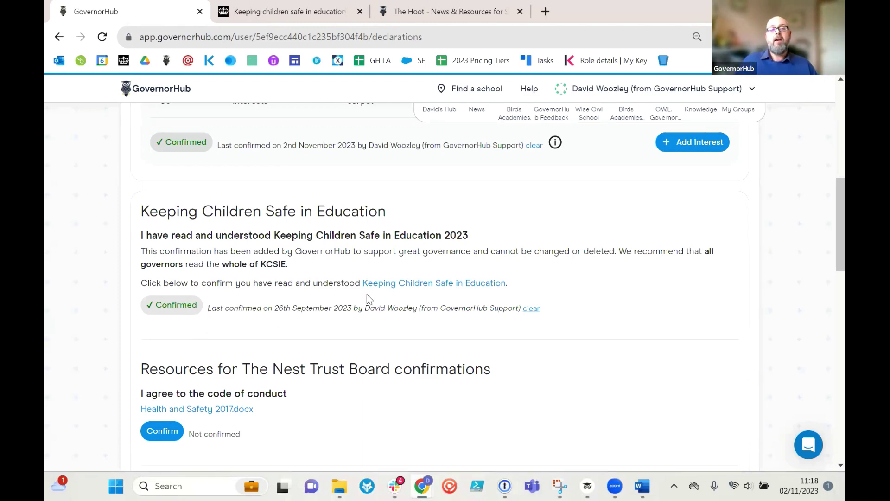
# - Examine the declarations page's confirmations for Keeping Children Safe in Education, The Nest Trust Board resources and Wise Owl School
pyautogui.scroll(-3, 318, 284)
pyautogui.scroll(4, 319, 287)
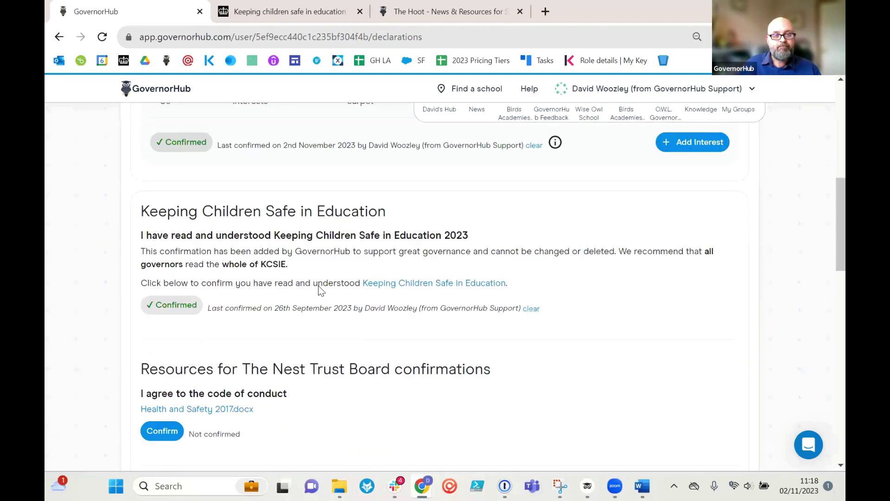
pyautogui.scroll(-4, 320, 288)
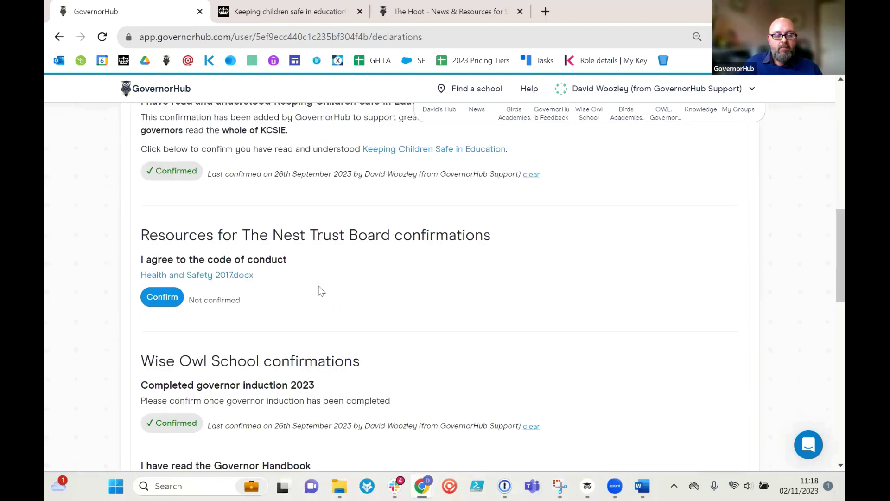
pyautogui.scroll(10, 319, 288)
pyautogui.scroll(2, 319, 287)
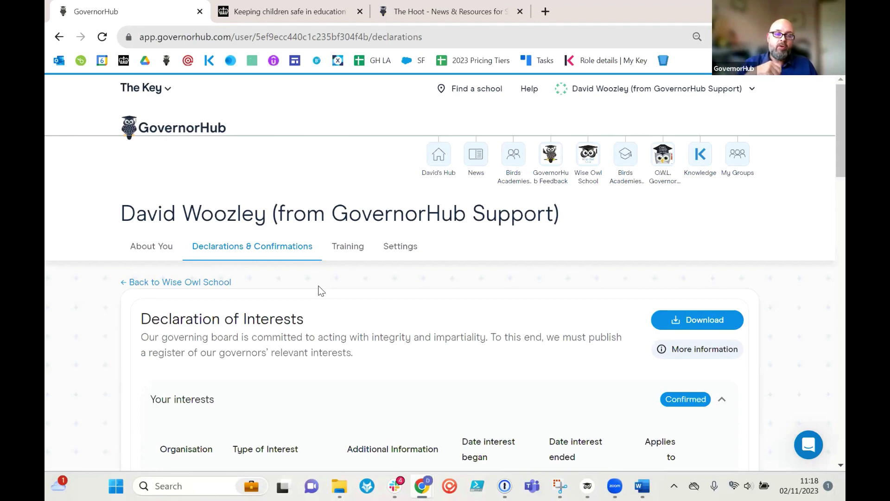
pyautogui.scroll(-10, 318, 290)
pyautogui.scroll(-2, 318, 289)
pyautogui.scroll(3, 298, 190)
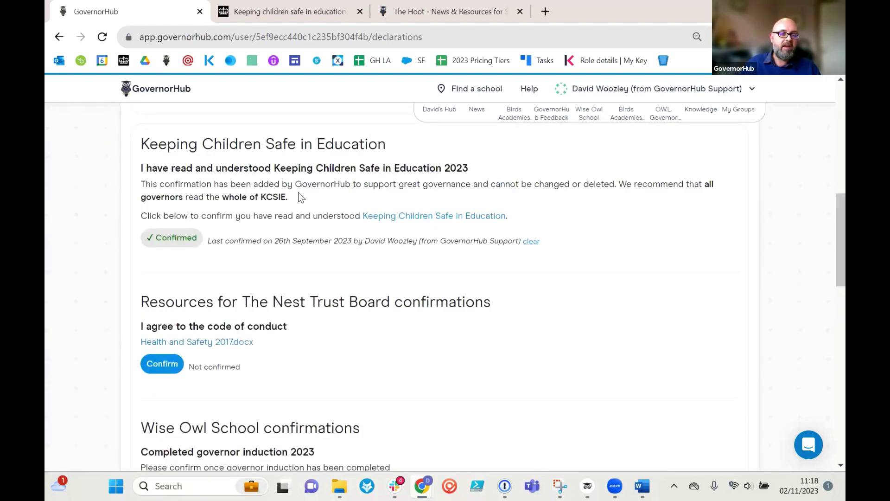
pyautogui.scroll(7, 298, 193)
pyautogui.scroll(-5, 297, 239)
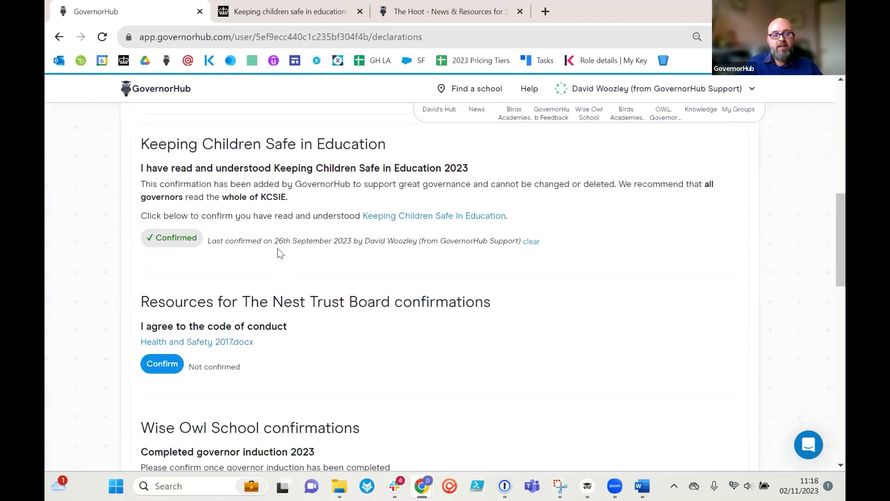
pyautogui.scroll(-1, 280, 253)
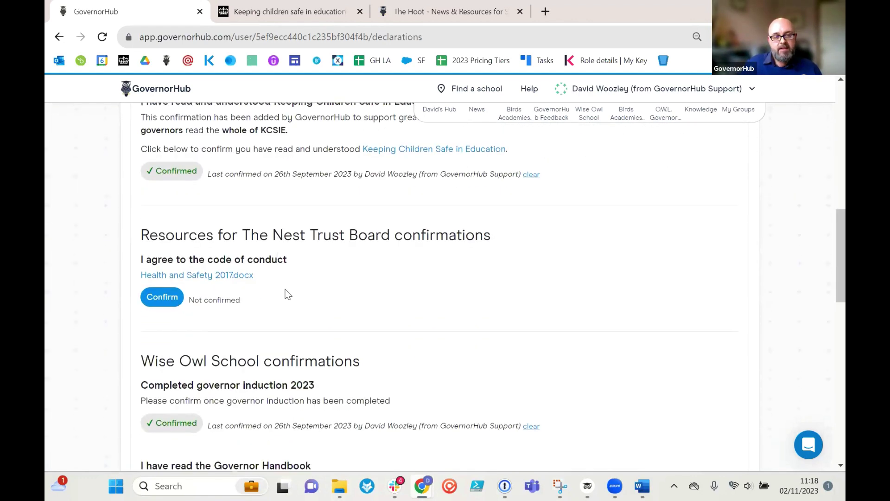
pyautogui.scroll(-1, 409, 342)
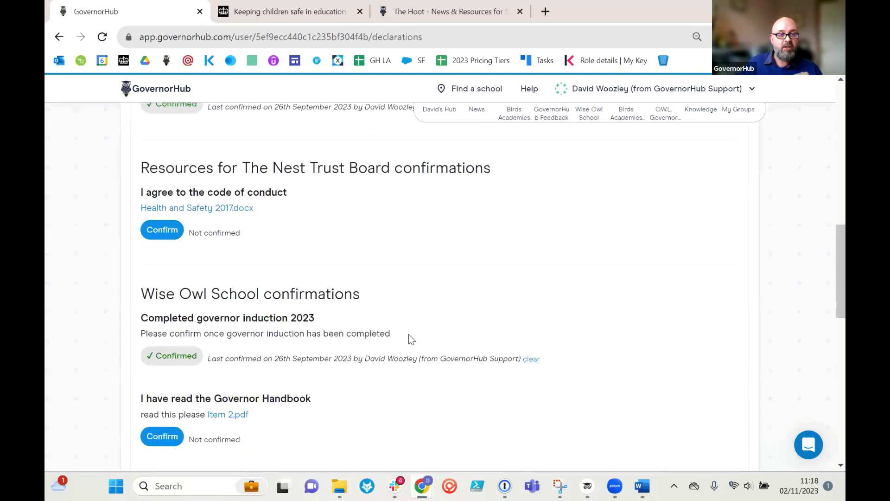
pyautogui.scroll(-1, 400, 325)
pyautogui.scroll(1, 400, 324)
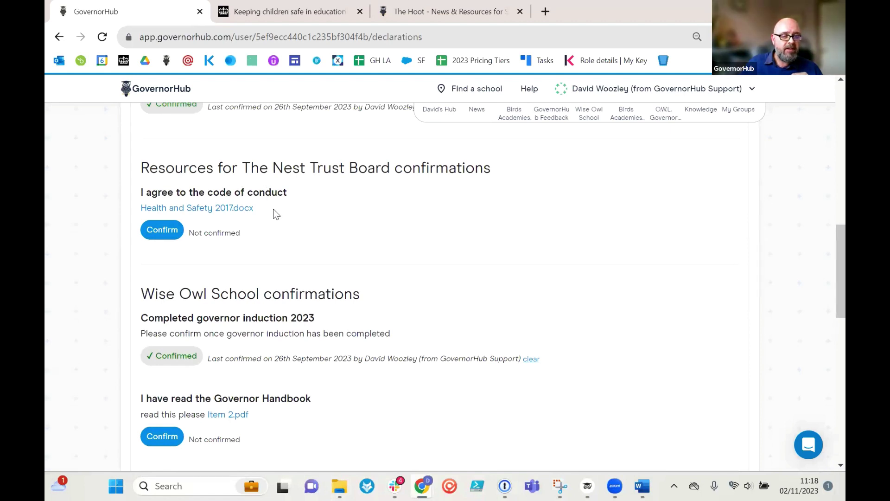
# - Confirm the code of conduct under Resources for The Nest Trust Board and the Governor Handbook under Wise Owl School
pyautogui.scroll(-1, 274, 208)
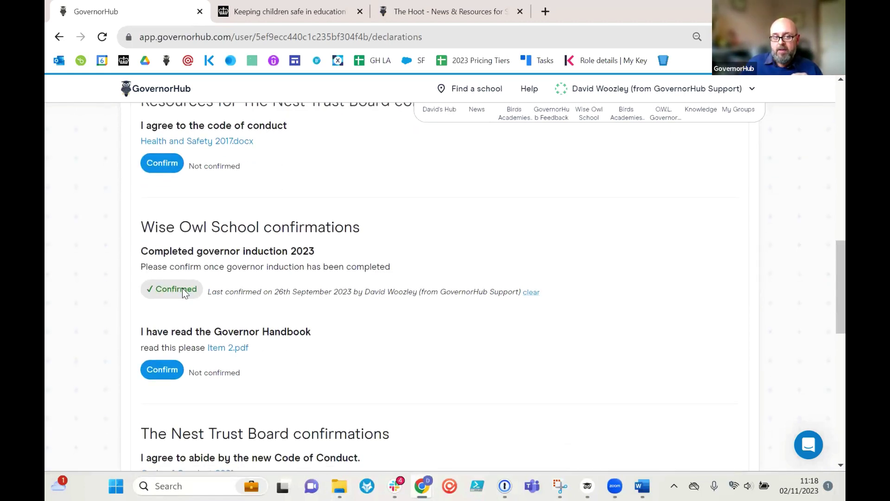
pyautogui.click(170, 166)
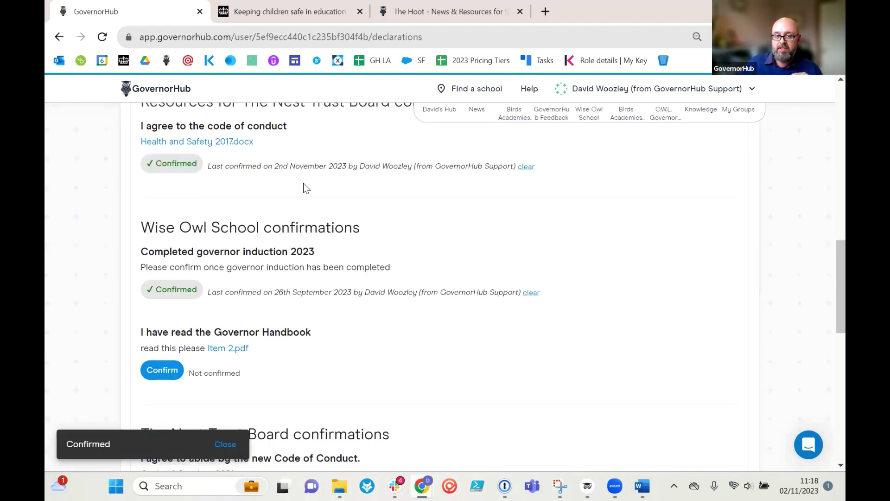
pyautogui.scroll(-1, 305, 190)
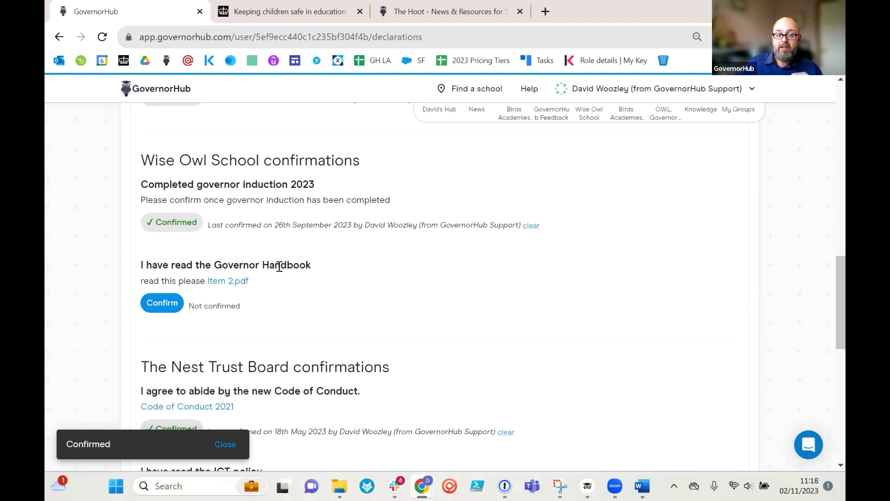
pyautogui.click(163, 304)
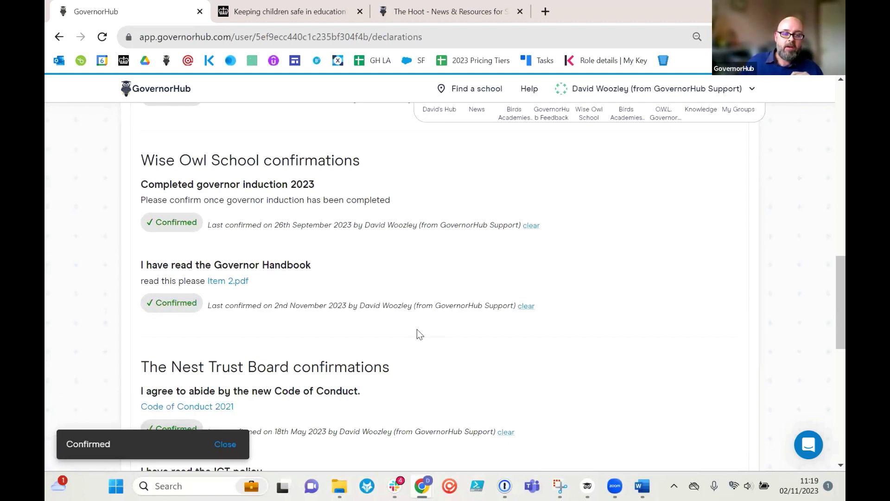
# - Review the Wise Owl School and The Nest Trust Board confirmations together with the Declaration of Interests above them
pyautogui.scroll(-3, 416, 329)
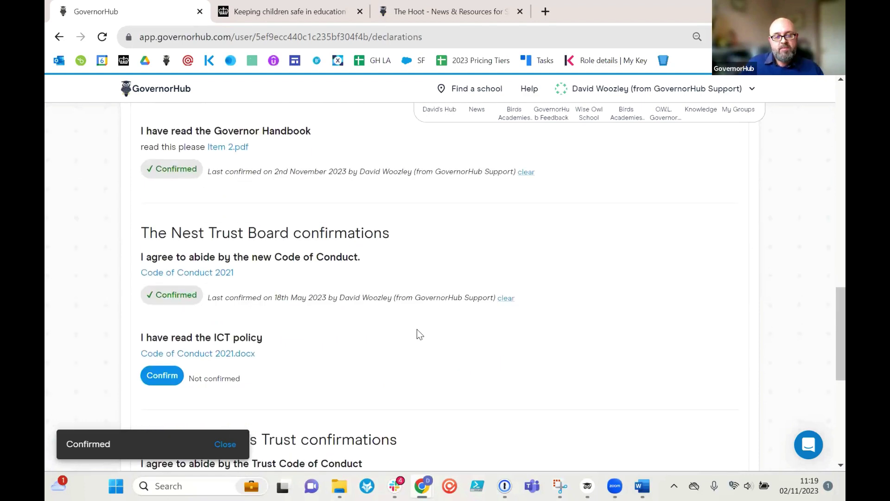
pyautogui.scroll(-2, 417, 330)
pyautogui.scroll(3, 417, 330)
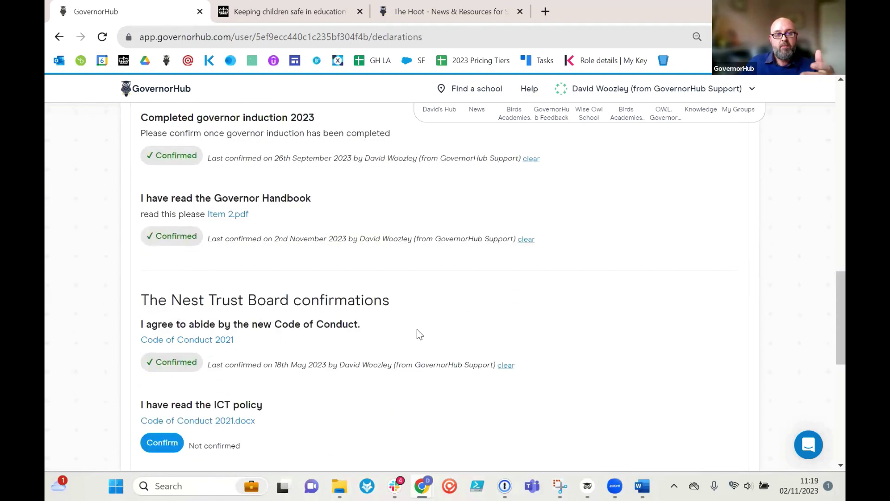
pyautogui.scroll(6, 419, 334)
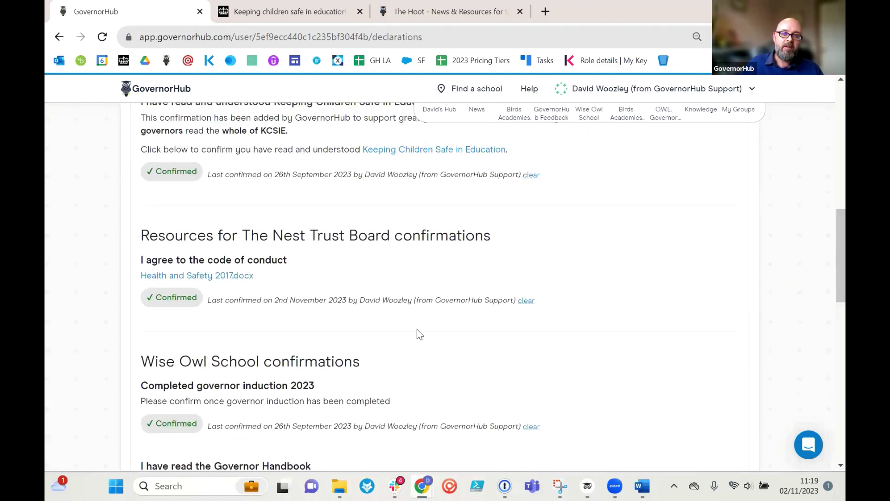
pyautogui.scroll(4, 417, 330)
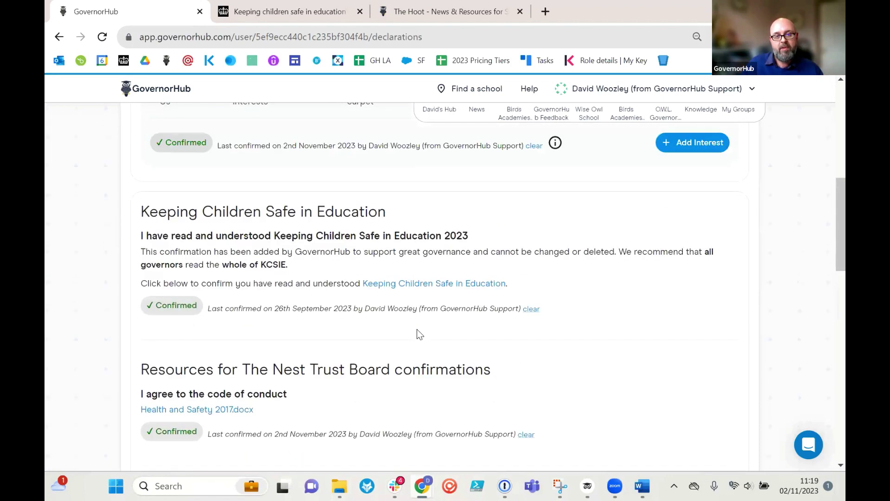
pyautogui.scroll(4, 420, 333)
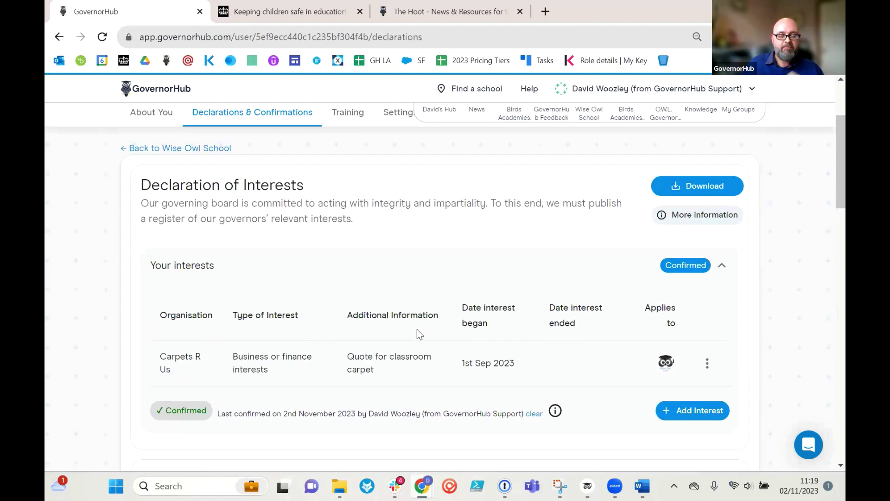
pyautogui.scroll(-8, 420, 334)
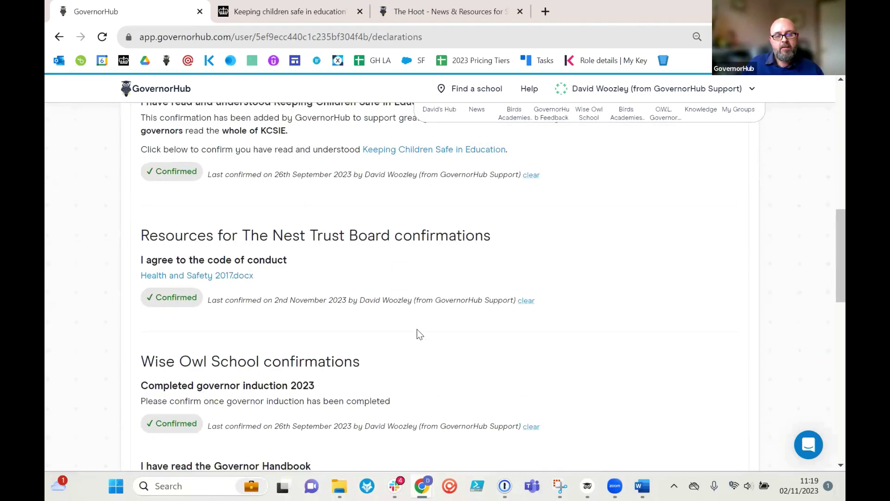
# - Open the form for adding an interest, view its fields and the boards it applies to, and cancel it
pyautogui.scroll(7, 417, 329)
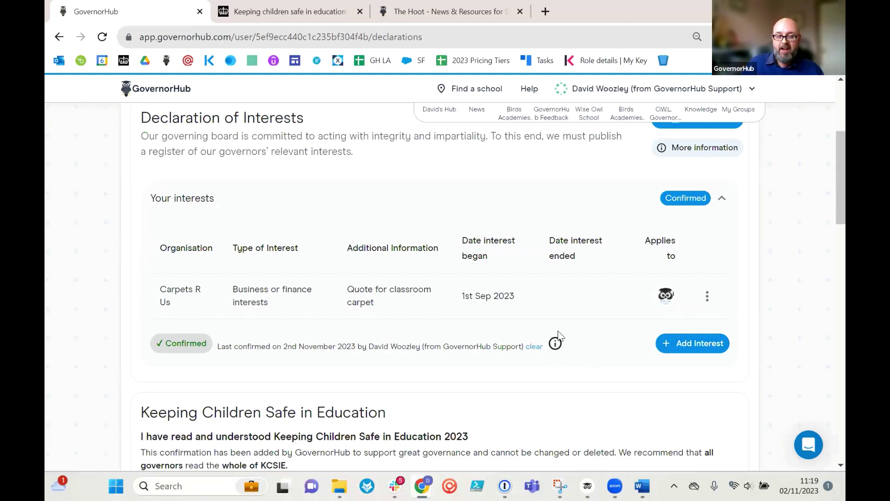
pyautogui.click(691, 343)
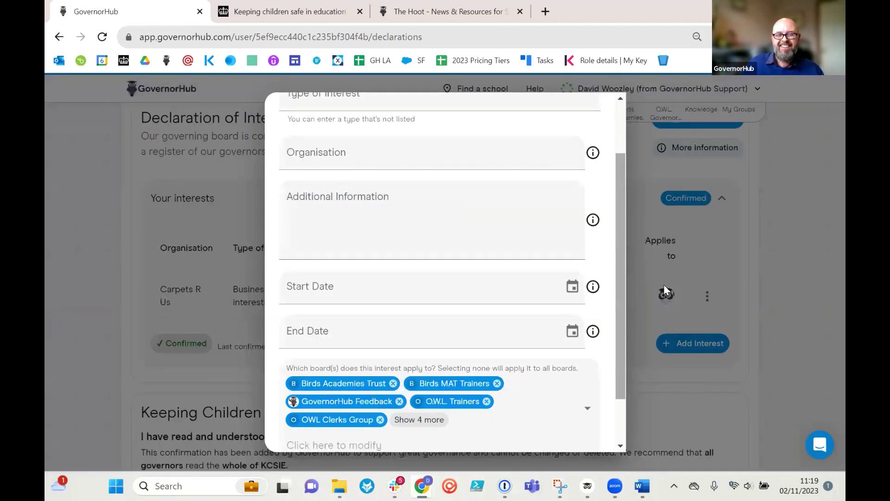
pyautogui.scroll(-2, 602, 334)
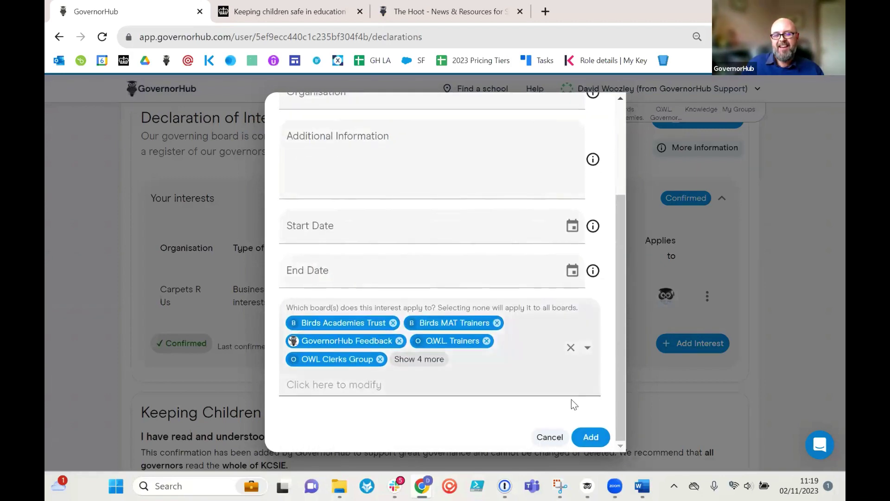
pyautogui.click(550, 437)
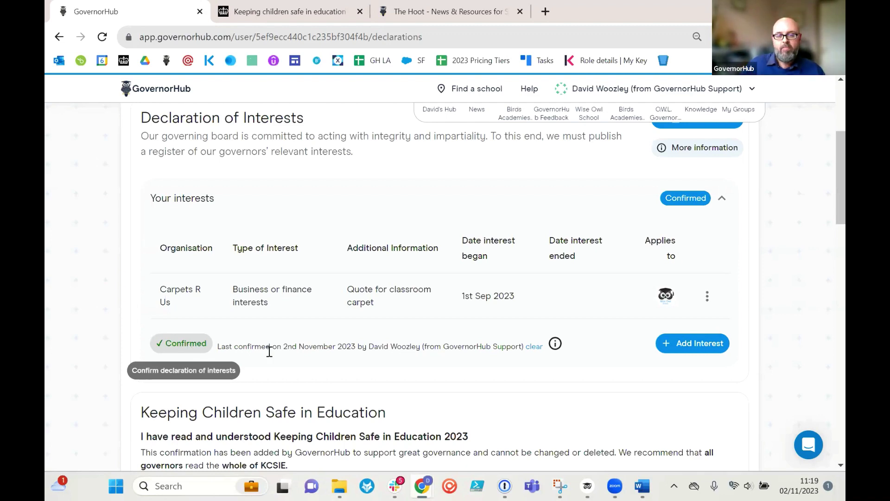
# - Revisit the profile's About You page and return to Declarations & Confirmations
pyautogui.scroll(-7, 357, 358)
pyautogui.scroll(10, 358, 359)
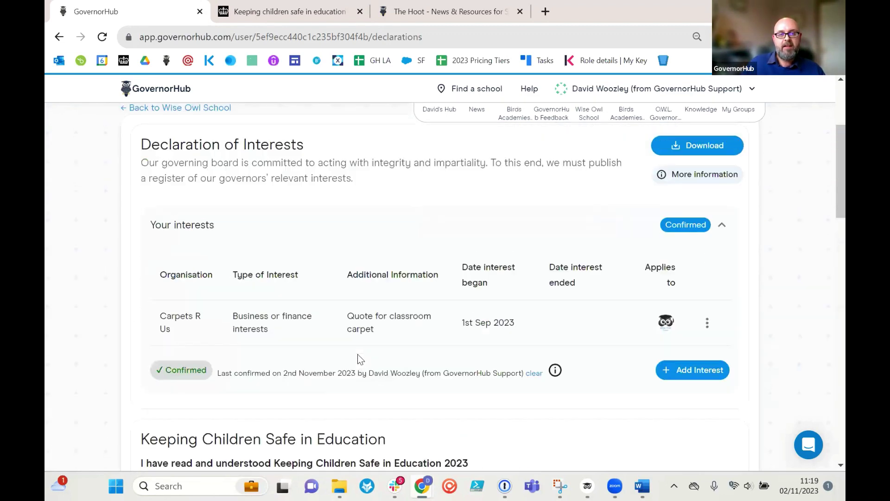
pyautogui.click(162, 248)
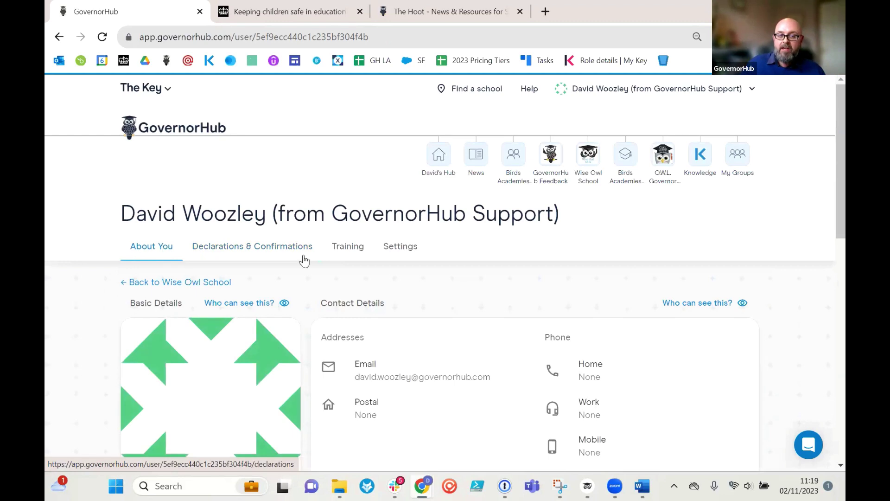
pyautogui.scroll(-2, 304, 258)
pyautogui.click(277, 185)
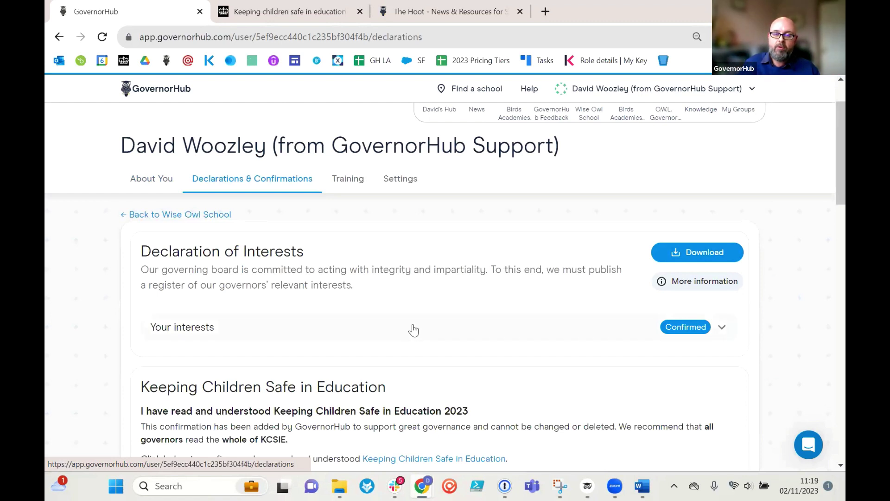
# - Open the profile's Training page and examine the training bookings, registrations and training records
pyautogui.click(345, 182)
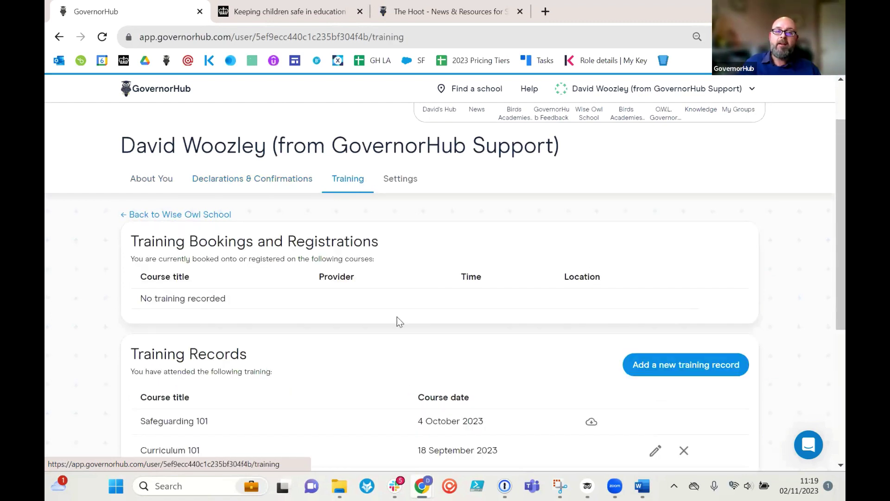
pyautogui.scroll(-2, 357, 332)
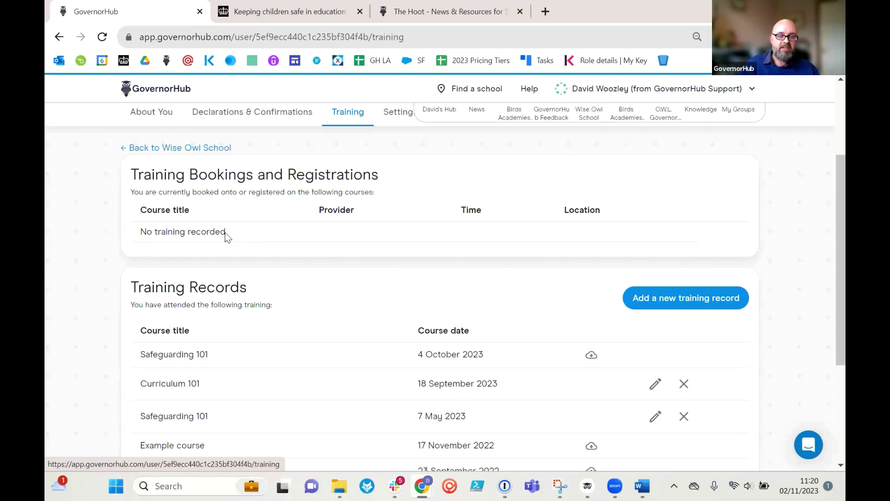
pyautogui.scroll(-2, 227, 234)
pyautogui.scroll(-1, 230, 234)
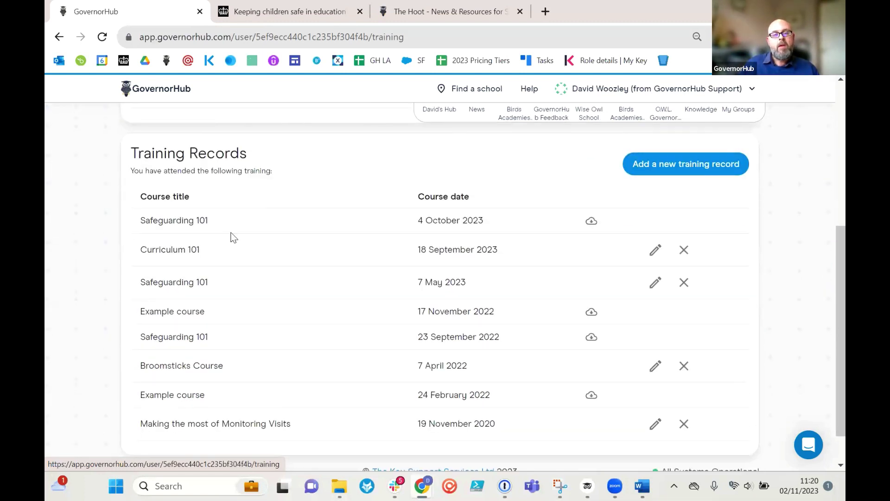
pyautogui.scroll(2, 233, 238)
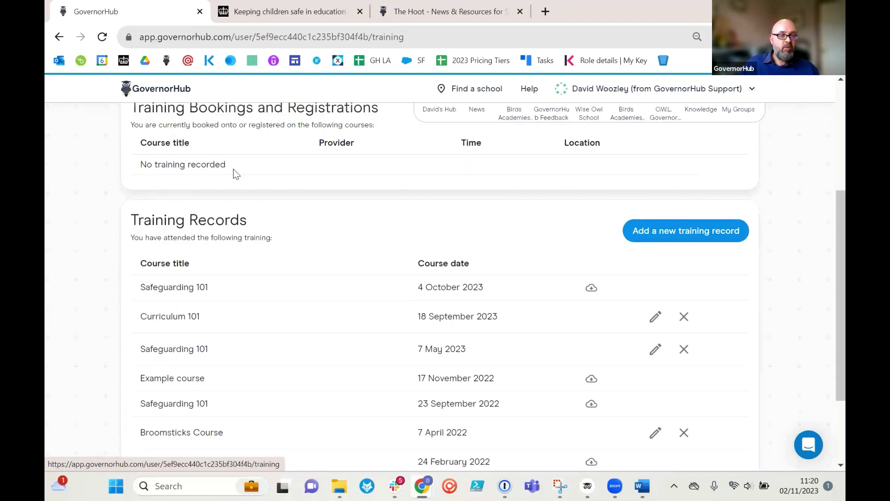
# - Open the form for a new training record to view its name, date and certificate options, and cancel it
pyautogui.scroll(-1, 210, 216)
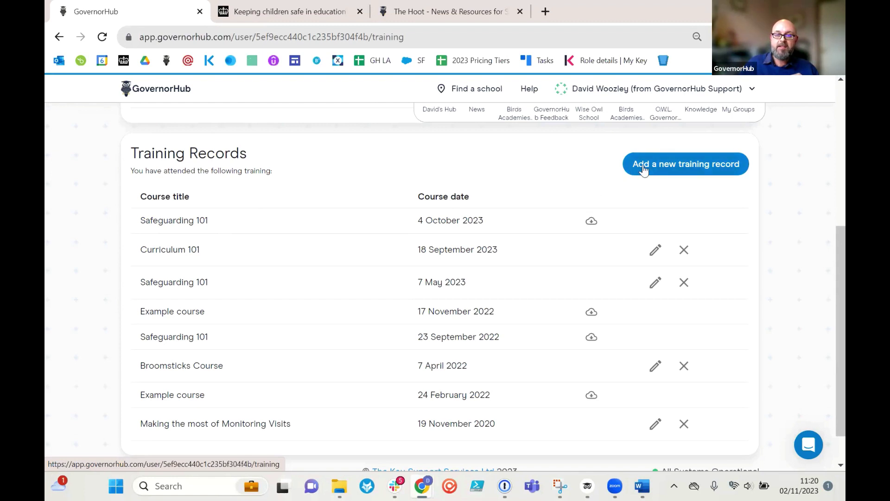
pyautogui.click(670, 166)
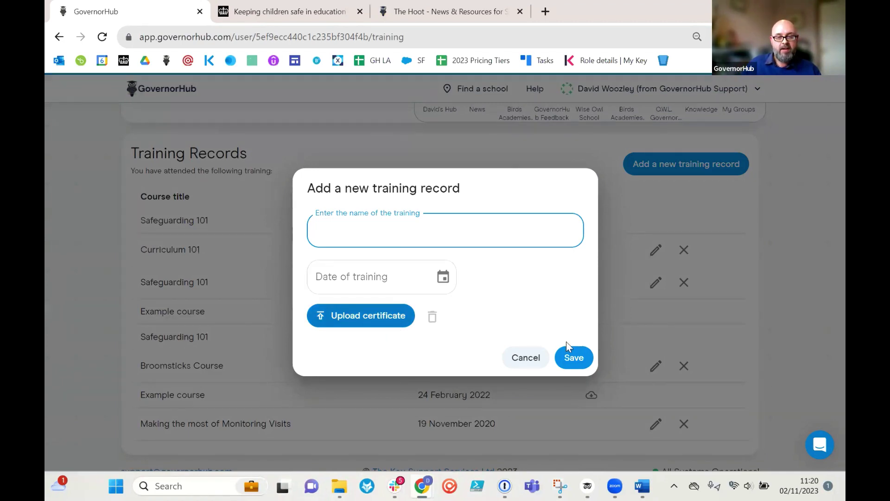
pyautogui.click(533, 359)
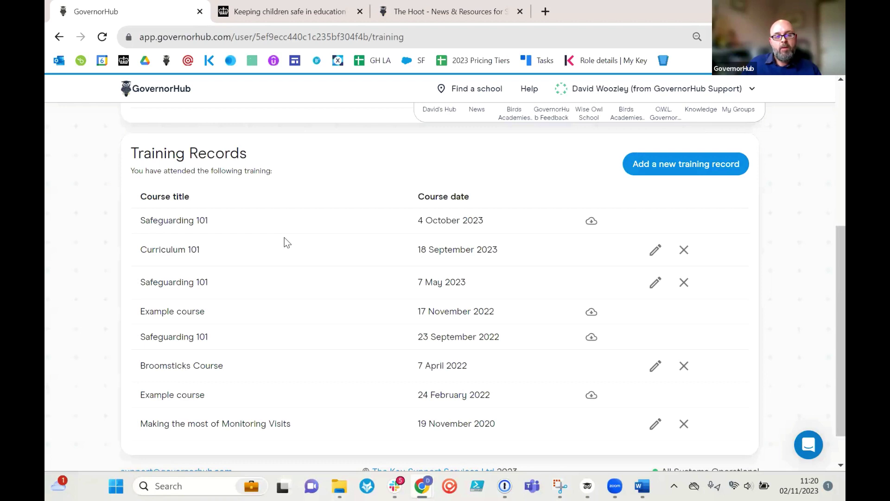
# - Highlight the date of the 4 October 2023 Safeguarding 101 course and look over the training records and bookings
pyautogui.moveTo(413, 219); pyautogui.dragTo(487, 220)
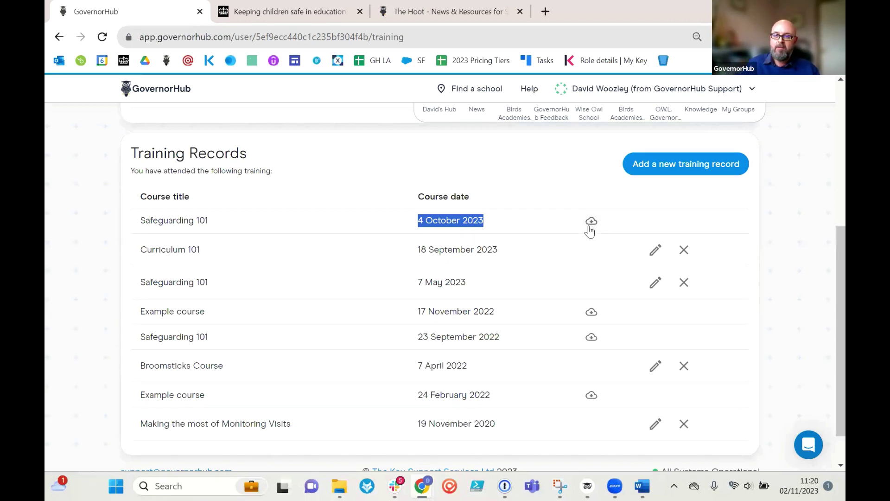
pyautogui.scroll(2, 547, 247)
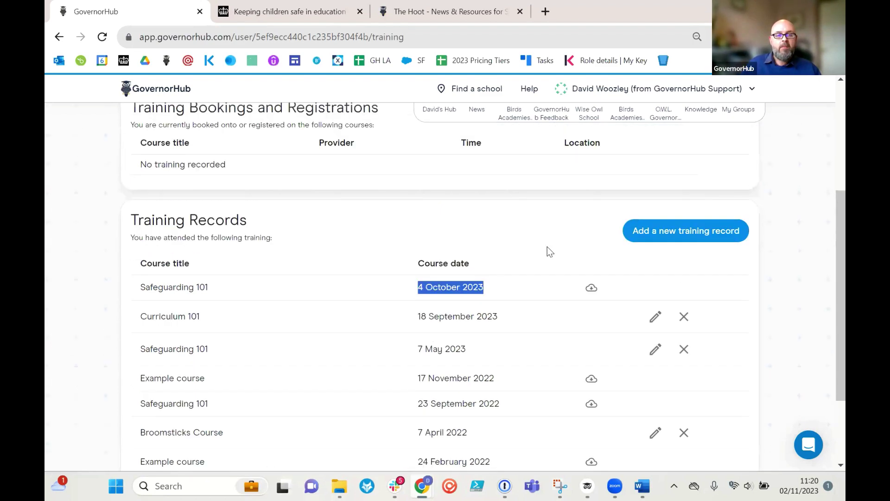
pyautogui.scroll(-2, 547, 247)
pyautogui.scroll(2, 547, 247)
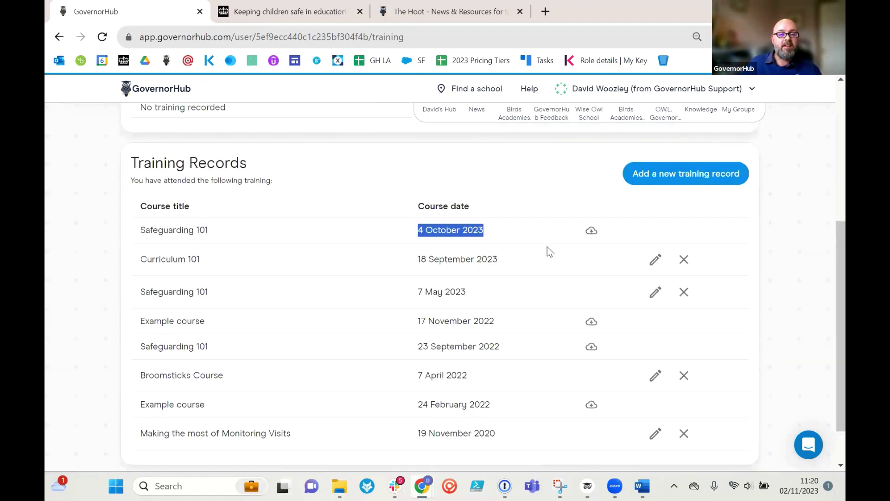
pyautogui.scroll(-2, 547, 247)
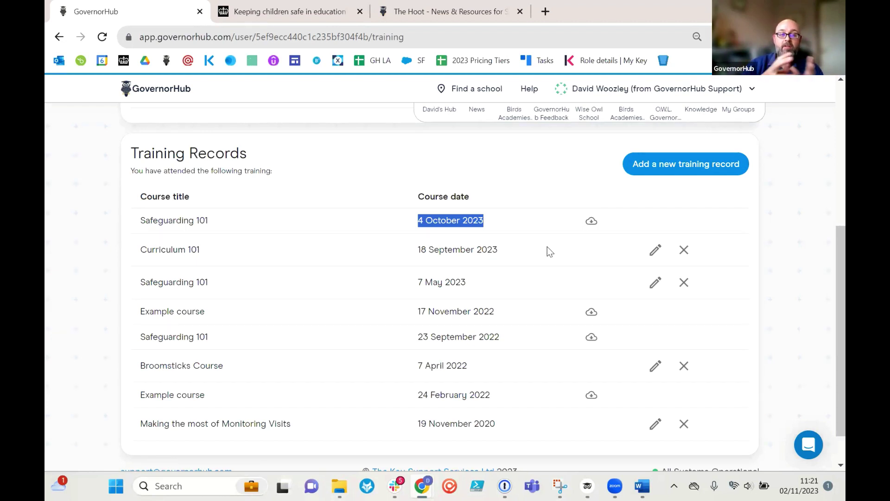
pyautogui.scroll(3, 547, 246)
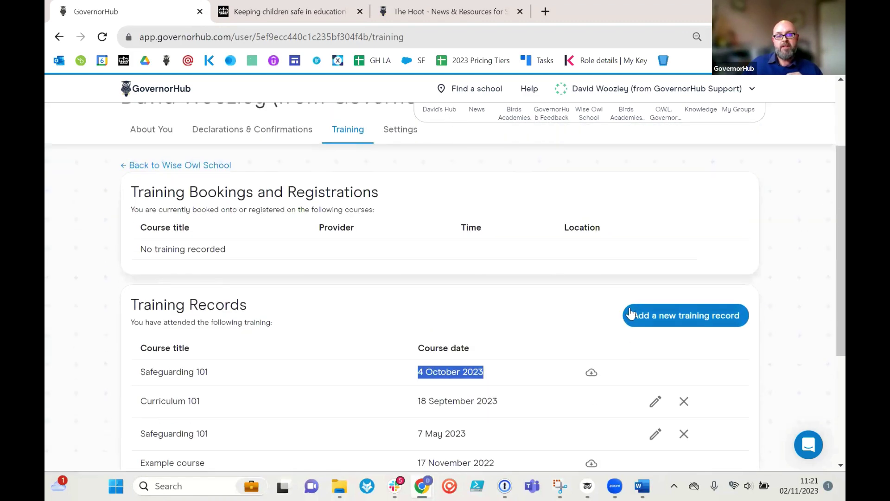
pyautogui.scroll(1, 471, 260)
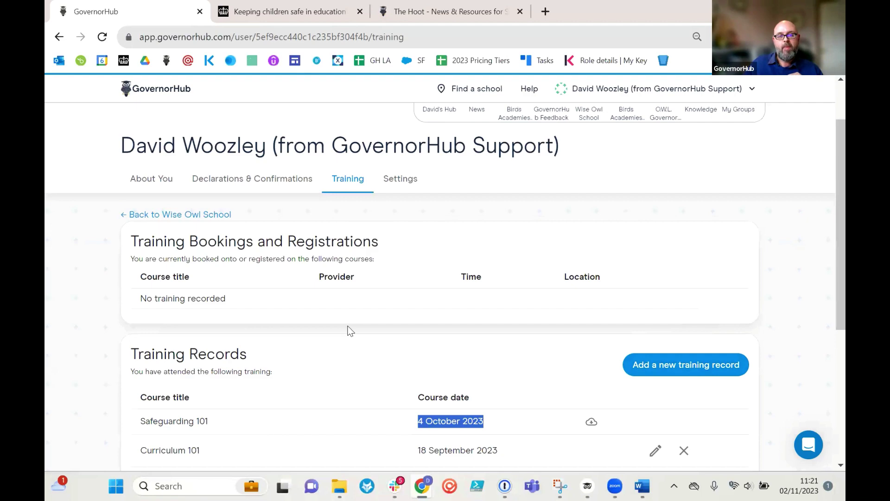
# - Open the profile's Settings and examine the general Email & Notifications options
pyautogui.click(401, 178)
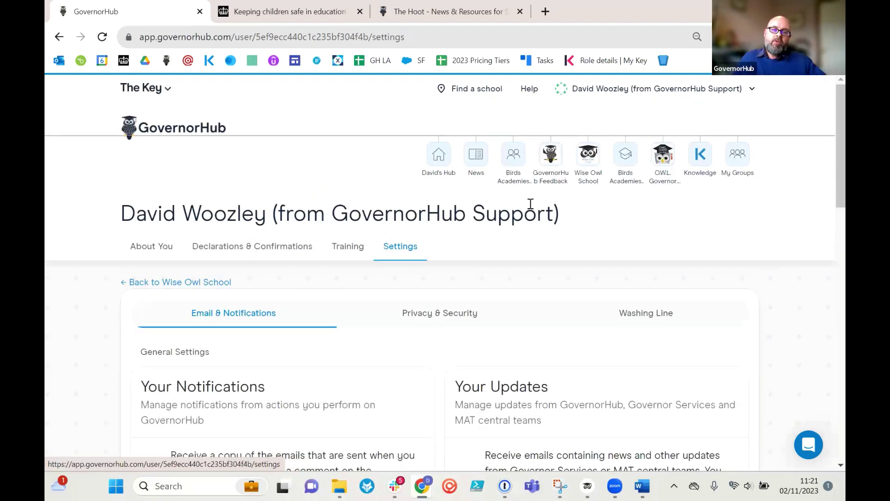
pyautogui.scroll(-2, 602, 238)
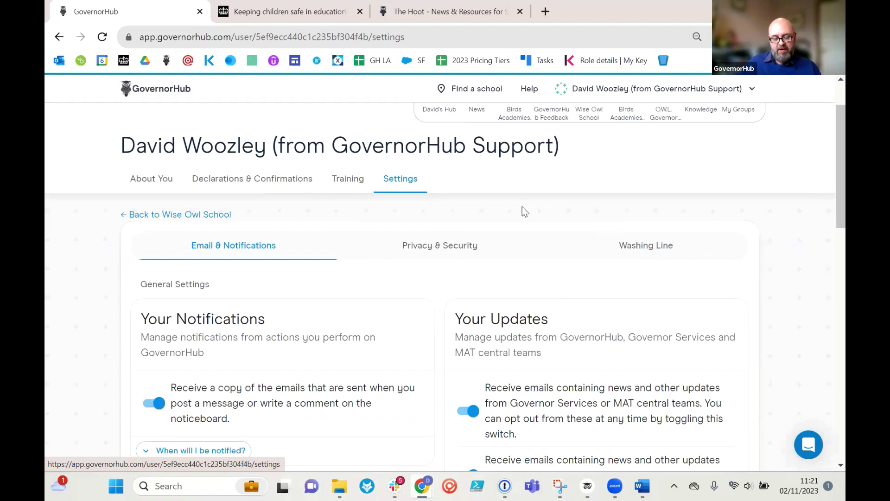
pyautogui.scroll(-2, 557, 208)
pyautogui.scroll(2, 557, 209)
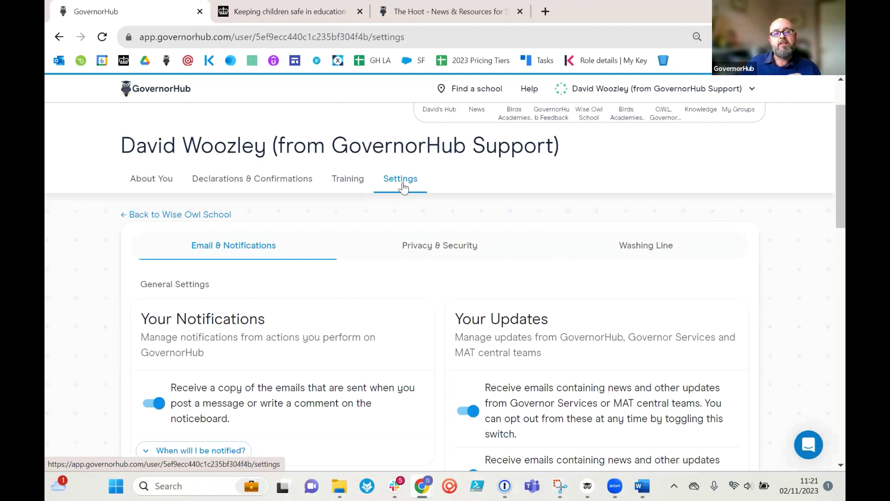
pyautogui.scroll(-1, 397, 216)
pyautogui.scroll(1, 396, 215)
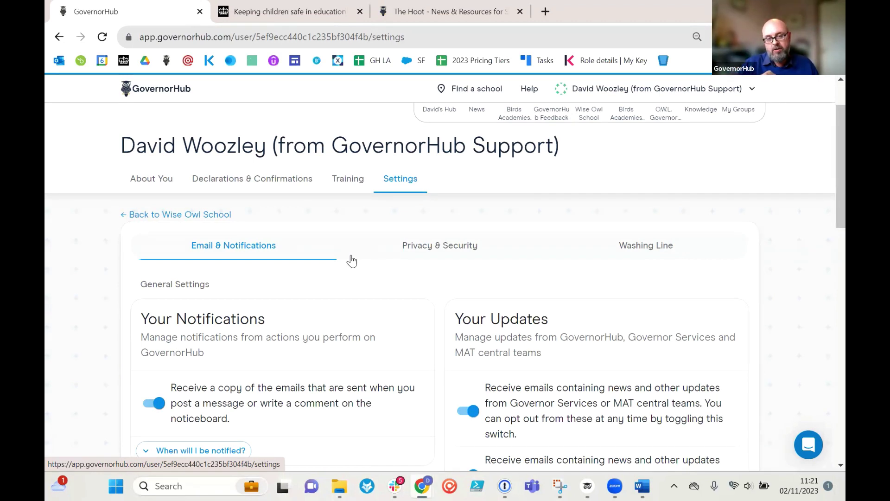
pyautogui.scroll(-4, 366, 255)
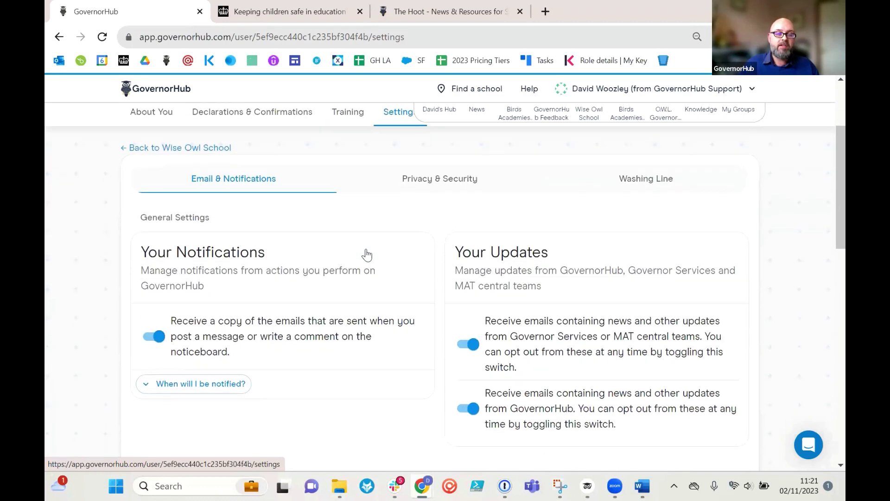
pyautogui.scroll(3, 371, 252)
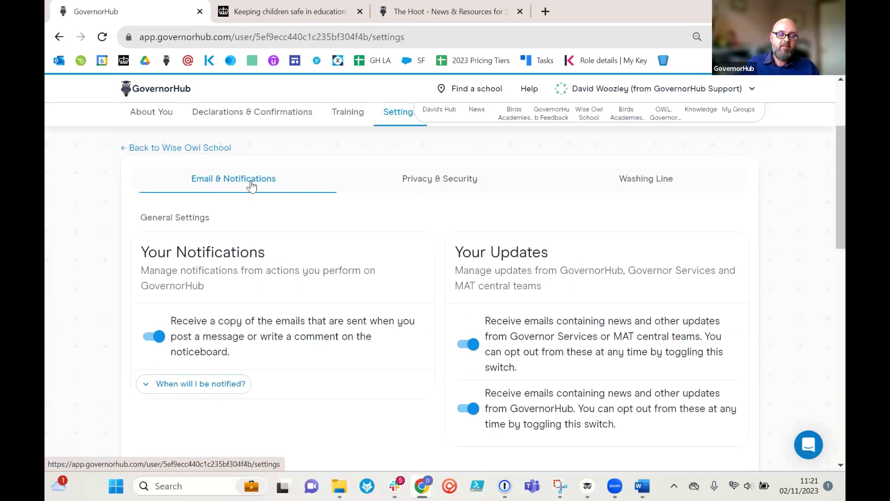
# - Turn off receiving a copy of the emails sent when posting a message or commenting on the noticeboard
pyautogui.scroll(-2, 281, 245)
pyautogui.scroll(-2, 282, 254)
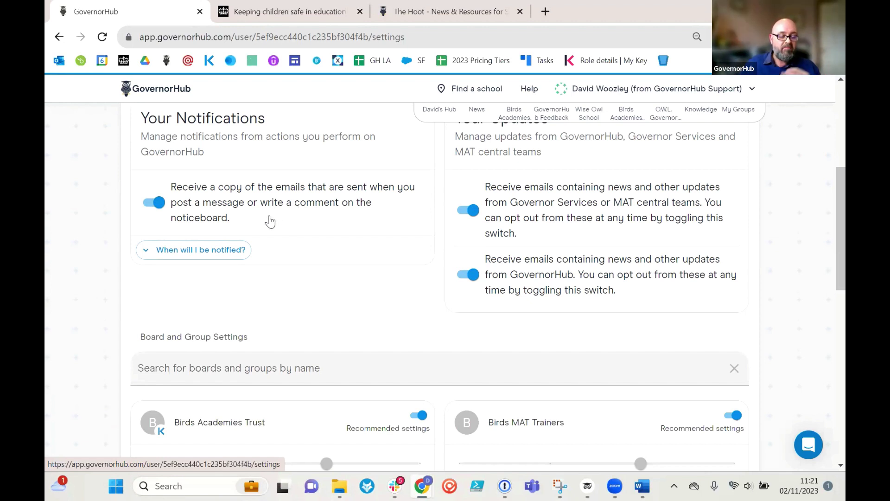
pyautogui.click(159, 205)
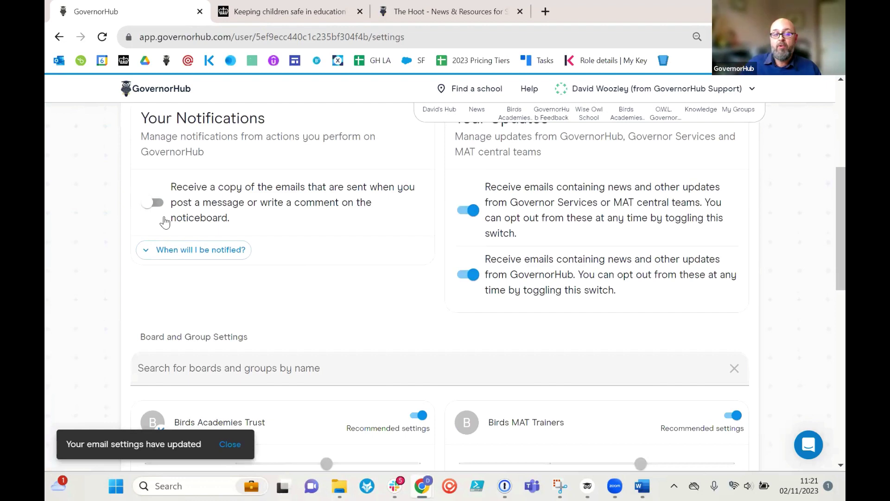
pyautogui.scroll(1, 431, 301)
pyautogui.scroll(2, 431, 300)
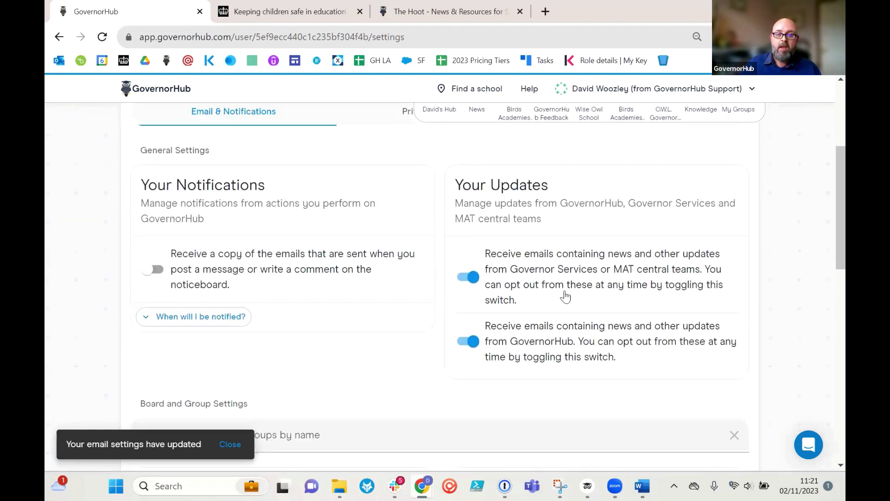
# - Opt out of the Governor Services and MAT central team update emails, and opt back in
pyautogui.scroll(-1, 509, 250)
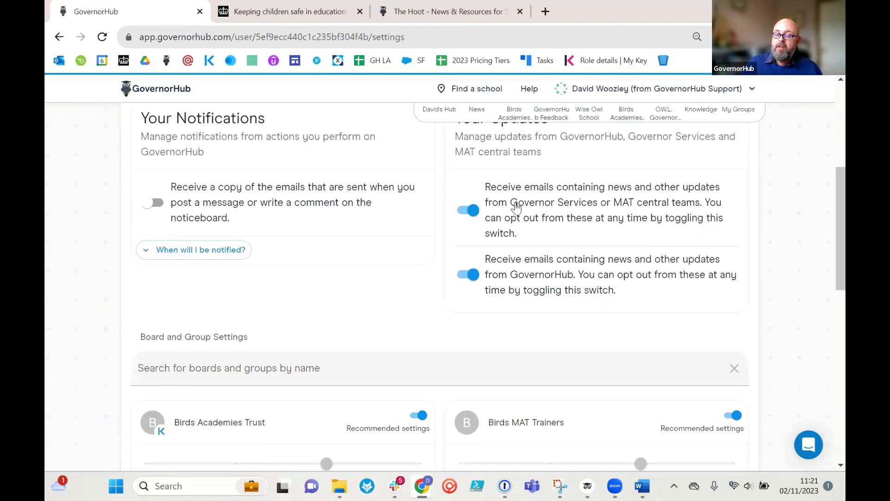
pyautogui.doubleClick(623, 207)
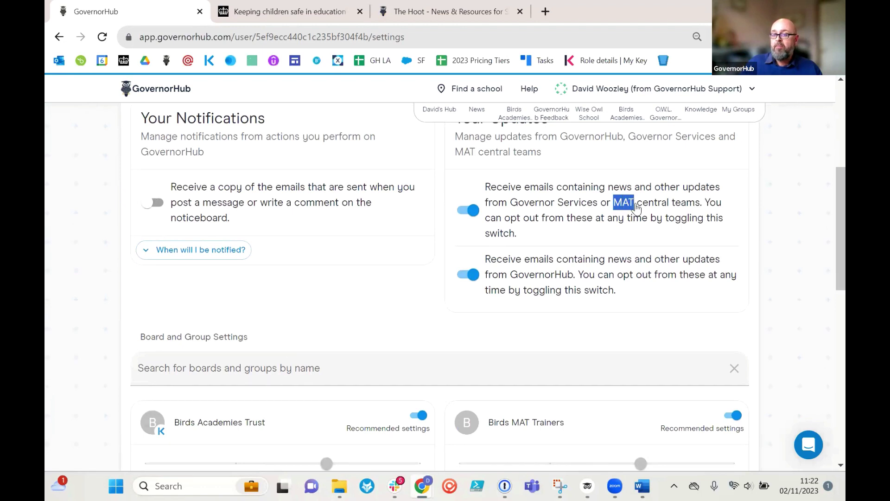
pyautogui.click(570, 209)
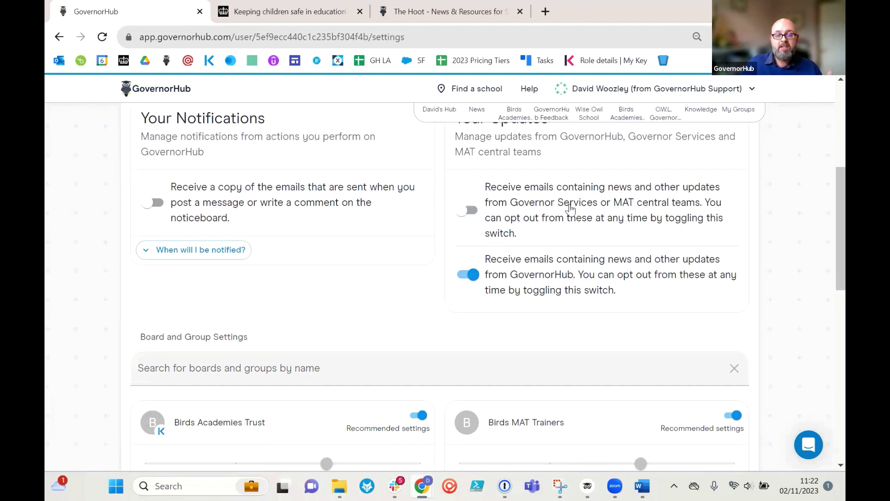
pyautogui.click(471, 214)
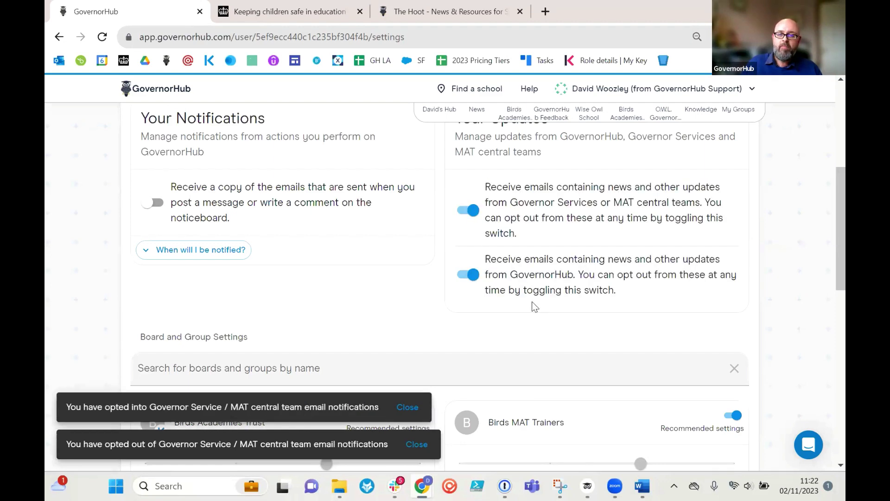
# - Review the update email options and the notification levels listed for each board and group
pyautogui.scroll(3, 561, 283)
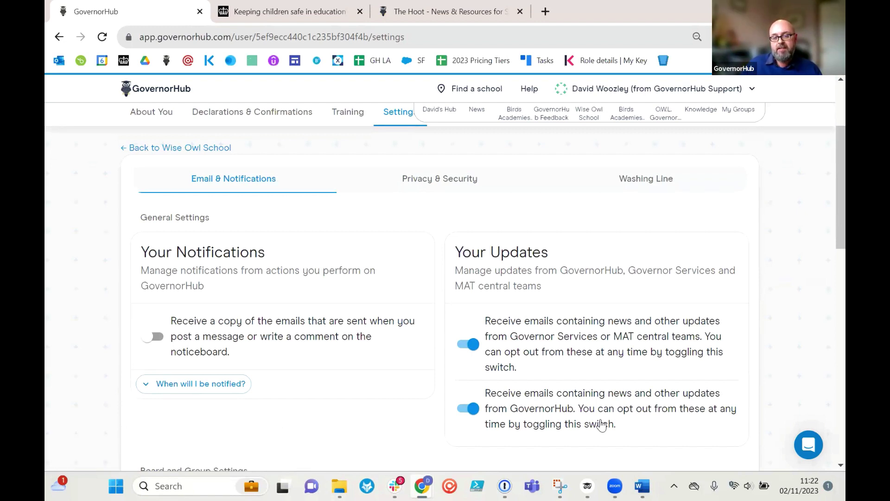
pyautogui.scroll(-1, 593, 408)
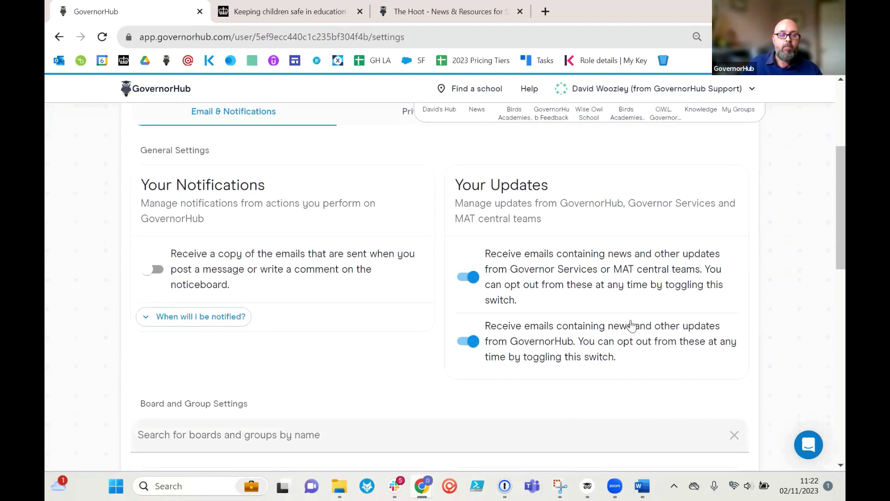
pyautogui.scroll(-5, 630, 323)
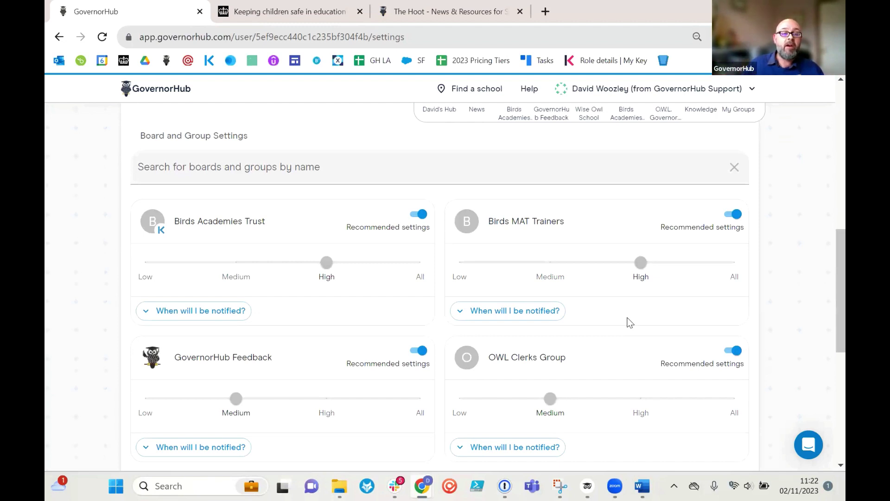
pyautogui.scroll(-7, 629, 322)
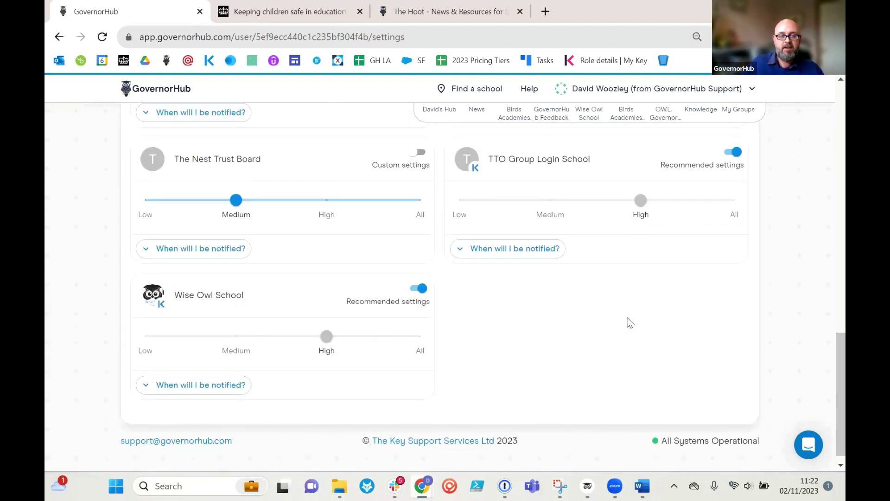
pyautogui.moveTo(328, 323)
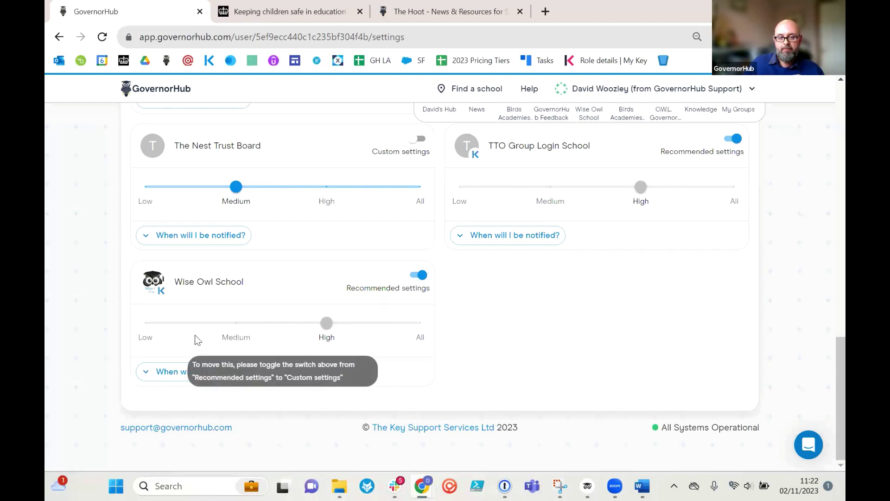
# - Expand the explanation of when notifications are sent for Wise Owl School and read its rules for posts and comments
pyautogui.click(148, 375)
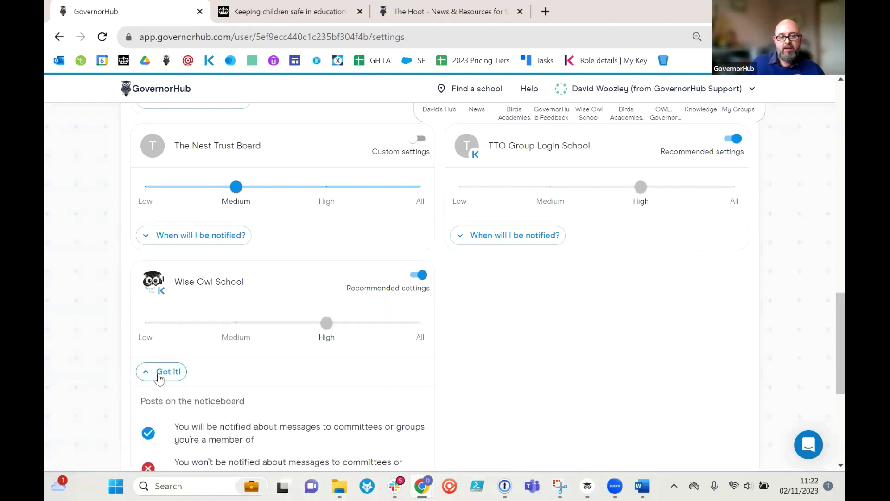
pyautogui.click(165, 375)
pyautogui.click(168, 376)
pyautogui.scroll(-4, 262, 365)
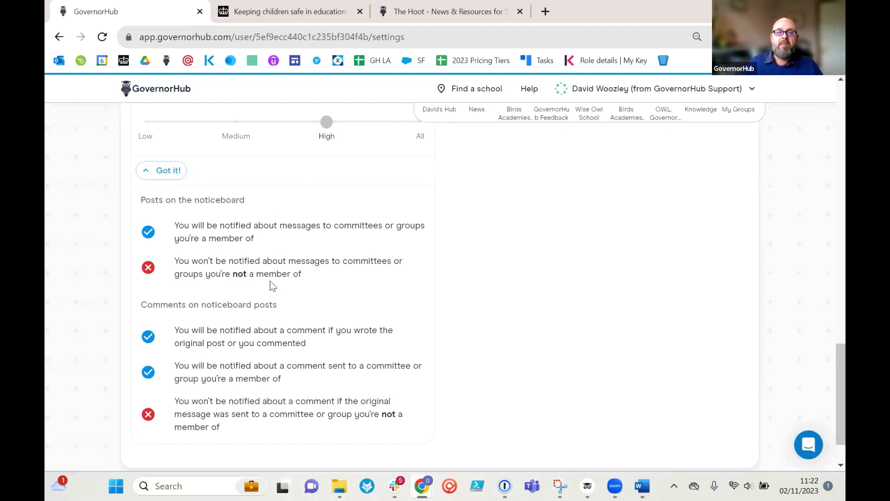
pyautogui.scroll(1, 278, 280)
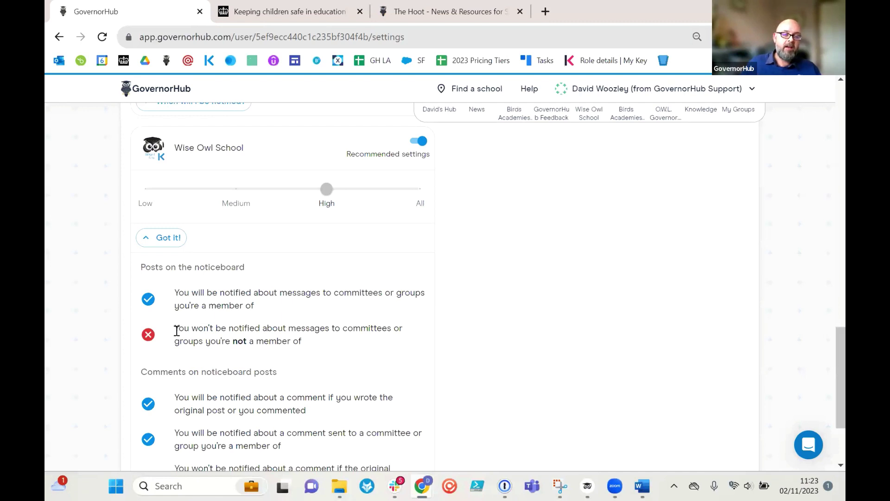
# - Switch Wise Owl School to custom notification settings and try the All and Medium levels, checking what each one covers
pyautogui.click(419, 141)
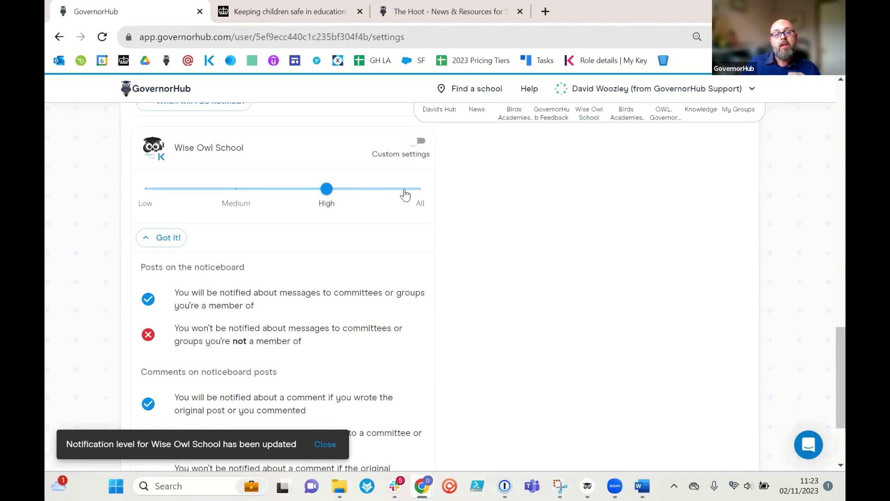
pyautogui.click(418, 190)
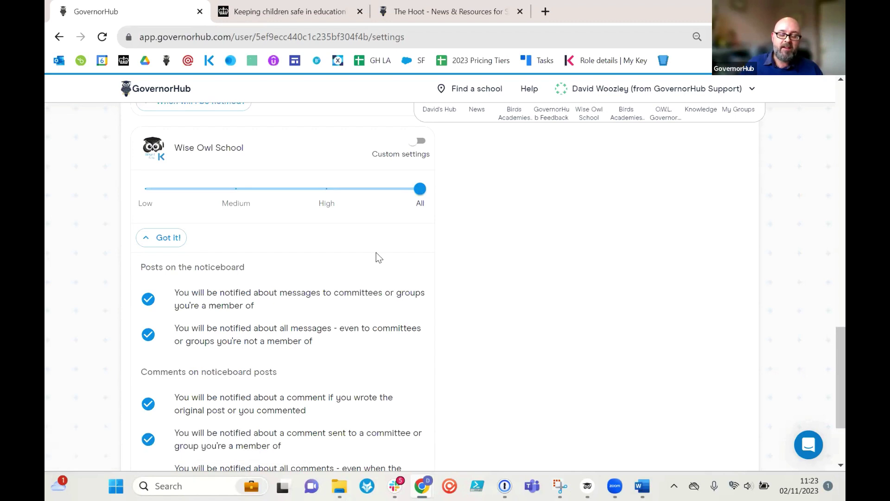
pyautogui.click(235, 190)
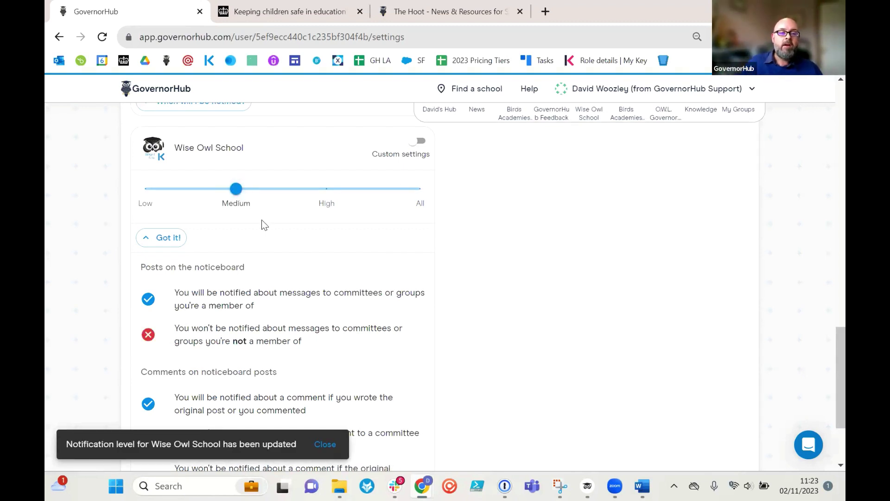
pyautogui.scroll(-3, 208, 237)
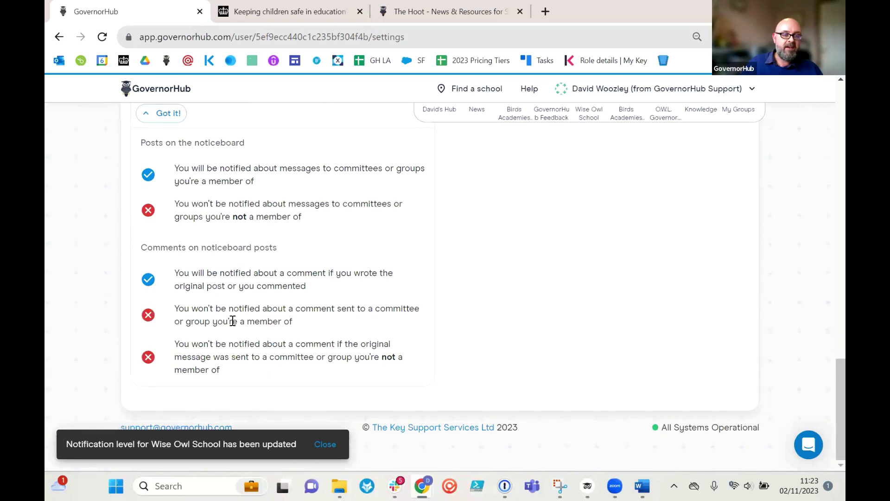
pyautogui.scroll(3, 244, 363)
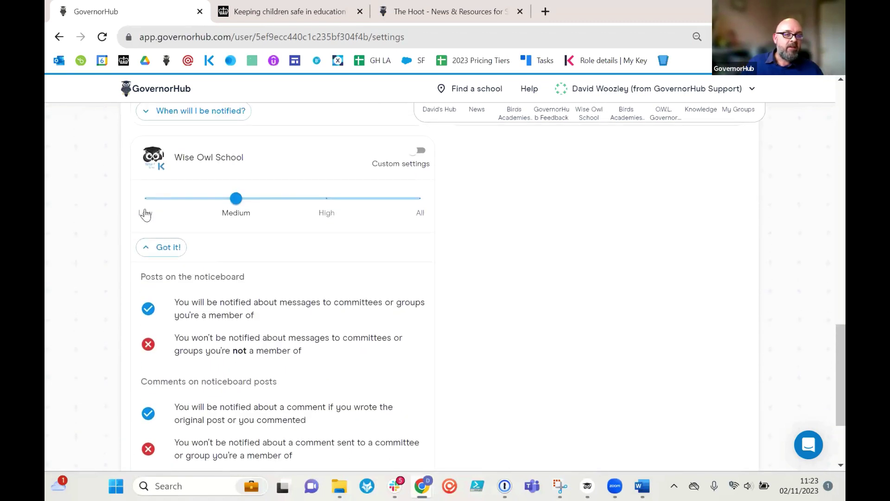
# - Try the Low notification level for Wise Owl School, check its rules, and set the level to High
pyautogui.click(147, 208)
pyautogui.scroll(-3, 277, 261)
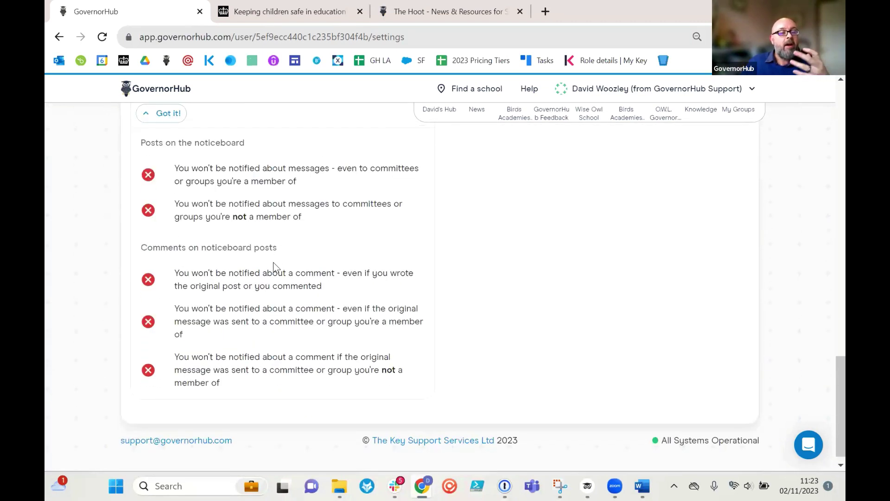
pyautogui.scroll(2, 278, 282)
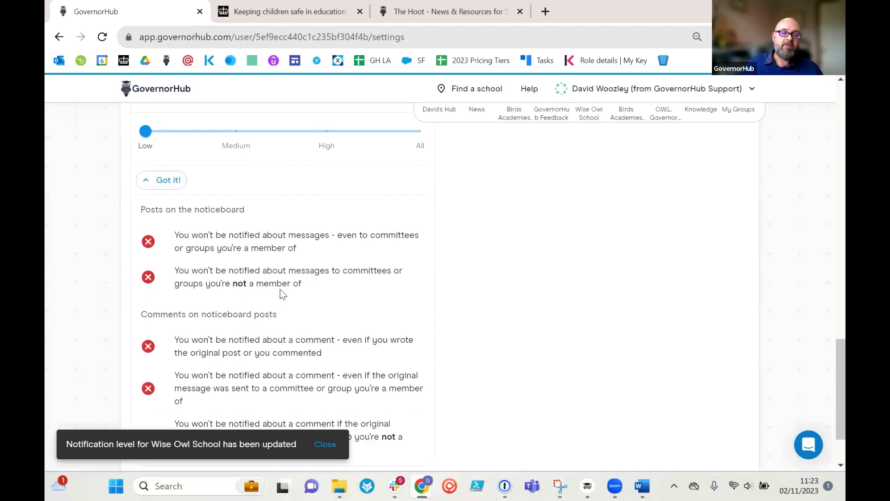
pyautogui.scroll(2, 283, 295)
pyautogui.click(327, 199)
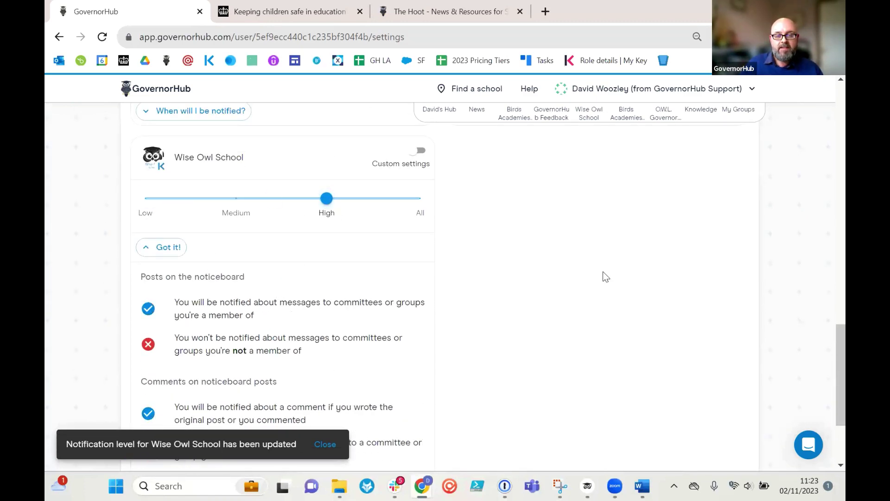
# - Open the Privacy & Security settings and examine the contact detail privacy and account sign-in options
pyautogui.scroll(6, 602, 272)
pyautogui.scroll(10, 518, 340)
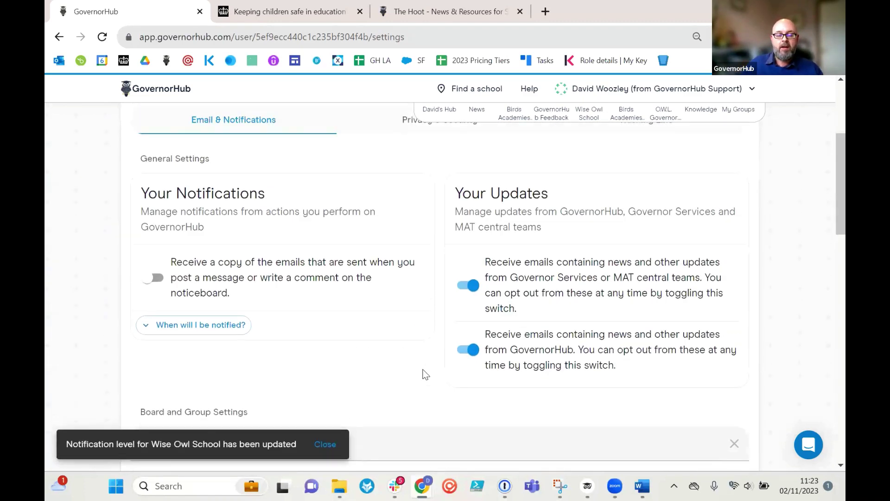
pyautogui.scroll(-2, 382, 393)
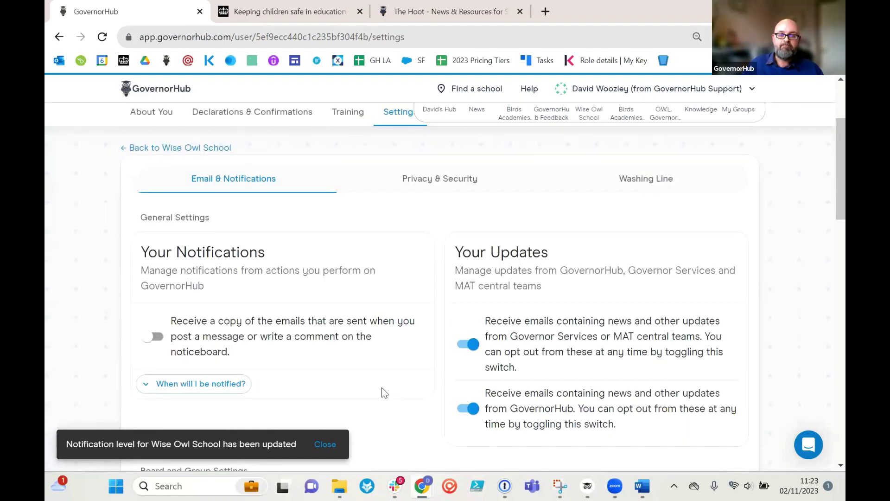
pyautogui.click(439, 186)
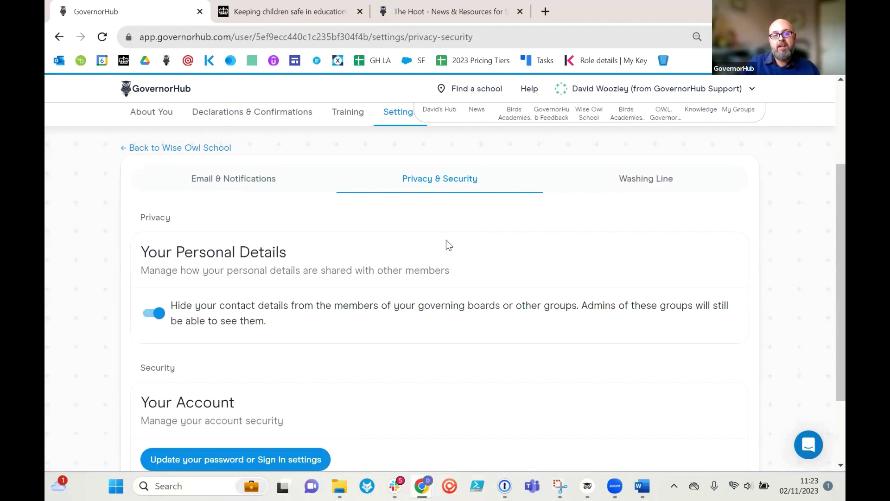
pyautogui.scroll(-2, 461, 227)
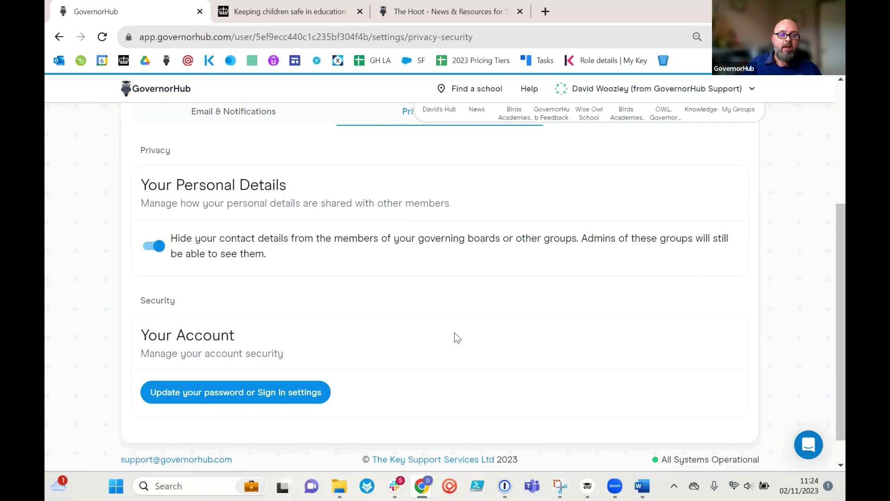
pyautogui.scroll(-2, 454, 332)
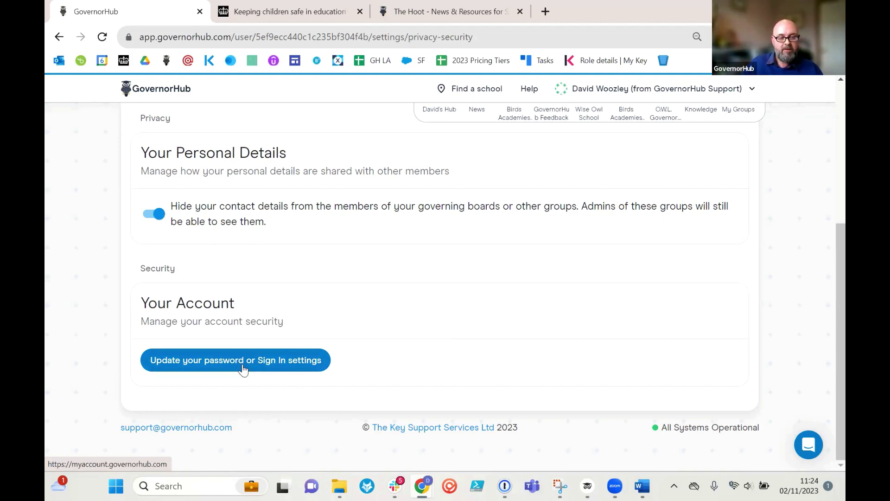
# - Open the Washing Line settings and examine the pinned and hidden icons and their hide and pin controls
pyautogui.scroll(5, 385, 338)
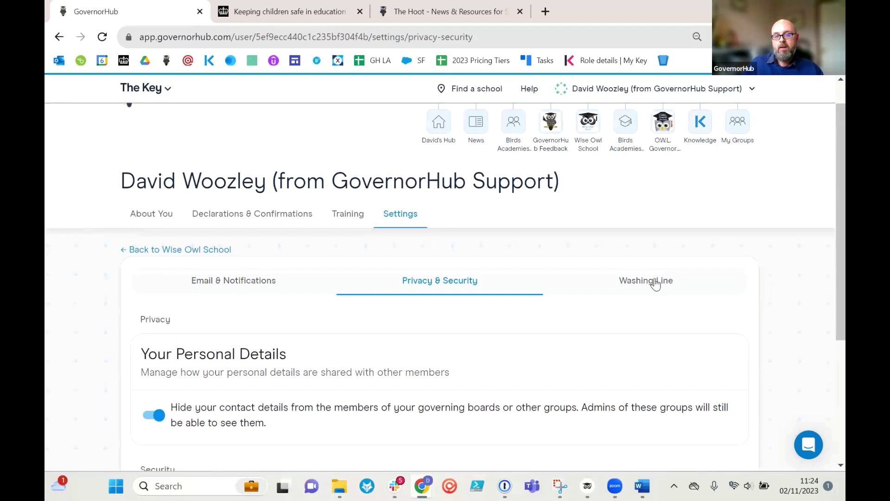
pyautogui.click(655, 284)
pyautogui.scroll(-2, 654, 250)
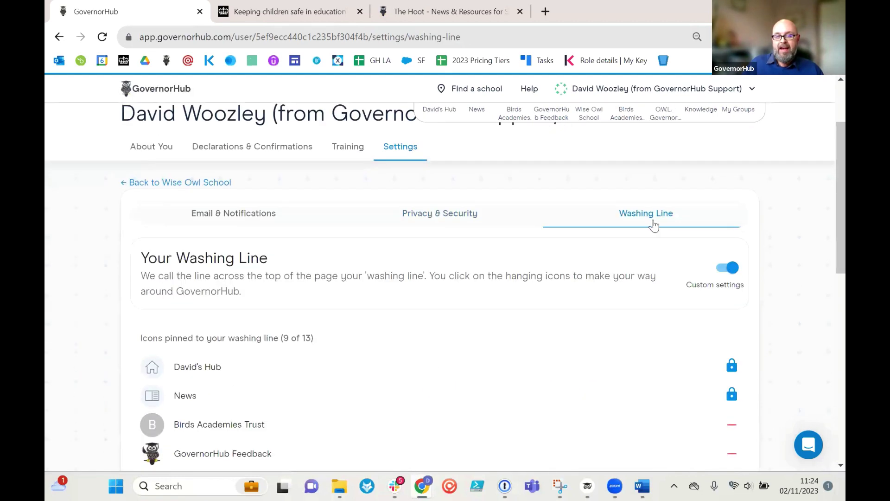
pyautogui.scroll(-2, 655, 225)
pyautogui.scroll(5, 655, 225)
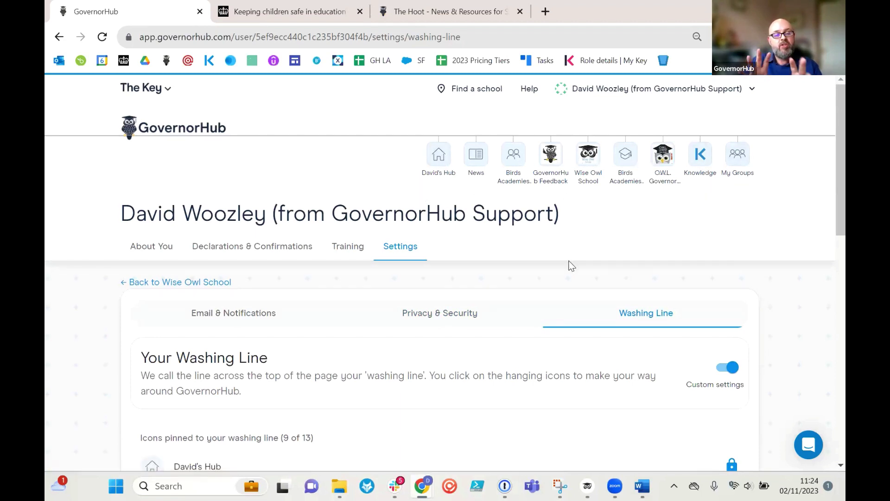
pyautogui.scroll(-1, 689, 338)
pyautogui.scroll(-2, 689, 338)
pyautogui.scroll(-1, 738, 324)
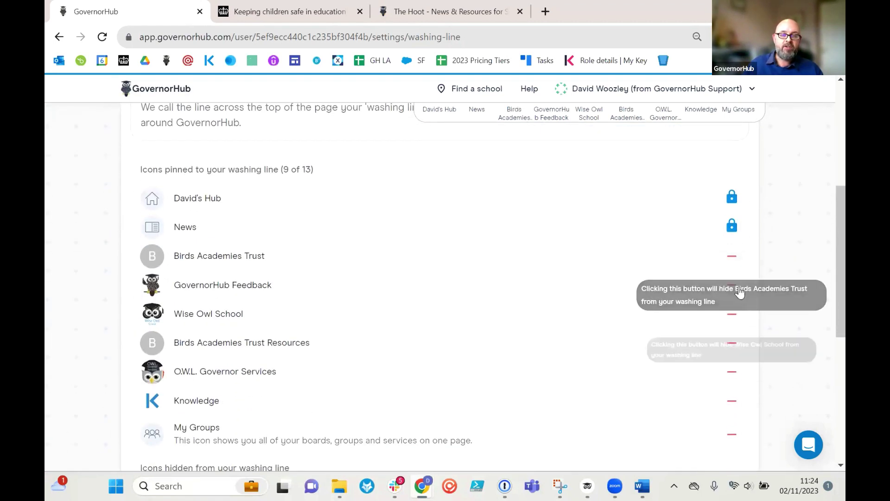
pyautogui.scroll(-3, 735, 324)
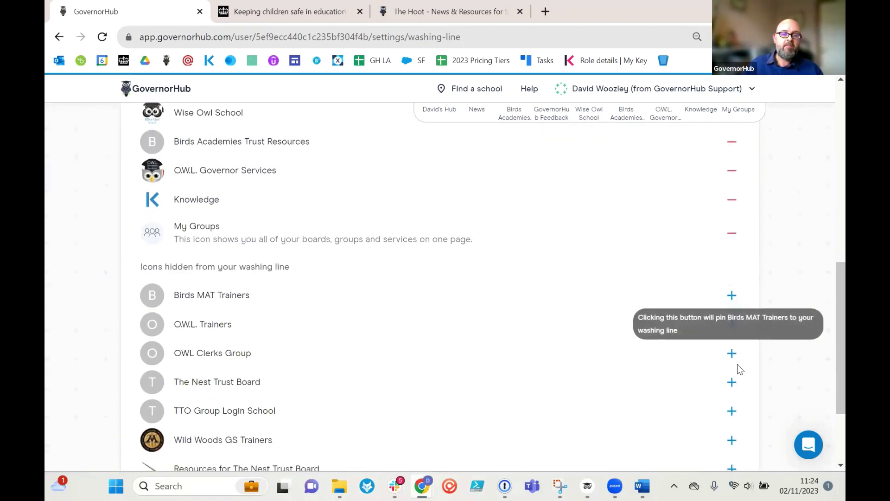
pyautogui.scroll(4, 738, 369)
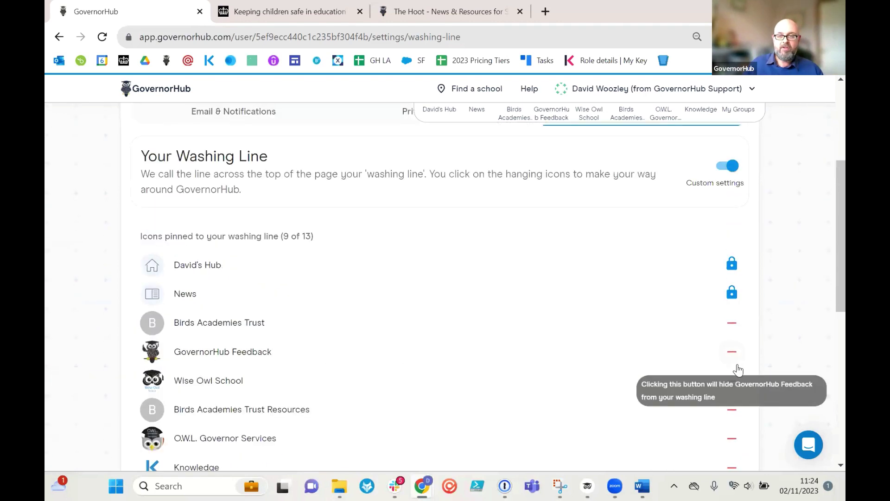
# - Open the Knowledge site from the washing line and return to the GovernorHub settings page
pyautogui.scroll(3, 738, 370)
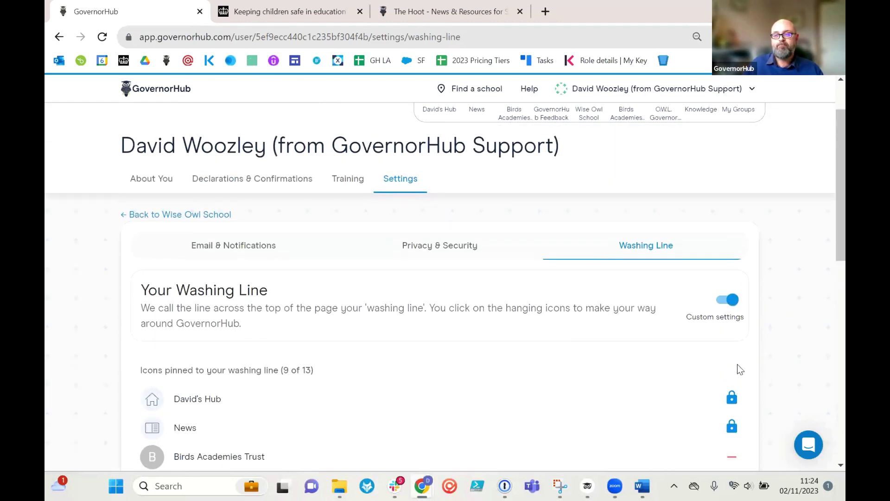
pyautogui.scroll(2, 737, 369)
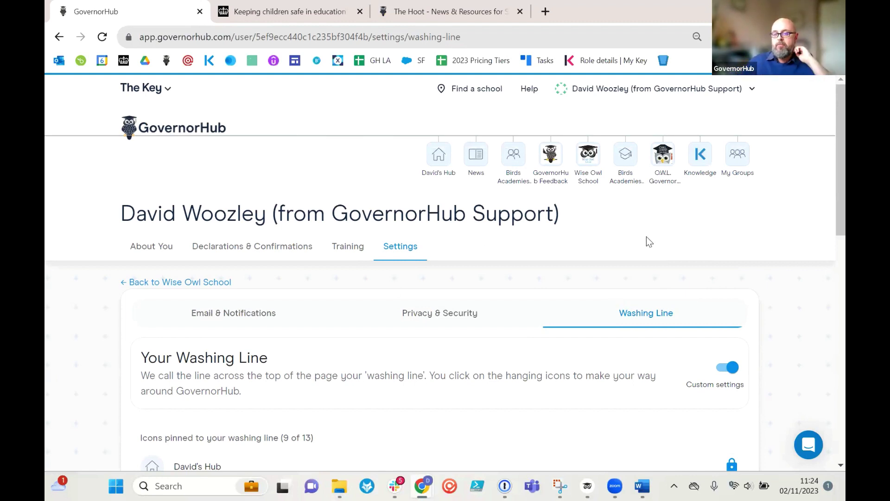
pyautogui.click(692, 159)
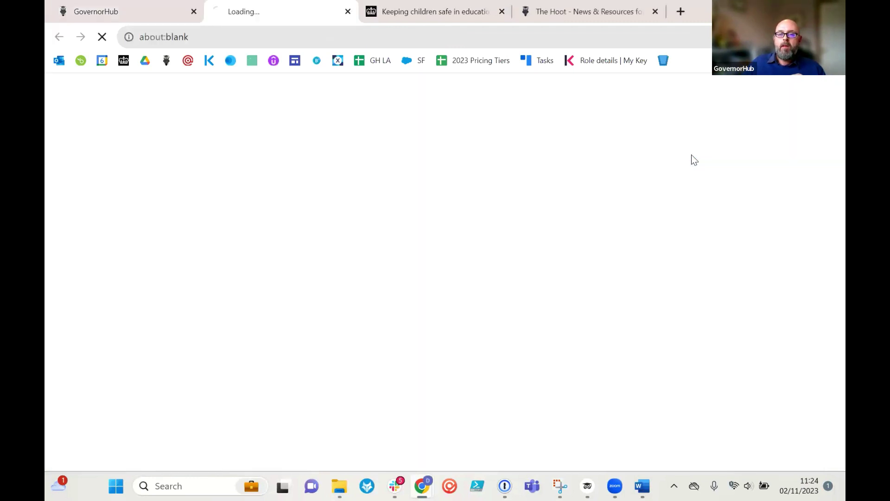
pyautogui.click(91, 9)
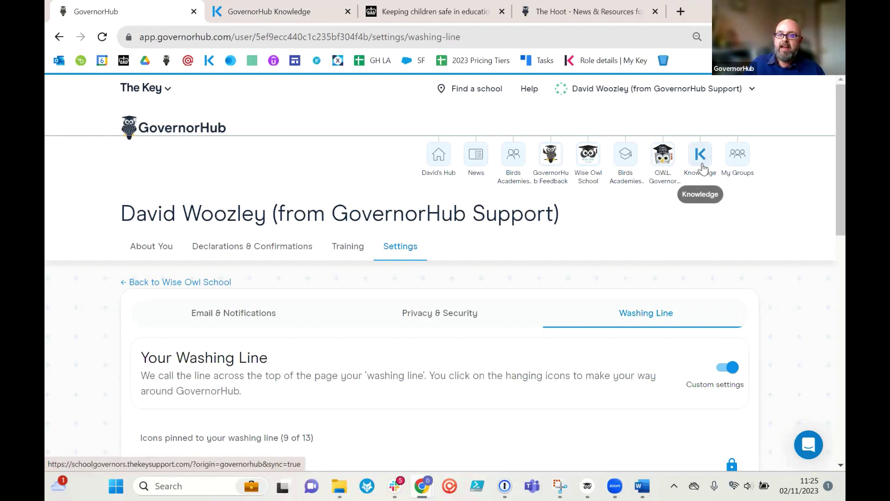
# - Switch to the Knowledge site and look through the topics under The governing board, including Governor behaviour and Committees & panels
pyautogui.click(701, 158)
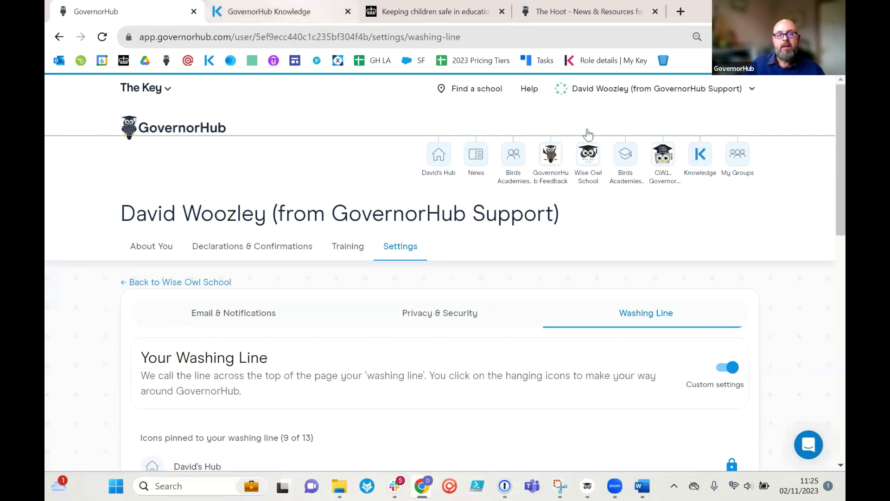
pyautogui.click(296, 9)
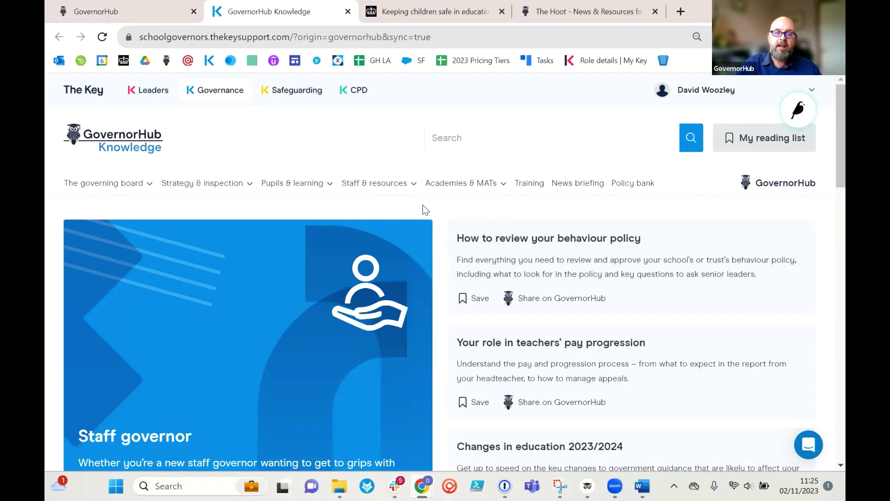
pyautogui.click(137, 18)
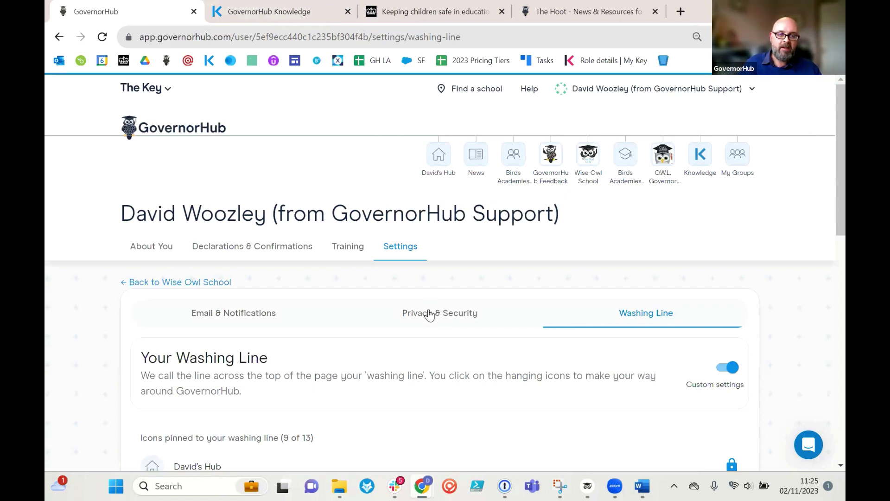
pyautogui.click(293, 15)
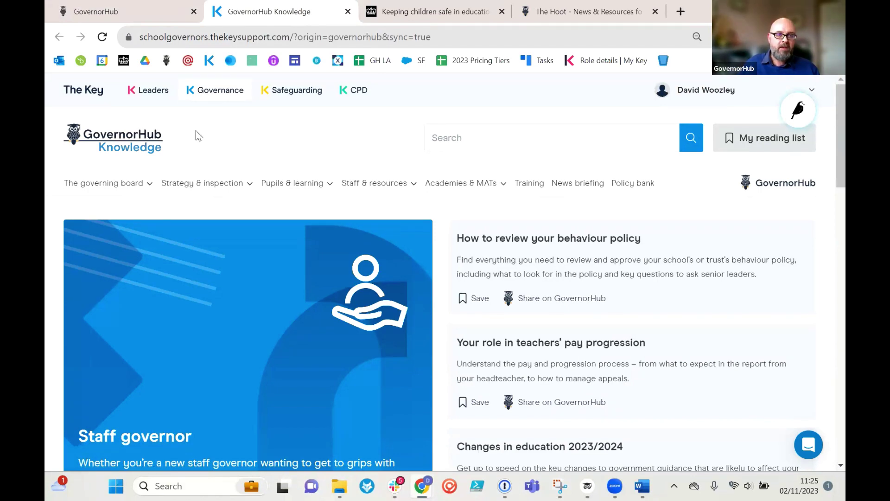
pyautogui.moveTo(149, 181)
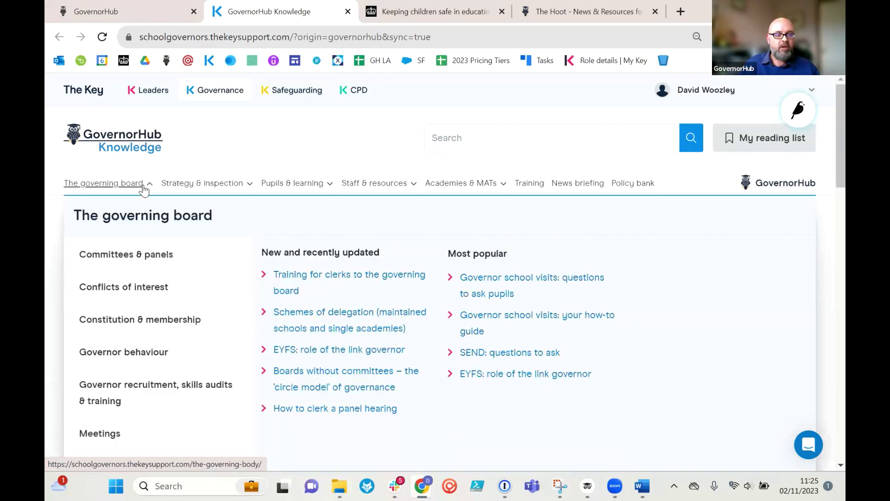
pyautogui.moveTo(152, 299)
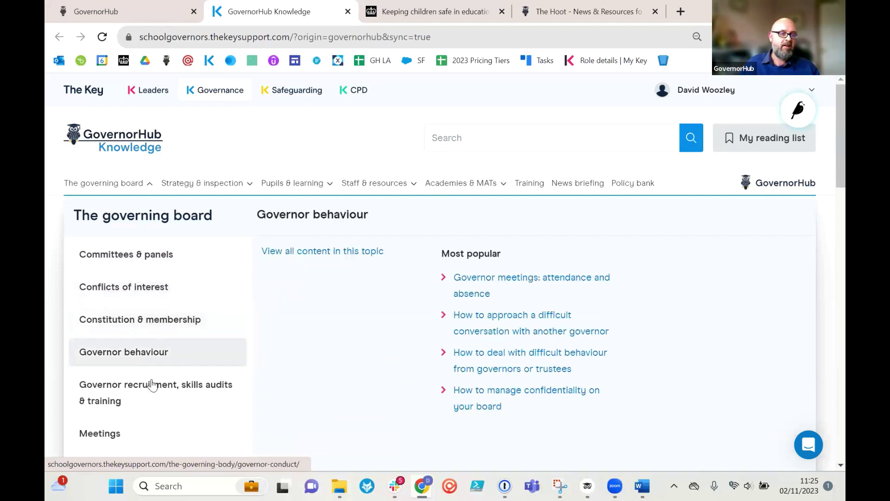
pyautogui.moveTo(156, 272)
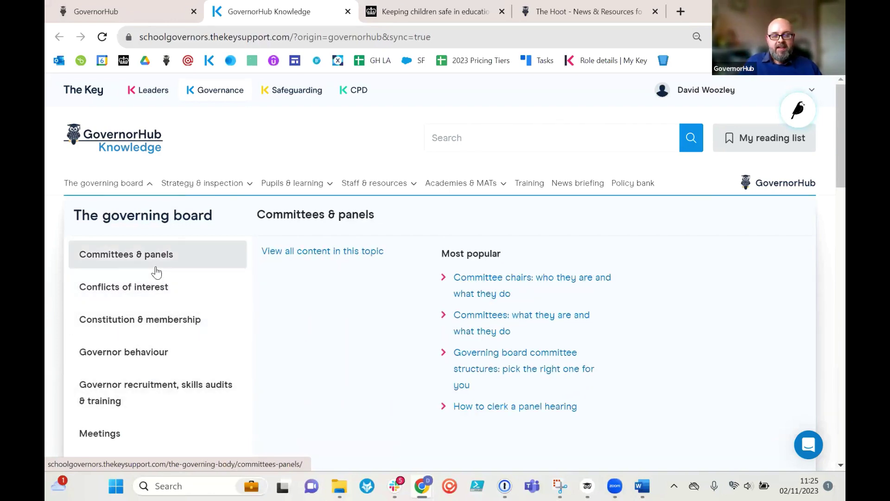
# - Search Knowledge for "headteacher recruitment" using the suggested top search and look through the matching articles and topics
pyautogui.click(462, 140)
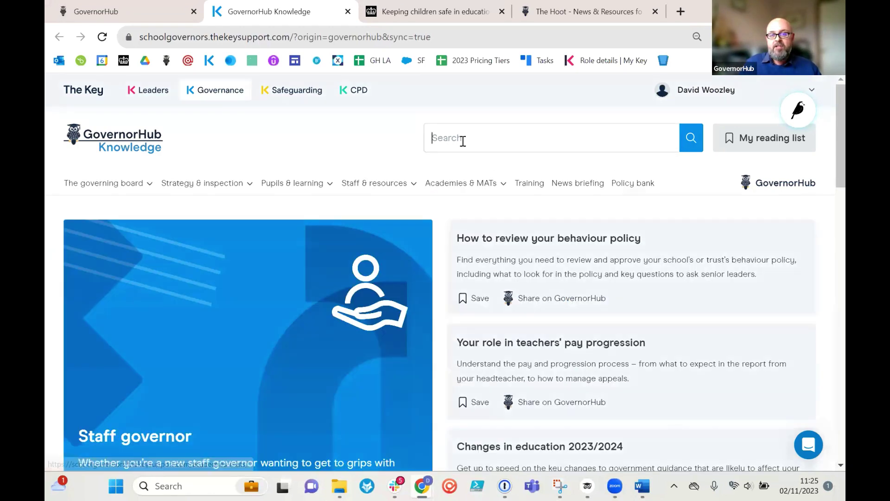
pyautogui.write('h')
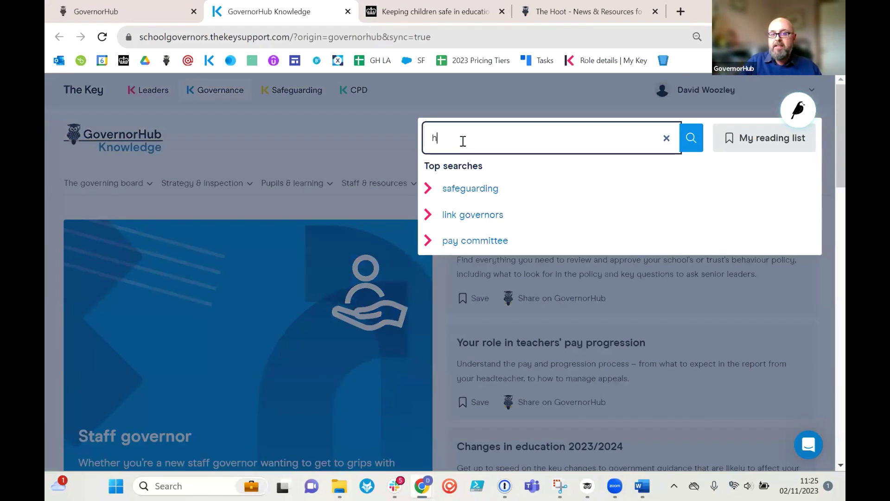
pyautogui.write('eadteacher ')
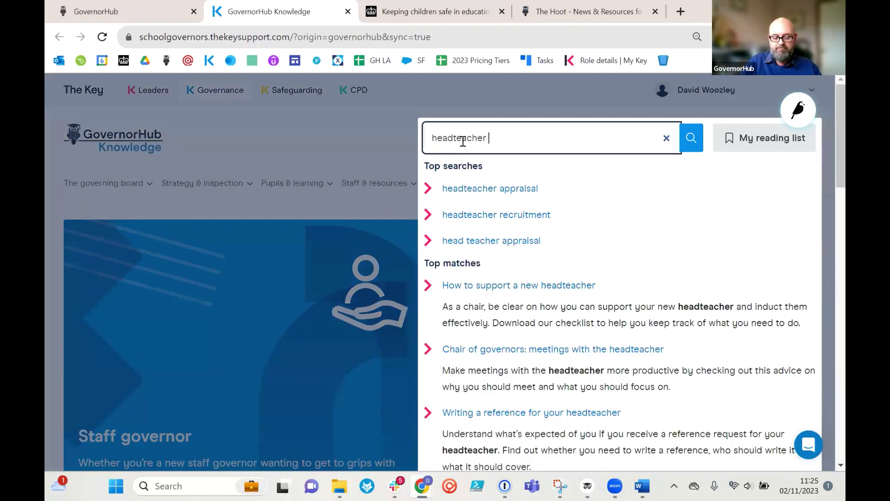
pyautogui.write('recruitme')
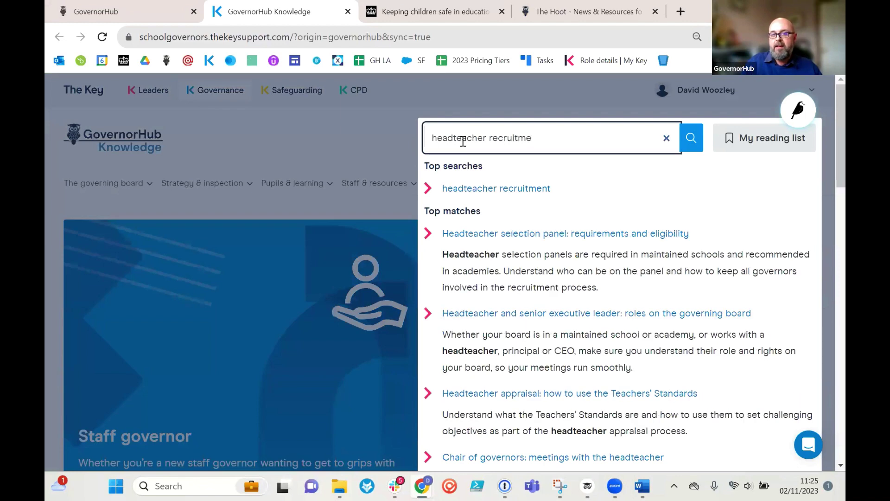
pyautogui.click(506, 190)
pyautogui.scroll(-4, 404, 241)
pyautogui.scroll(-1, 405, 238)
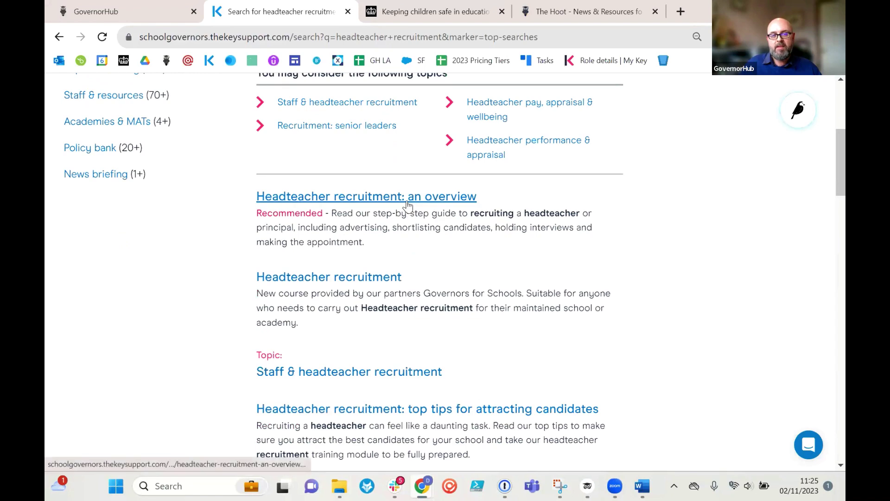
pyautogui.scroll(-1, 383, 279)
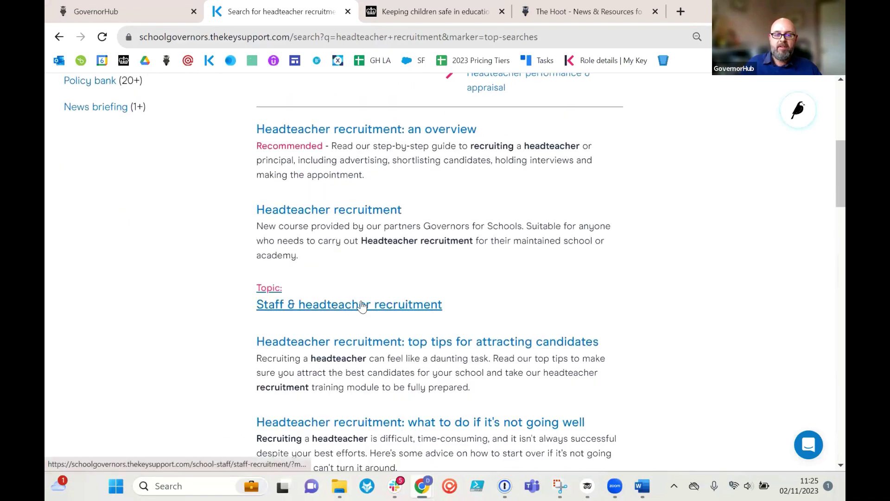
pyautogui.scroll(-1, 417, 297)
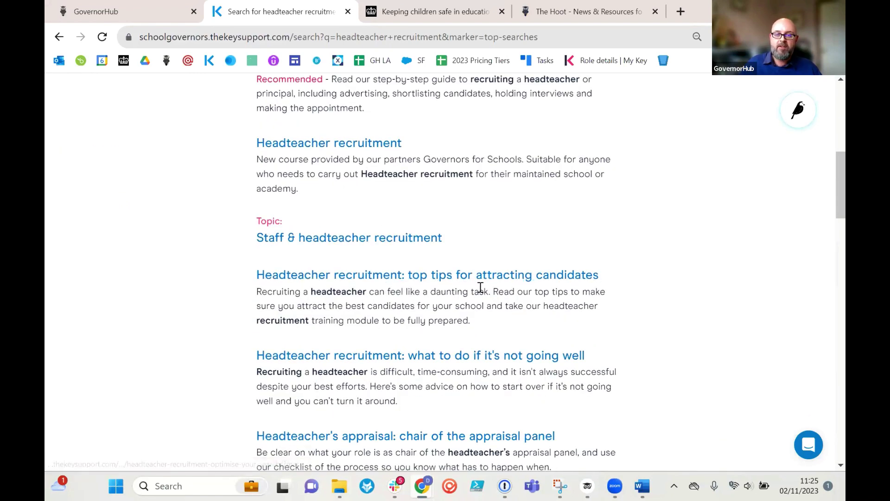
pyautogui.scroll(2, 531, 302)
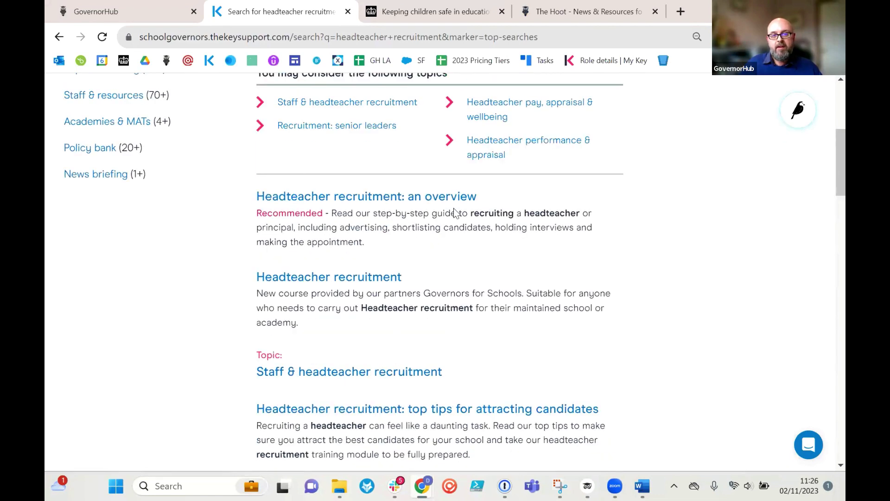
# - Open the article "Headteacher recruitment: an overview" and examine its contents list, introduction and article options
pyautogui.click(446, 197)
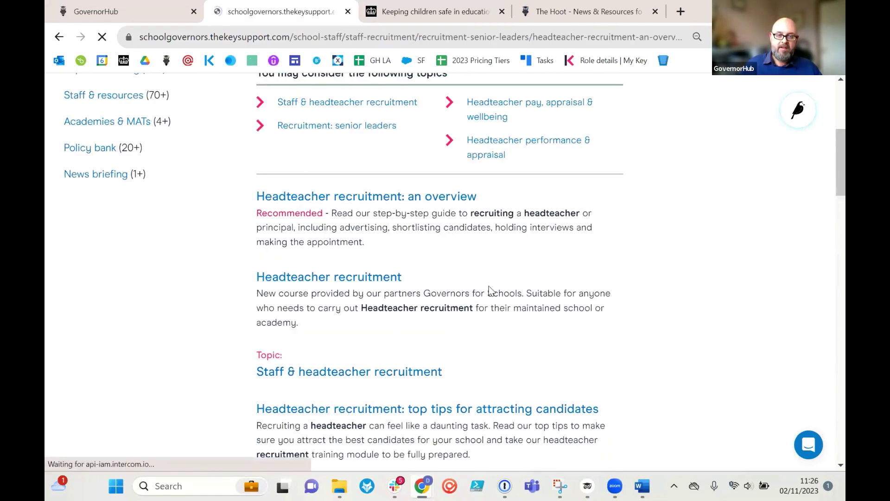
pyautogui.scroll(-4, 489, 286)
pyautogui.scroll(-8, 487, 291)
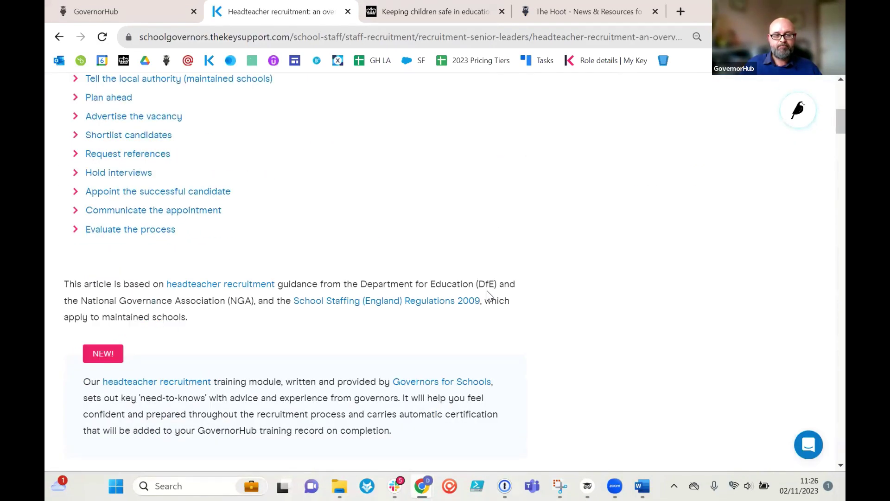
pyautogui.scroll(12, 487, 291)
pyautogui.scroll(-1, 488, 295)
pyautogui.scroll(1, 488, 295)
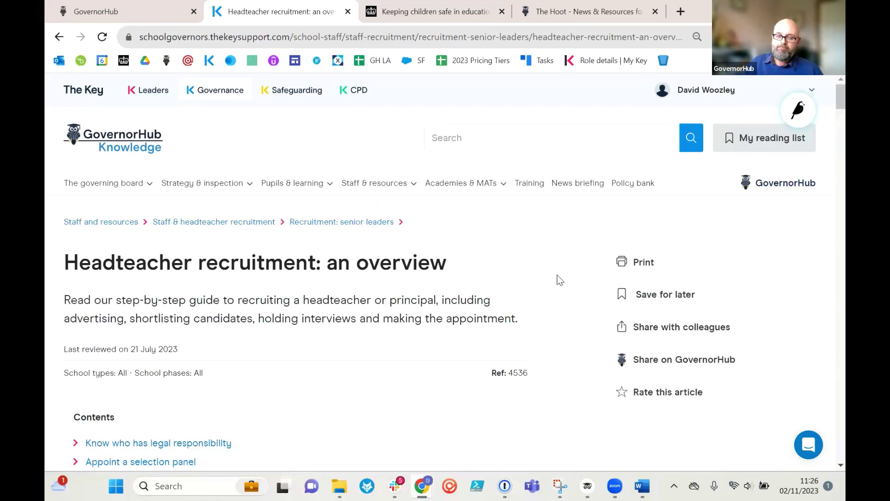
# - Save the headteacher recruitment article for later, check the saved articles in the reading list, and close the list
pyautogui.click(624, 296)
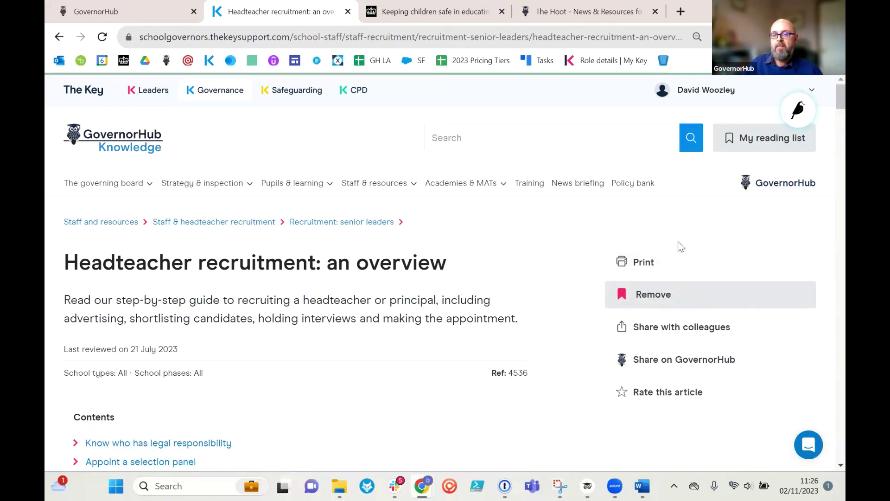
pyautogui.click(770, 143)
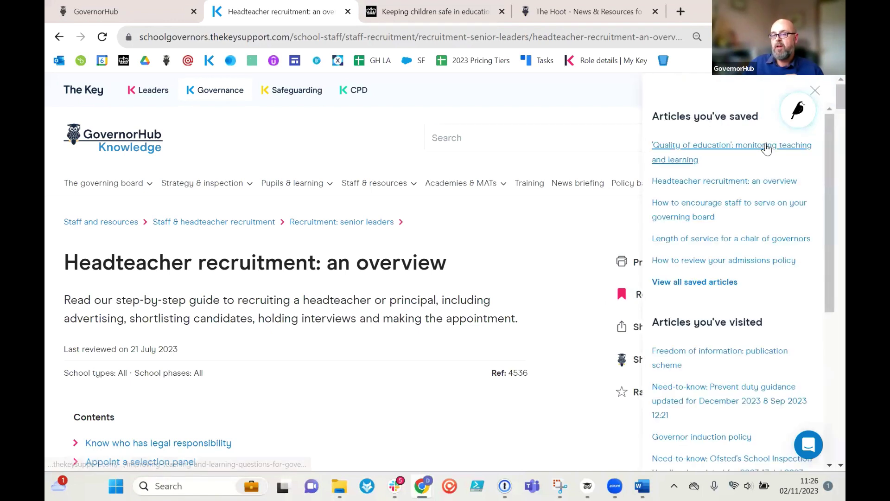
pyautogui.click(816, 90)
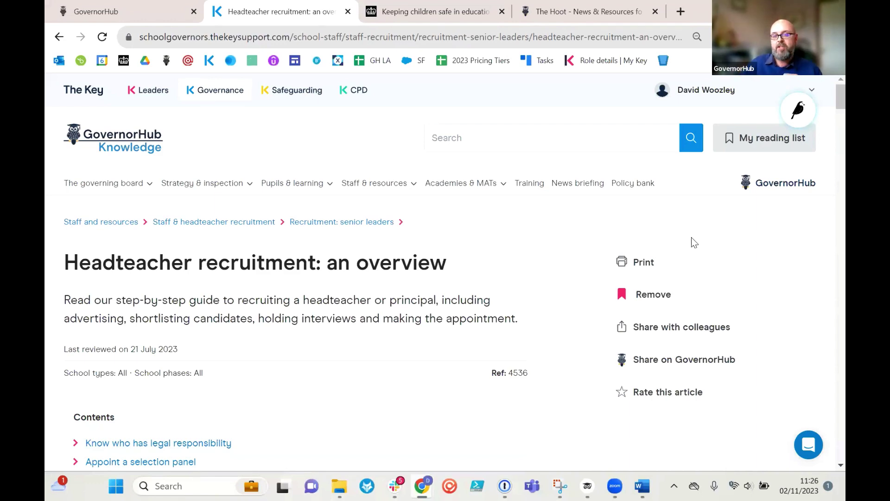
# - Examine the article's form for sharing with colleagues, including the email, message and invite link options, and close it
pyautogui.click(671, 329)
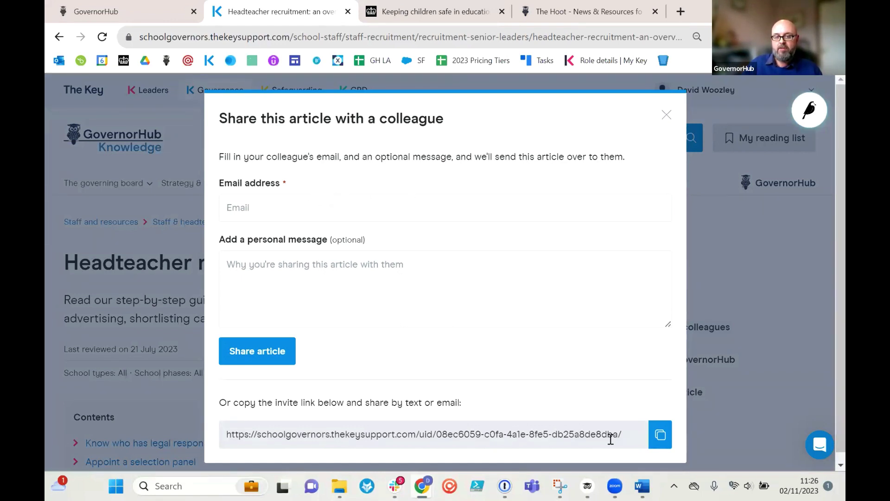
pyautogui.click(665, 117)
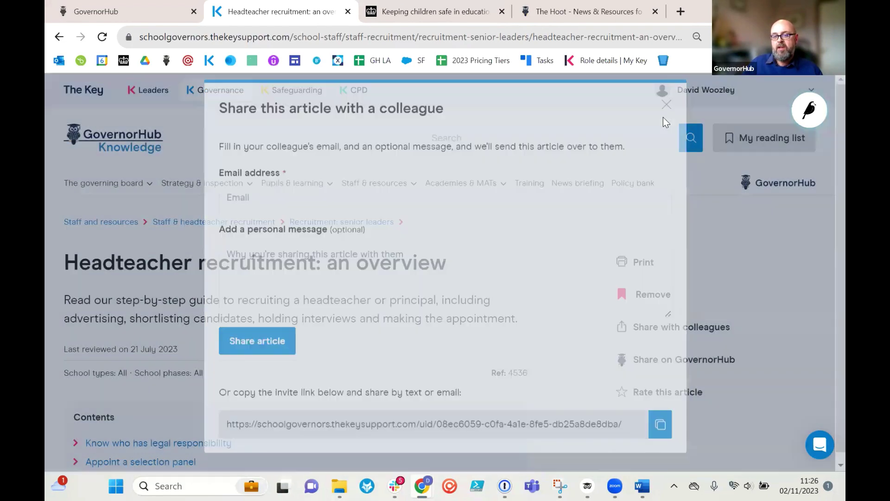
# - Draft a GovernorHub noticeboard post sharing the article with Wise Owl School and Birds Academies Trust, and discard the draft
pyautogui.click(673, 367)
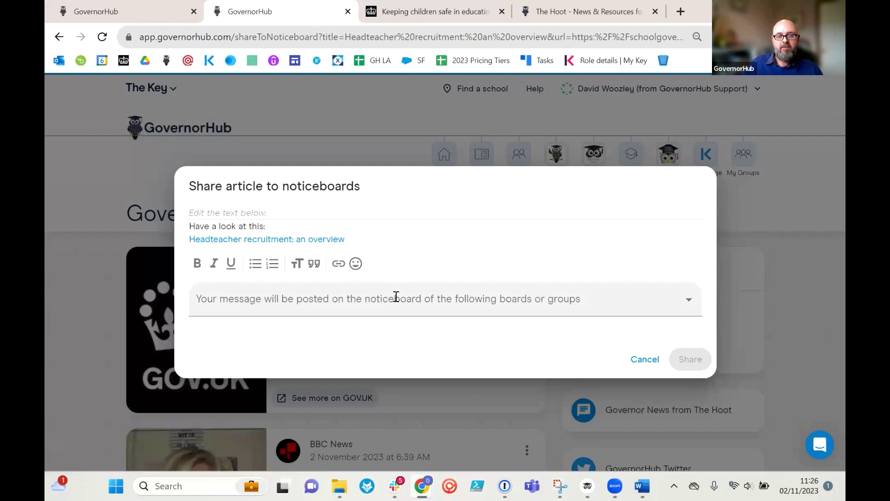
pyautogui.click(295, 240)
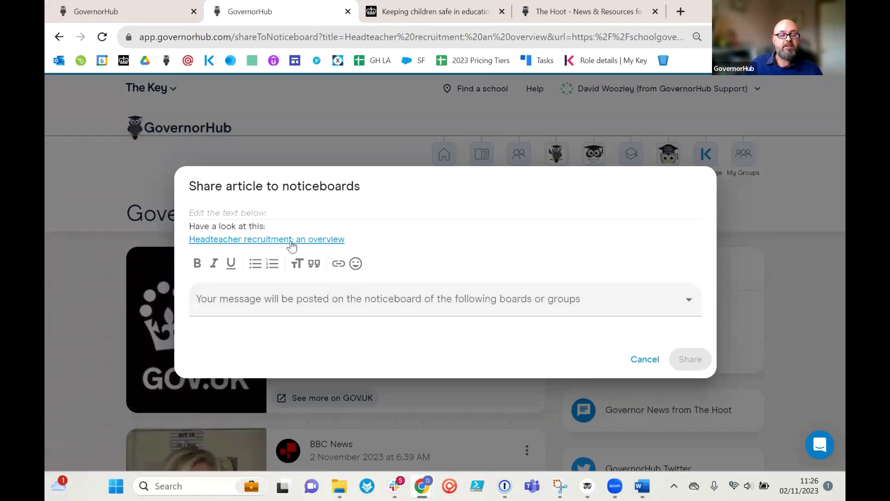
pyautogui.click(414, 303)
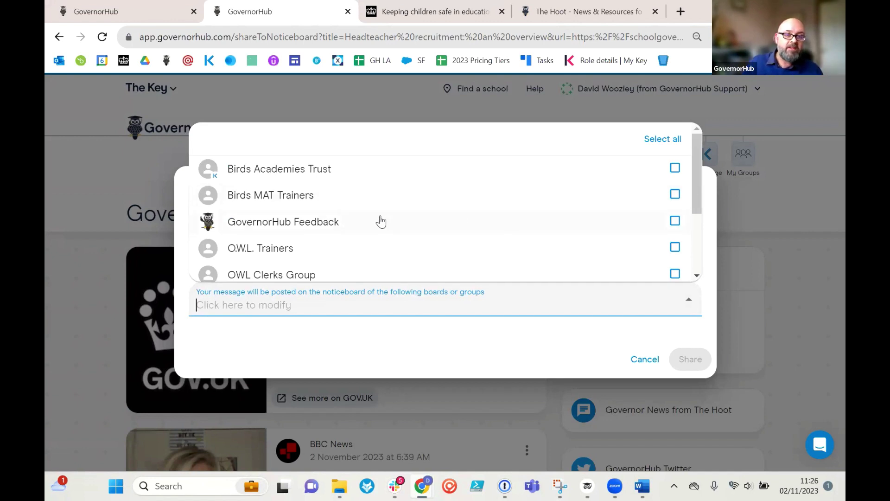
pyautogui.scroll(-3, 674, 229)
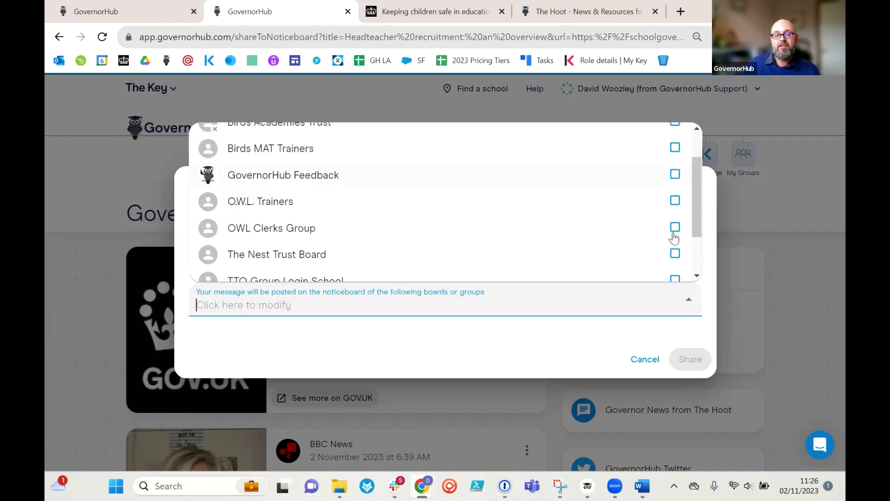
pyautogui.click(675, 268)
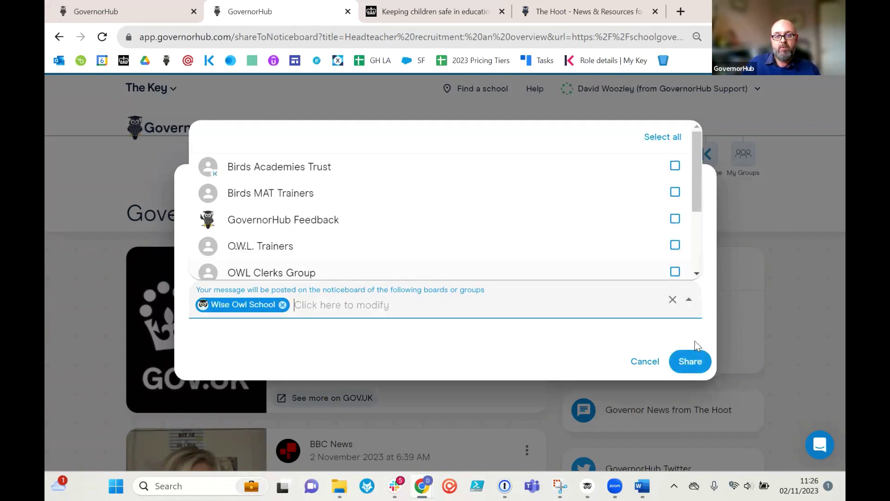
pyautogui.click(675, 167)
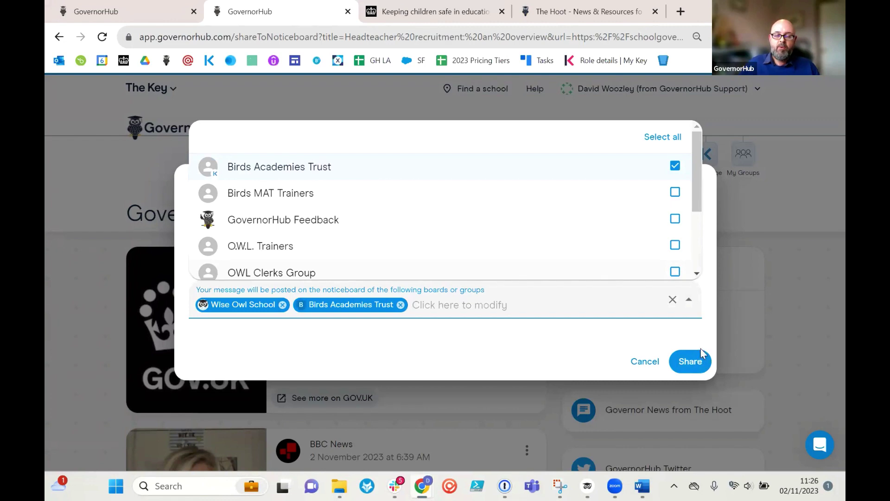
pyautogui.click(640, 364)
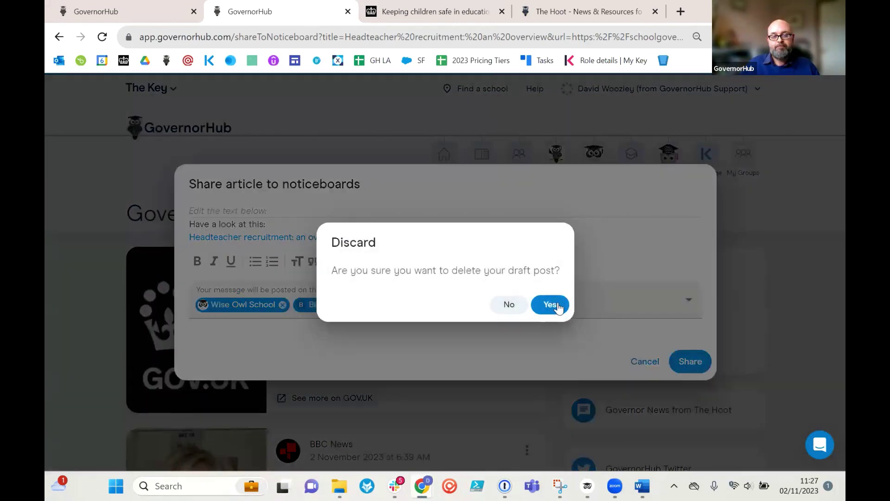
pyautogui.click(558, 304)
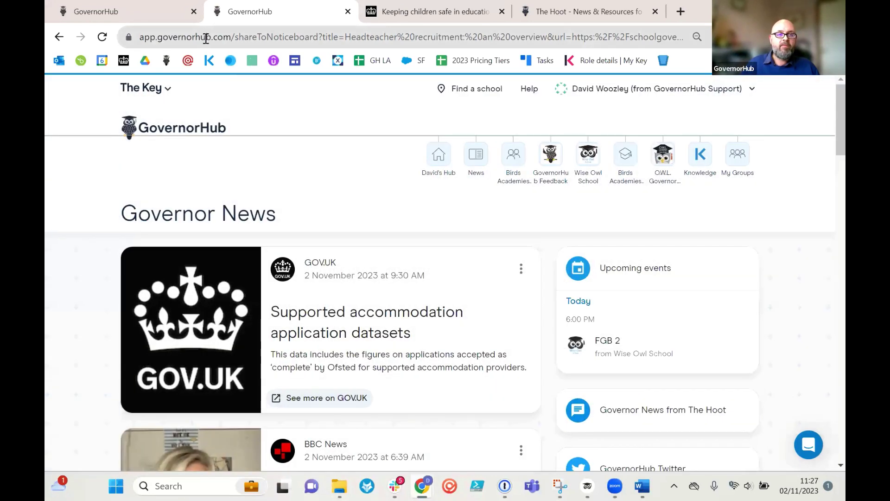
# - Return to Knowledge from the washing line, open its Governor Training page, and examine the available training courses
pyautogui.click(695, 158)
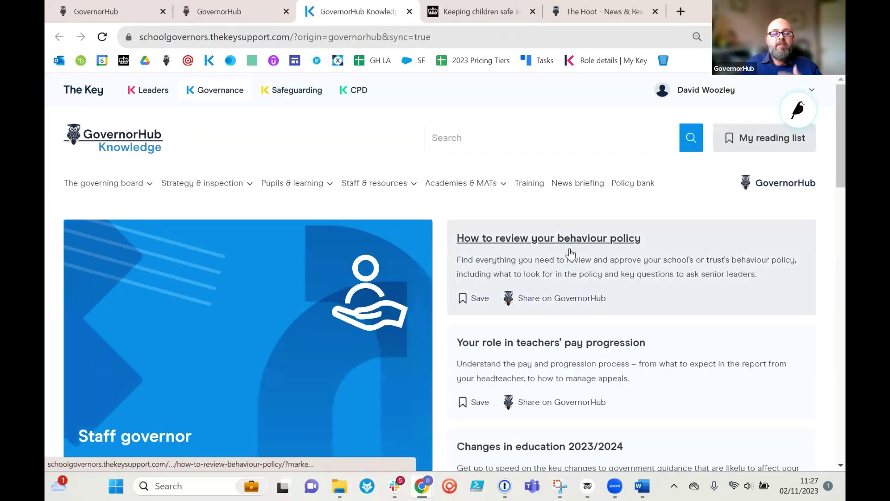
pyautogui.click(530, 184)
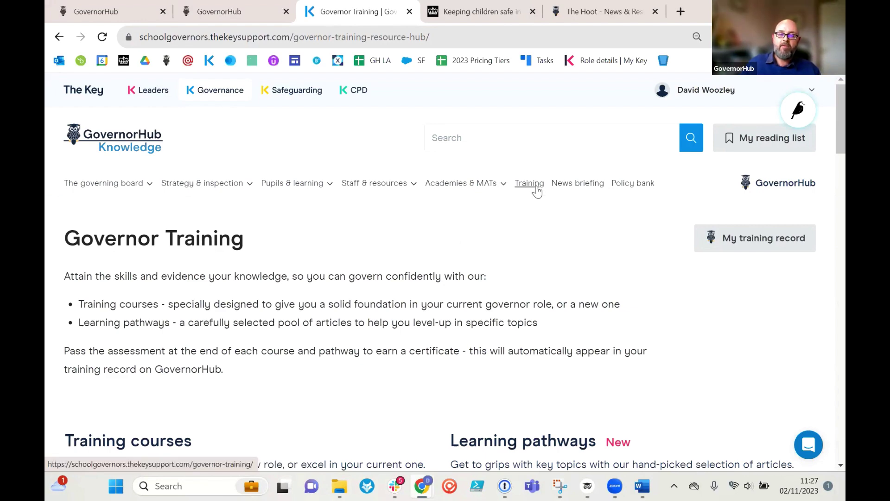
pyautogui.scroll(-4, 533, 197)
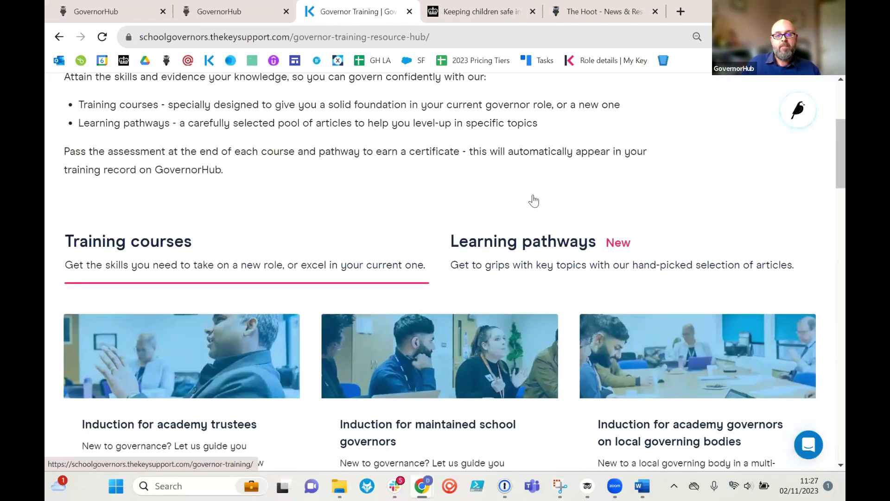
pyautogui.scroll(-3, 534, 201)
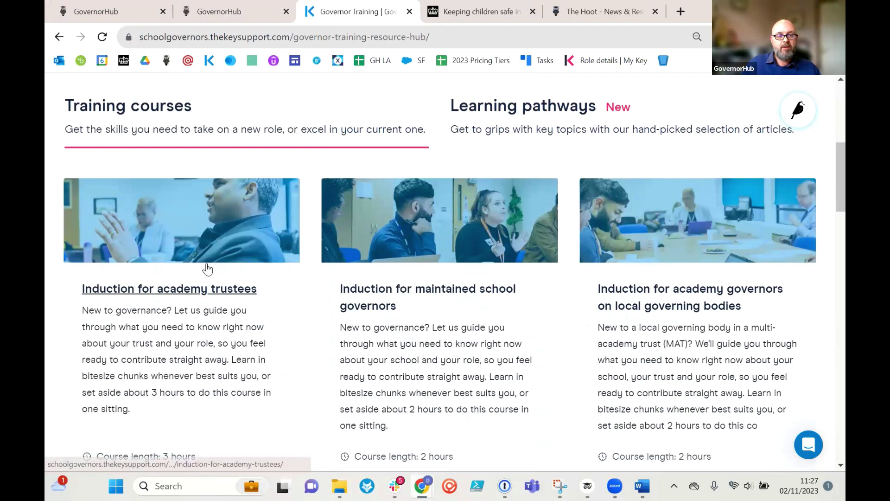
# - Examine the descriptions and lengths of the induction, safeguarding, SEND and pupil premium training courses
pyautogui.scroll(-1, 207, 269)
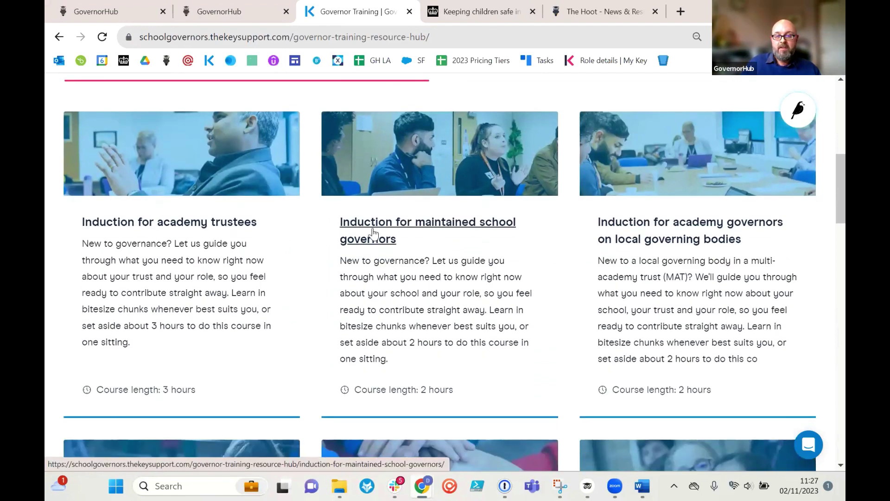
pyautogui.scroll(-1, 473, 249)
pyautogui.scroll(-2, 473, 249)
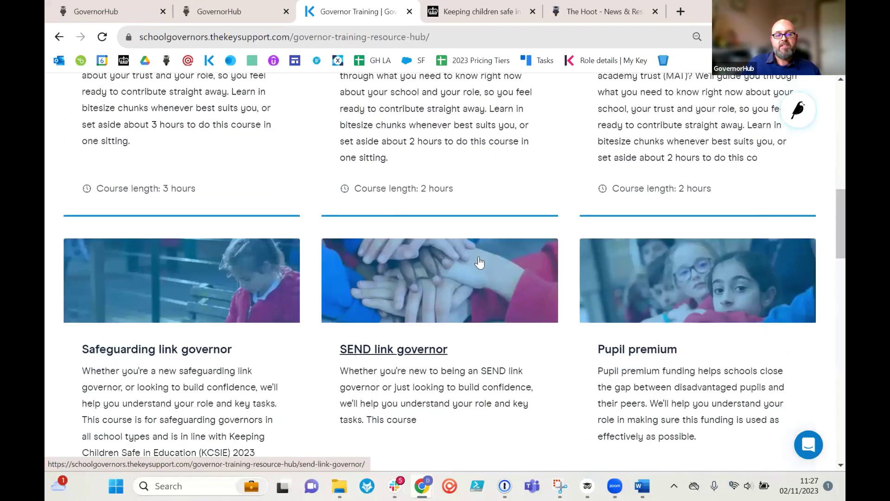
pyautogui.scroll(-1, 477, 260)
pyautogui.scroll(-1, 479, 263)
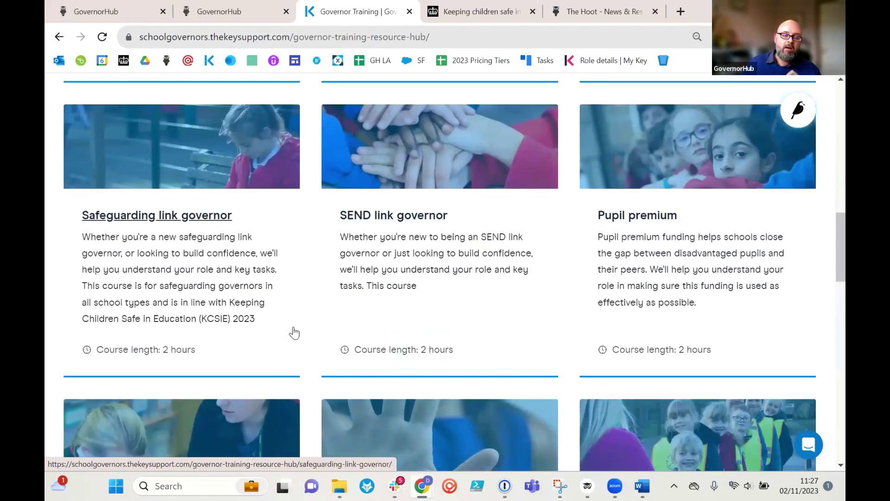
pyautogui.scroll(2, 293, 332)
pyautogui.scroll(2, 293, 332)
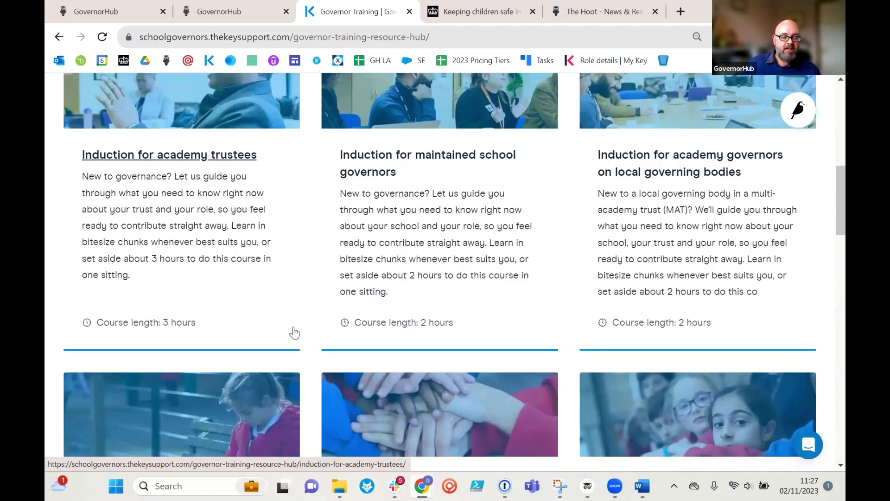
pyautogui.scroll(1, 294, 332)
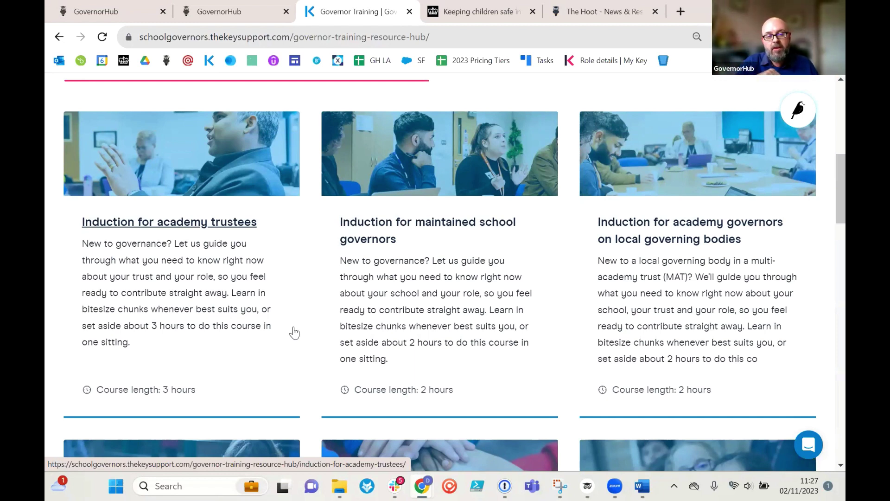
pyautogui.scroll(1, 296, 327)
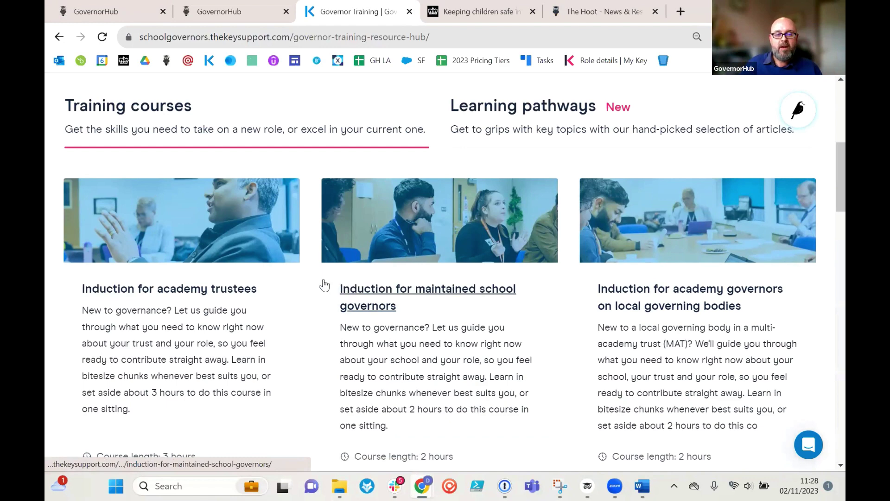
pyautogui.scroll(2, 324, 285)
pyautogui.scroll(-1, 325, 304)
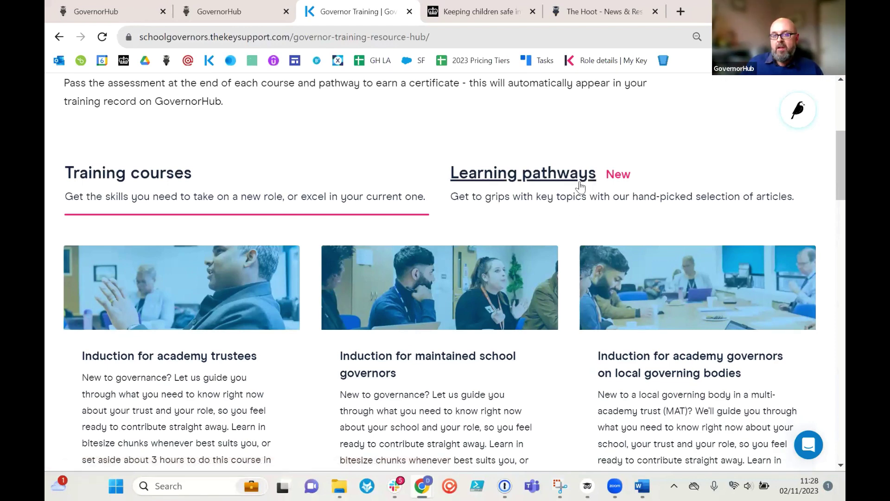
# - Show the learning pathways on the Governor Training page and look through the finance and complaints pathways
pyautogui.click(523, 176)
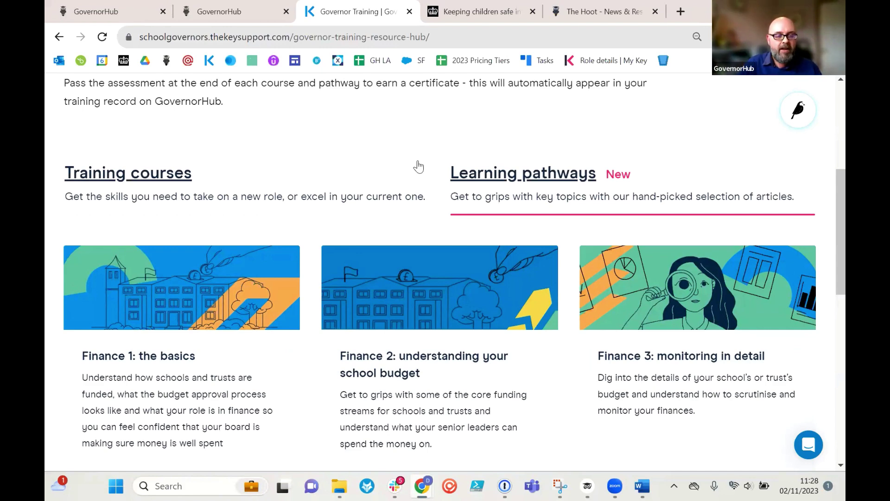
pyautogui.scroll(-1, 418, 167)
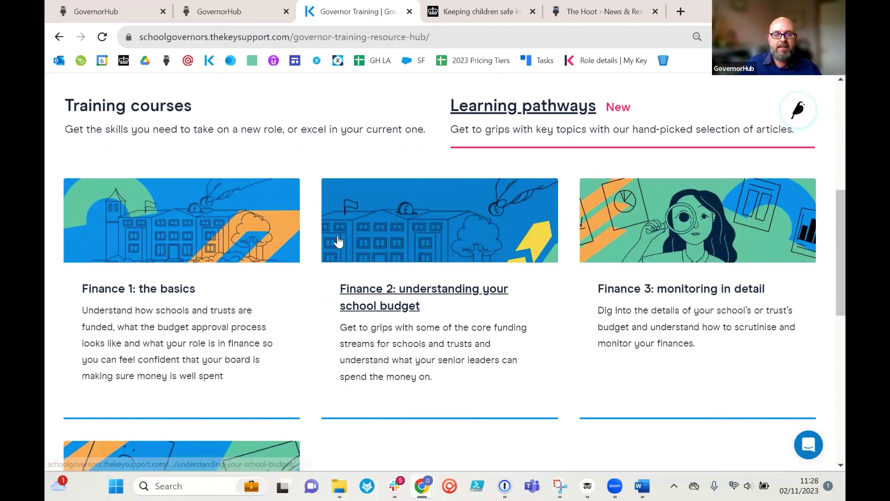
pyautogui.scroll(-2, 320, 285)
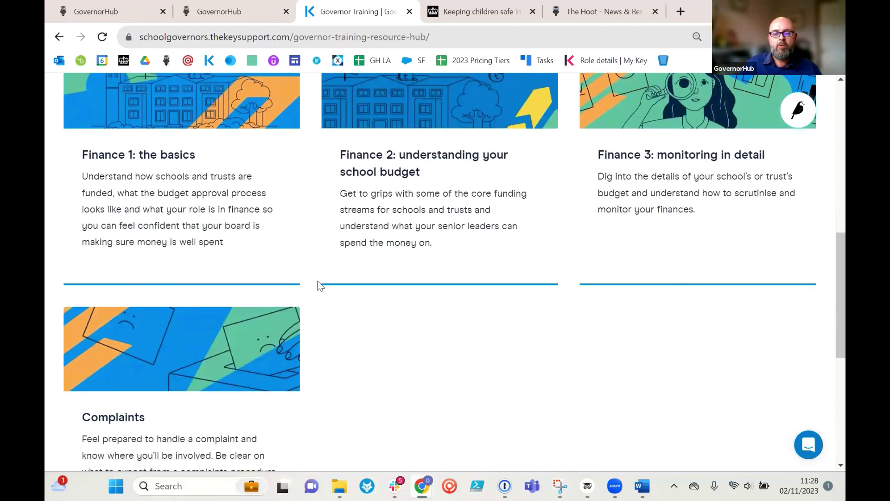
pyautogui.scroll(1, 320, 285)
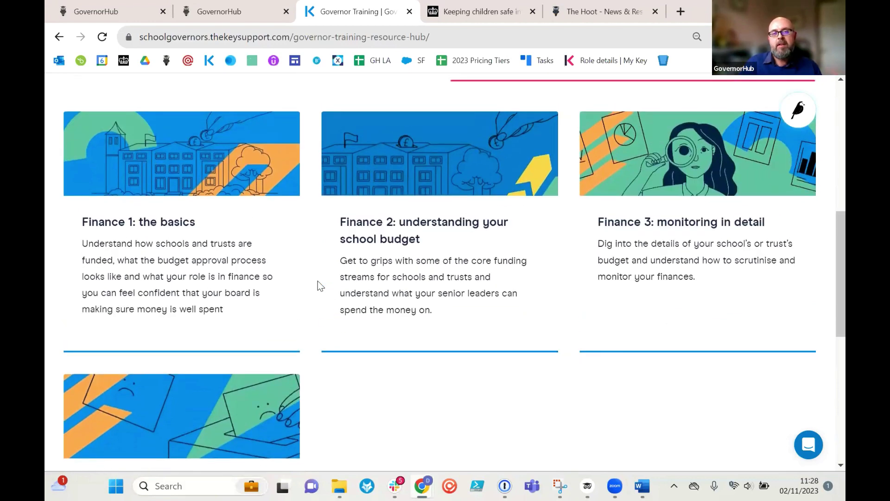
pyautogui.scroll(1, 319, 283)
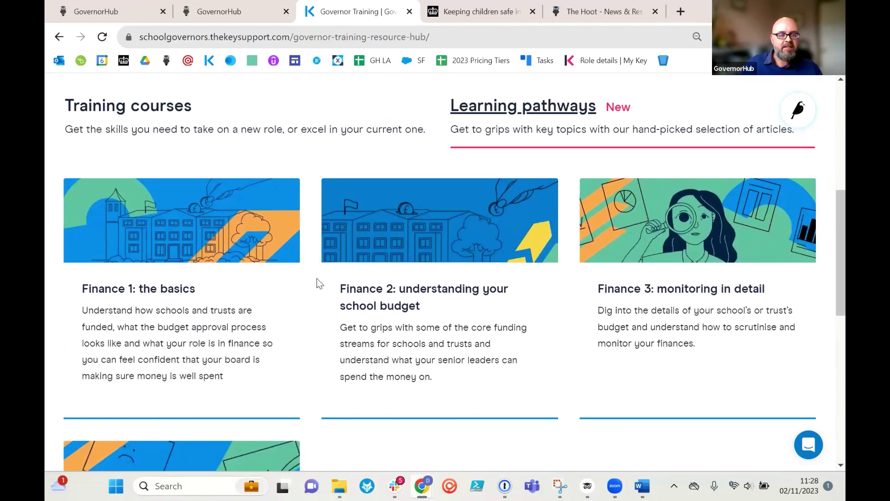
pyautogui.scroll(1, 318, 283)
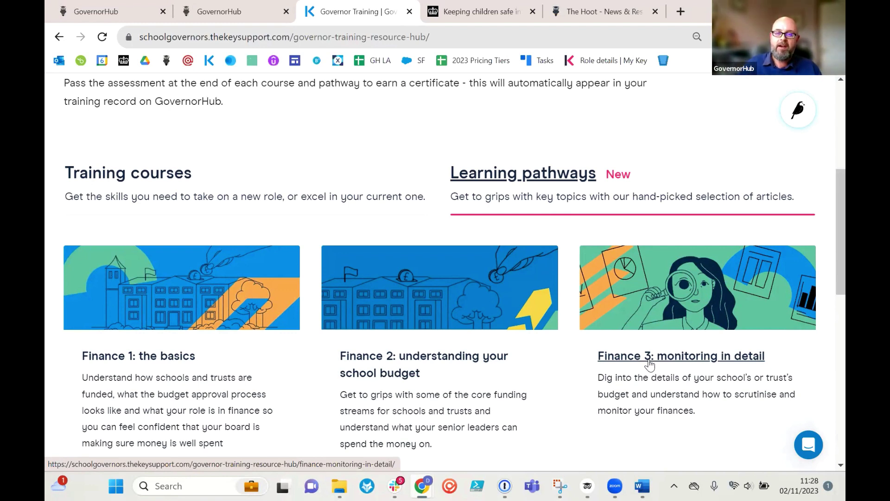
# - Go to GovernorHub, open the Training section of your own profile, and examine the training bookings and records
pyautogui.scroll(6, 399, 197)
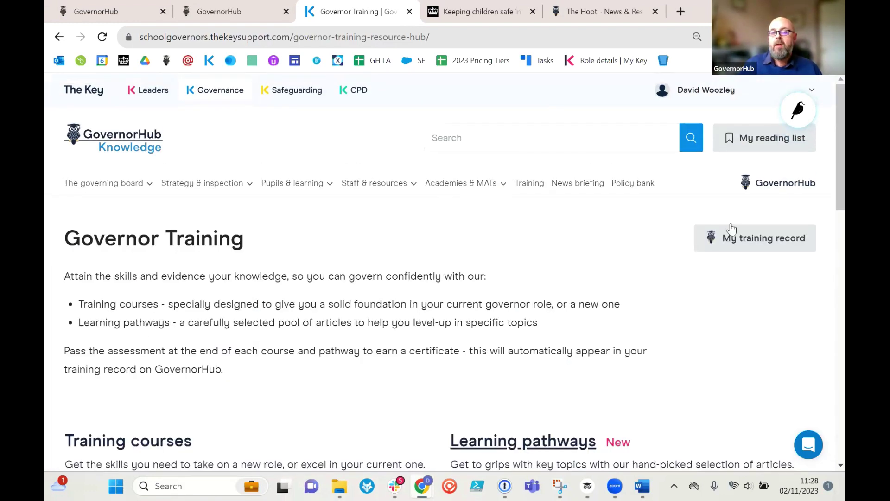
pyautogui.click(759, 244)
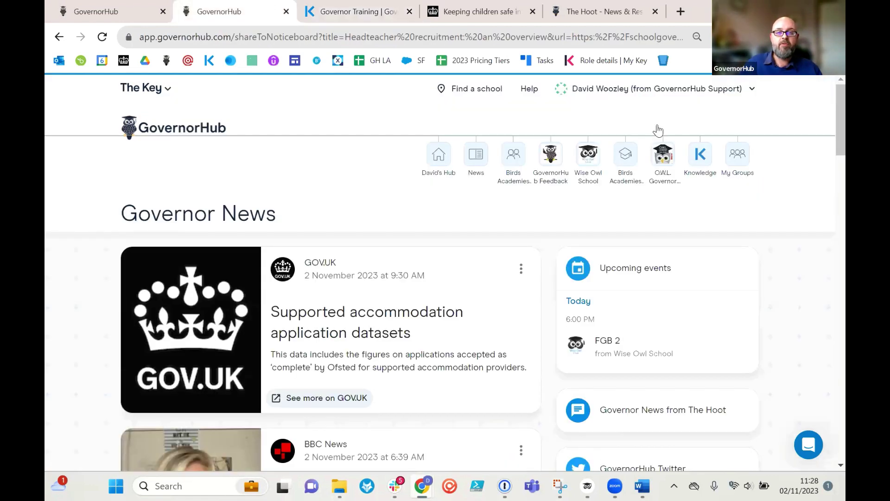
pyautogui.click(676, 95)
pyautogui.click(616, 120)
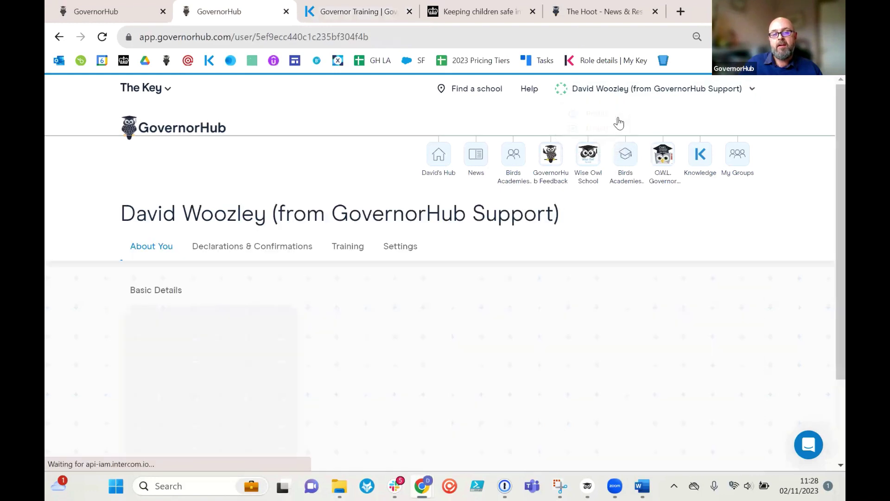
pyautogui.click(345, 245)
pyautogui.scroll(-2, 579, 243)
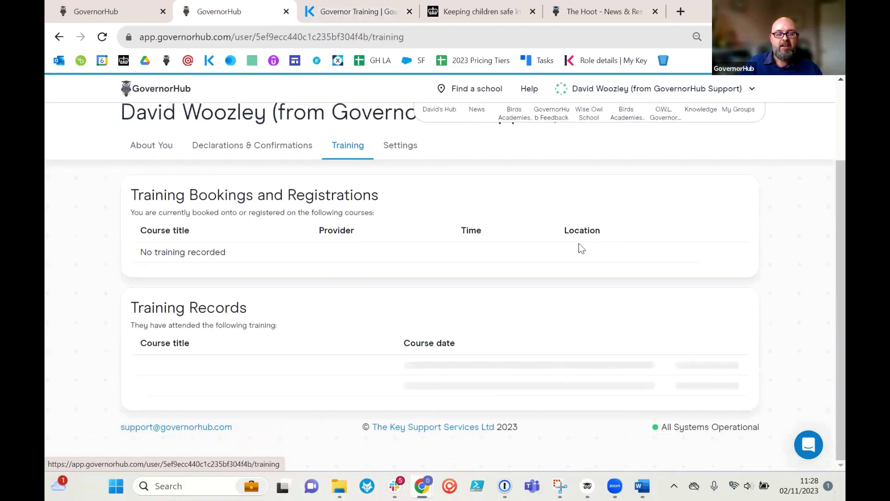
pyautogui.scroll(-1, 581, 249)
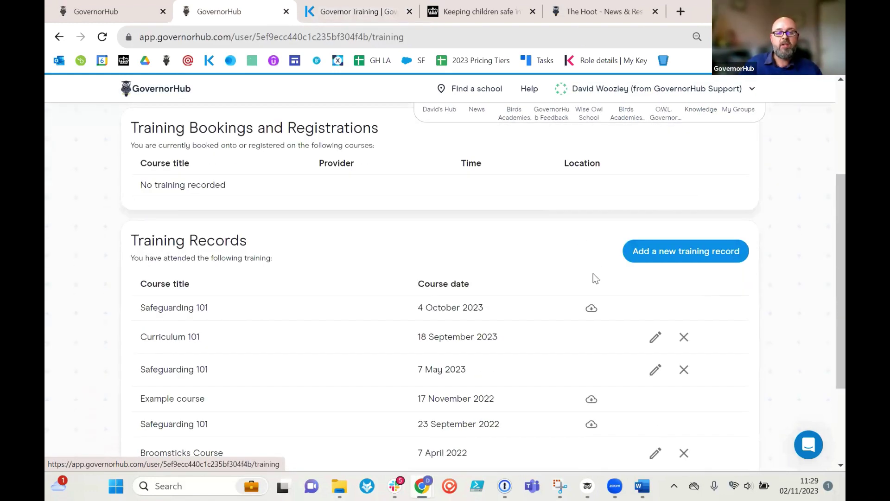
pyautogui.scroll(-1, 595, 277)
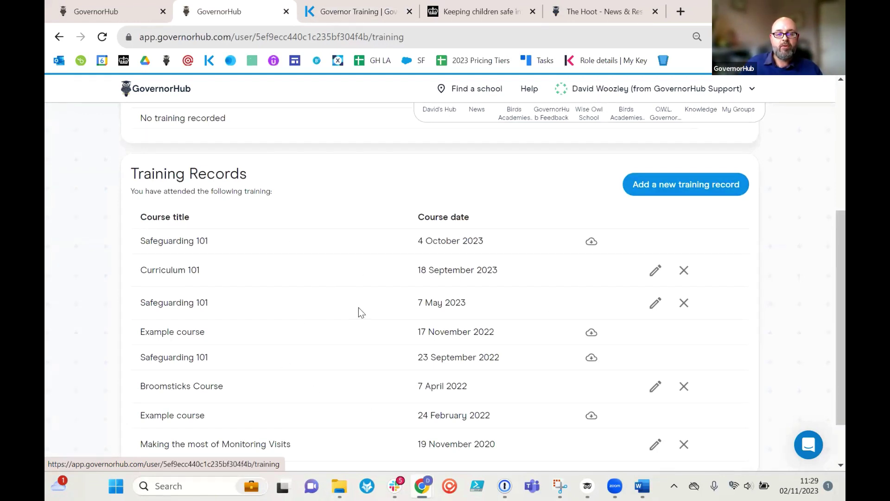
# - Return to Knowledge, open its Policy bank, and look through the listed model policies and topic filters
pyautogui.click(321, 7)
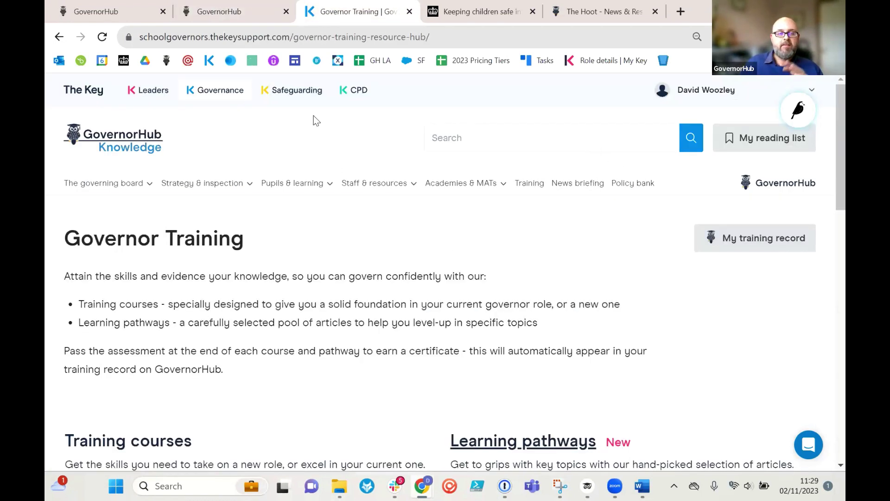
pyautogui.click(633, 184)
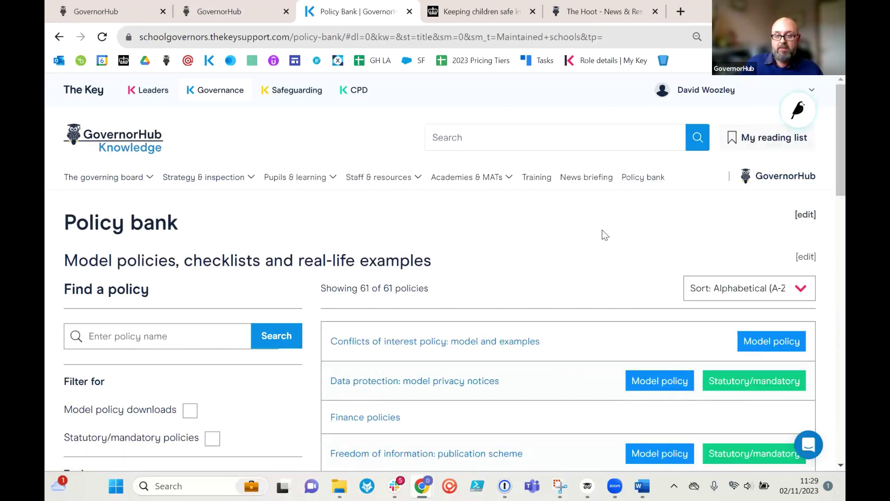
pyautogui.scroll(-2, 603, 234)
pyautogui.scroll(-4, 605, 235)
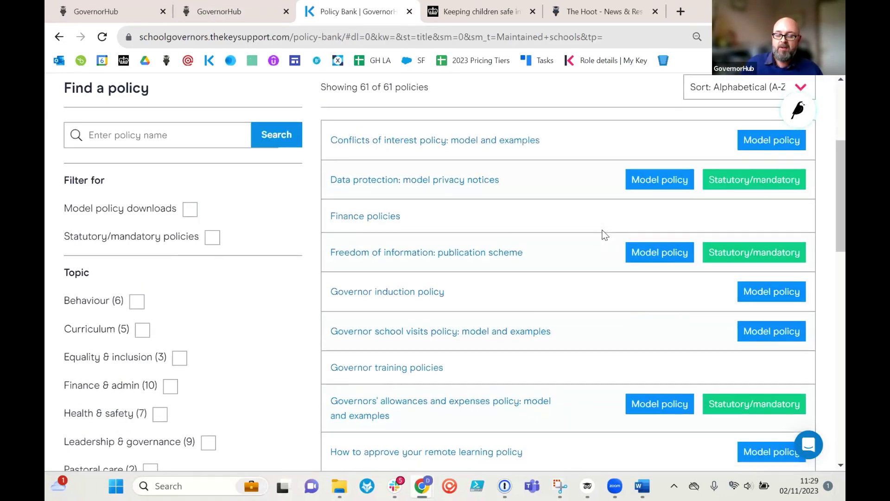
pyautogui.scroll(-1, 605, 235)
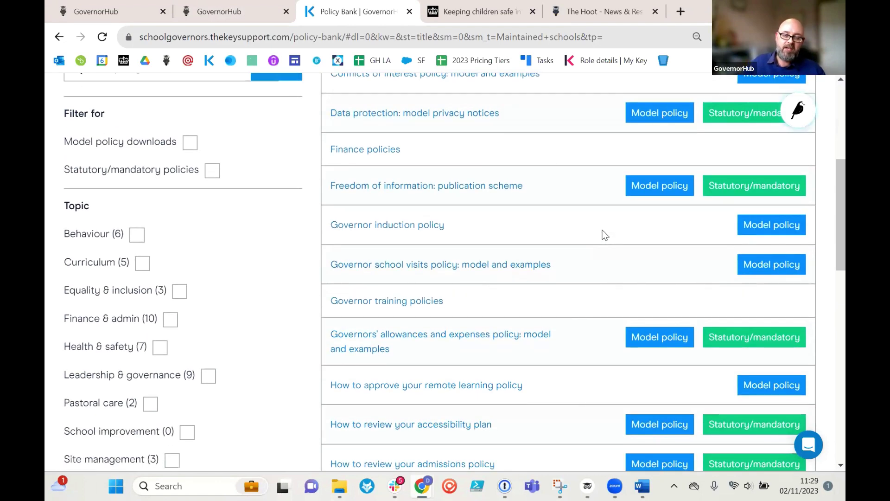
pyautogui.scroll(6, 605, 235)
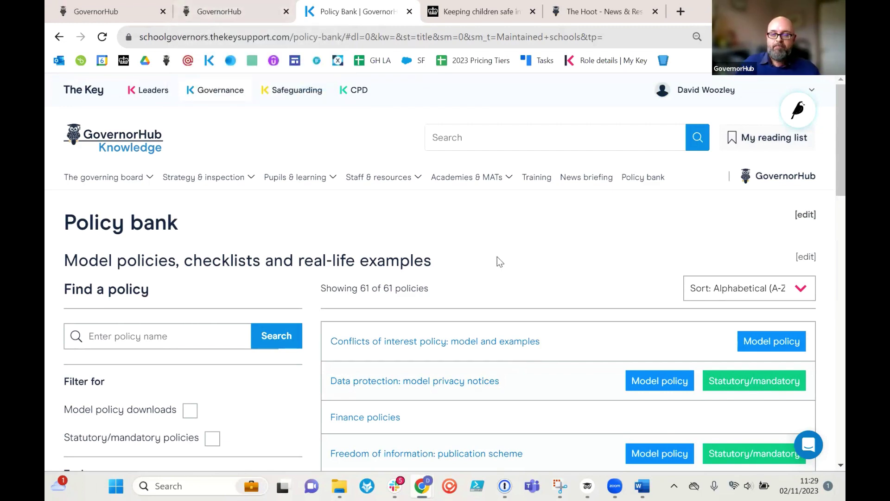
# - Switch back to GovernorHub, open Wise Owl School's About page, and look over its settings
pyautogui.click(232, 10)
pyautogui.scroll(5, 663, 327)
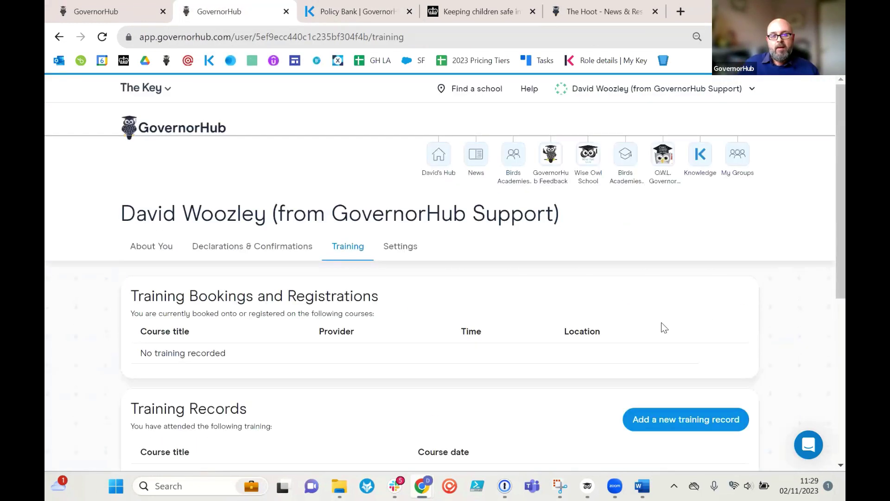
pyautogui.click(594, 154)
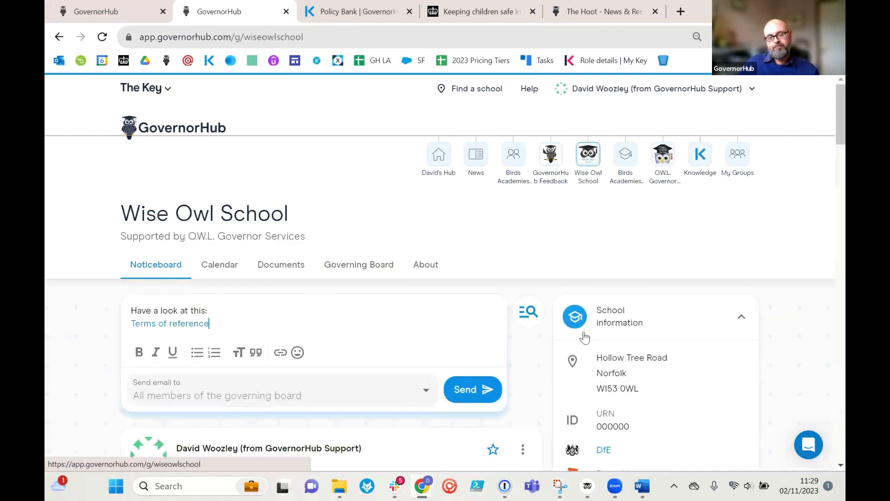
pyautogui.click(430, 267)
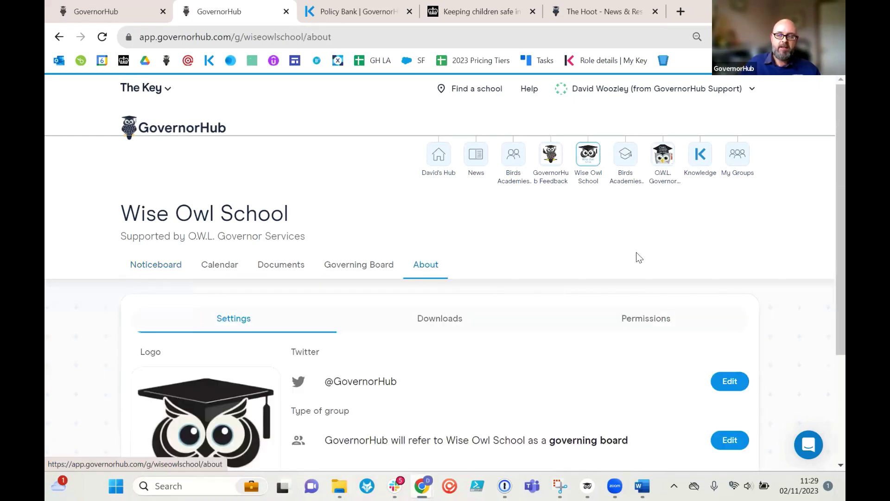
pyautogui.scroll(-3, 639, 257)
pyautogui.scroll(2, 636, 254)
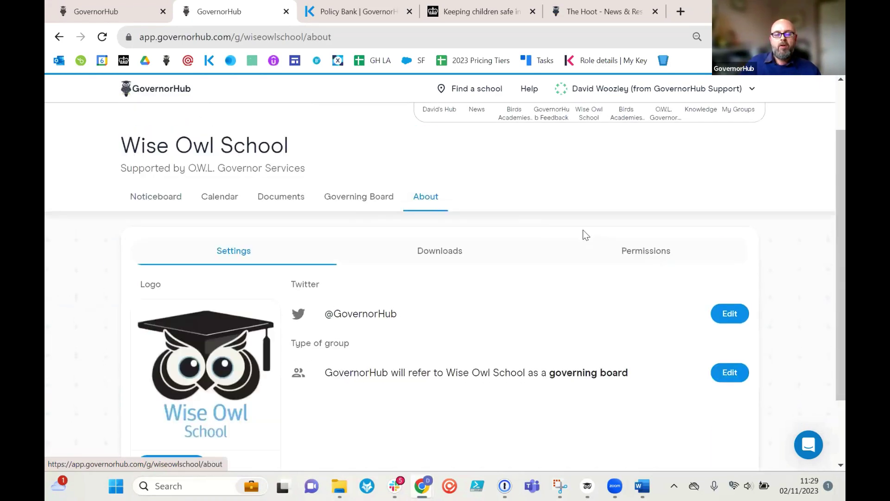
# - Open Wise Owl School's downloads and exports, examine the Membership reports, and highlight the Membership changes title
pyautogui.click(440, 244)
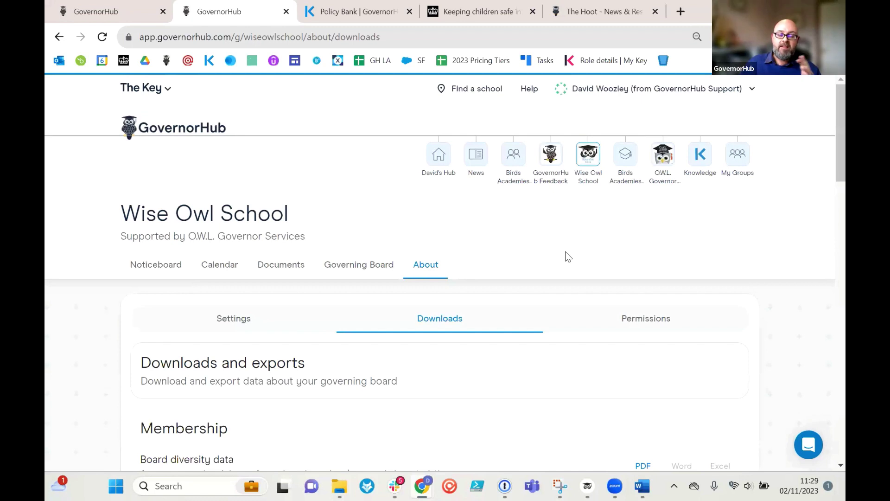
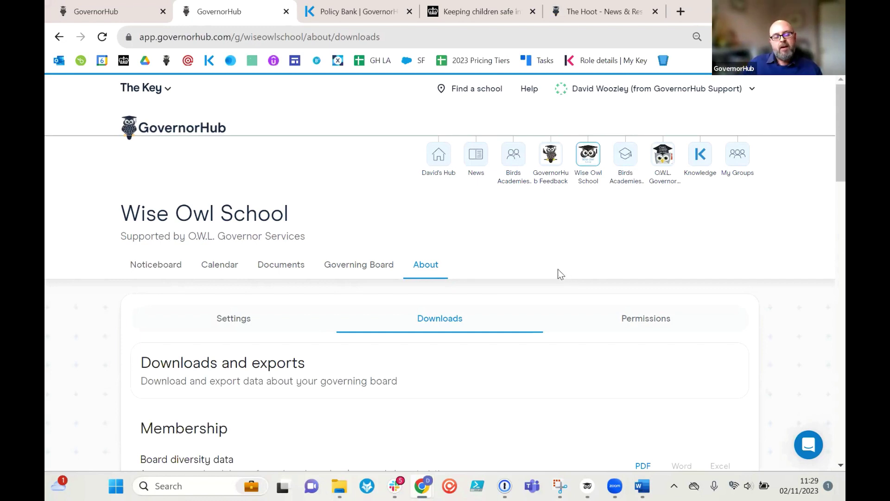
pyautogui.scroll(-3, 538, 289)
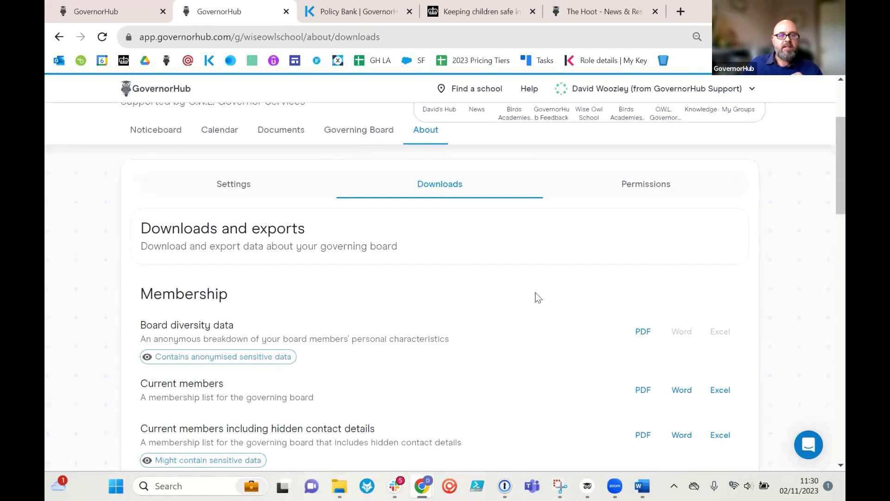
pyautogui.scroll(-2, 537, 297)
pyautogui.scroll(2, 479, 212)
pyautogui.scroll(-5, 504, 286)
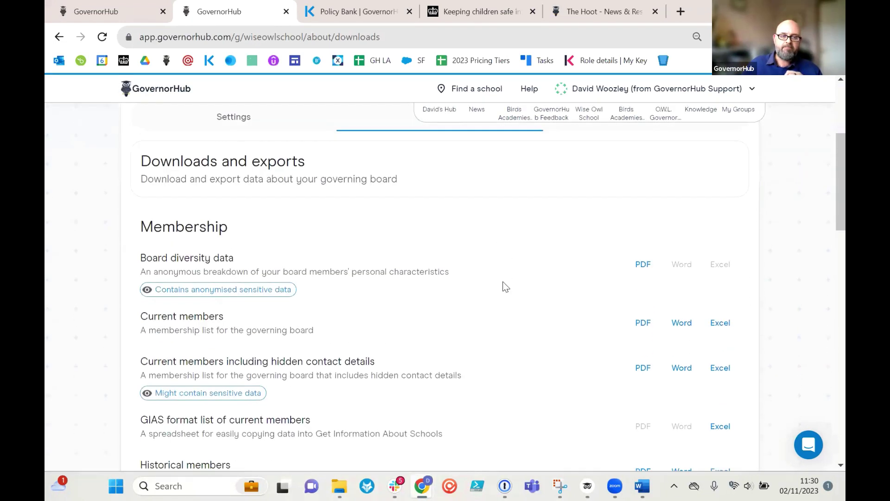
pyautogui.scroll(1, 506, 286)
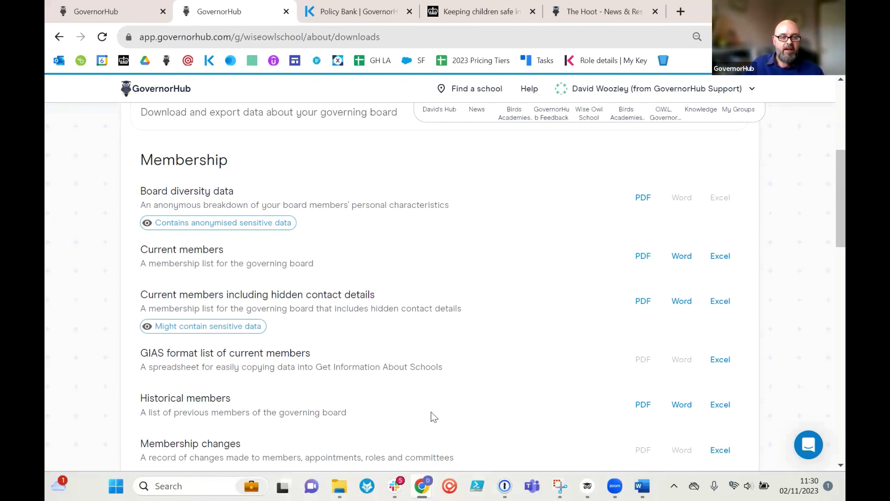
pyautogui.scroll(-3, 433, 416)
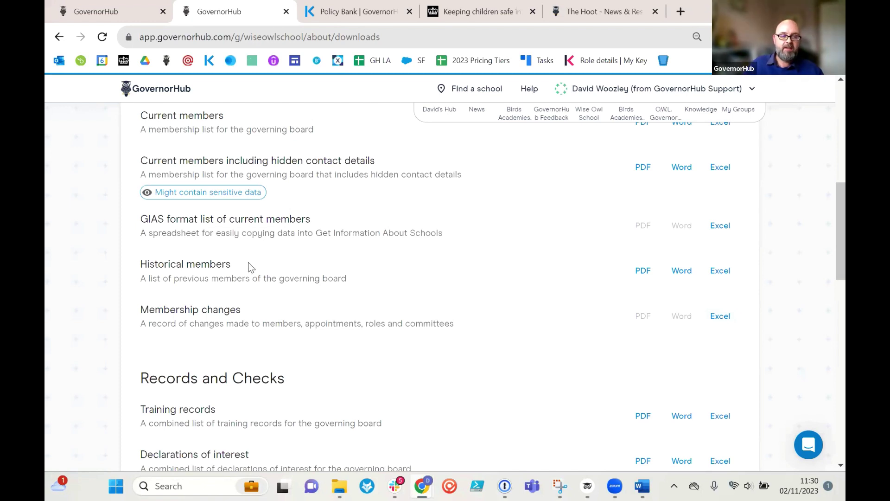
pyautogui.moveTo(241, 309); pyautogui.dragTo(139, 308)
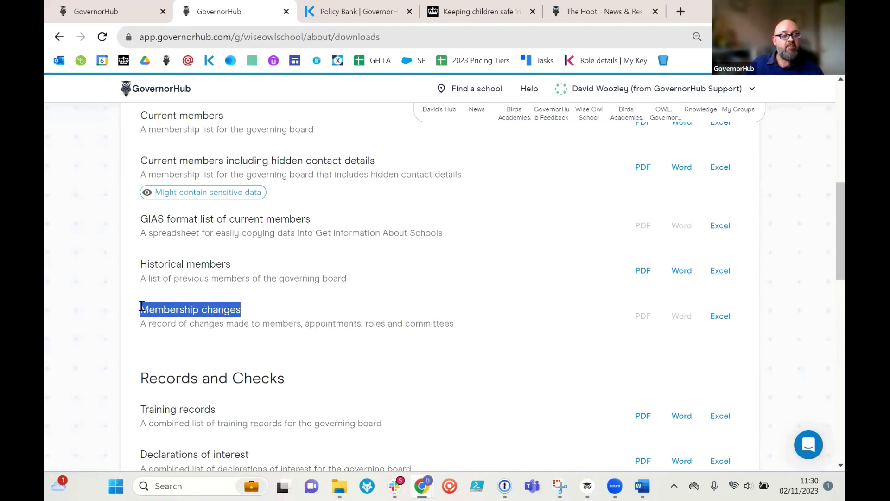
# - Clear the title highlight and look over the Membership and the Records and Checks reports offered for download
pyautogui.click(320, 338)
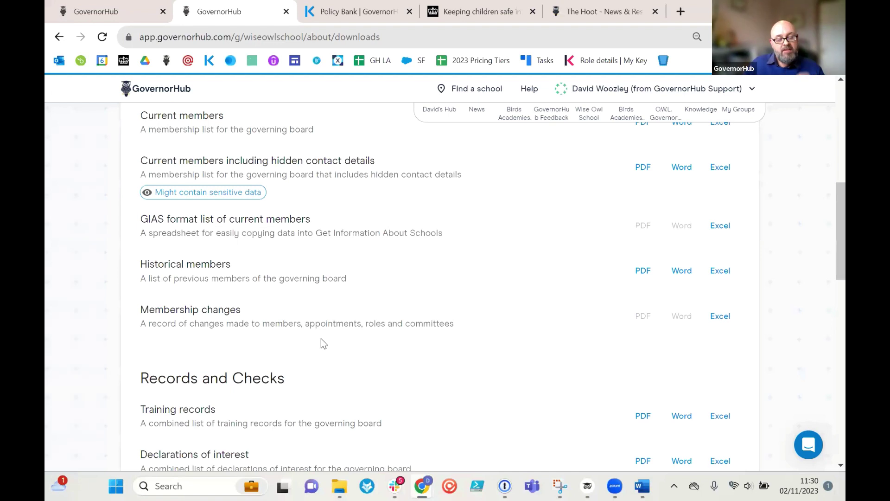
pyautogui.scroll(3, 557, 352)
pyautogui.scroll(2, 558, 367)
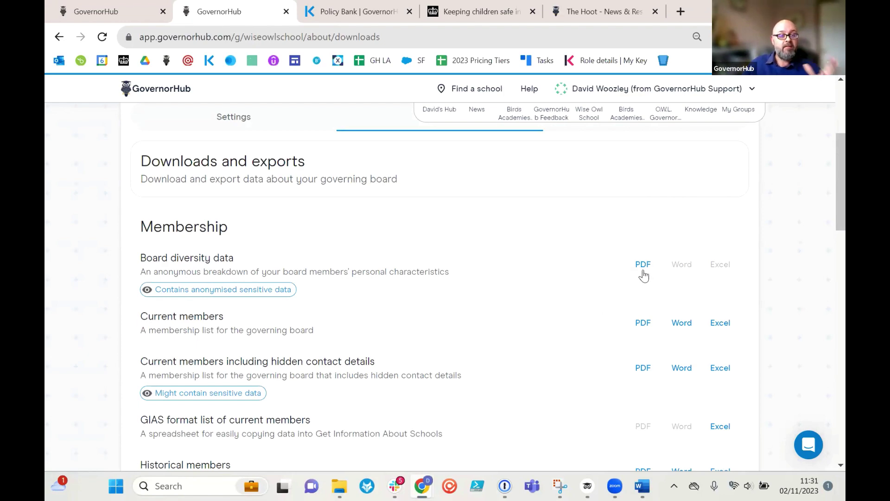
pyautogui.scroll(-8, 603, 308)
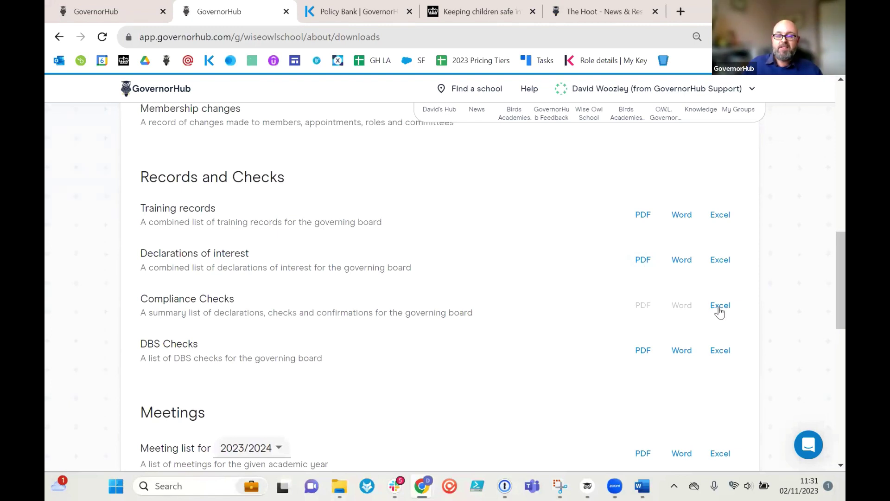
pyautogui.scroll(-3, 642, 350)
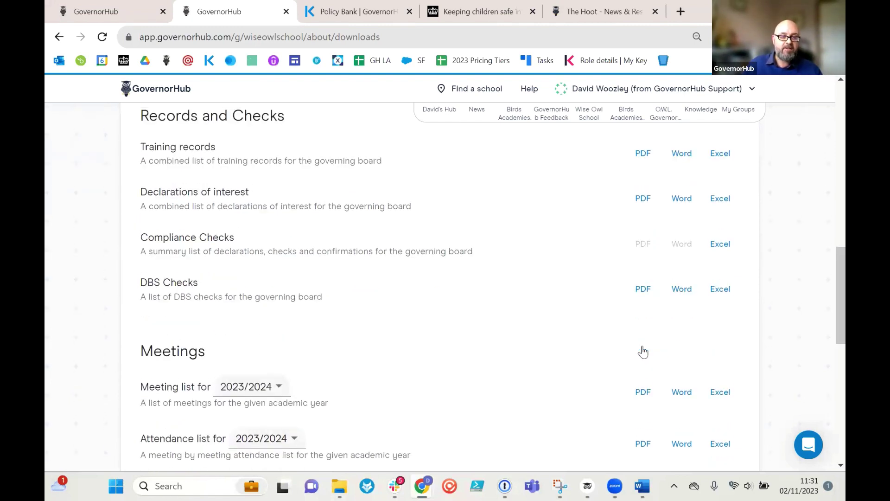
# - In the Meetings downloads, view the academic years available for the meeting list and leave the selection as it is
pyautogui.scroll(-3, 642, 351)
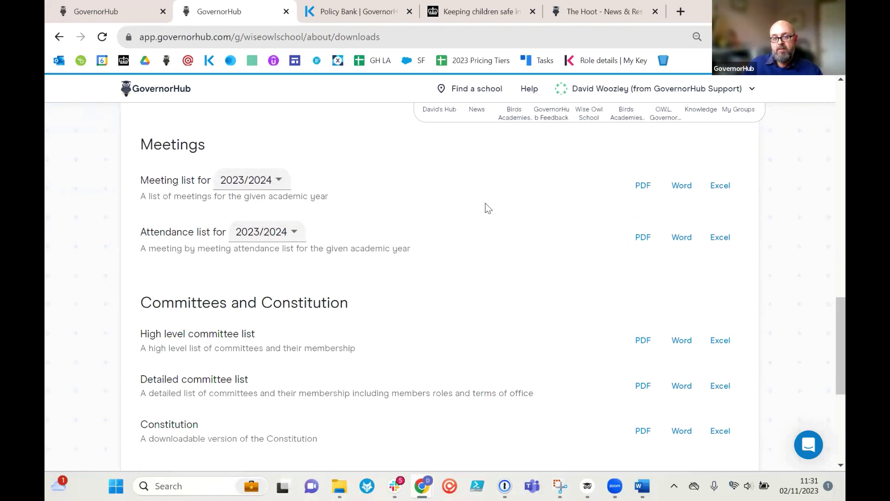
pyautogui.click(263, 180)
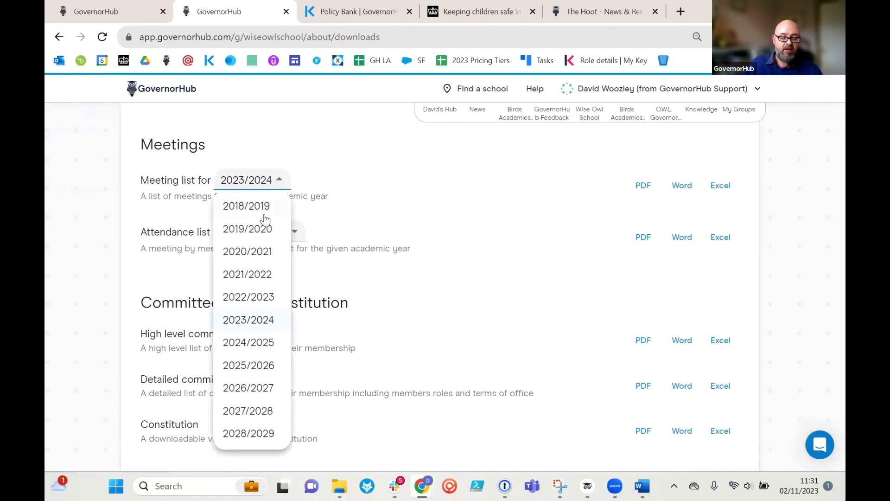
pyautogui.click(454, 265)
# - Look over the Committees and Constitution and the Documents downloads, briefly highlighting part of the Document review dates title
pyautogui.scroll(-3, 453, 262)
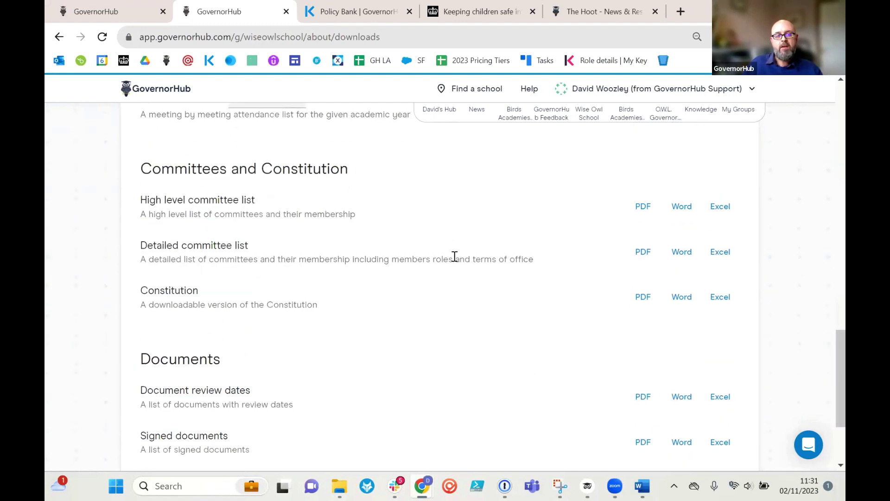
pyautogui.scroll(-1, 458, 267)
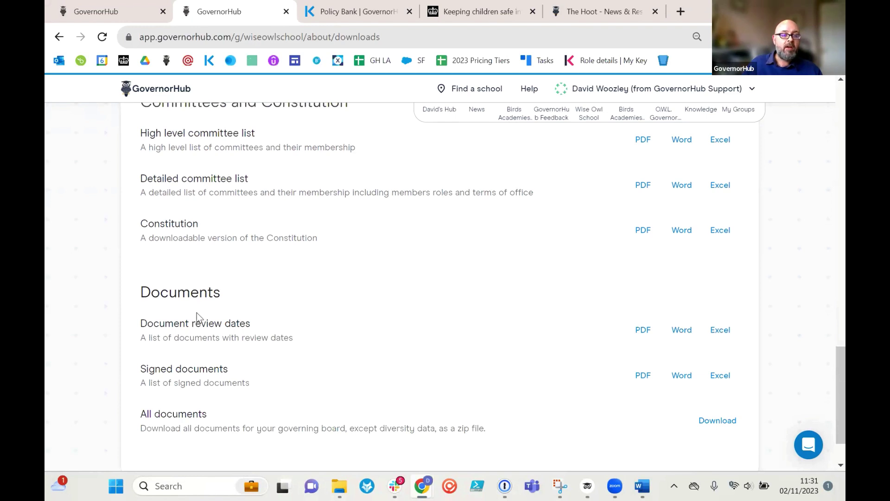
pyautogui.moveTo(195, 321); pyautogui.dragTo(254, 327)
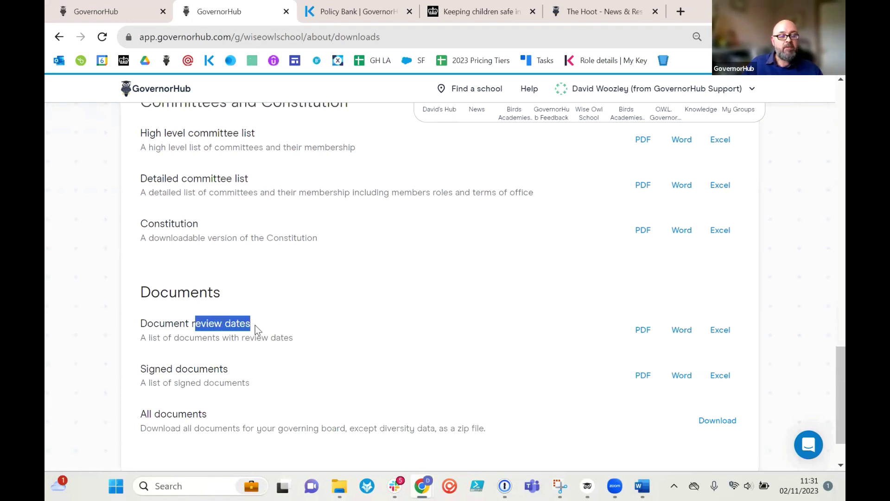
pyautogui.click(292, 319)
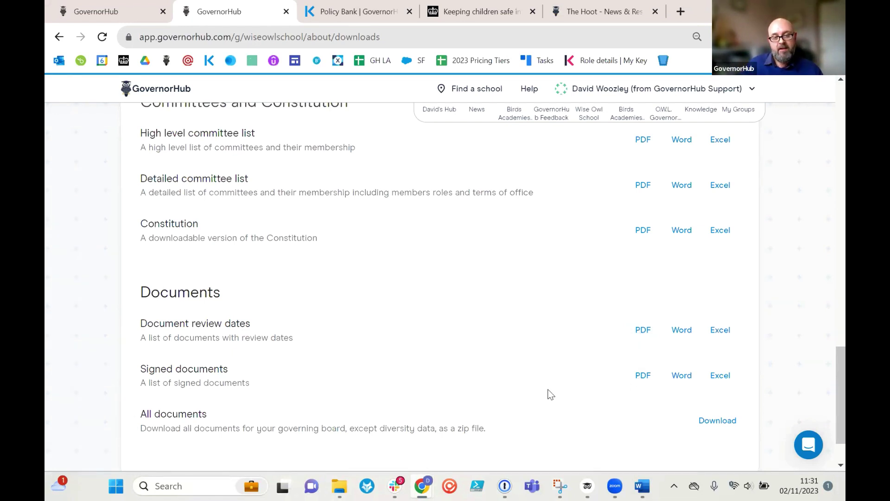
# - Leave the downloads and open the list of current members of Wise Owl School's governing board
pyautogui.scroll(15, 550, 394)
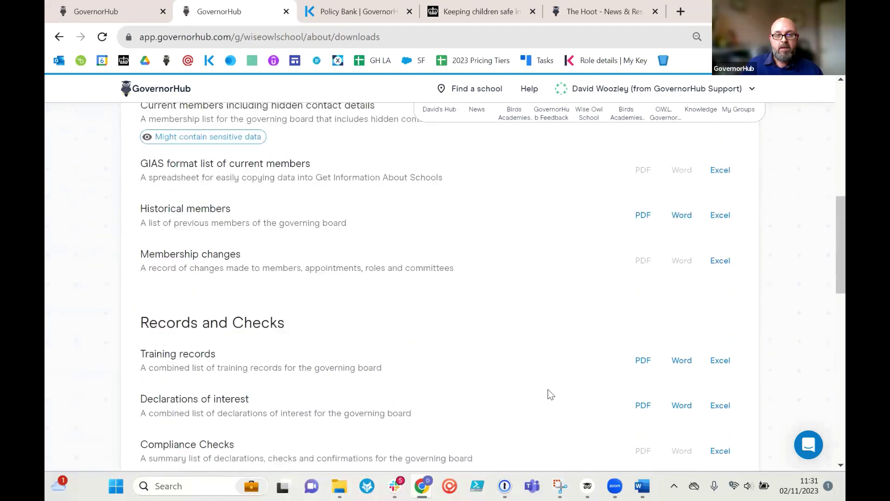
pyautogui.scroll(3, 548, 388)
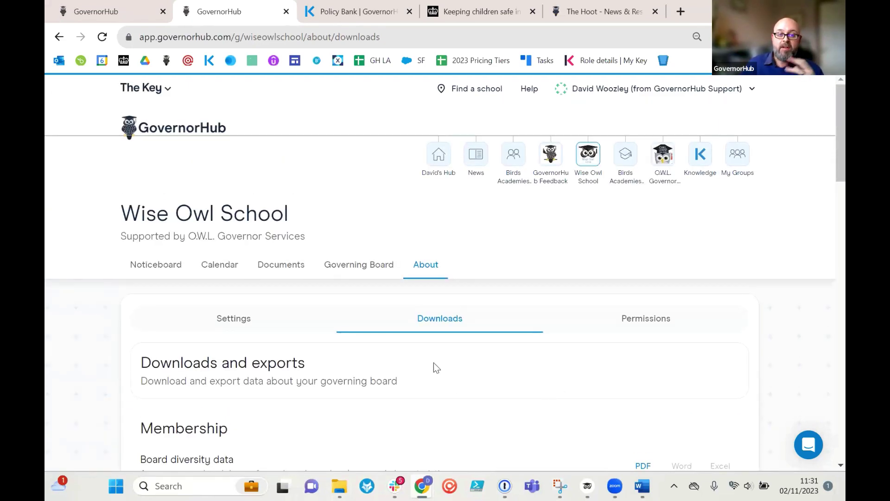
pyautogui.click(383, 271)
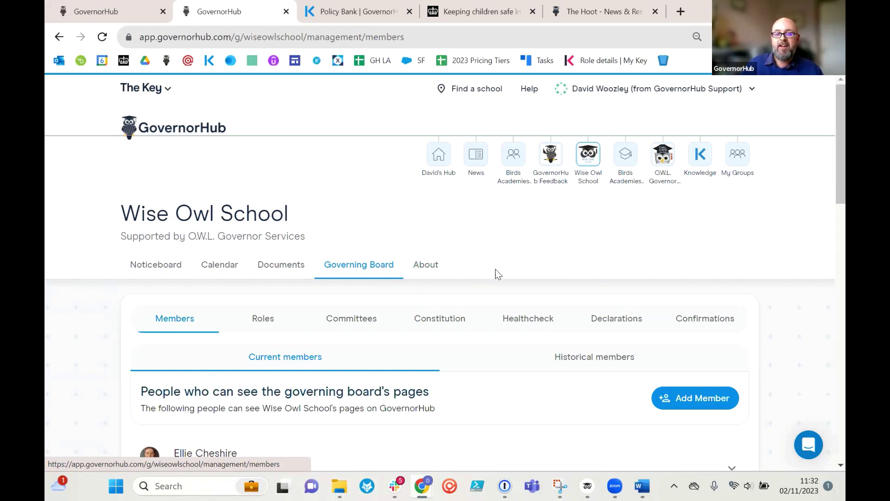
# - Open the GovernorHub Help Centre and look through its article collections
pyautogui.click(531, 89)
pyautogui.click(221, 13)
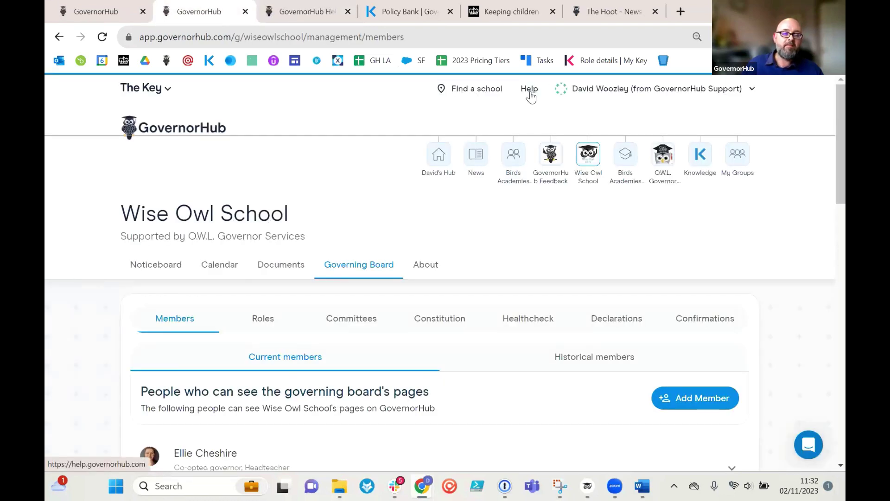
pyautogui.click(299, 8)
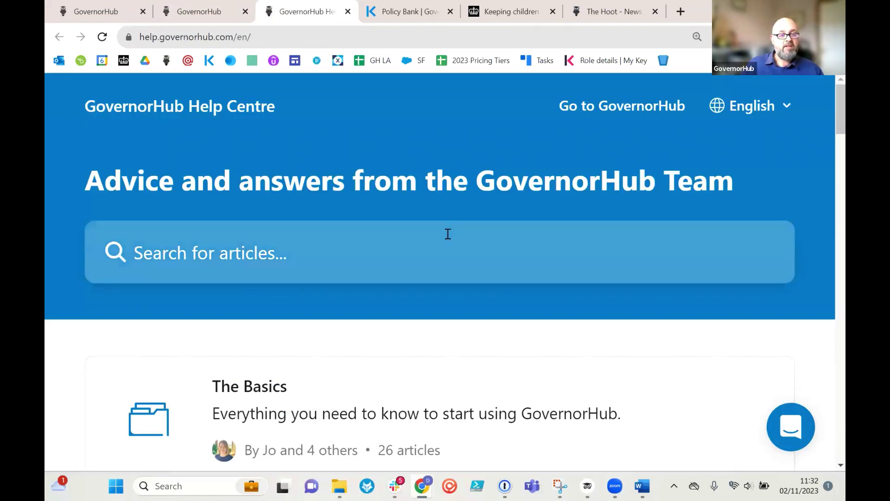
pyautogui.hotkey('ctrl', '-')
pyautogui.hotkey('ctrl', '-')
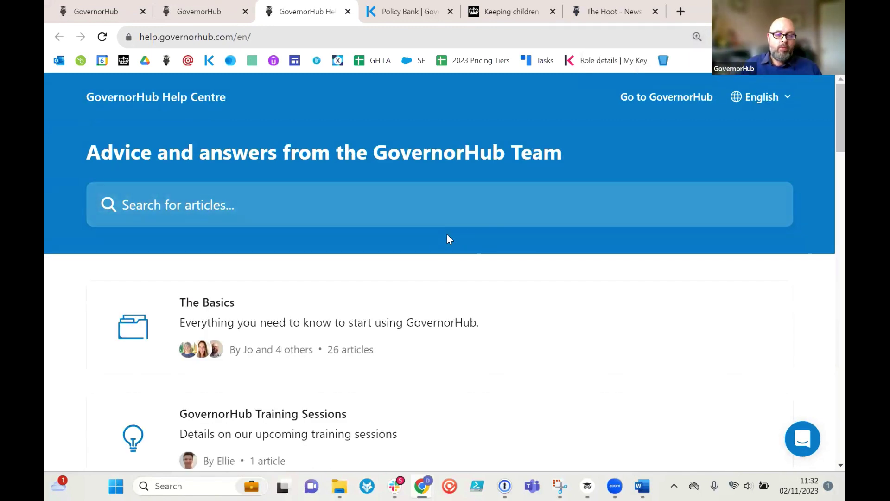
pyautogui.scroll(-2, 419, 273)
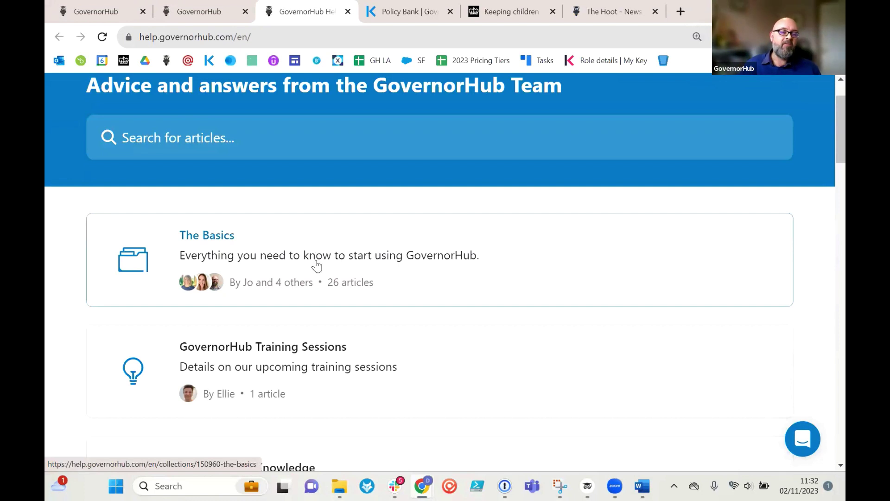
pyautogui.scroll(-2, 317, 265)
pyautogui.scroll(-2, 317, 265)
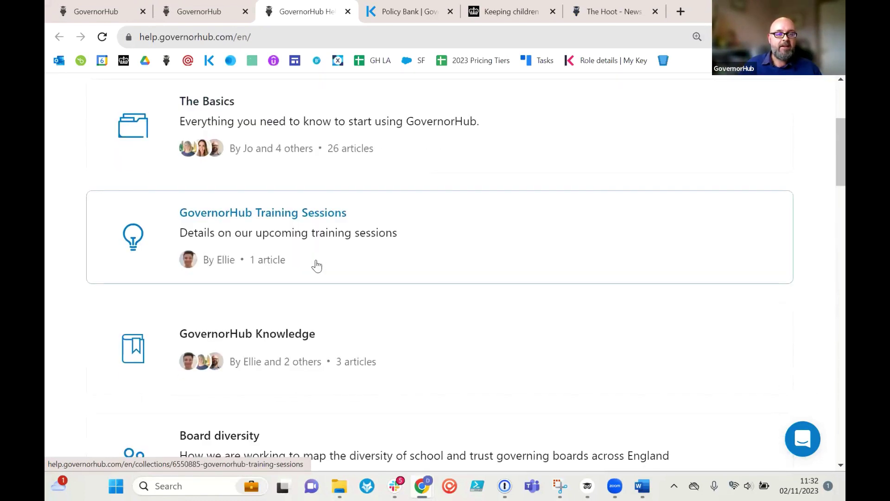
pyautogui.scroll(-4, 316, 266)
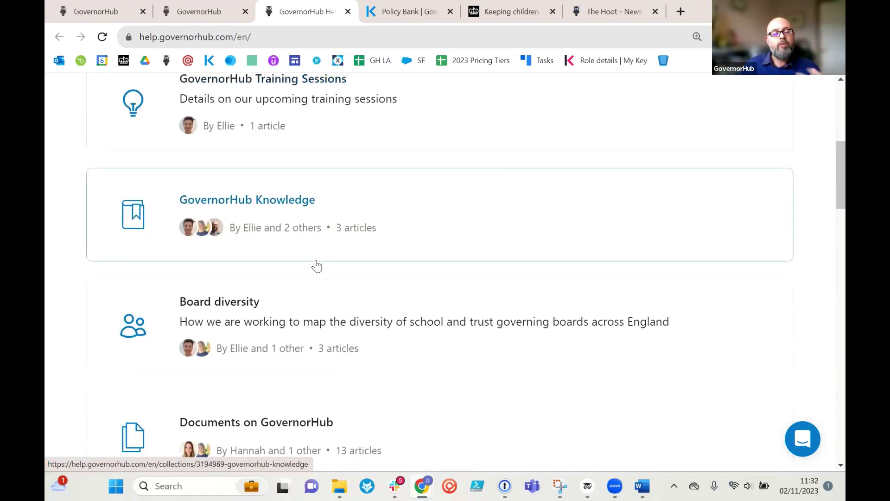
pyautogui.scroll(5, 315, 264)
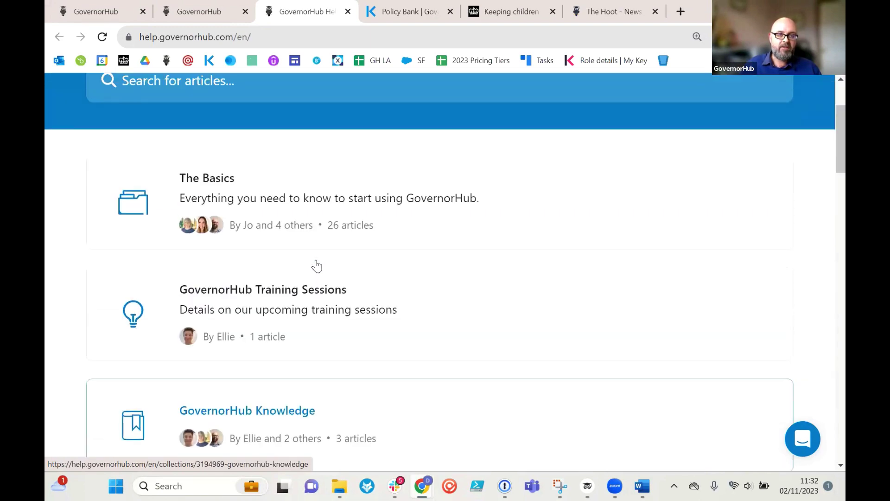
# - Open The Basics collection and look through its articles on getting started and your profile
pyautogui.click(216, 235)
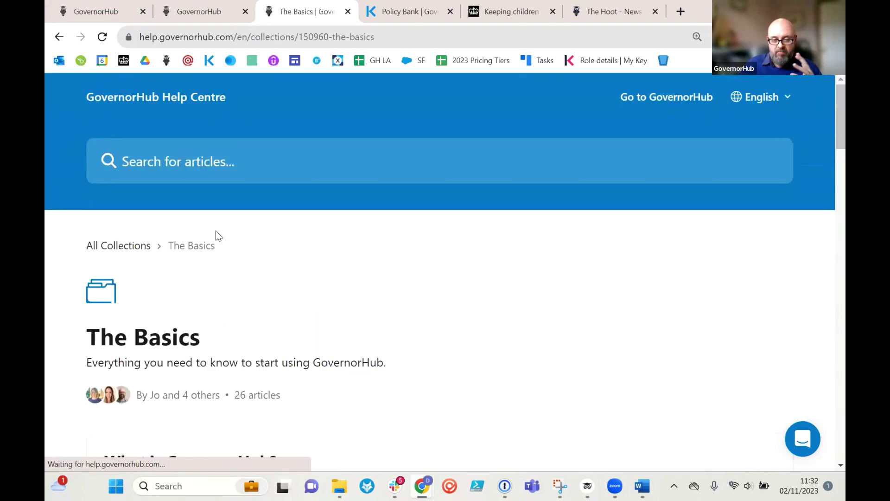
pyautogui.scroll(-8, 410, 246)
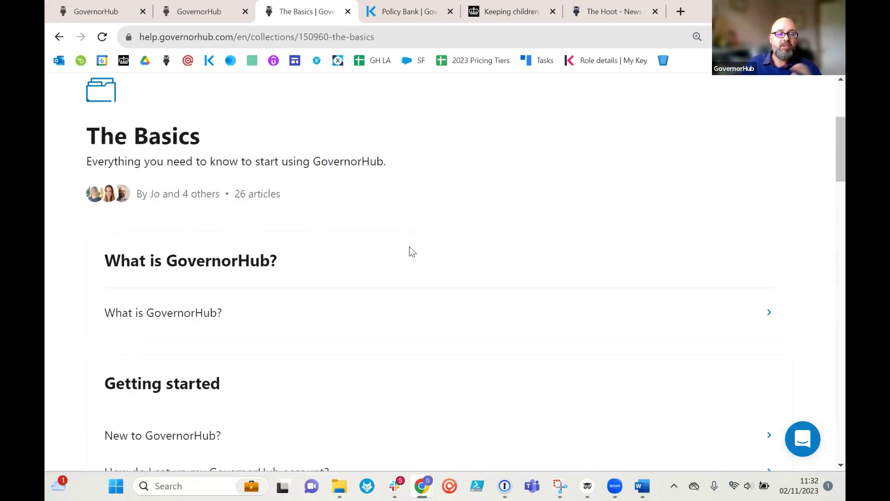
pyautogui.scroll(-7, 410, 253)
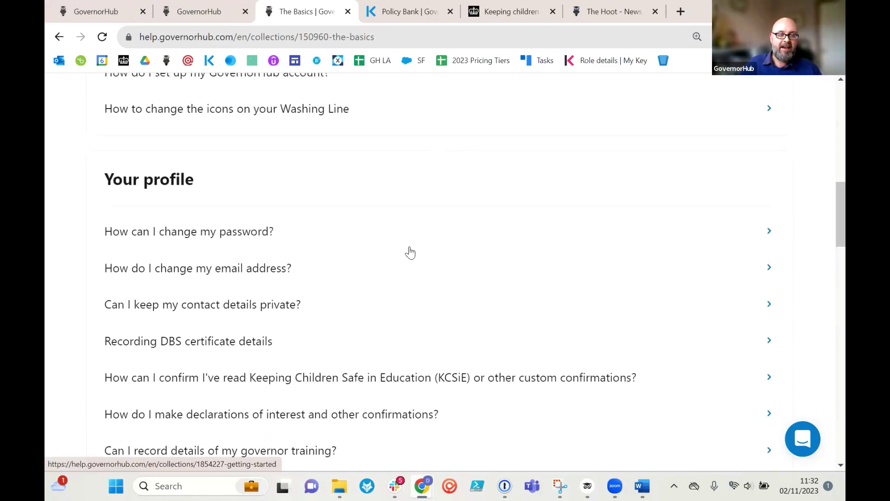
pyautogui.click(410, 250)
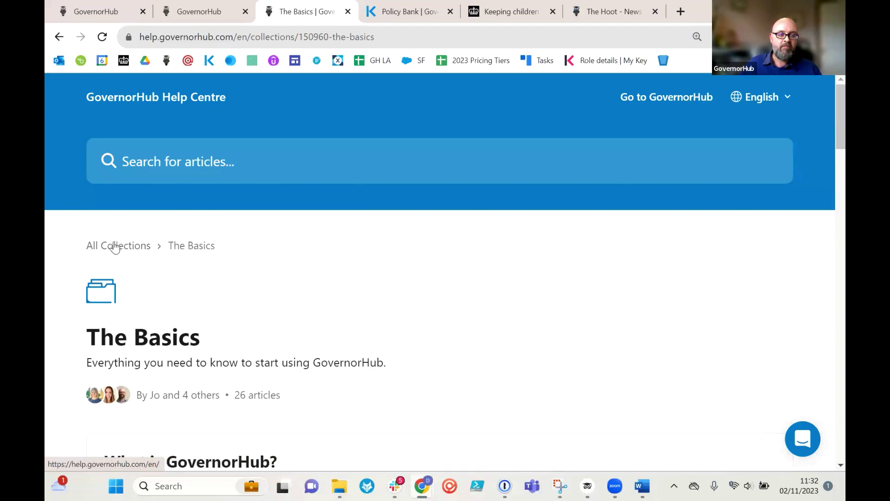
# - Return to all collections, search the Help Centre for "declarations", and look through the matching articles
pyautogui.click(115, 246)
pyautogui.click(253, 207)
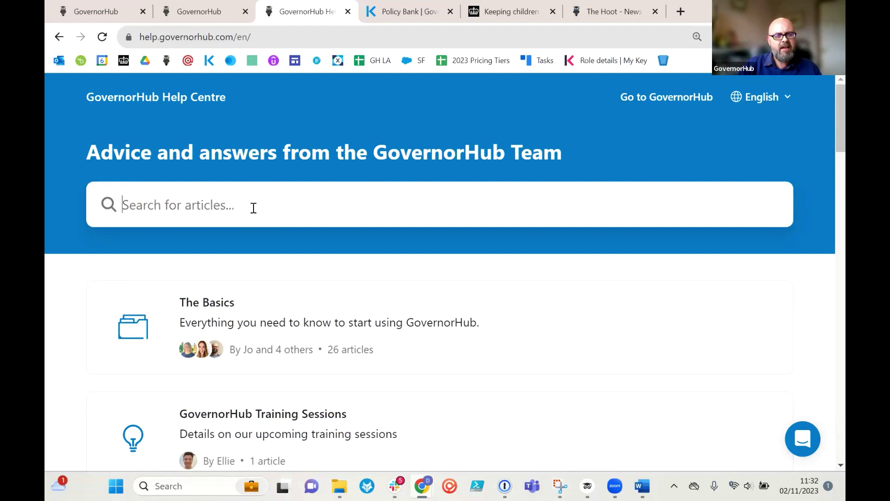
pyautogui.write('declarations')
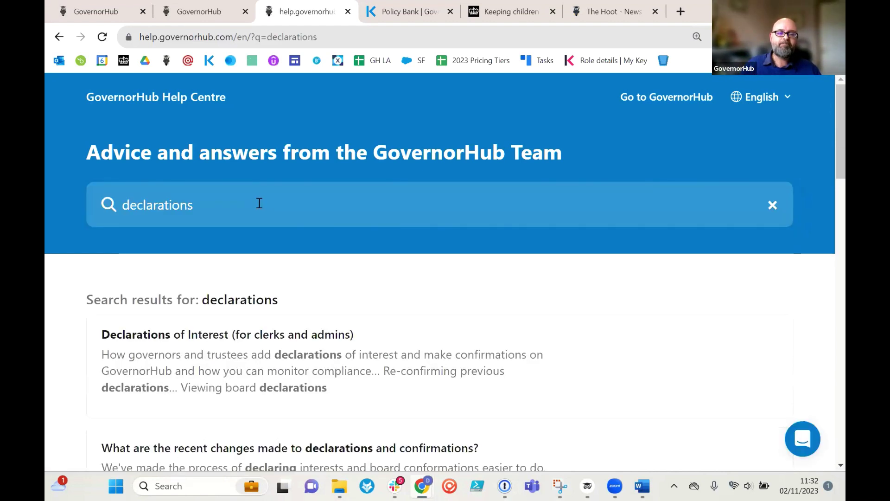
pyautogui.scroll(-3, 254, 208)
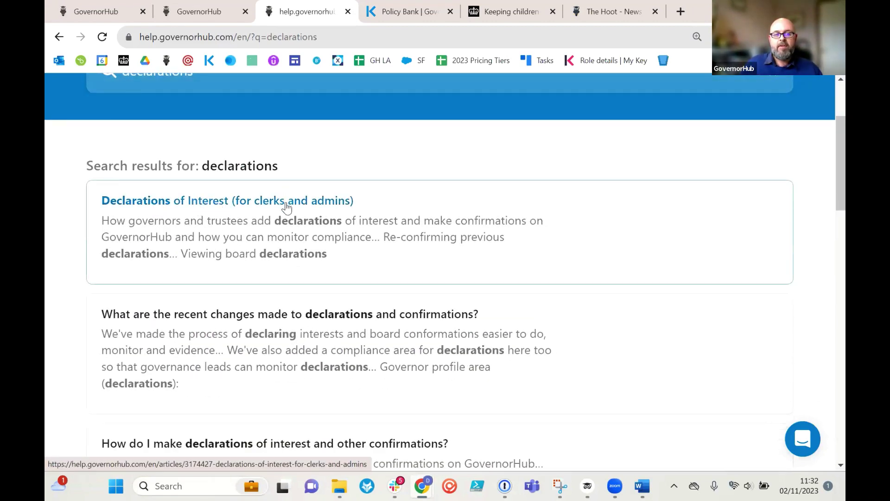
pyautogui.scroll(-3, 286, 200)
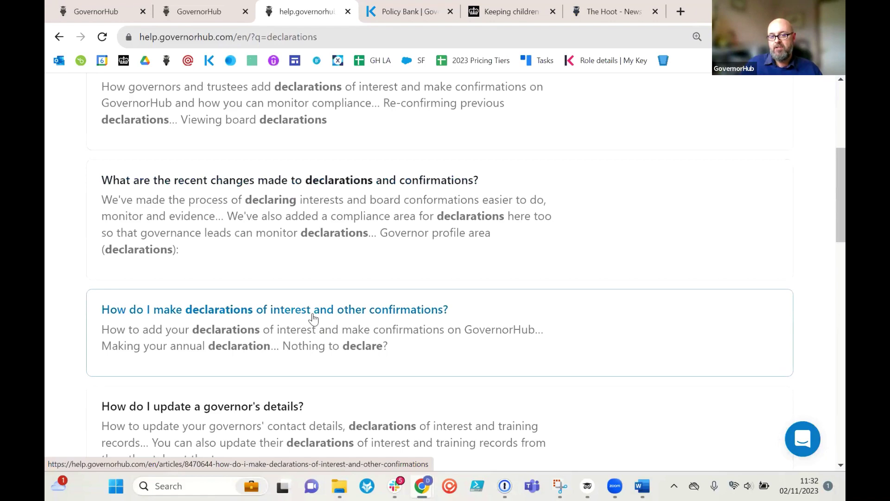
# - Open the article "How do I make declarations of interest and other confirmations?" and read through its instructions for adding and submitting interests
pyautogui.click(280, 314)
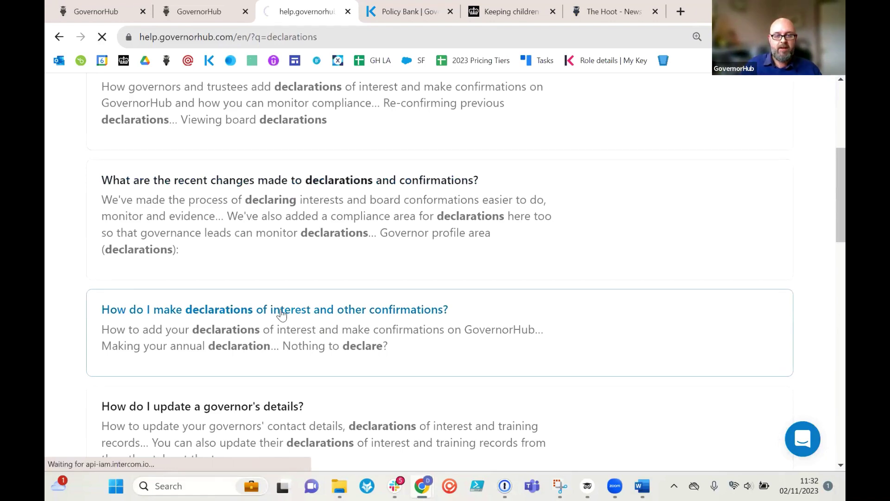
pyautogui.scroll(-5, 301, 243)
pyautogui.scroll(-7, 360, 235)
pyautogui.scroll(-7, 354, 238)
pyautogui.scroll(-10, 355, 241)
pyautogui.scroll(-10, 354, 244)
pyautogui.scroll(-12, 352, 241)
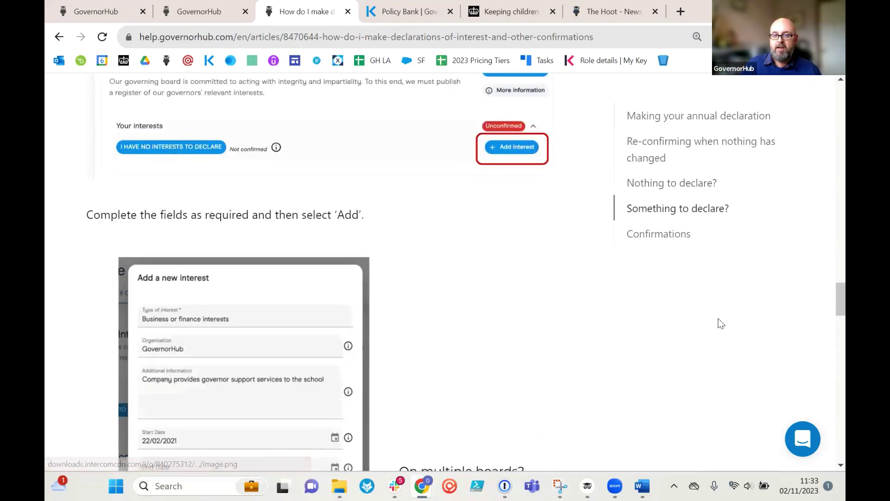
pyautogui.scroll(-6, 666, 348)
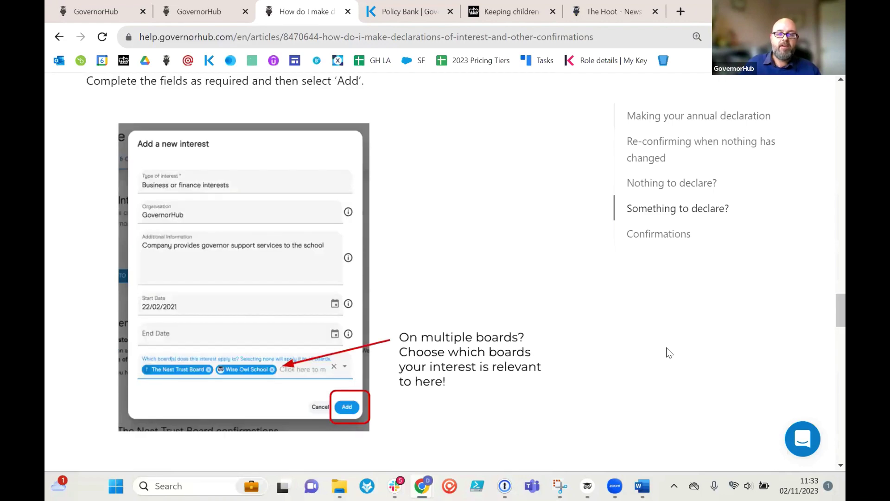
pyautogui.scroll(-6, 666, 347)
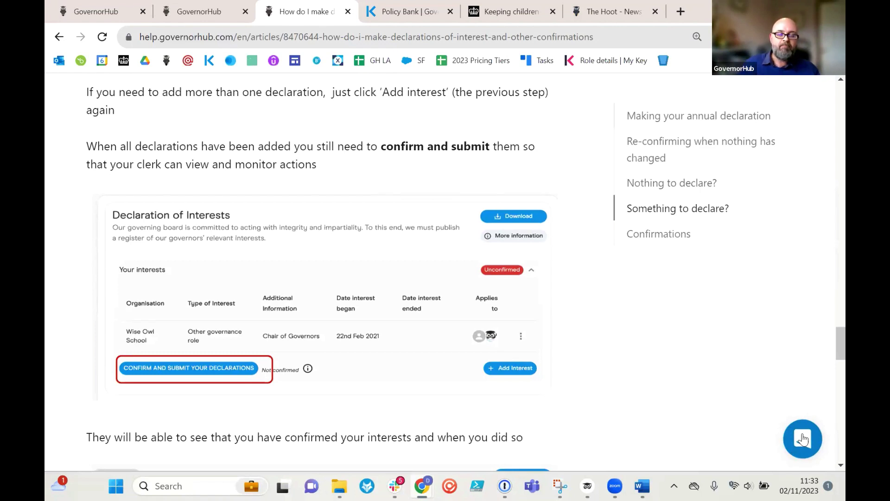
# - Open the support messenger and look over its options for asking a question and searching for help
pyautogui.click(803, 452)
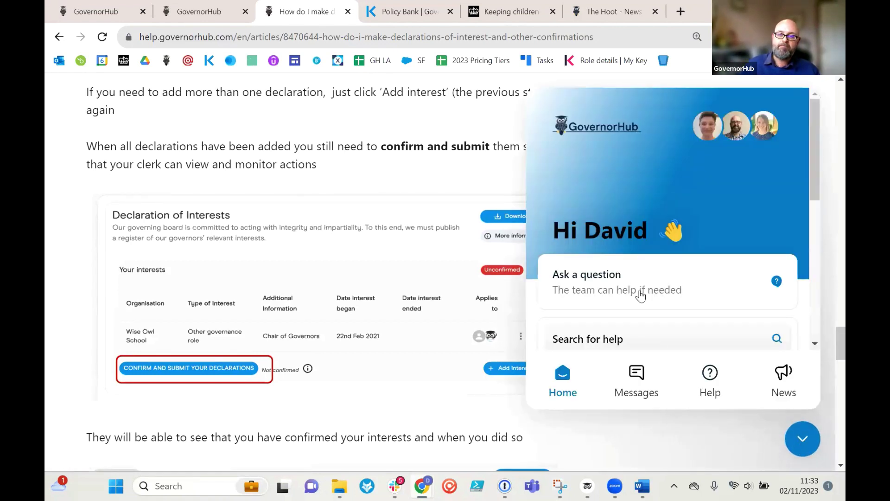
pyautogui.scroll(-2, 640, 296)
pyautogui.scroll(-2, 654, 283)
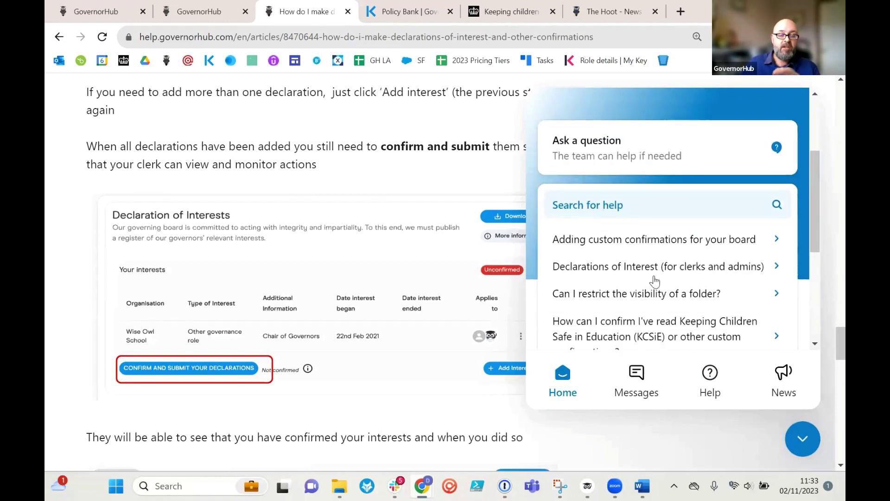
pyautogui.scroll(3, 649, 264)
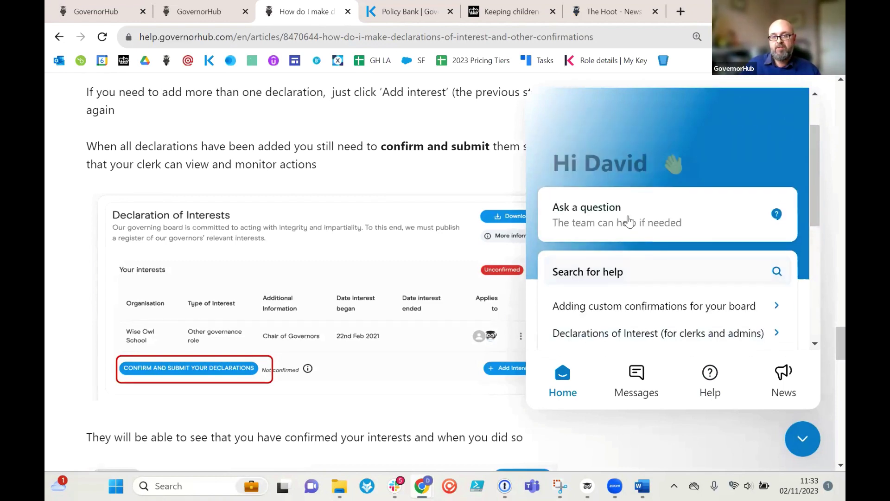
# - Start a question to Ortoo in the support messenger, look over the chat, and close the messenger without sending anything
pyautogui.click(600, 212)
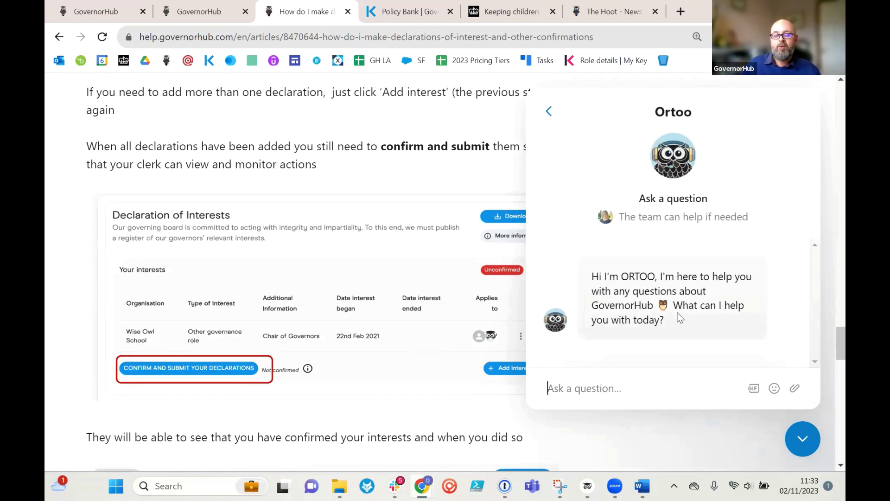
pyautogui.click(662, 393)
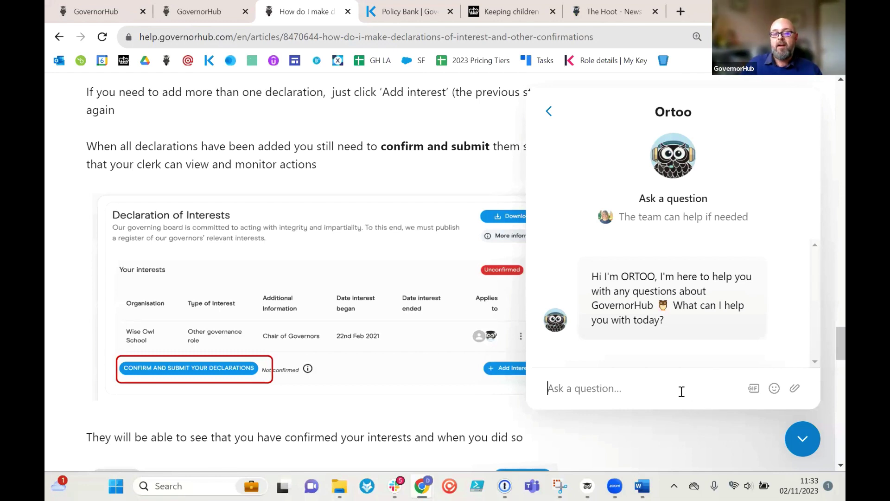
pyautogui.click(804, 438)
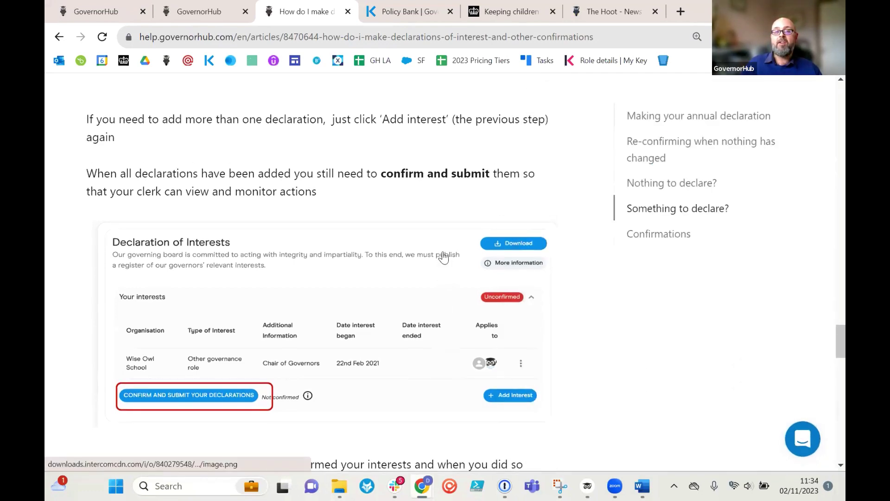
# - Return from the declarations help article to Wise Owl School's governing board members page and look over its current members
pyautogui.scroll(3, 442, 266)
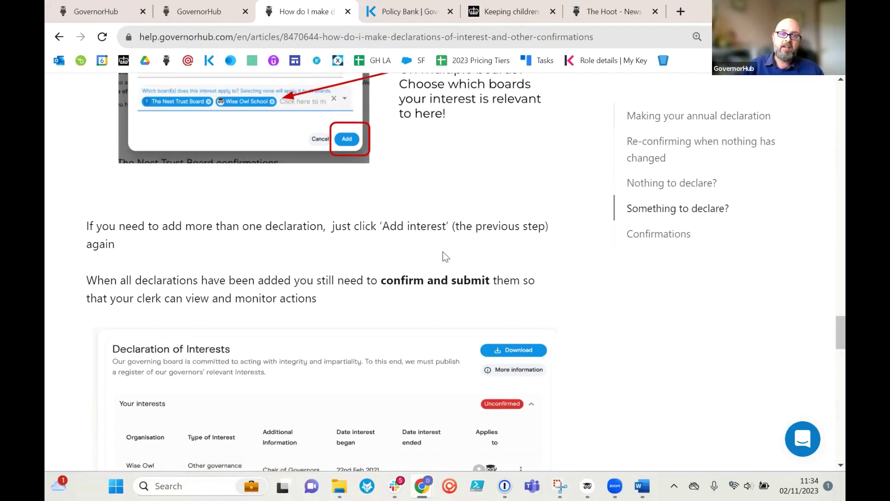
pyautogui.scroll(5, 403, 222)
pyautogui.scroll(-8, 403, 223)
pyautogui.scroll(15, 403, 223)
pyautogui.click(216, 7)
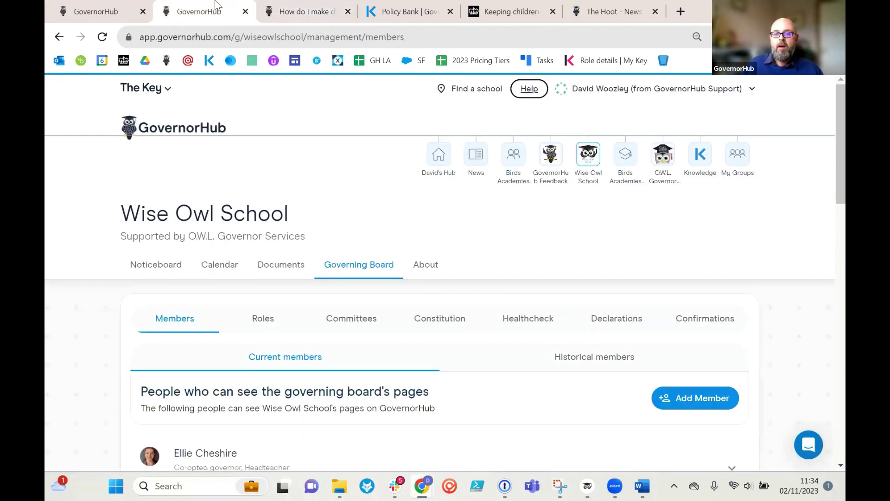
pyautogui.scroll(-1, 635, 209)
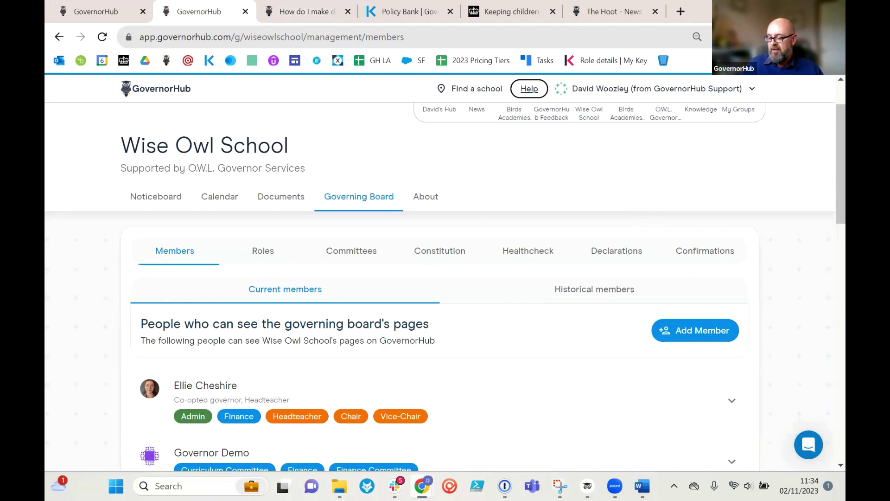
pyautogui.scroll(1, 414, 289)
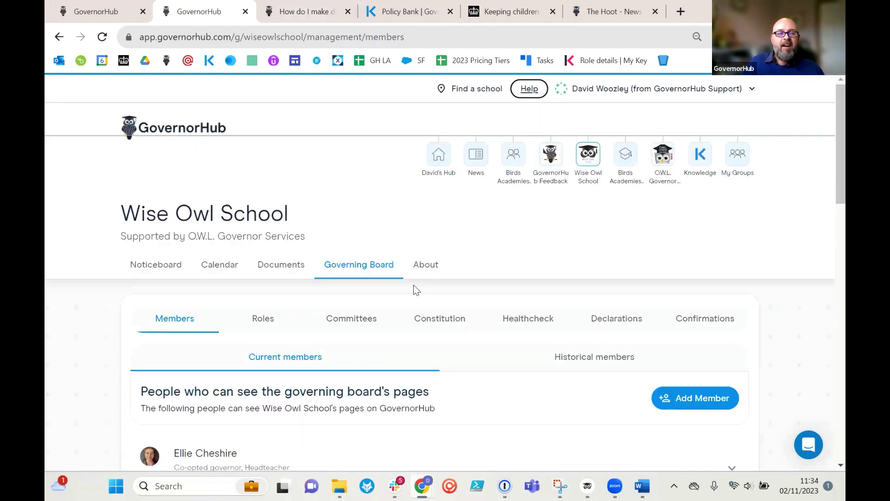